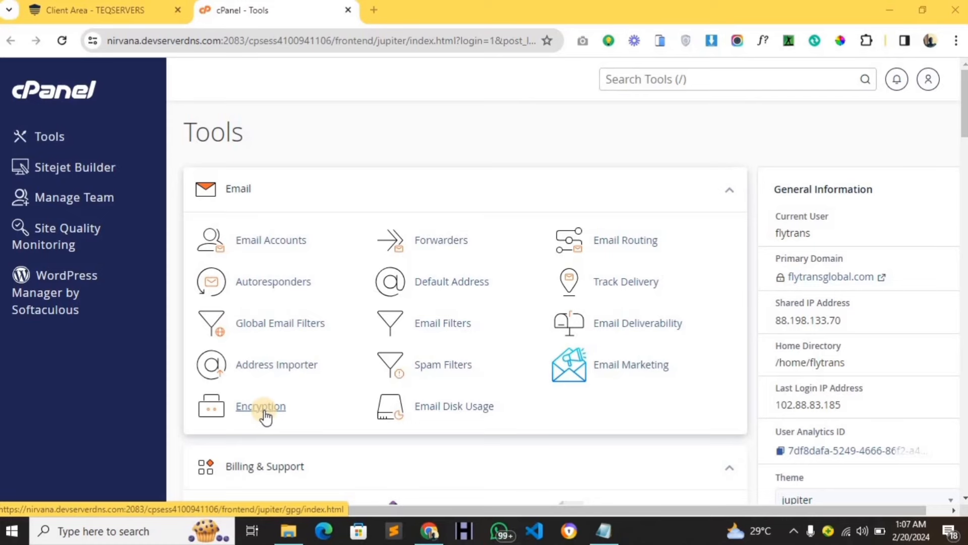
Write the labels DB NAME :, DB USER : and DB PASSWORD : on separate lines in the flytransglobal notes and save.
{"action": "left_click", "coordinate": [595, 532]}
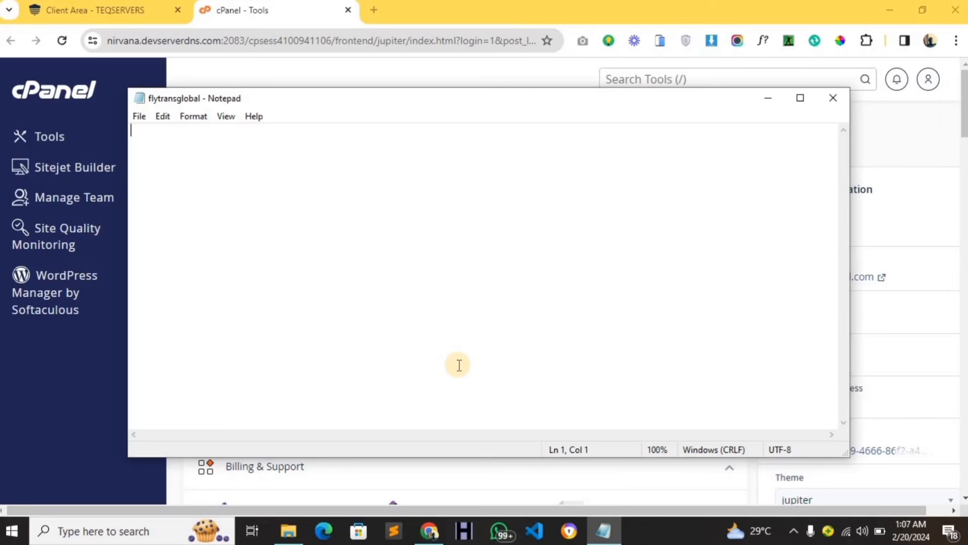
{"action": "type", "text": "DB"}
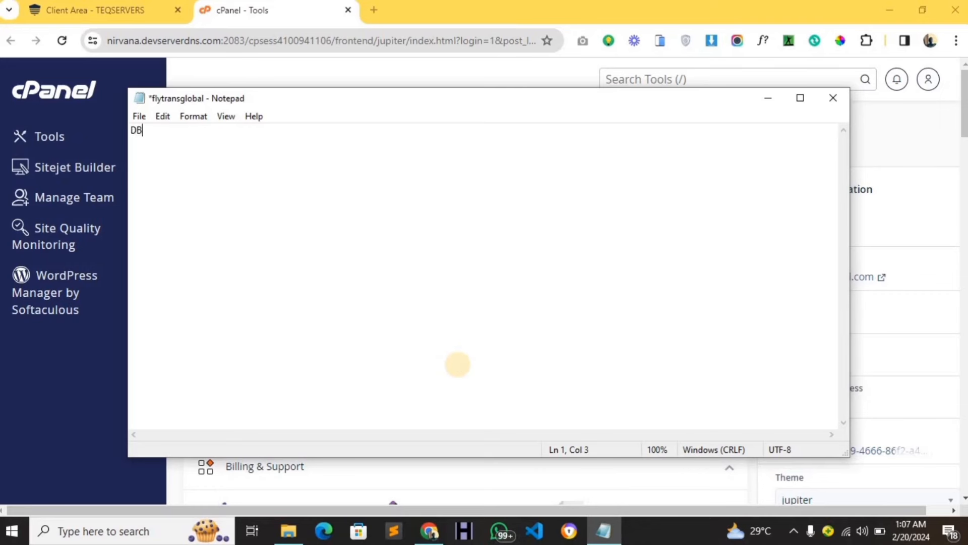
{"action": "type", "text": " NAME :"}
{"action": "key", "text": "Return"}
{"action": "type", "text": "DB USER :"}
{"action": "key", "text": "Return"}
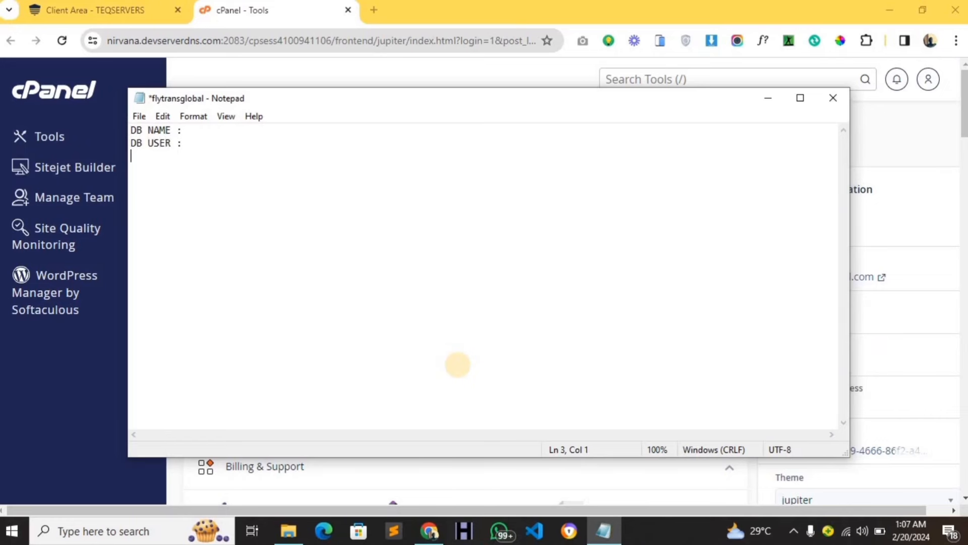
{"action": "type", "text": "DBPASSW"}
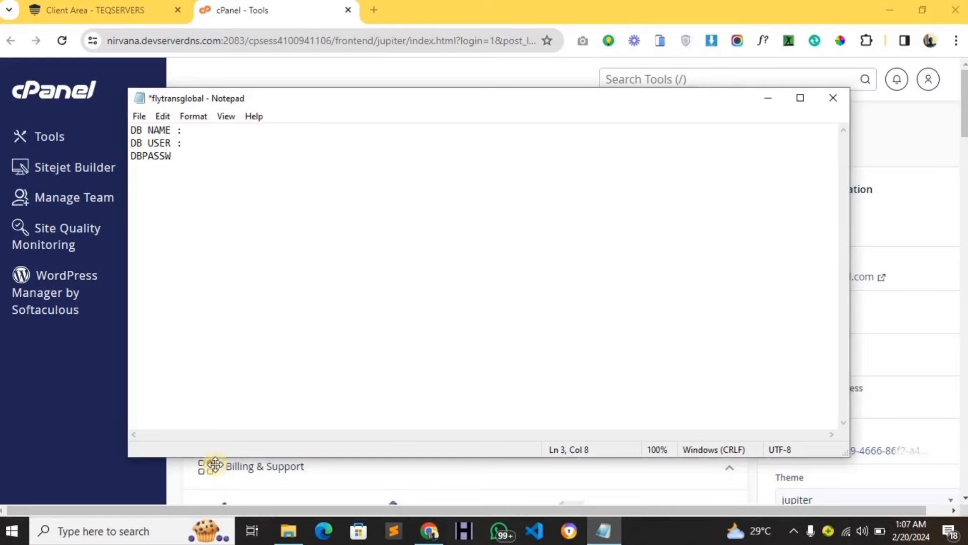
{"action": "double_click", "coordinate": [171, 155]}
{"action": "type", "text": "D"}
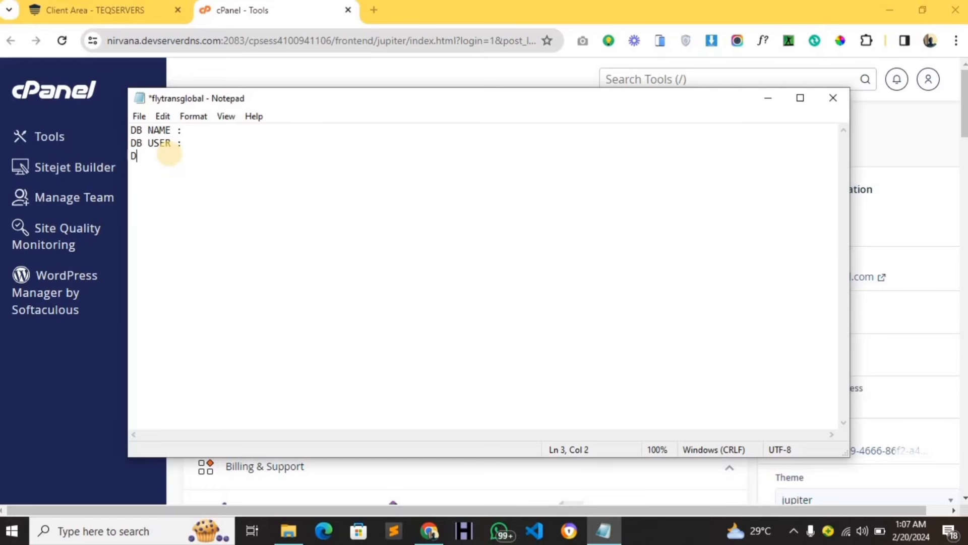
{"action": "type", "text": "B PASSWORD :"}
{"action": "key", "text": "ctrl+s"}
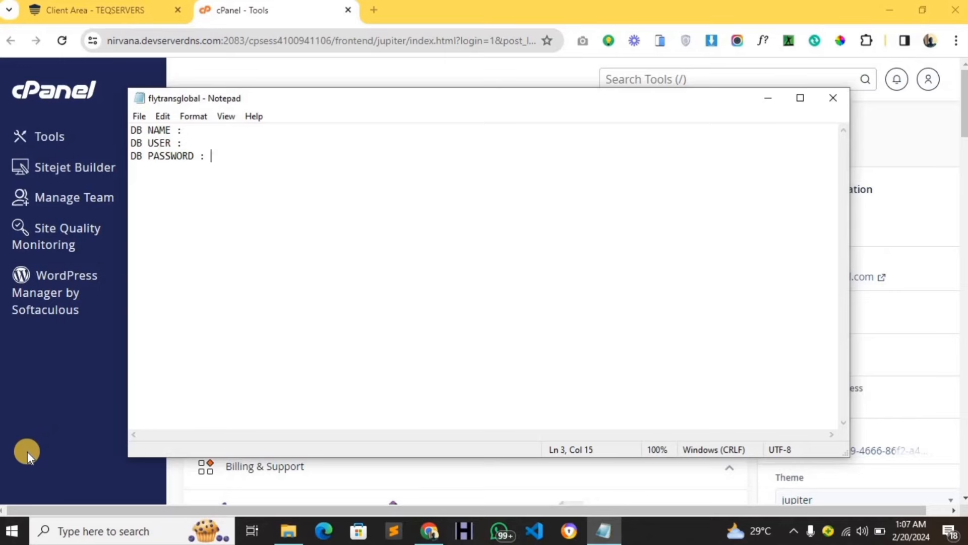
{"action": "key", "text": "alt+Tab"}
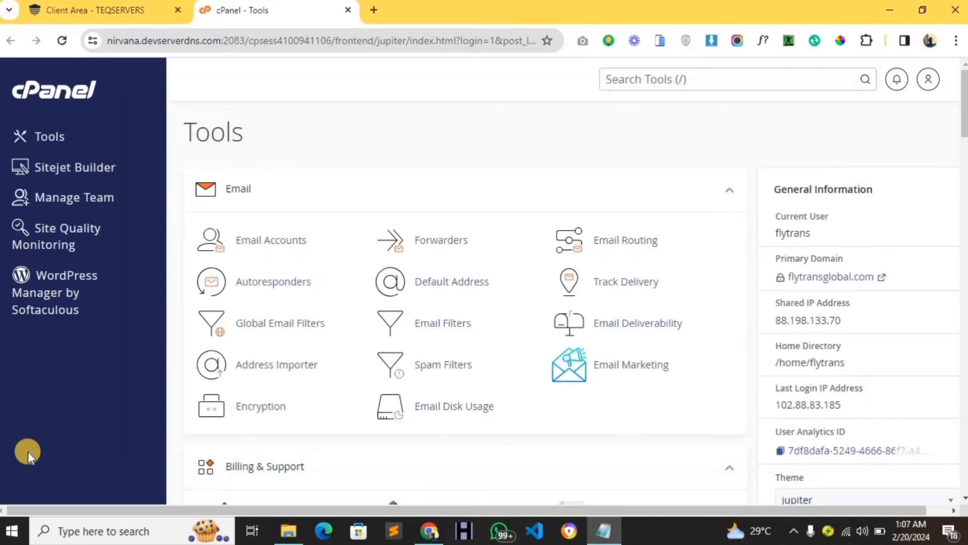
Search cPanel tools for 'SQL' and open MySQL Databases.
{"action": "left_click", "coordinate": [725, 72]}
{"action": "type", "text": "S"}
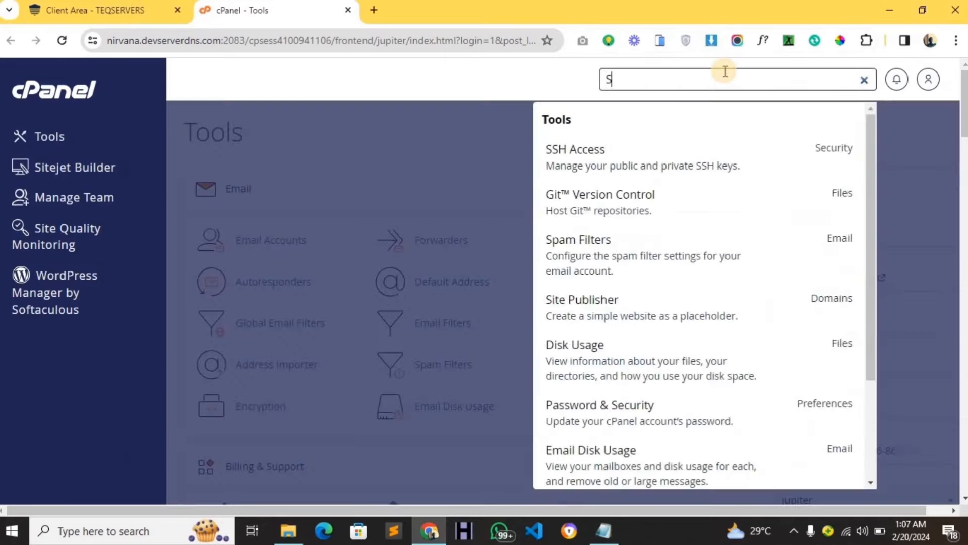
{"action": "type", "text": "QL"}
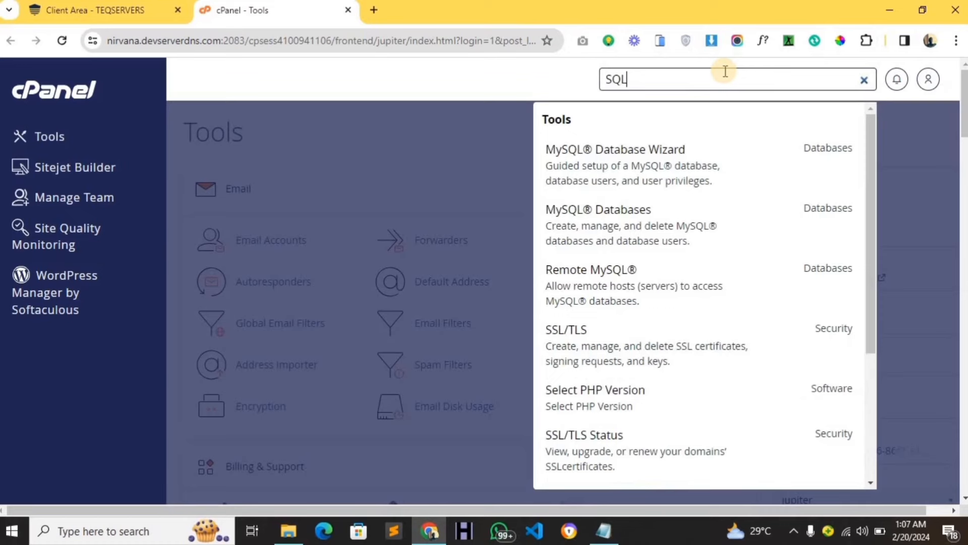
{"action": "left_click", "coordinate": [655, 219]}
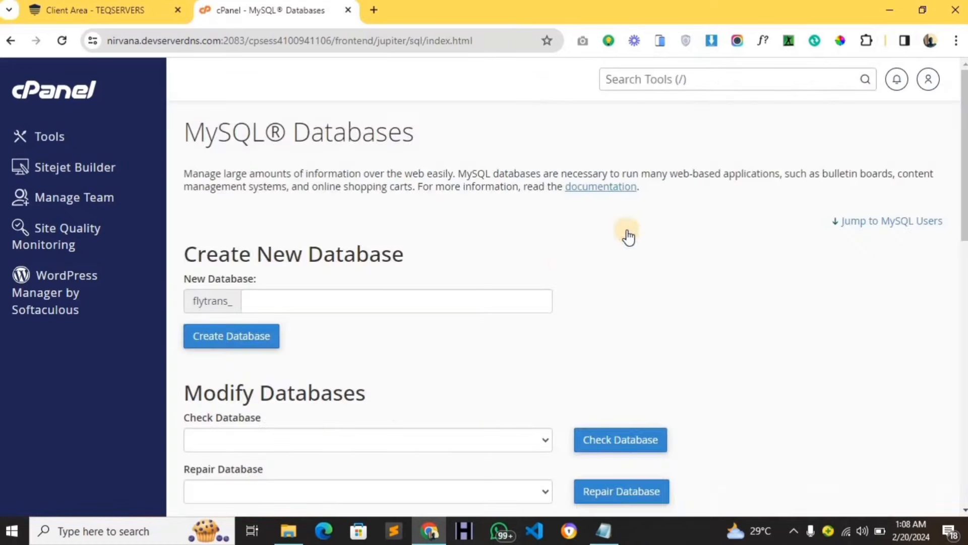
{"action": "scroll", "coordinate": [520, 245], "scroll_direction": "down", "scroll_amount": 3}
Create a new MySQL database named cargo (flytrans_cargo).
{"action": "left_click", "coordinate": [350, 221]}
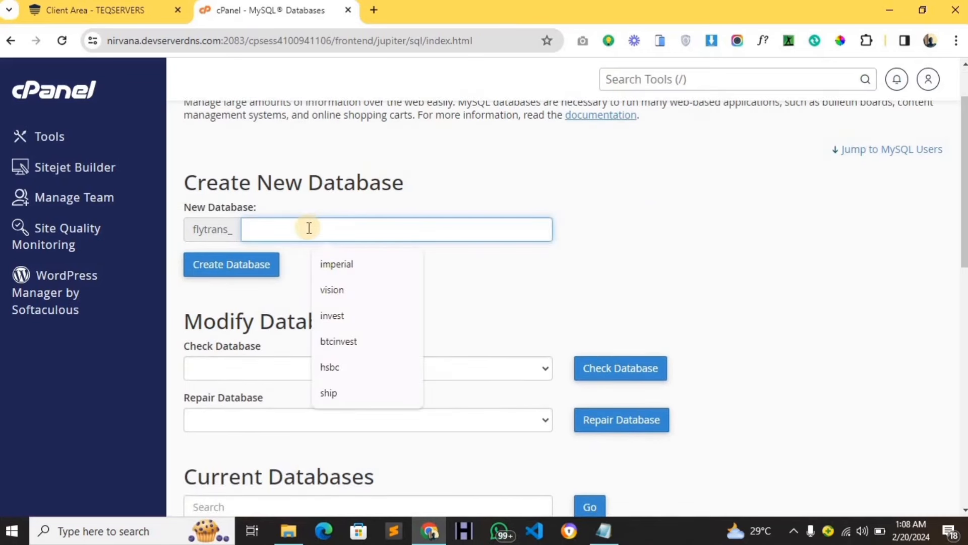
{"action": "type", "text": "CARGO"}
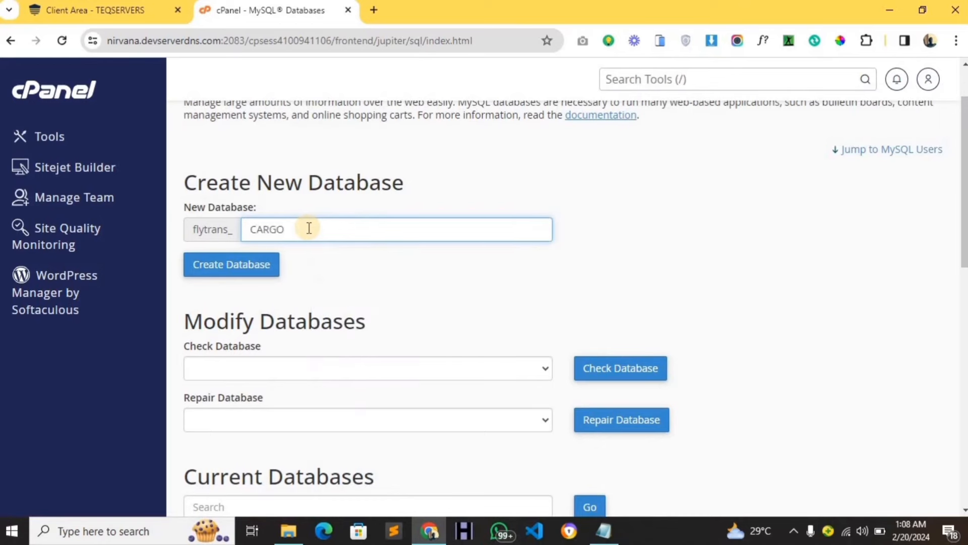
{"action": "double_click", "coordinate": [309, 228]}
{"action": "type", "text": "cargo"}
{"action": "left_click", "coordinate": [270, 268]}
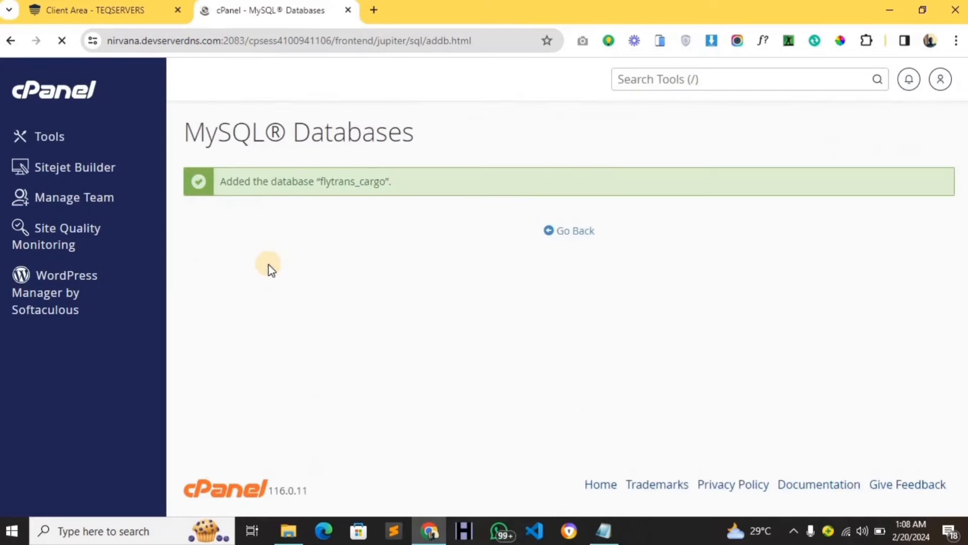
Copy flytrans_cargo into the notes after DB NAME :.
{"action": "double_click", "coordinate": [352, 182]}
{"action": "key", "text": "ctrl+c"}
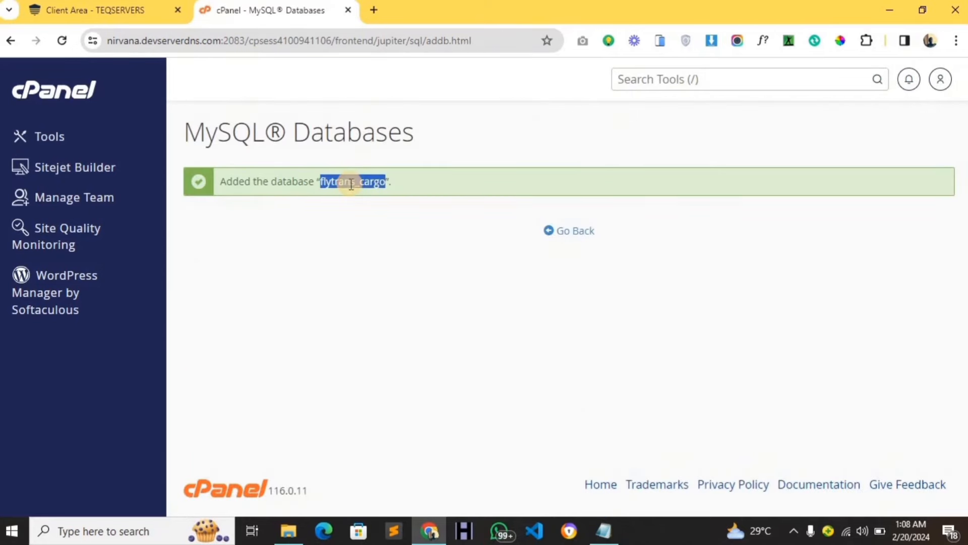
{"action": "left_click", "coordinate": [603, 531]}
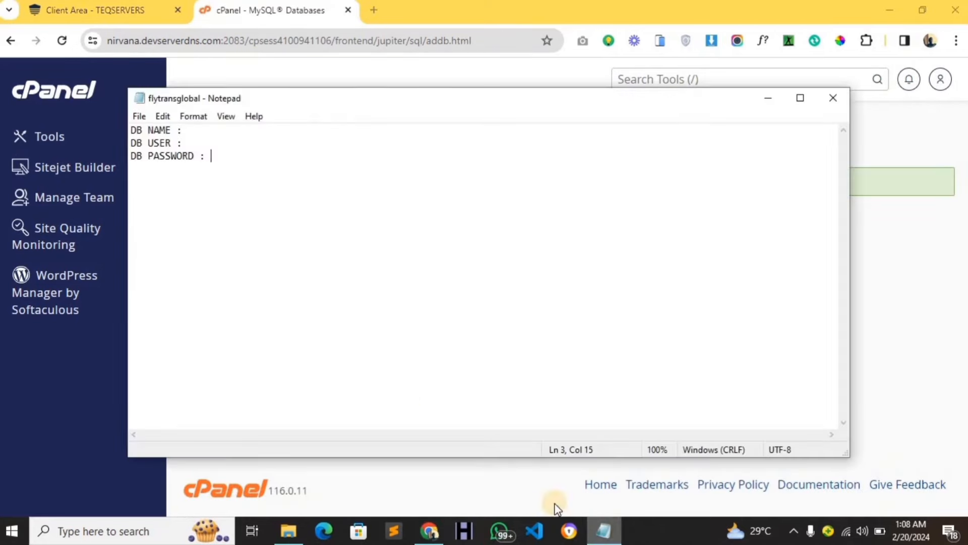
{"action": "left_click", "coordinate": [209, 132]}
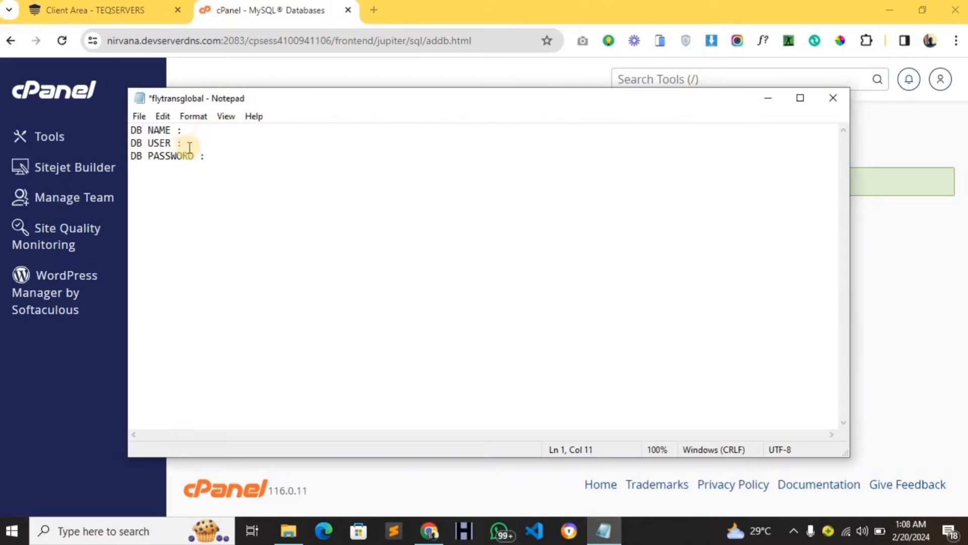
{"action": "key", "text": "ctrl+v"}
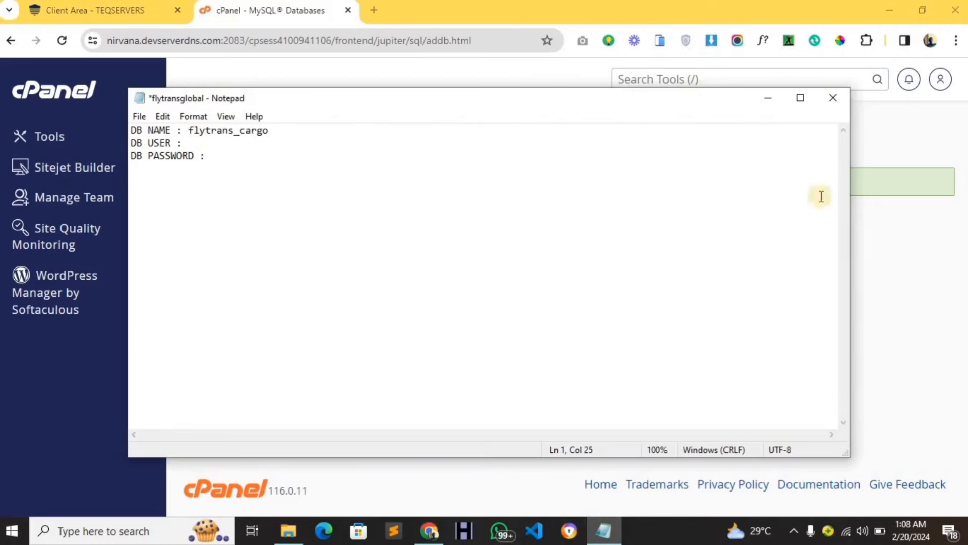
{"action": "left_click", "coordinate": [881, 246]}
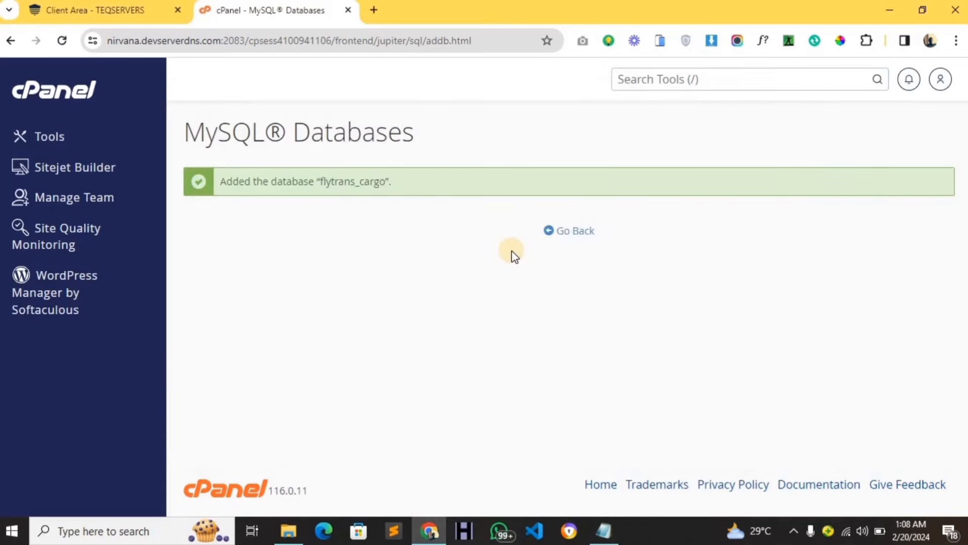
Return to MySQL Databases and enter cargouser as the Add New User username.
{"action": "left_click", "coordinate": [560, 232]}
{"action": "scroll", "coordinate": [523, 278], "scroll_direction": "down", "scroll_amount": 3}
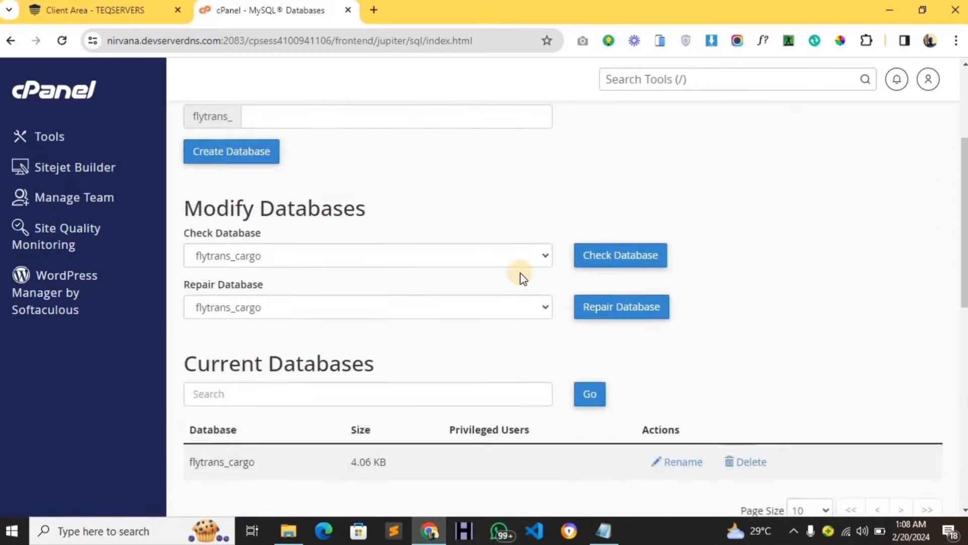
{"action": "scroll", "coordinate": [523, 278], "scroll_direction": "down", "scroll_amount": 10}
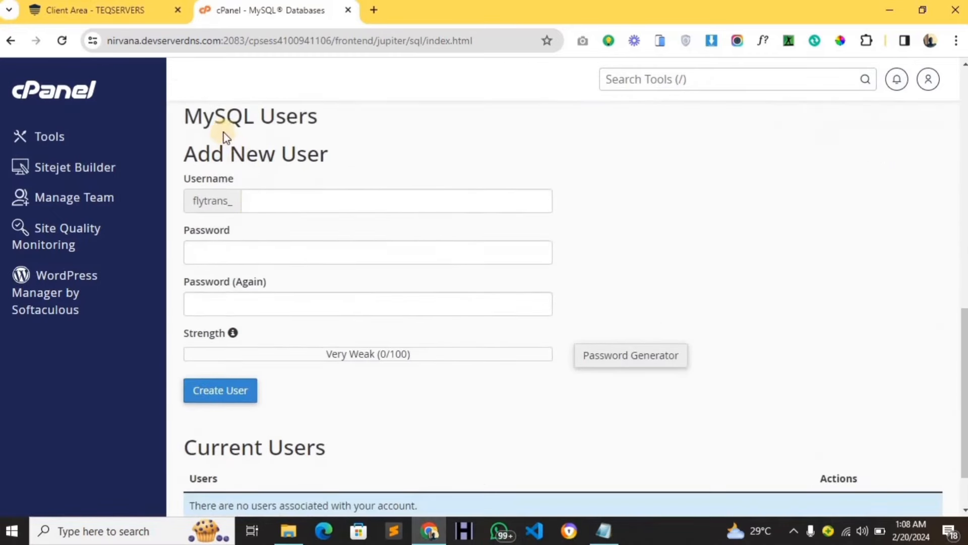
{"action": "left_click", "coordinate": [276, 205]}
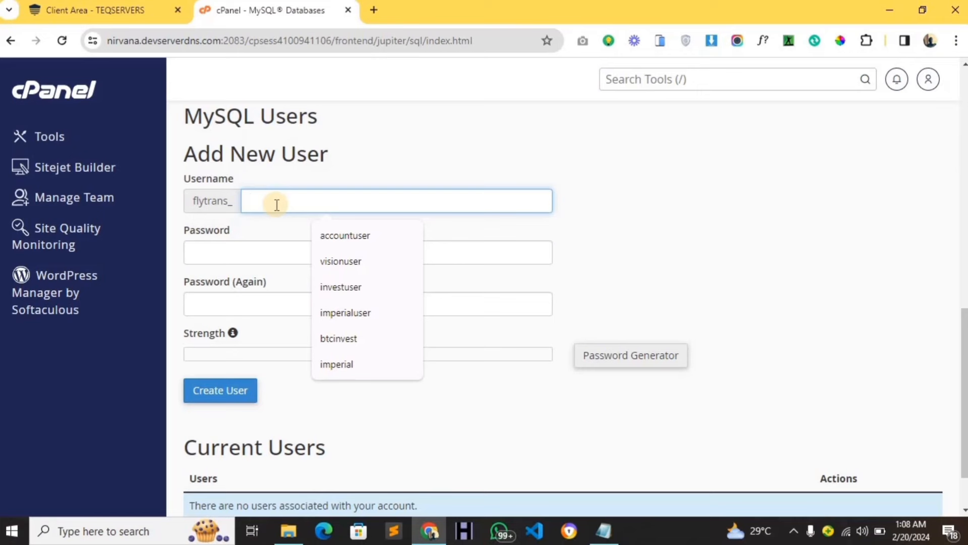
{"action": "type", "text": "cargo"}
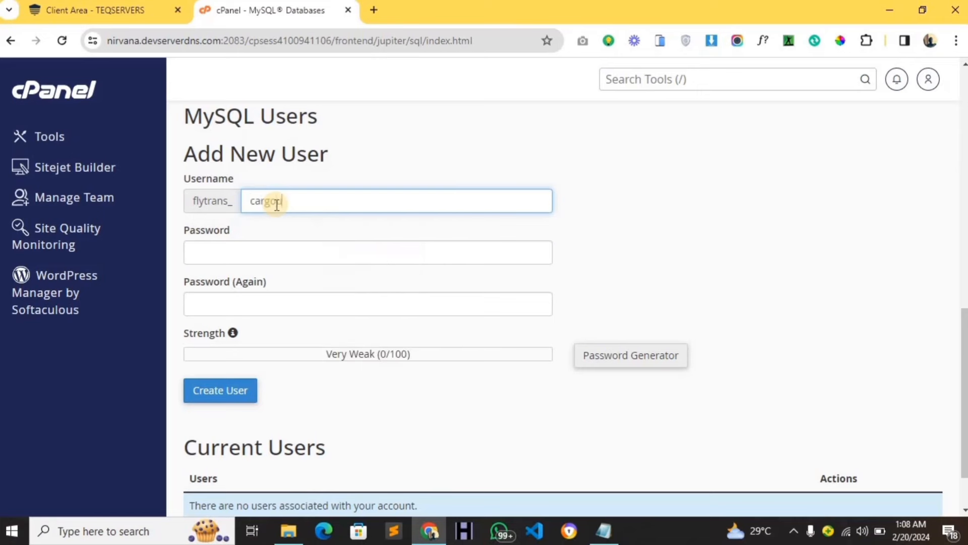
{"action": "type", "text": "user"}
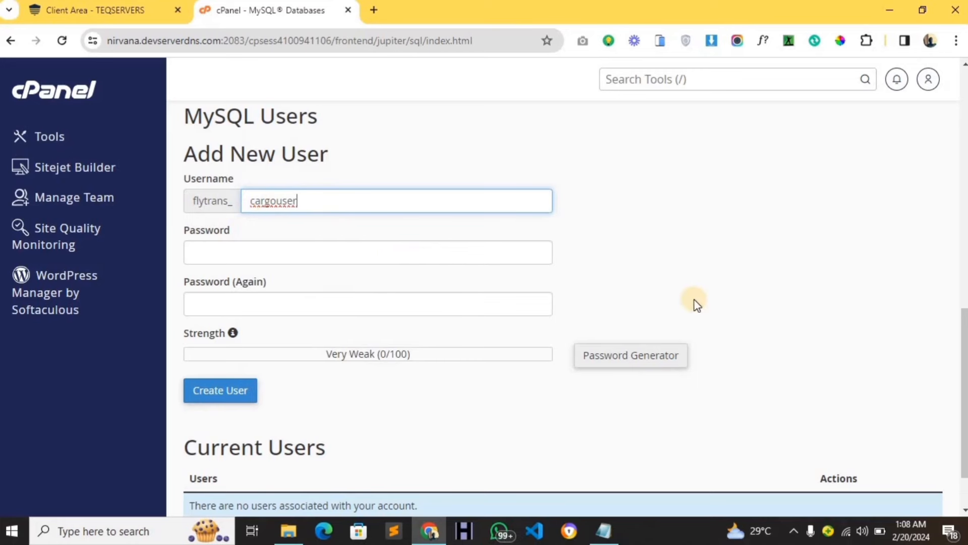
Generate a Very Strong password for cargouser, copy it, and apply it to both password fields.
{"action": "left_click", "coordinate": [639, 359]}
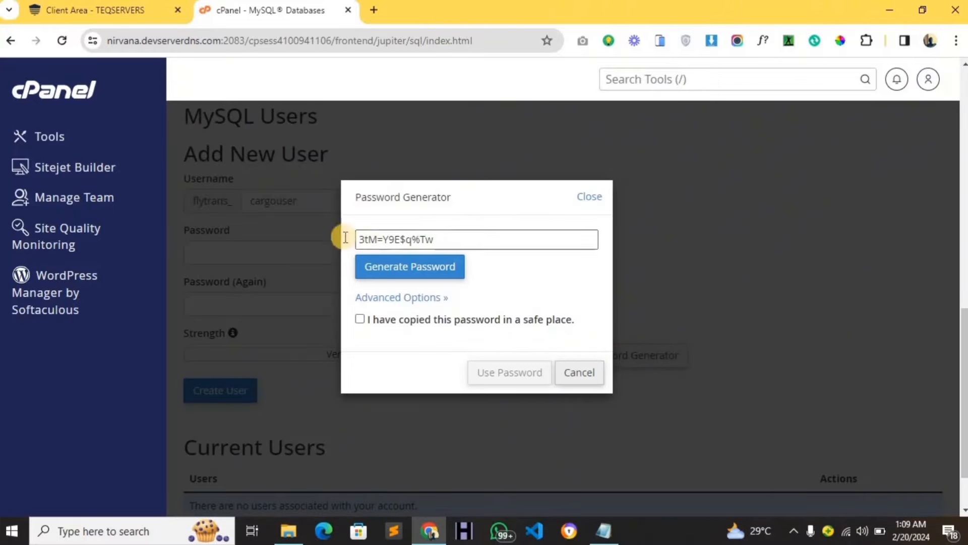
{"action": "left_click", "coordinate": [448, 275]}
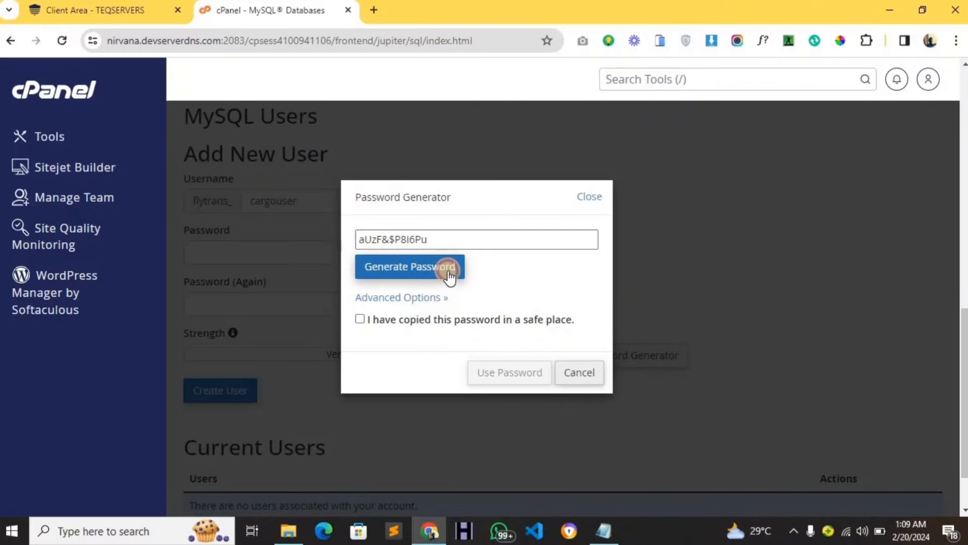
{"action": "left_click", "coordinate": [449, 276]}
{"action": "left_click", "coordinate": [449, 276]}
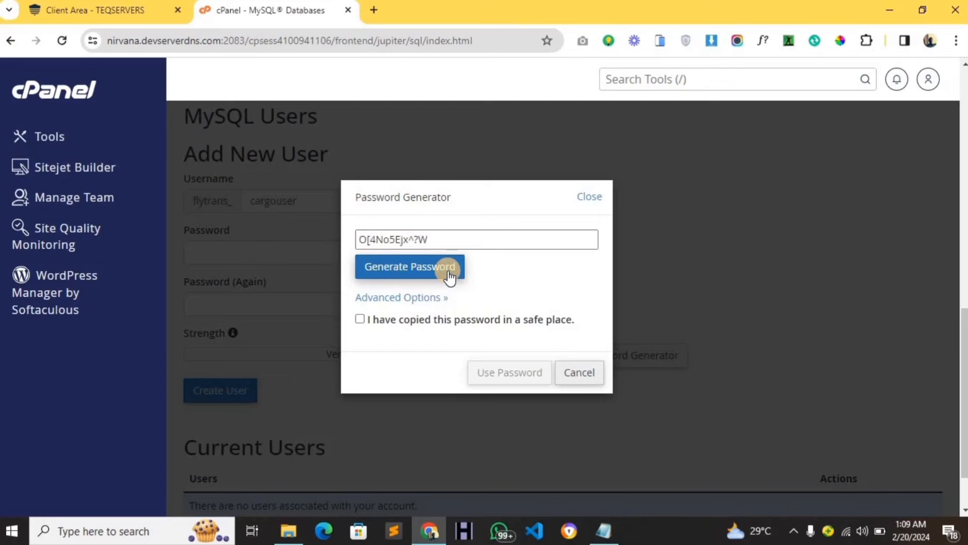
{"action": "left_click", "coordinate": [449, 276]}
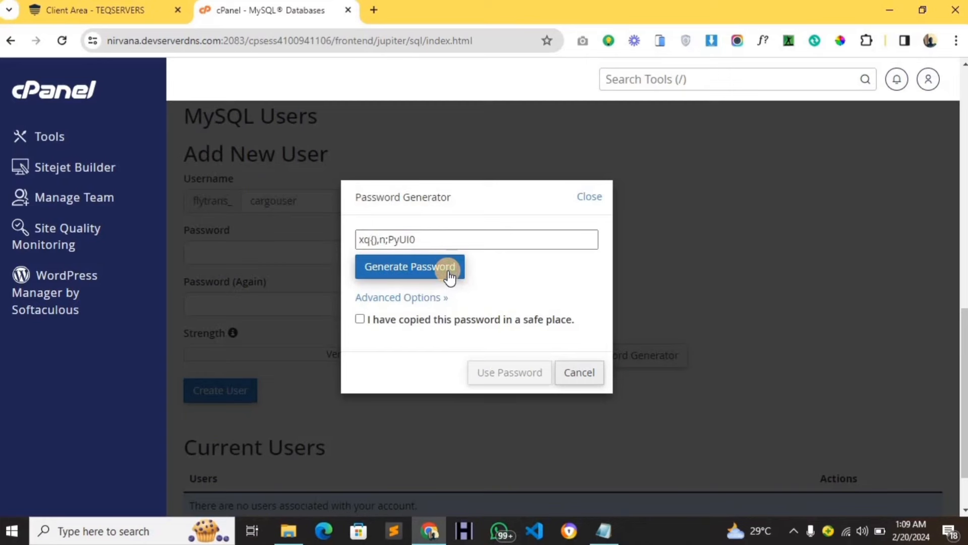
{"action": "left_click", "coordinate": [449, 276]}
{"action": "left_click", "coordinate": [450, 276]}
{"action": "left_click", "coordinate": [449, 276]}
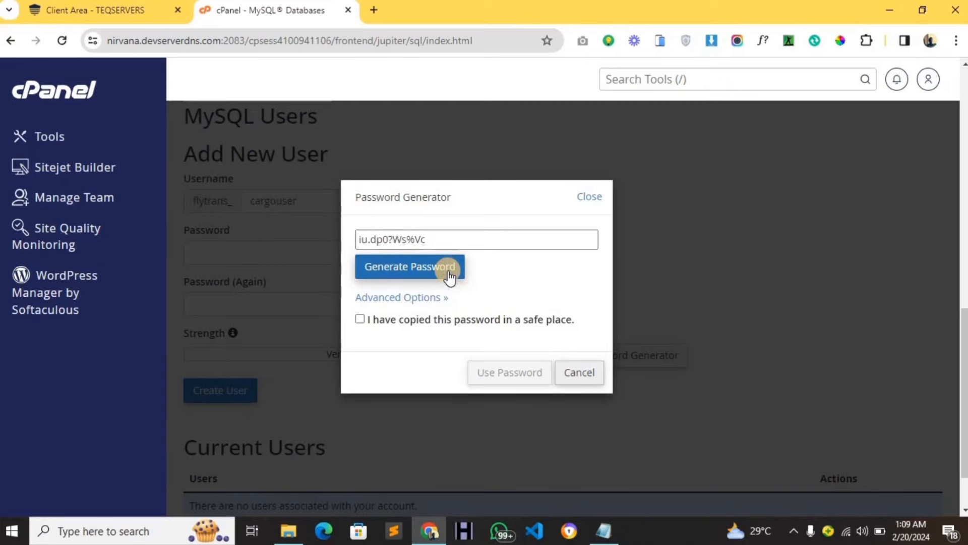
{"action": "left_click", "coordinate": [449, 276]}
{"action": "triple_click", "coordinate": [409, 243]}
{"action": "key", "text": "ctrl+c"}
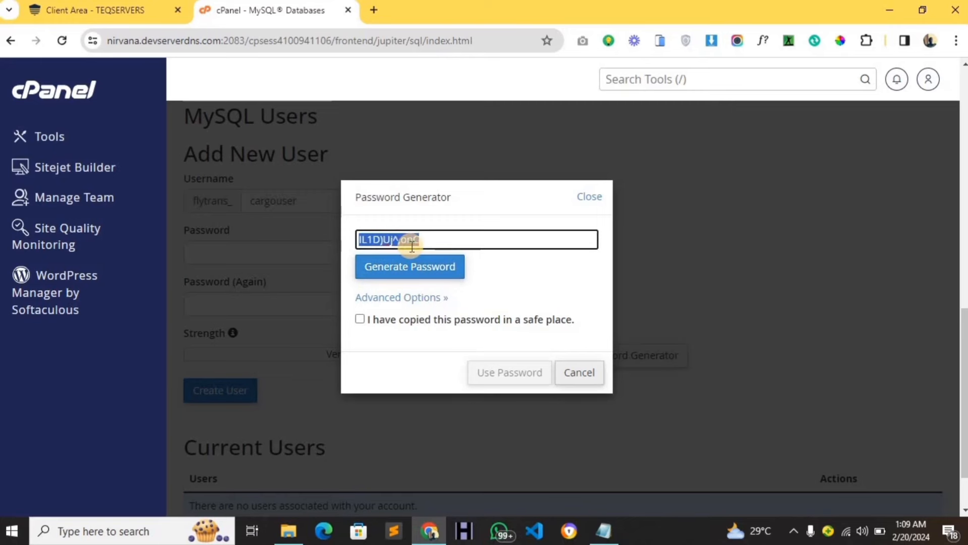
{"action": "left_click", "coordinate": [383, 319]}
{"action": "left_click", "coordinate": [519, 370]}
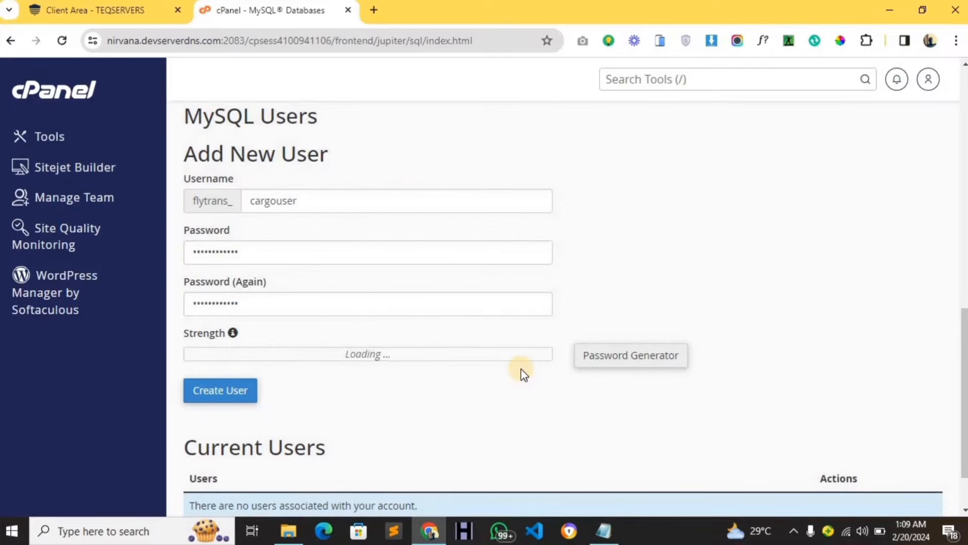
Paste the generated password after DB PASSWORD : in the notes and create MySQL user cargouser.
{"action": "left_click", "coordinate": [618, 528]}
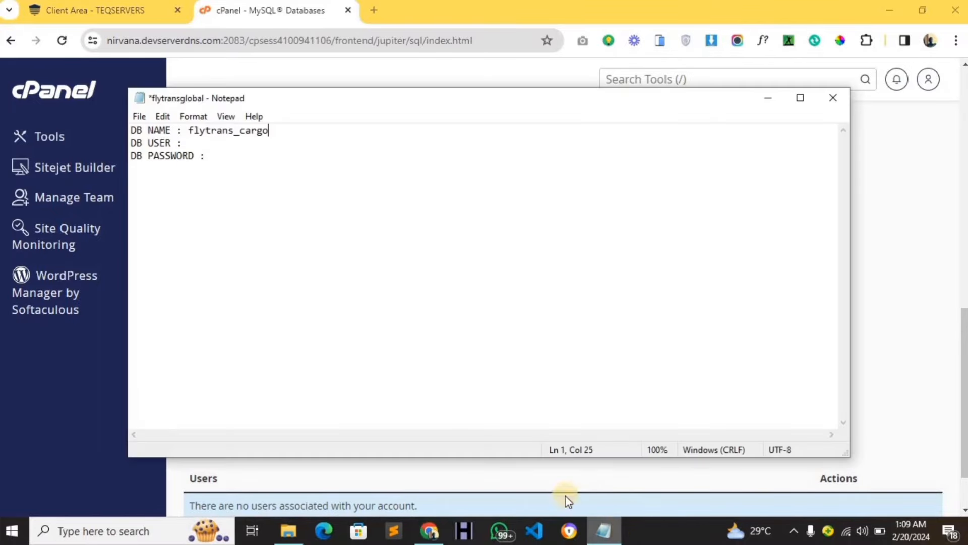
{"action": "left_click", "coordinate": [210, 158]}
{"action": "key", "text": "ctrl+v"}
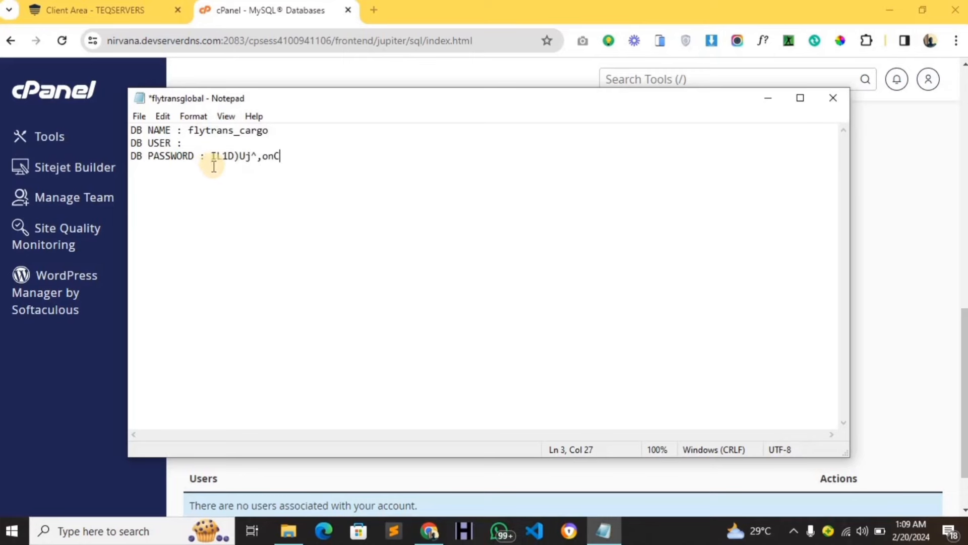
{"action": "left_click", "coordinate": [72, 418]}
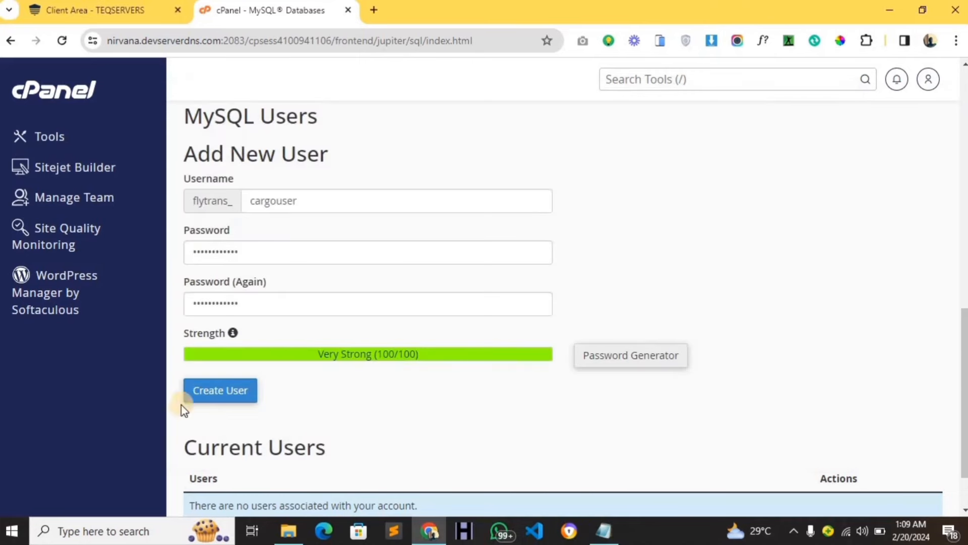
{"action": "left_click", "coordinate": [196, 398]}
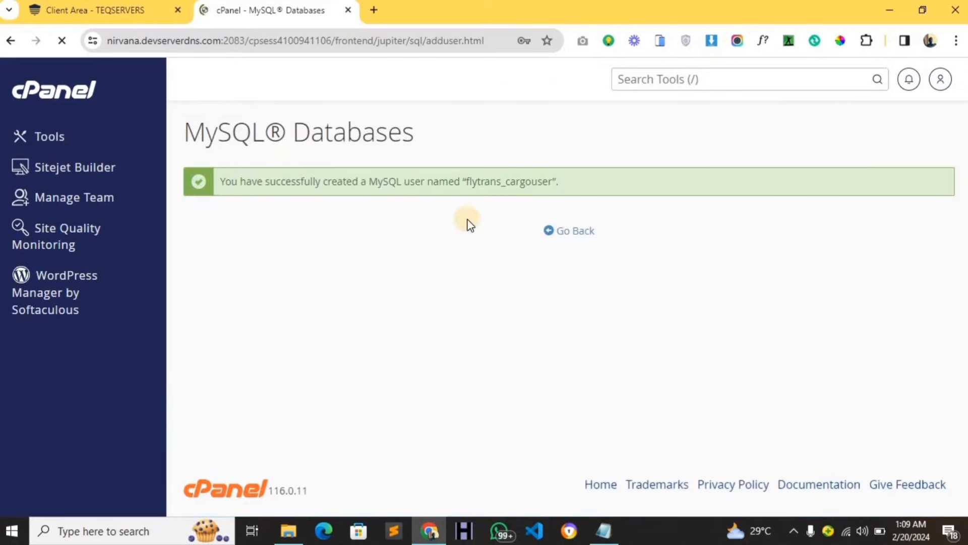
Record flytrans_cargouser after DB USER : in the notes and save the file.
{"action": "double_click", "coordinate": [492, 182]}
{"action": "key", "text": "ctrl+c"}
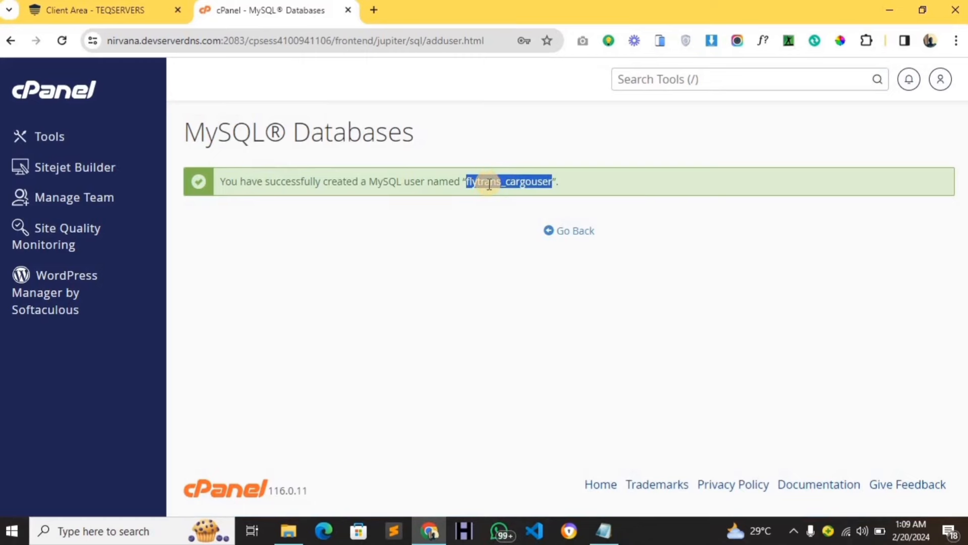
{"action": "left_click", "coordinate": [604, 531]}
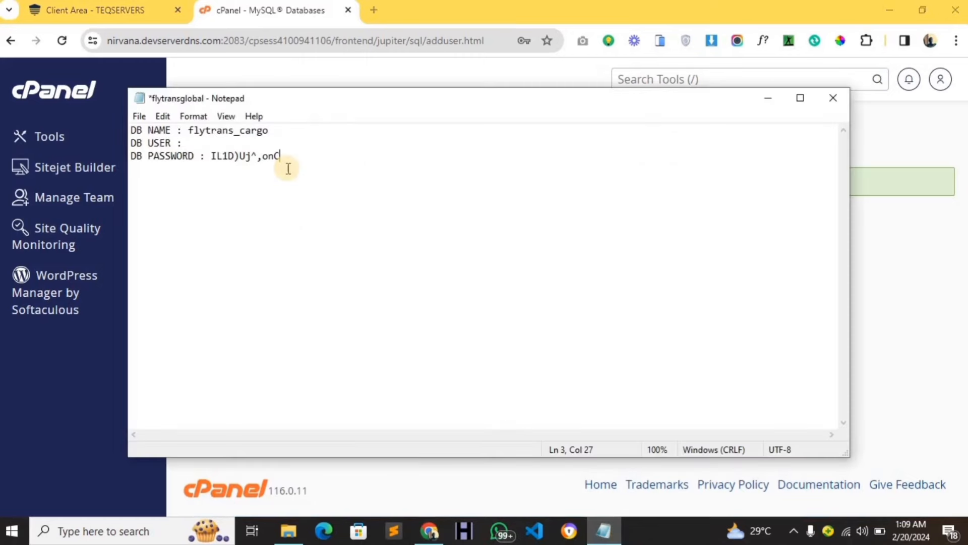
{"action": "left_click", "coordinate": [234, 141]}
{"action": "key", "text": "ctrl+v"}
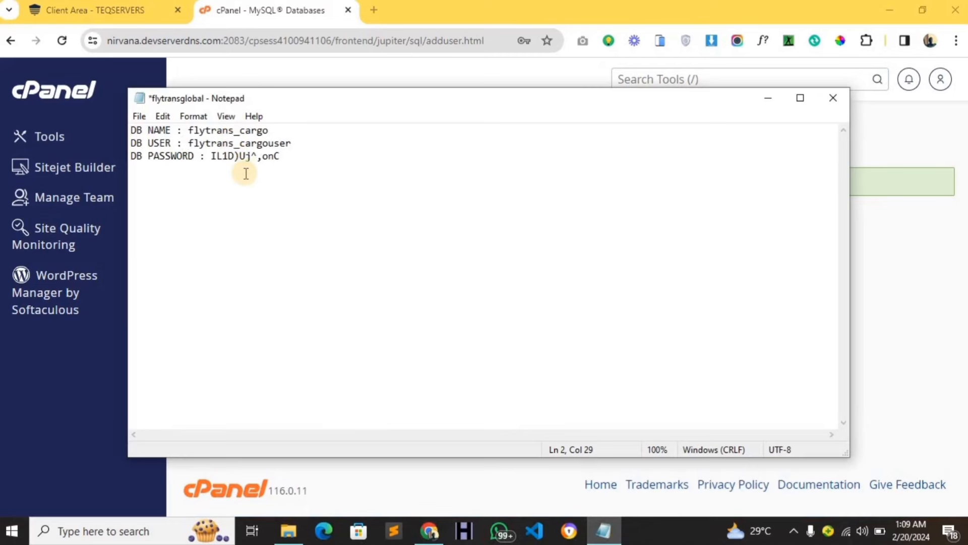
{"action": "key", "text": "ctrl+s"}
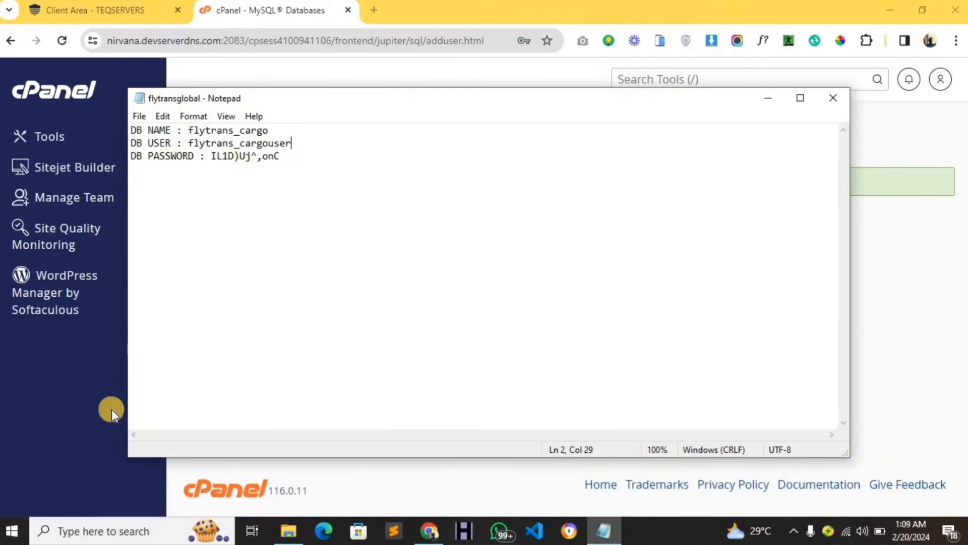
{"action": "left_click", "coordinate": [60, 425]}
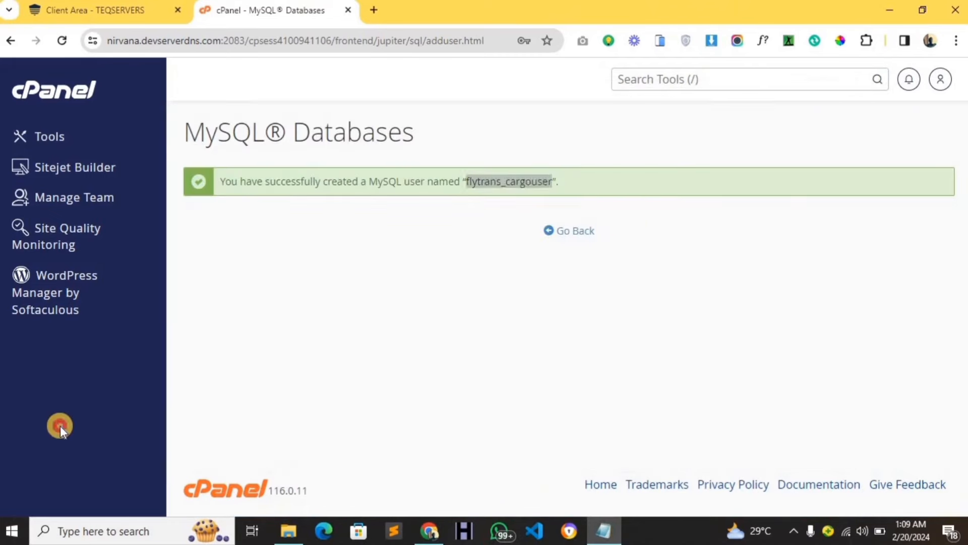
Add user flytrans_cargouser to the flytrans_cargo database.
{"action": "left_click", "coordinate": [552, 241]}
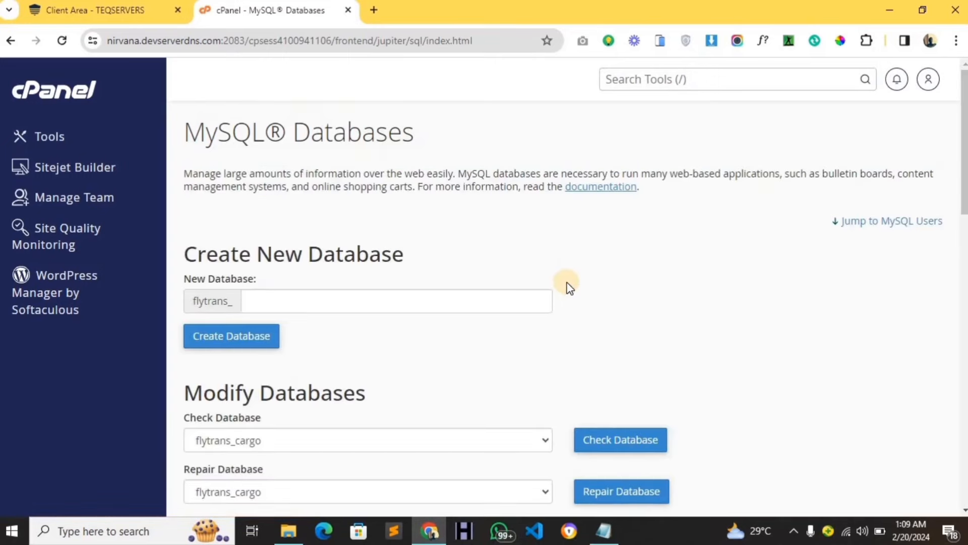
{"action": "scroll", "coordinate": [569, 285], "scroll_direction": "down", "scroll_amount": 15}
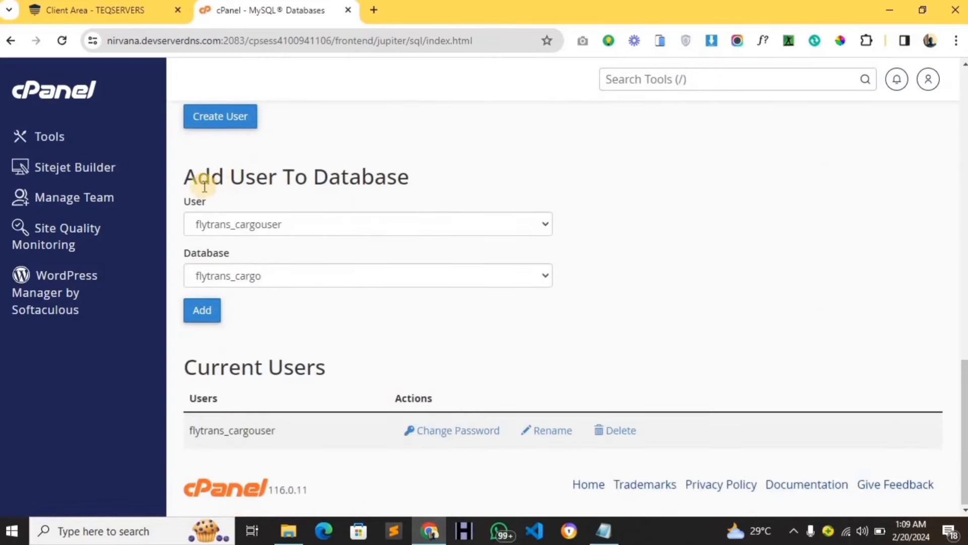
{"action": "left_click_drag", "start_coordinate": [186, 176], "coordinate": [467, 173]}
{"action": "left_click", "coordinate": [467, 173]}
{"action": "left_click", "coordinate": [377, 222]}
{"action": "left_click", "coordinate": [373, 242]}
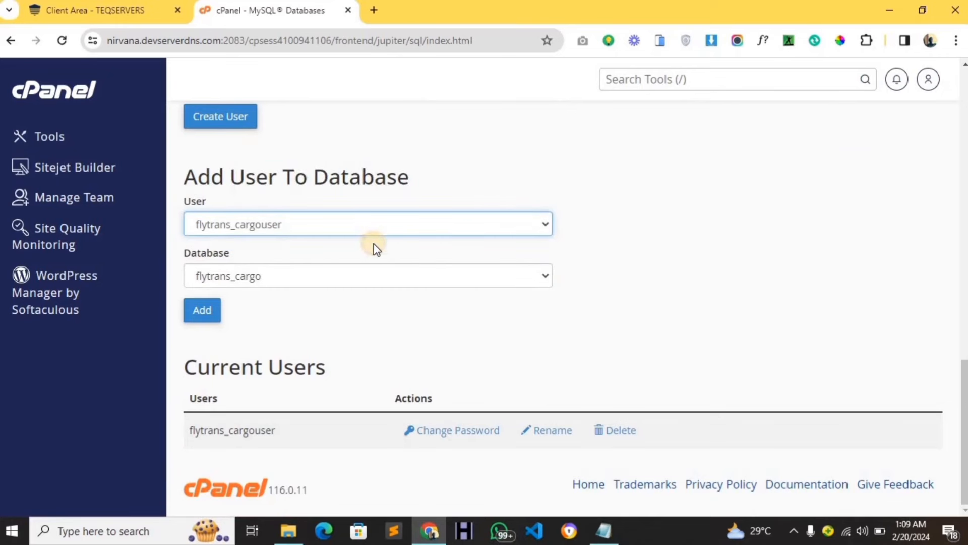
{"action": "left_click", "coordinate": [355, 286]}
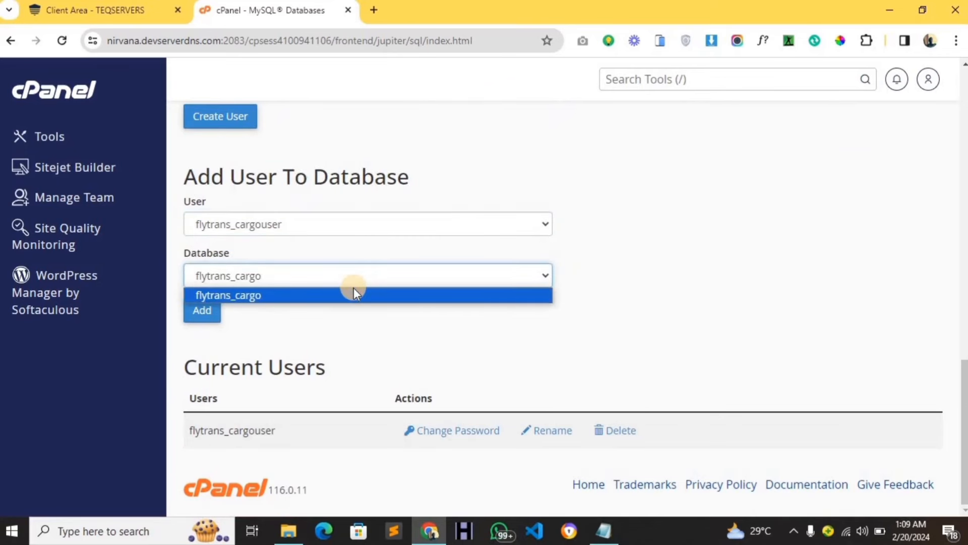
{"action": "left_click", "coordinate": [350, 295]}
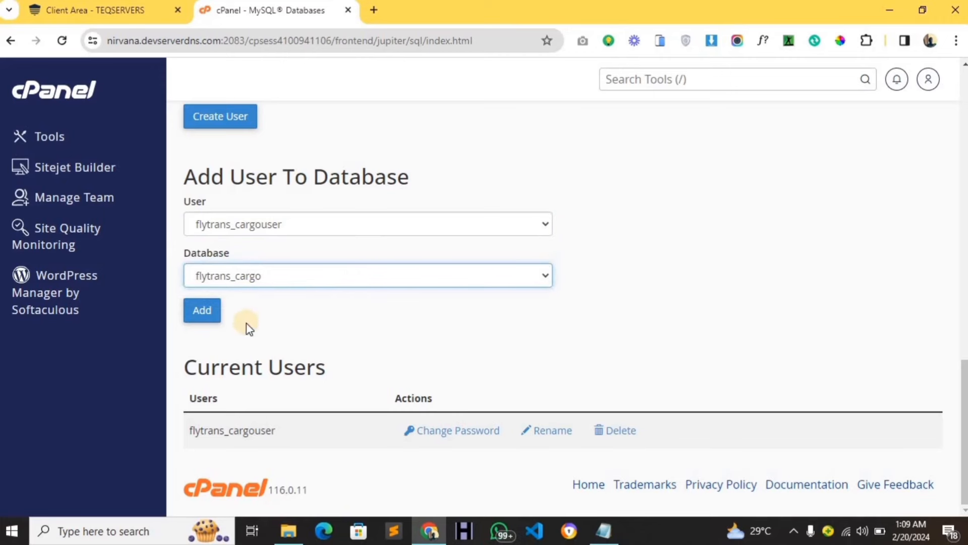
{"action": "left_click", "coordinate": [202, 312]}
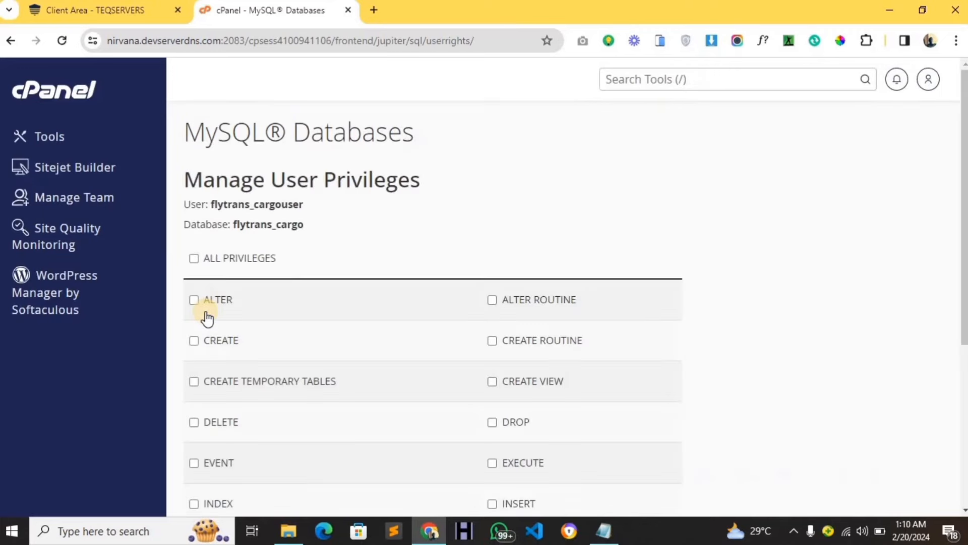
Grant ALL PRIVILEGES to flytrans_cargouser on flytrans_cargo and save the changes.
{"action": "left_click", "coordinate": [194, 258]}
{"action": "scroll", "coordinate": [243, 303], "scroll_direction": "down", "scroll_amount": 5}
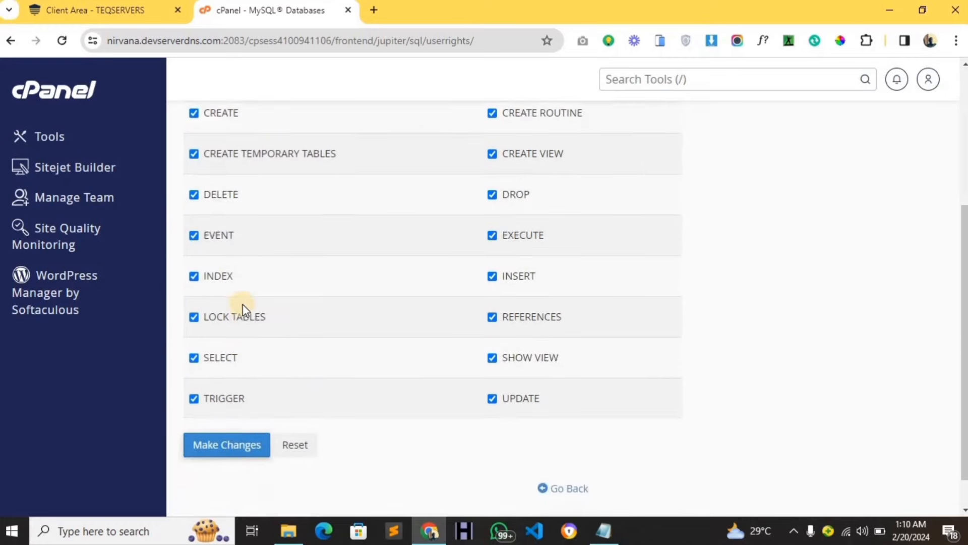
{"action": "left_click", "coordinate": [226, 406]}
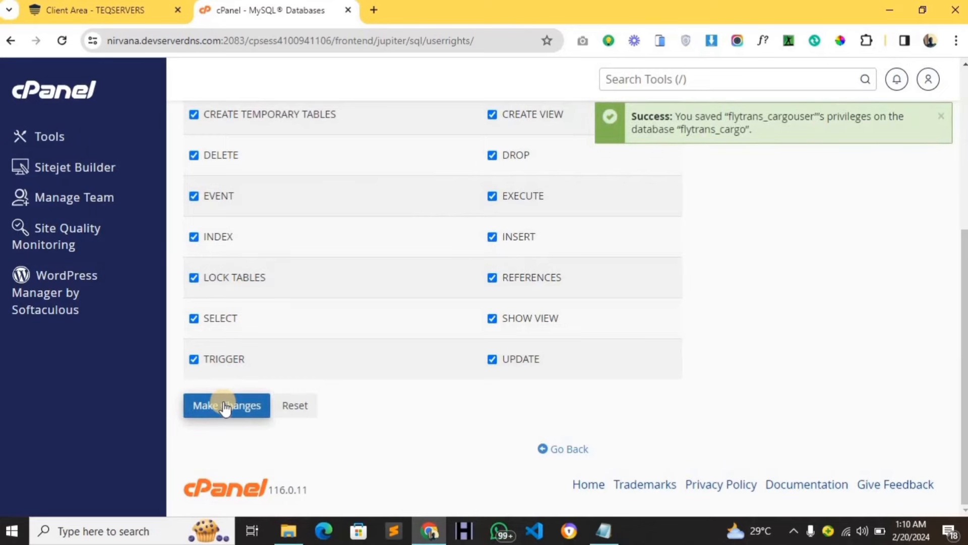
{"action": "scroll", "coordinate": [348, 347], "scroll_direction": "up", "scroll_amount": 5}
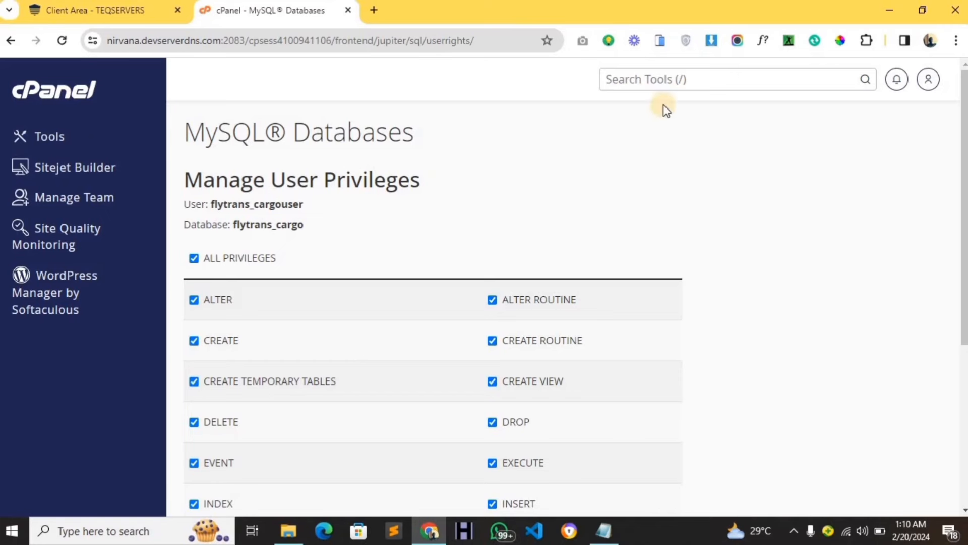
Search tools for 'email', open Email Accounts, and start a new account.
{"action": "left_click", "coordinate": [660, 80]}
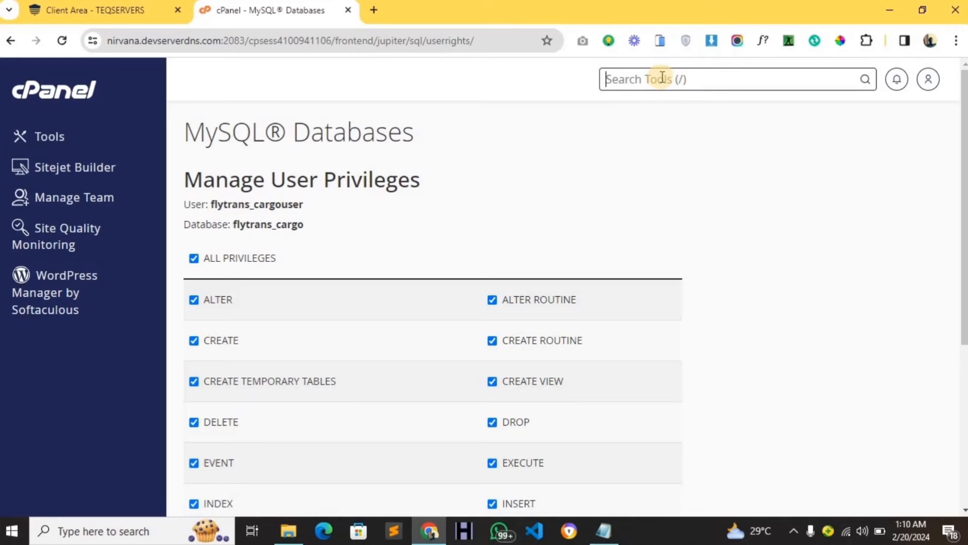
{"action": "type", "text": "email"}
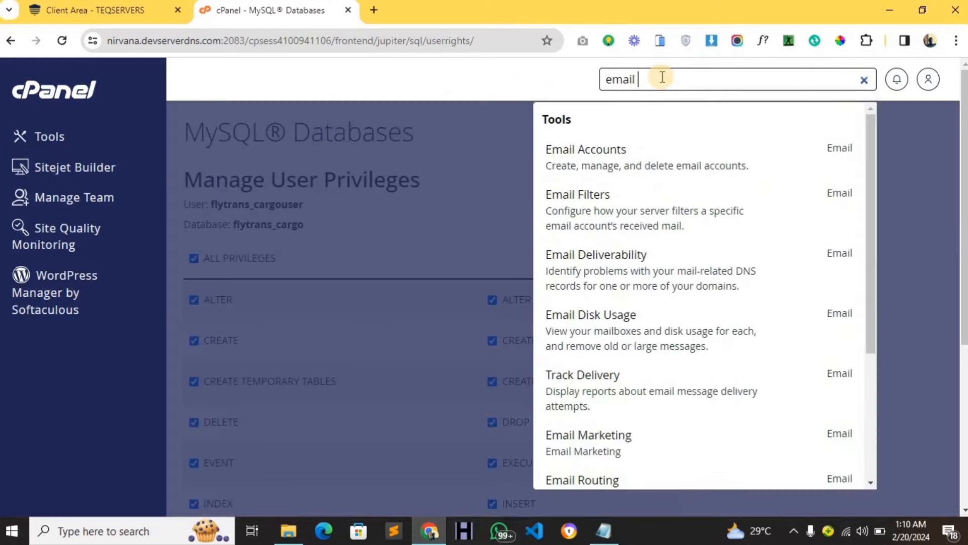
{"action": "left_click", "coordinate": [630, 154]}
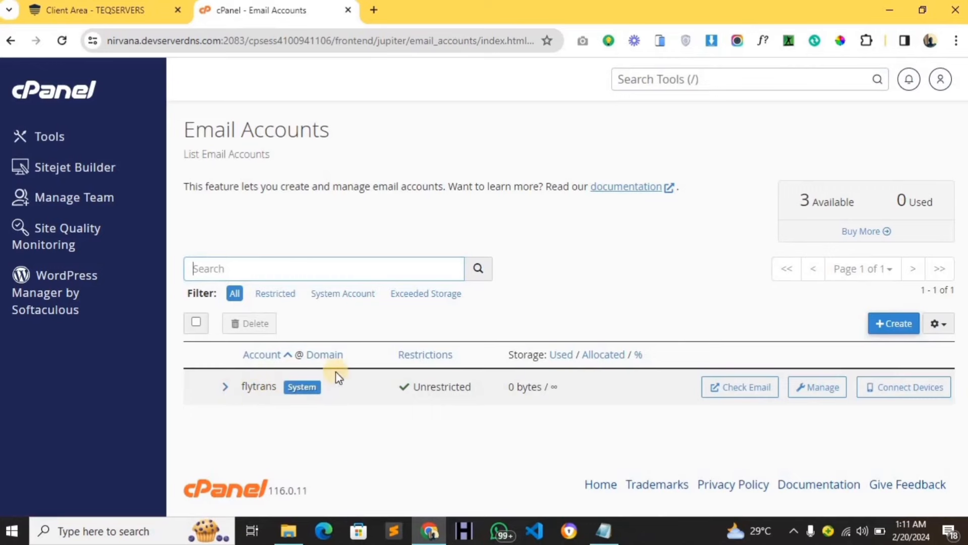
{"action": "left_click", "coordinate": [893, 329]}
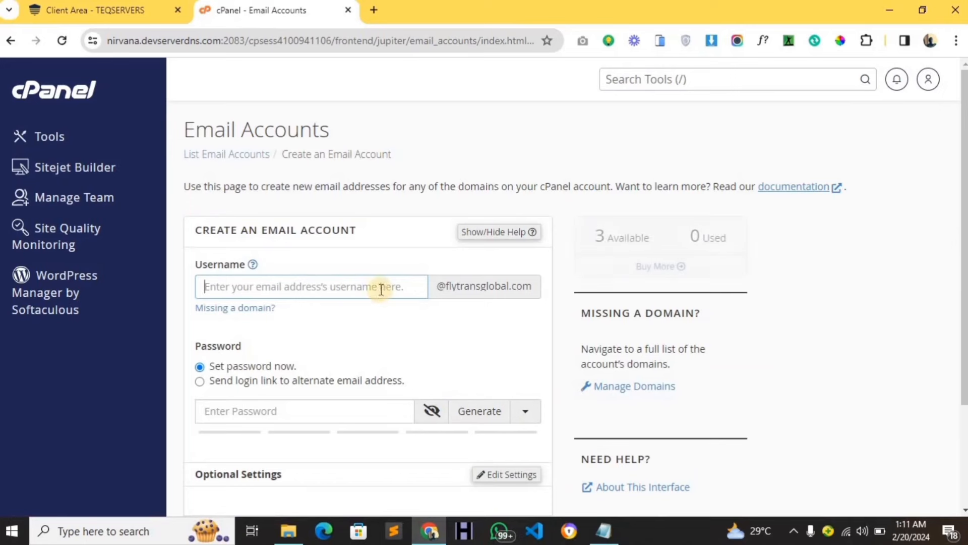
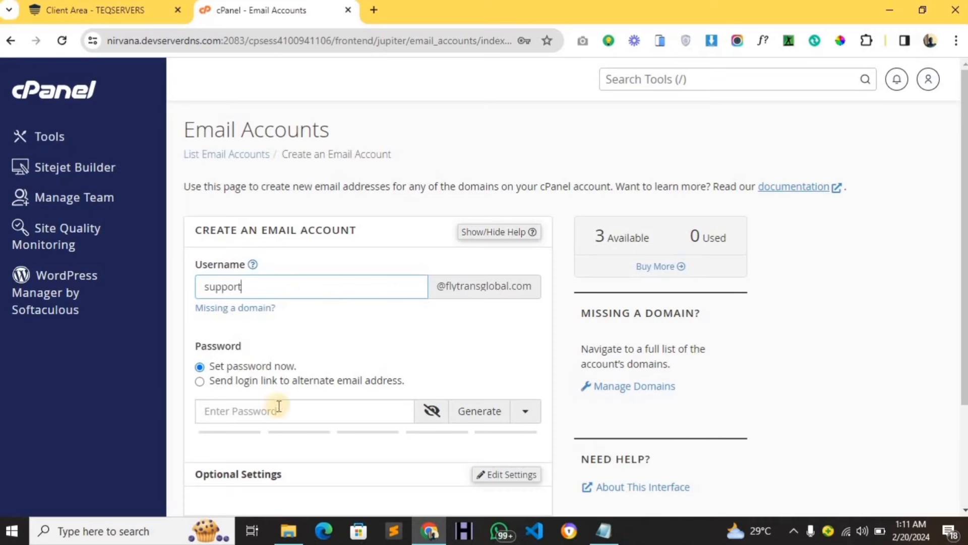
Enter username support, generate a strength-87 password, and copy it.
{"action": "scroll", "coordinate": [269, 412], "scroll_direction": "down", "scroll_amount": 1}
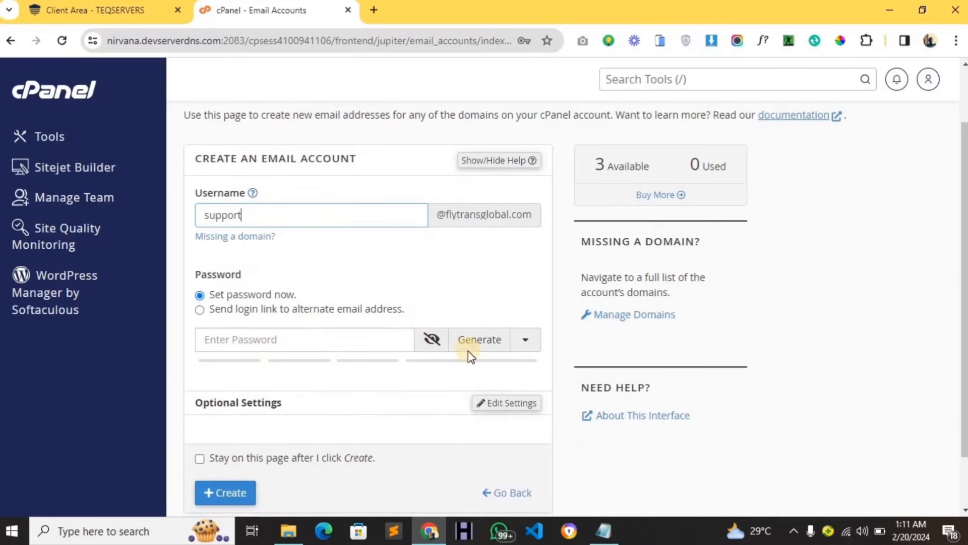
{"action": "left_click", "coordinate": [484, 353]}
{"action": "left_click", "coordinate": [484, 353]}
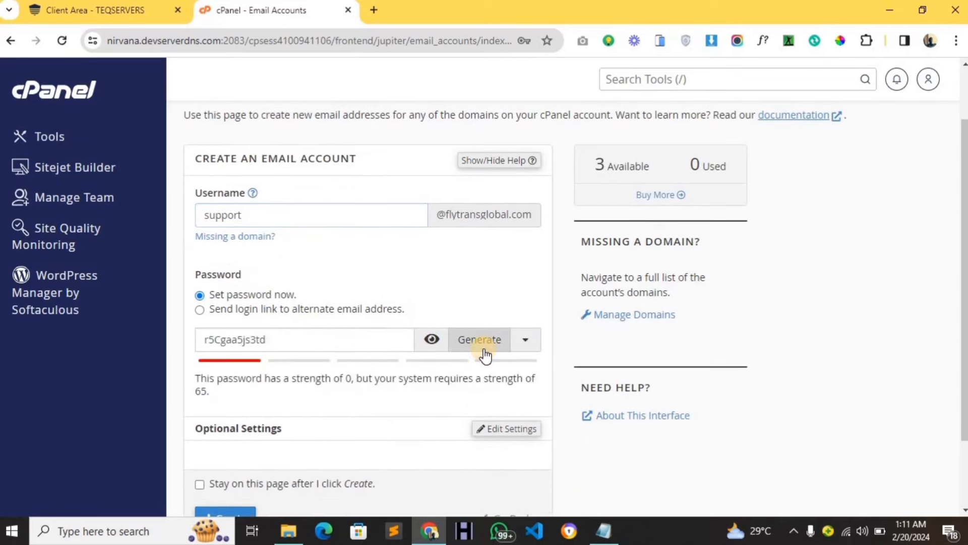
{"action": "double_click", "coordinate": [271, 340]}
{"action": "key", "text": "ctrl+c"}
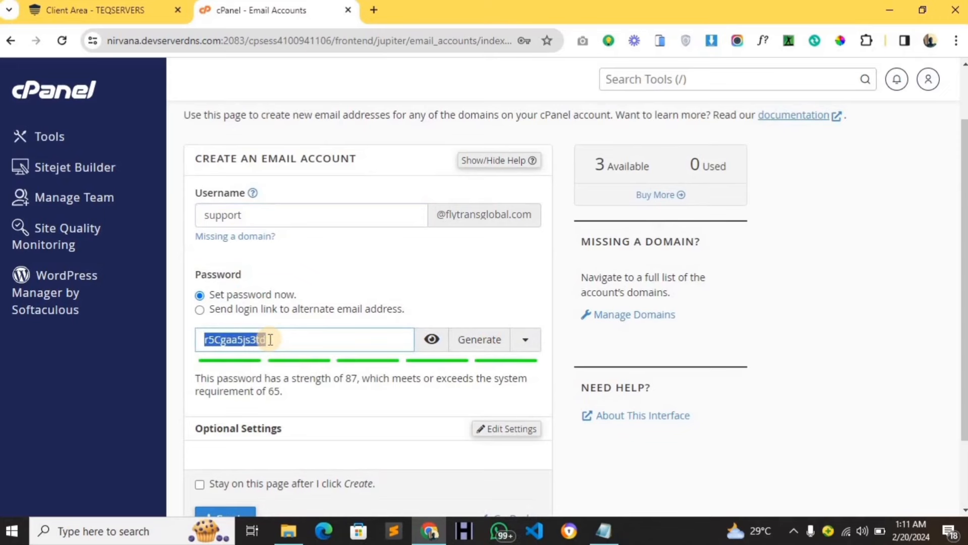
{"action": "left_click", "coordinate": [612, 536]}
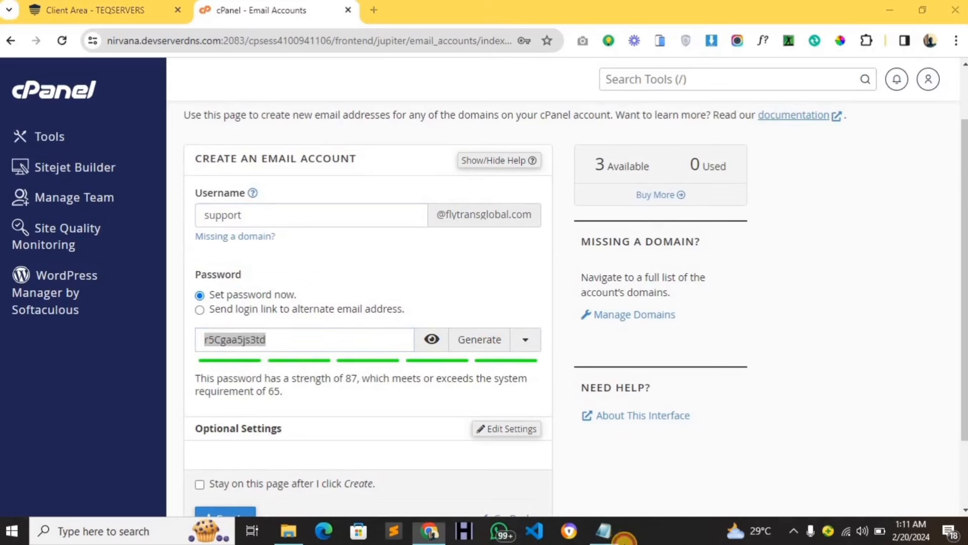
Add EMAIL : and EMAIL PASSWORD : lines below the database details and paste the email password.
{"action": "left_click", "coordinate": [292, 154]}
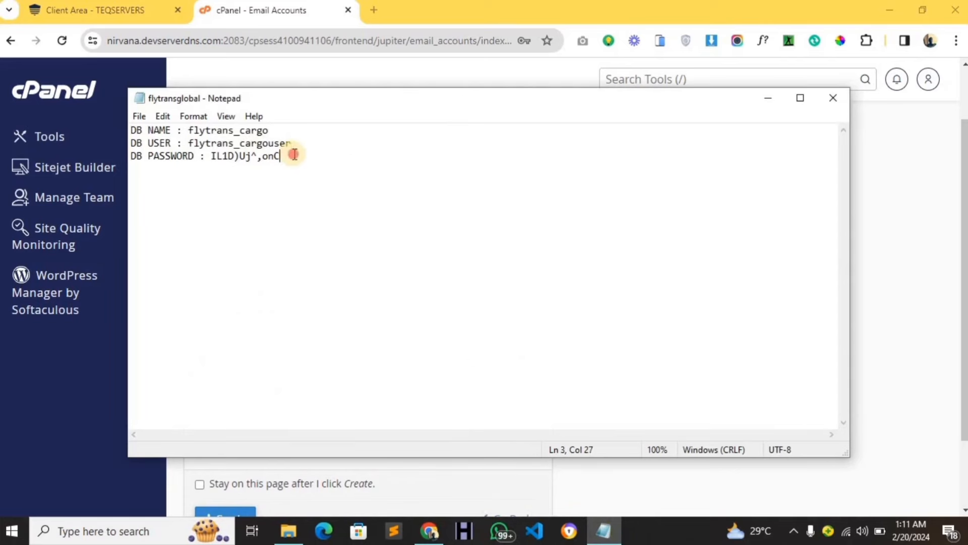
{"action": "key", "text": "Return"}
{"action": "key", "text": "Return"}
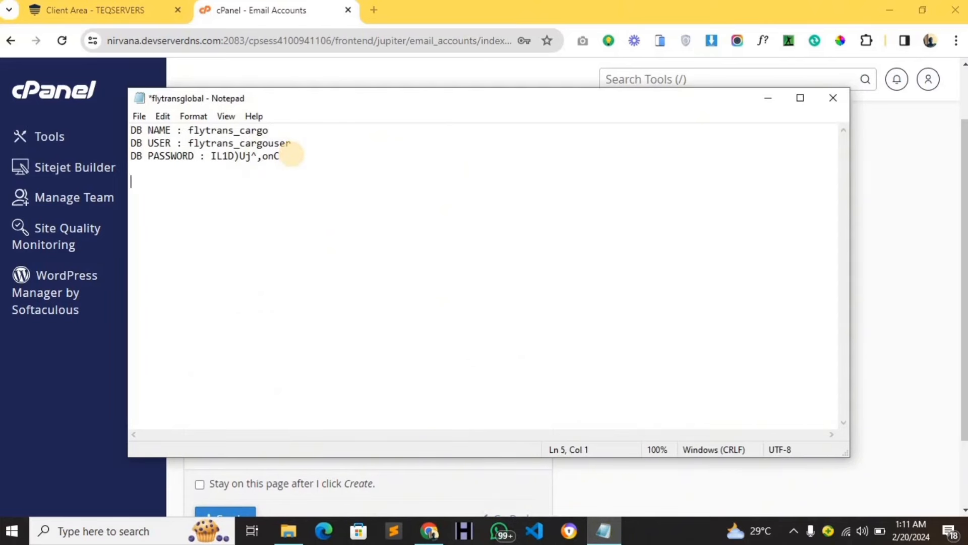
{"action": "type", "text": "EMA"}
{"action": "type", "text": "IL"}
{"action": "type", "text": " : "}
{"action": "type", "text": "EMA"}
{"action": "type", "text": "IL PASS"}
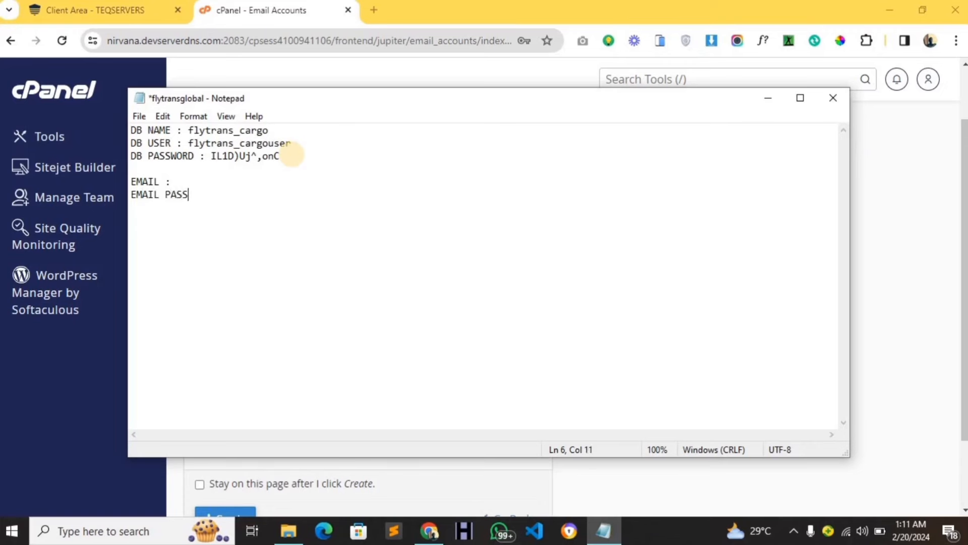
{"action": "type", "text": "WORD :"}
{"action": "key", "text": "ctrl+v"}
{"action": "left_click", "coordinate": [76, 382]}
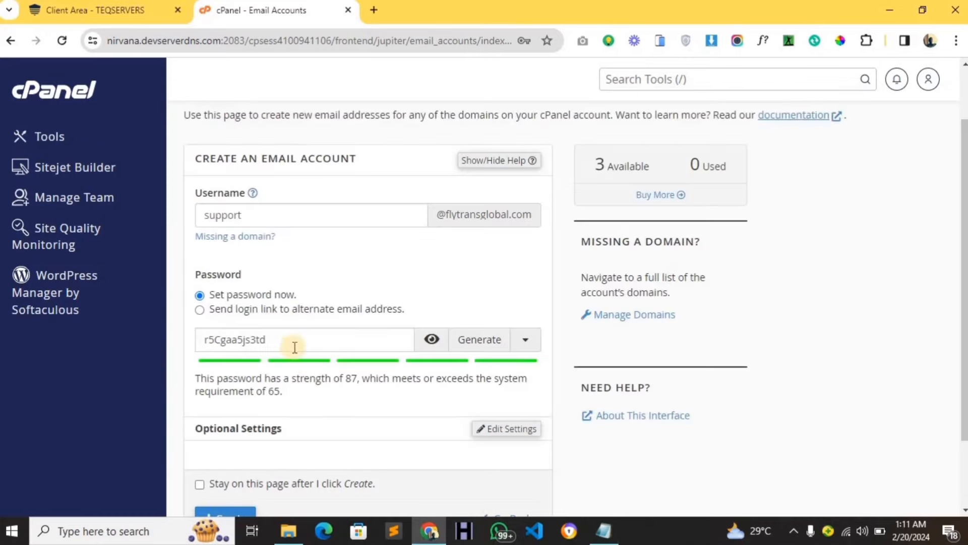
{"action": "scroll", "coordinate": [287, 348], "scroll_direction": "down", "scroll_amount": 2}
{"action": "left_click", "coordinate": [239, 453]}
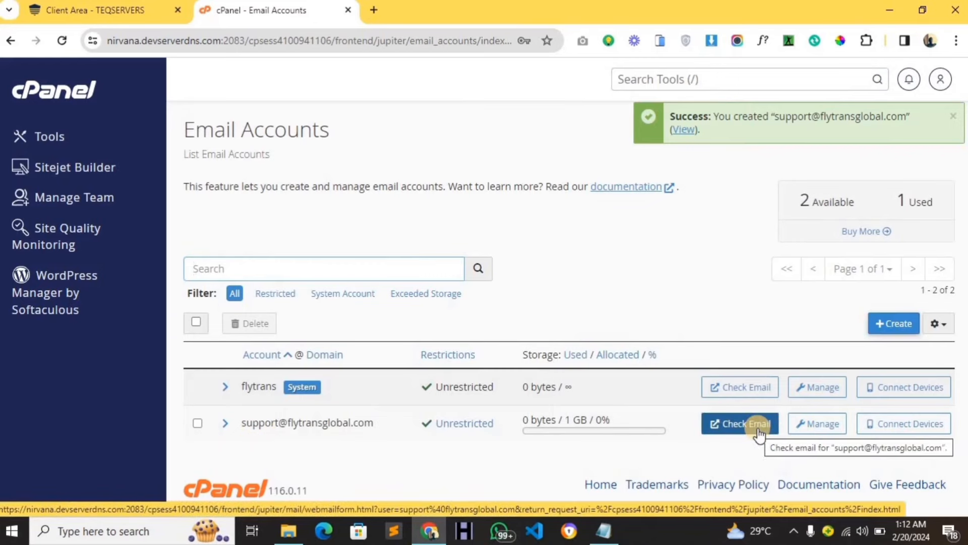
{"action": "left_click", "coordinate": [735, 437]}
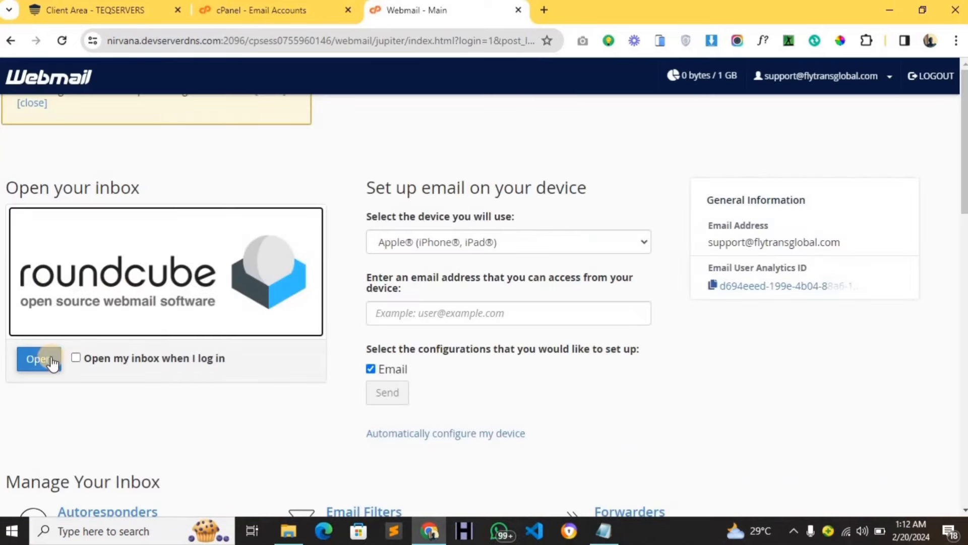
Open the Client configuration settings message in Roundcube and select the account username.
{"action": "left_click", "coordinate": [49, 364]}
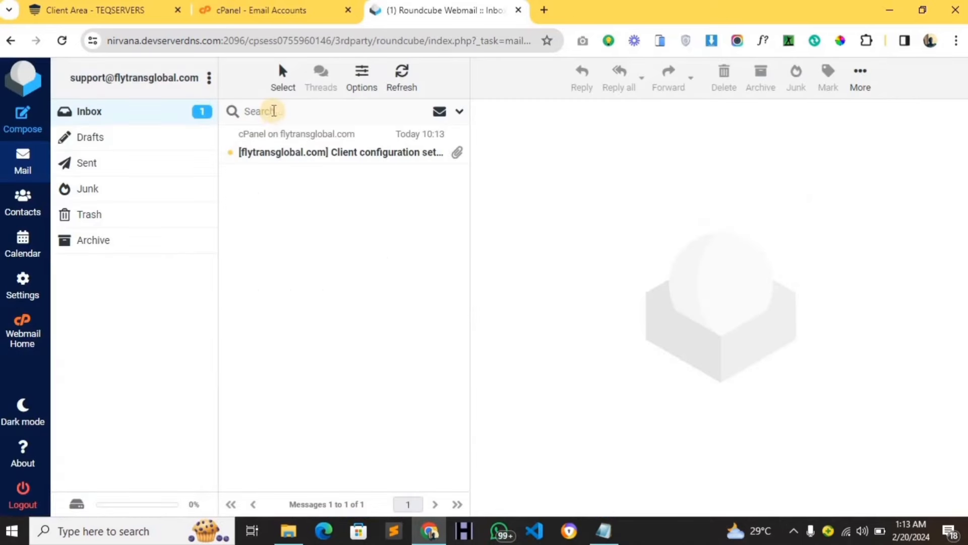
{"action": "left_click", "coordinate": [376, 156]}
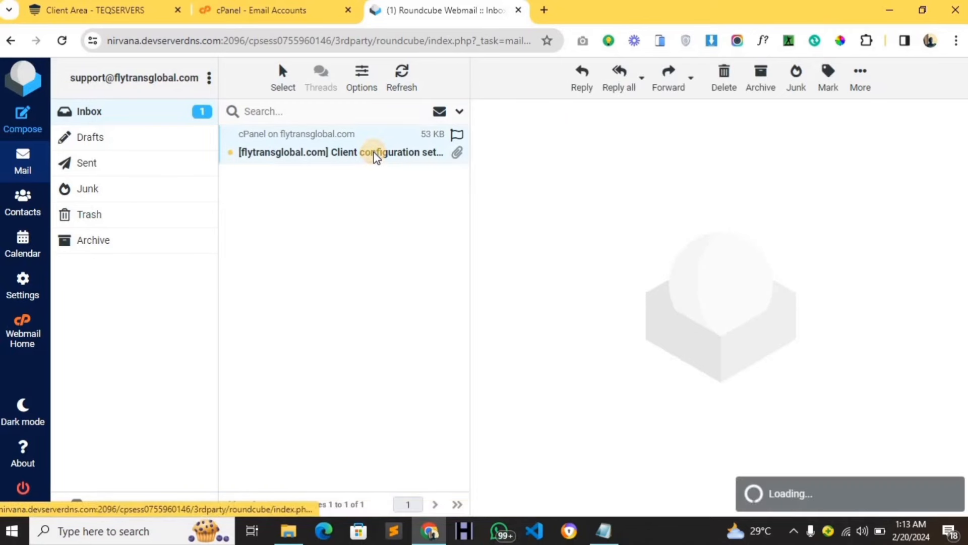
{"action": "scroll", "coordinate": [804, 339], "scroll_direction": "down", "scroll_amount": 3}
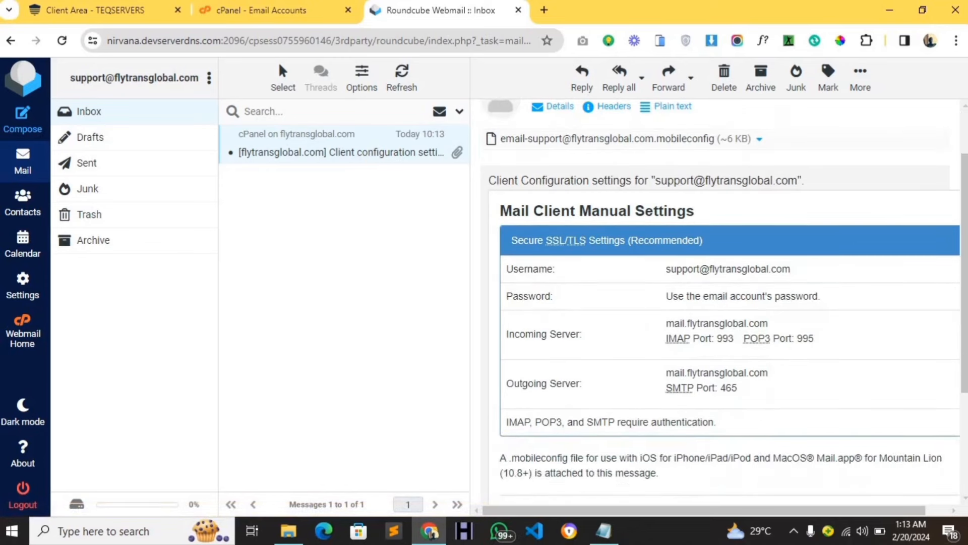
{"action": "triple_click", "coordinate": [741, 268]}
{"action": "key", "text": "ctrl+c"}
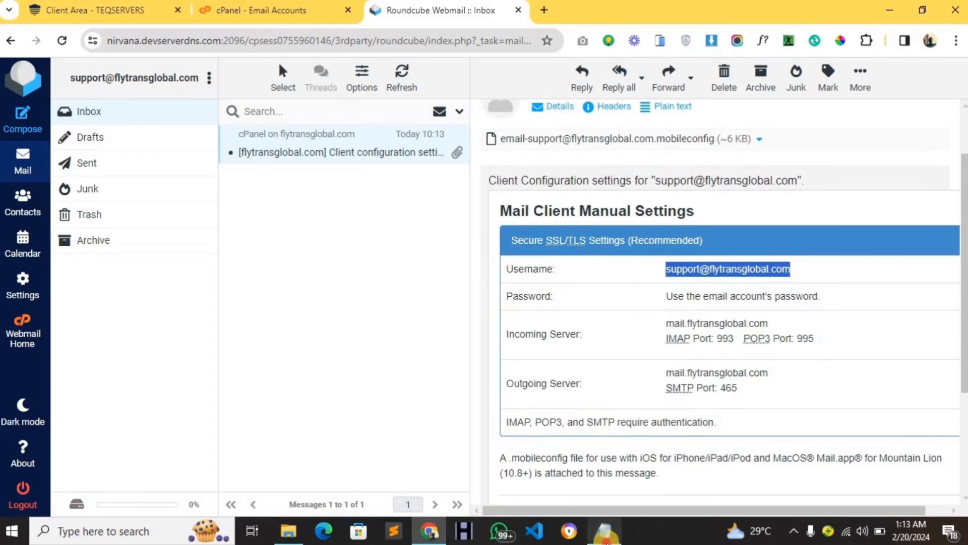
{"action": "left_click", "coordinate": [604, 531]}
Paste the support email address after 'EMAIL :' in Notepad and save the file.
{"action": "left_click", "coordinate": [252, 181]}
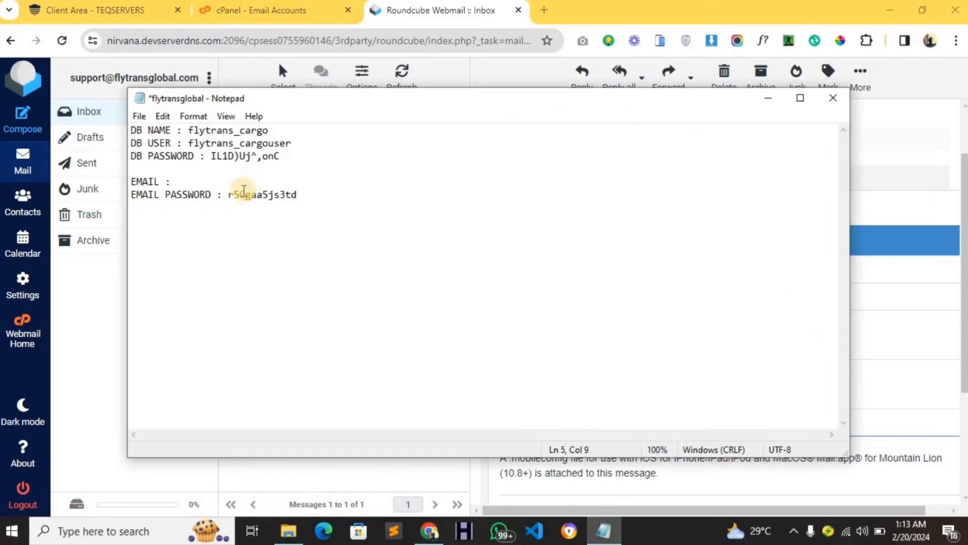
{"action": "key", "text": "ctrl+v"}
{"action": "key", "text": "Return"}
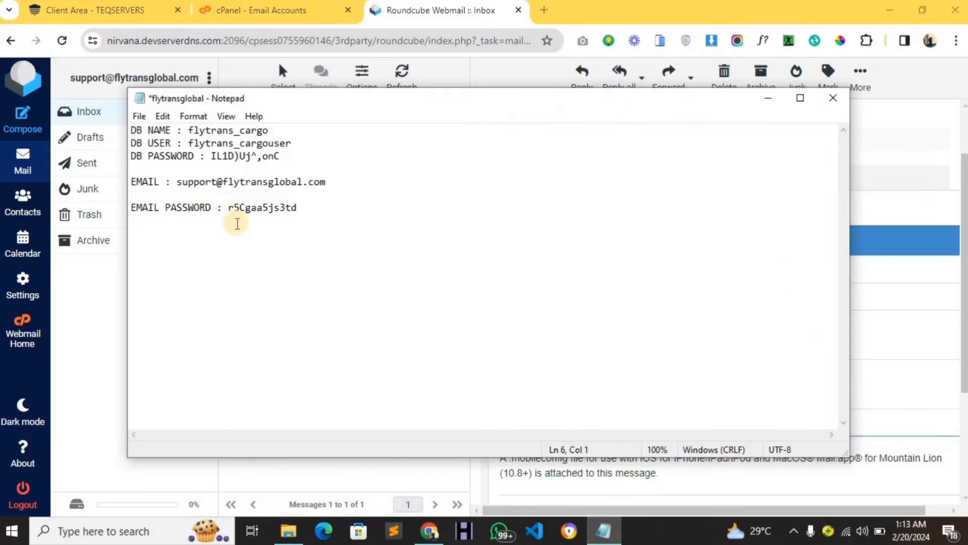
{"action": "key", "text": "ctrl+s"}
Copy the outgoing server name from the configuration message for the SERVER line.
{"action": "left_click", "coordinate": [876, 174]}
{"action": "scroll", "coordinate": [675, 237], "scroll_direction": "down", "scroll_amount": 2}
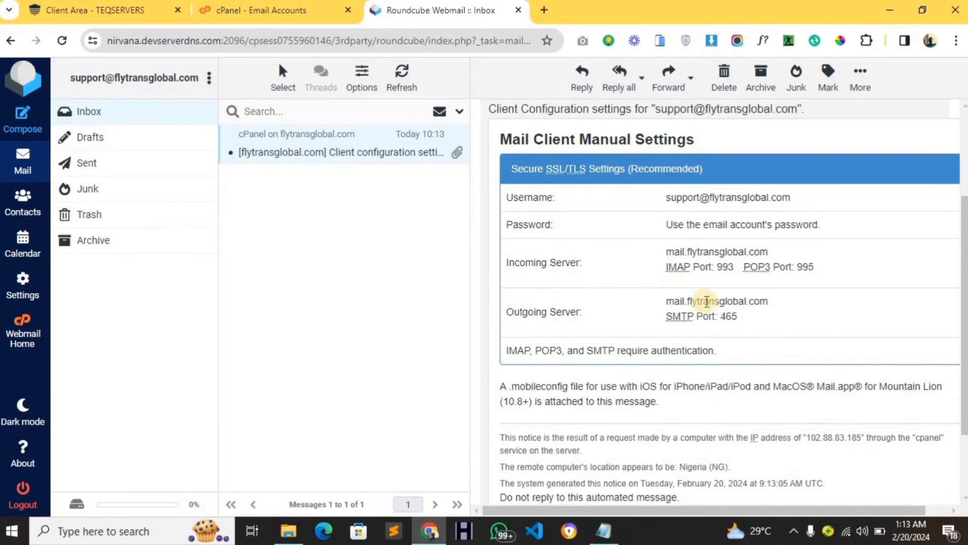
{"action": "double_click", "coordinate": [723, 300]}
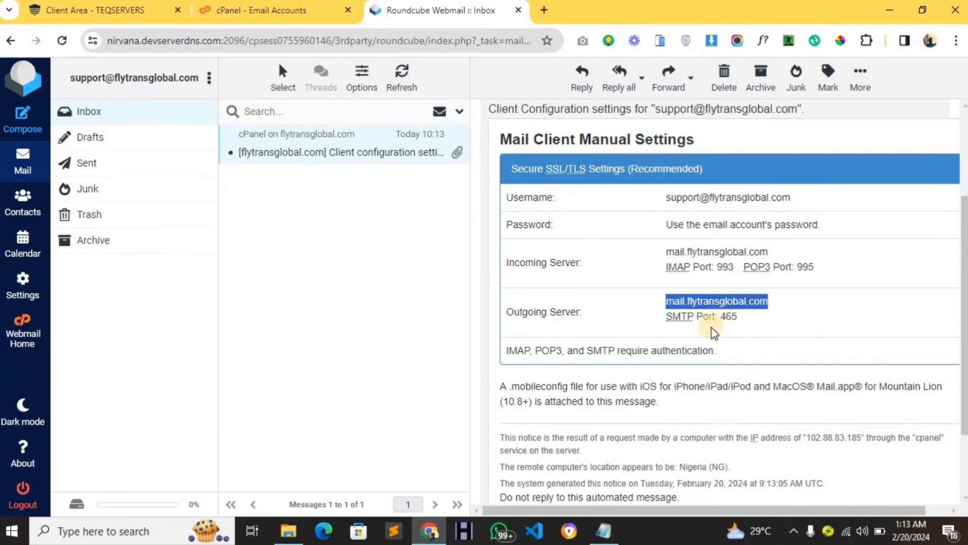
{"action": "left_click", "coordinate": [603, 530]}
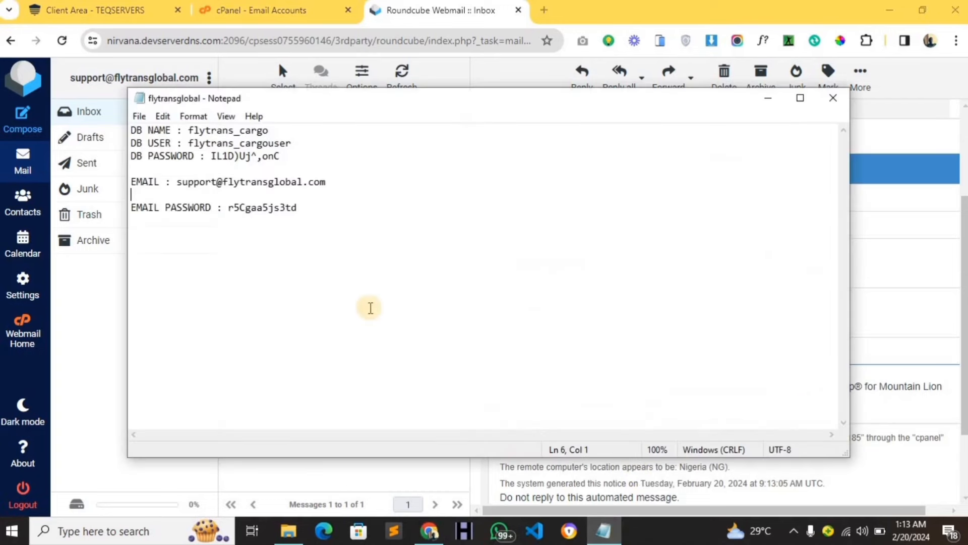
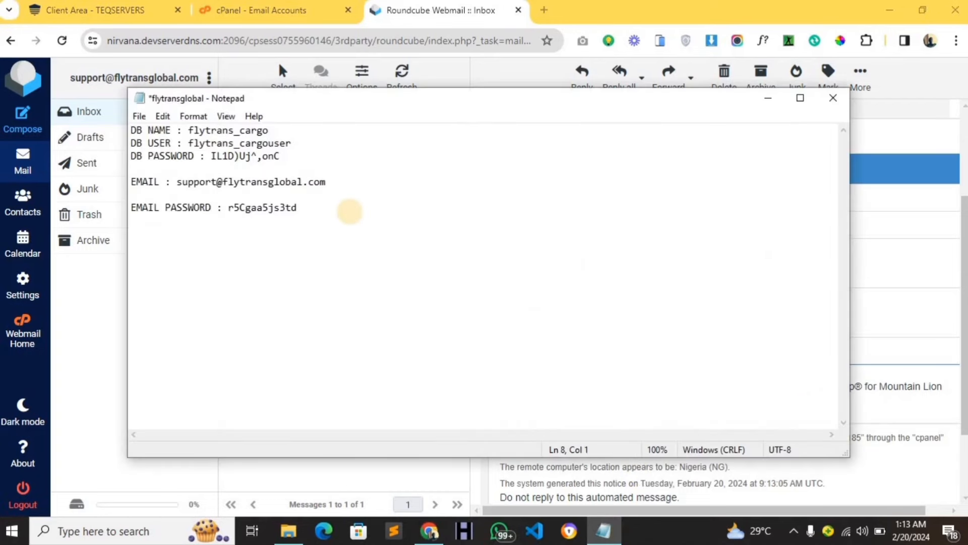
Add a 'SERVER :' line with mail.flytransglobal.com to the Notepad notes and save the file.
{"action": "type", "text": "SERVER :"}
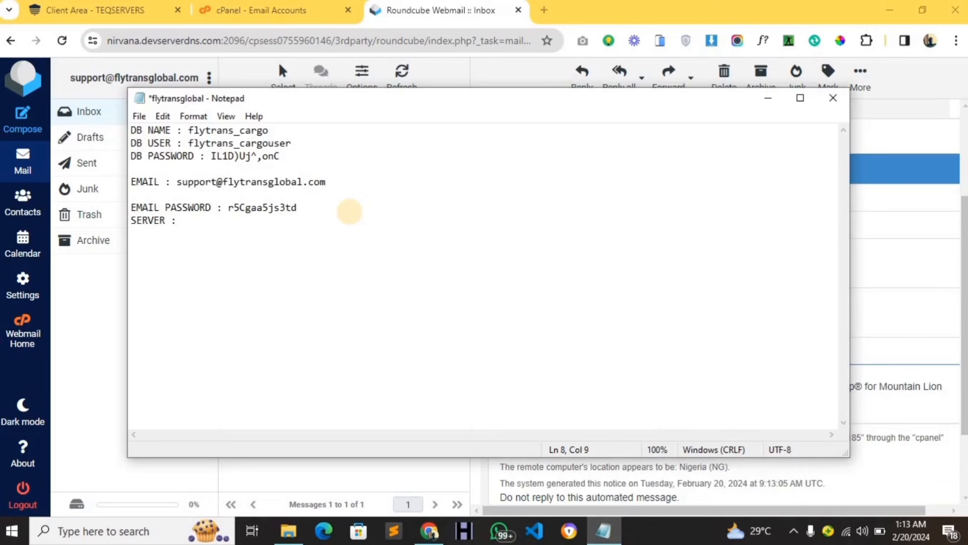
{"action": "type", "text": "mail.flytransglobal.com"}
{"action": "key", "text": "Return"}
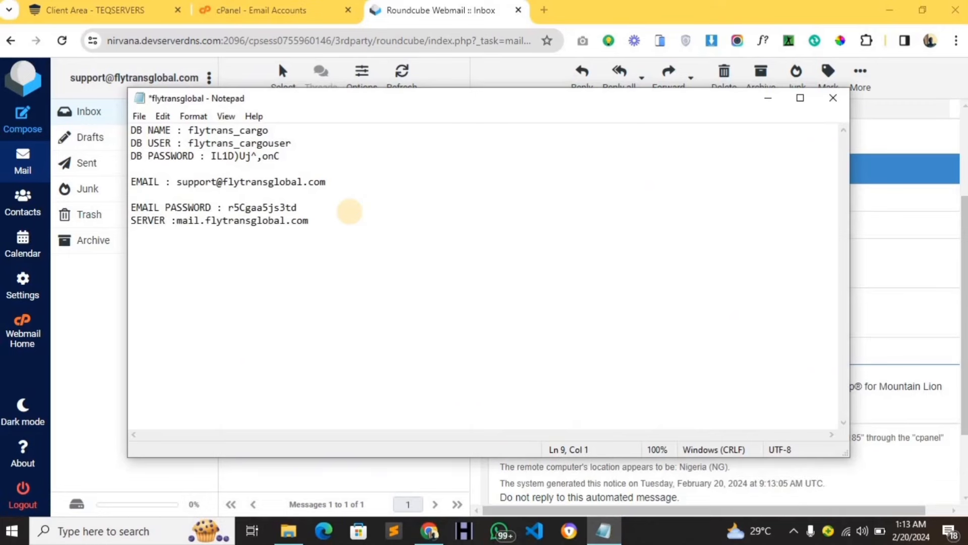
{"action": "key", "text": "ctrl+s"}
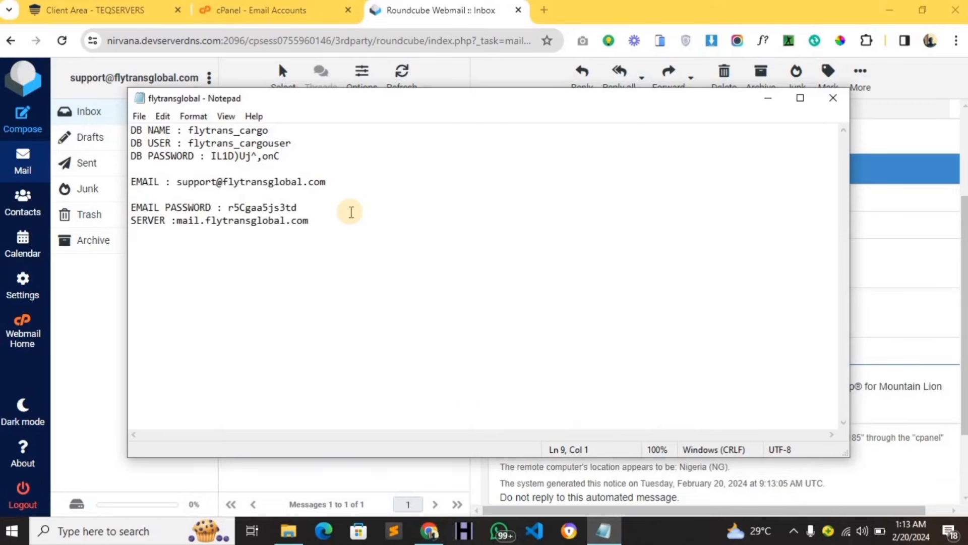
{"action": "left_click", "coordinate": [897, 235]}
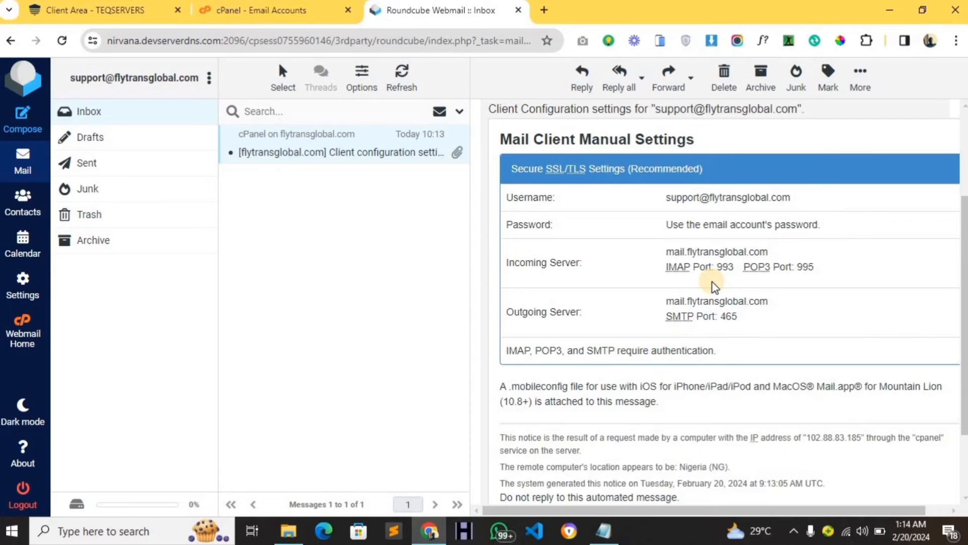
{"action": "left_click_drag", "start_coordinate": [666, 249], "coordinate": [881, 255]}
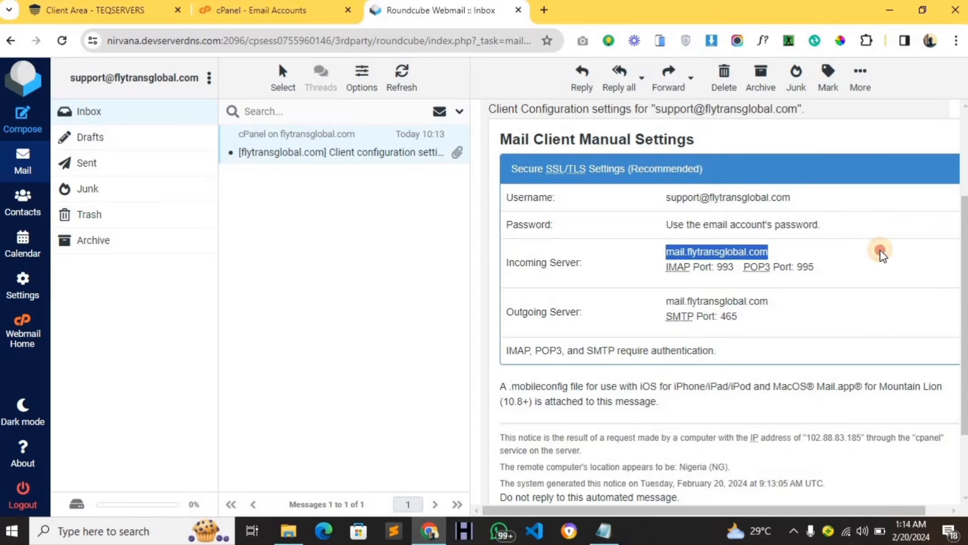
{"action": "left_click", "coordinate": [863, 253]}
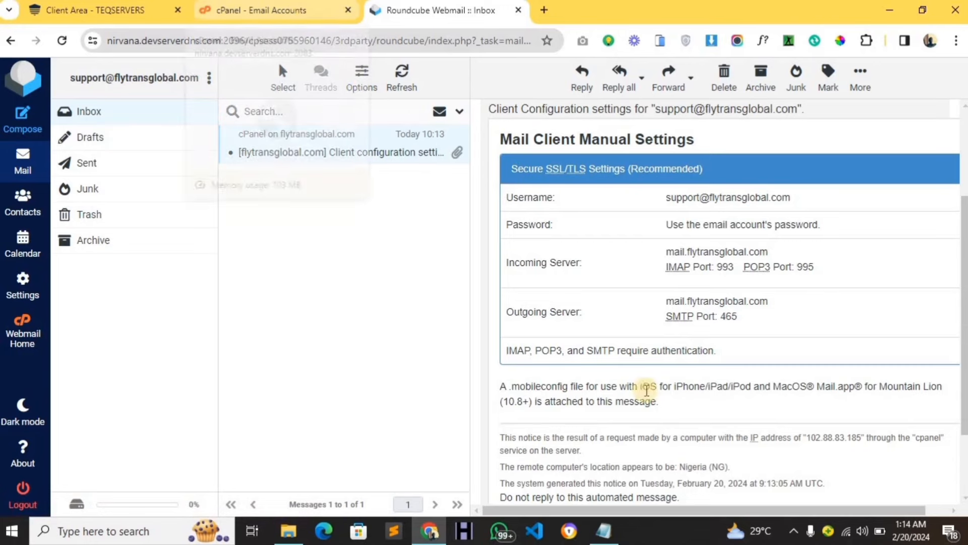
{"action": "left_click", "coordinate": [597, 540]}
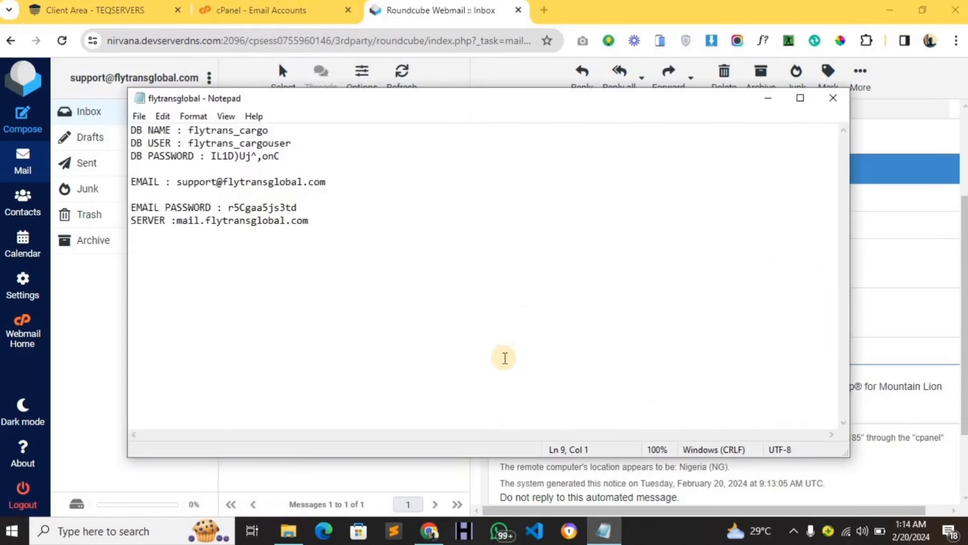
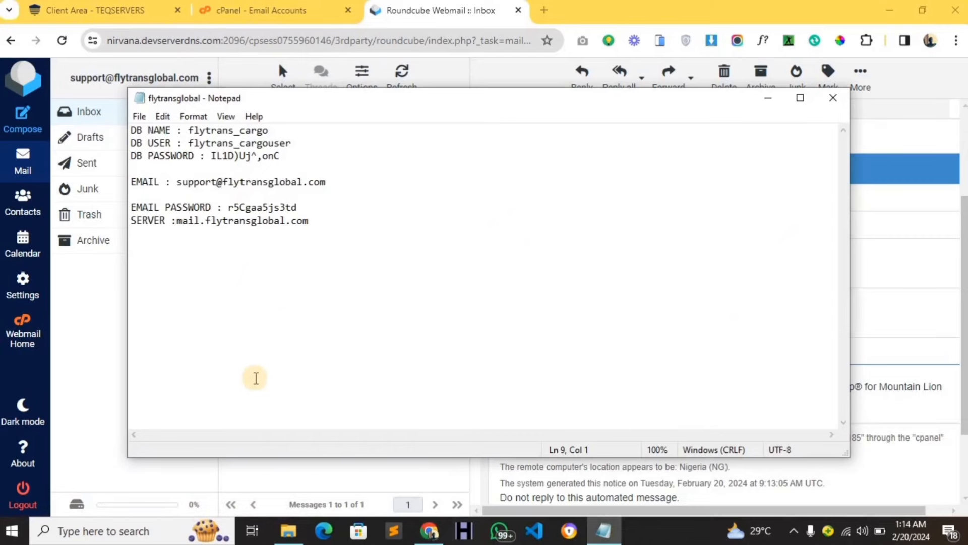
Bring the browser in front of Notepad and return to the cPanel Email Accounts tab.
{"action": "left_click", "coordinate": [77, 351]}
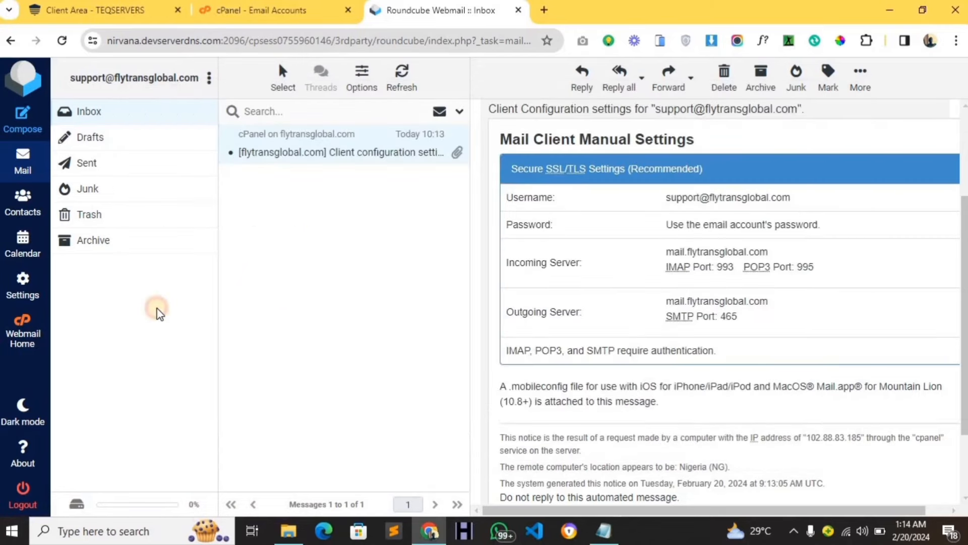
{"action": "left_click", "coordinate": [272, 11]}
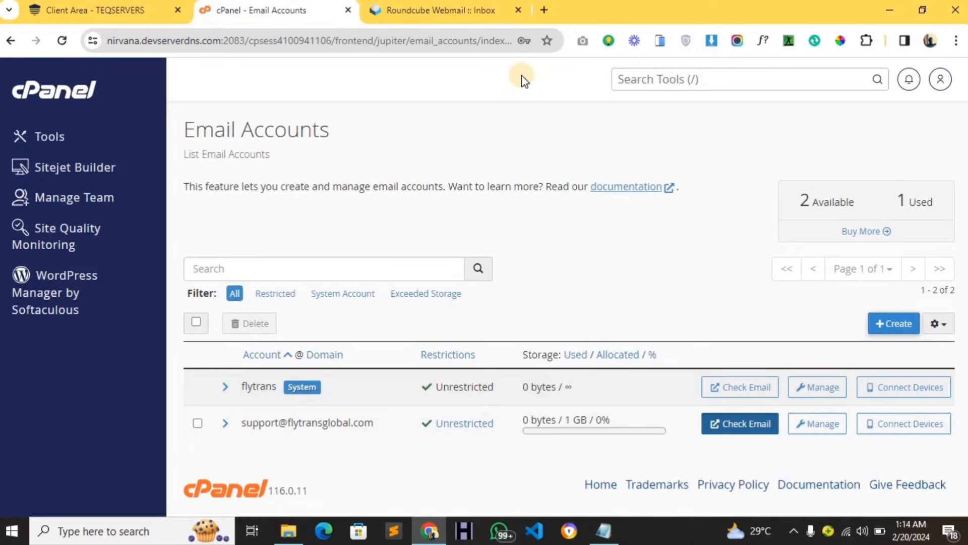
Search cPanel tools for 'File', launch File Manager, and open the public_html folder.
{"action": "left_click", "coordinate": [651, 79]}
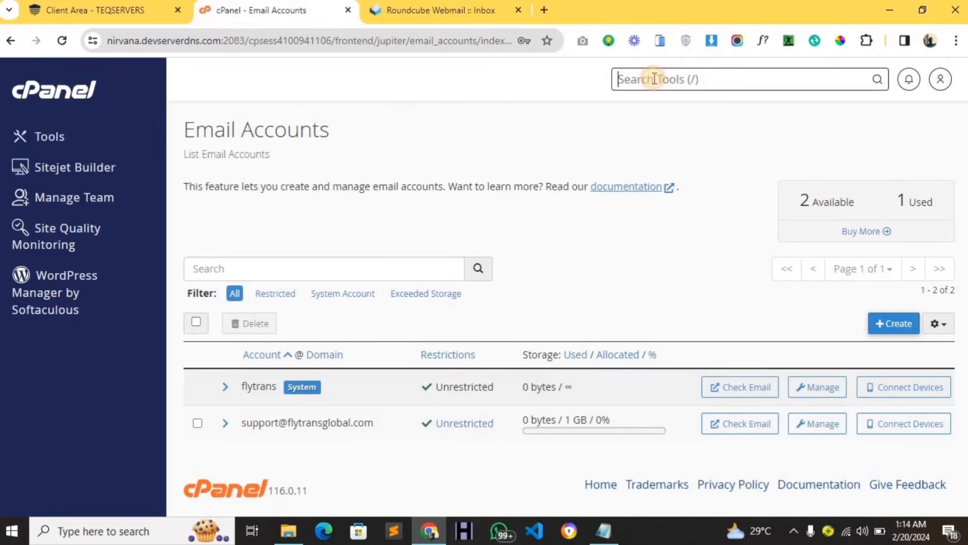
{"action": "type", "text": "File"}
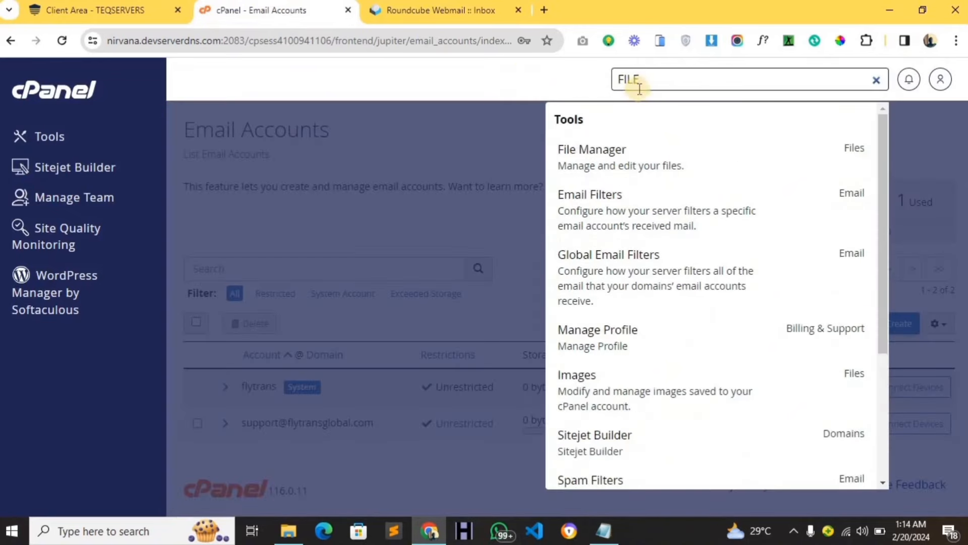
{"action": "left_click", "coordinate": [620, 168]}
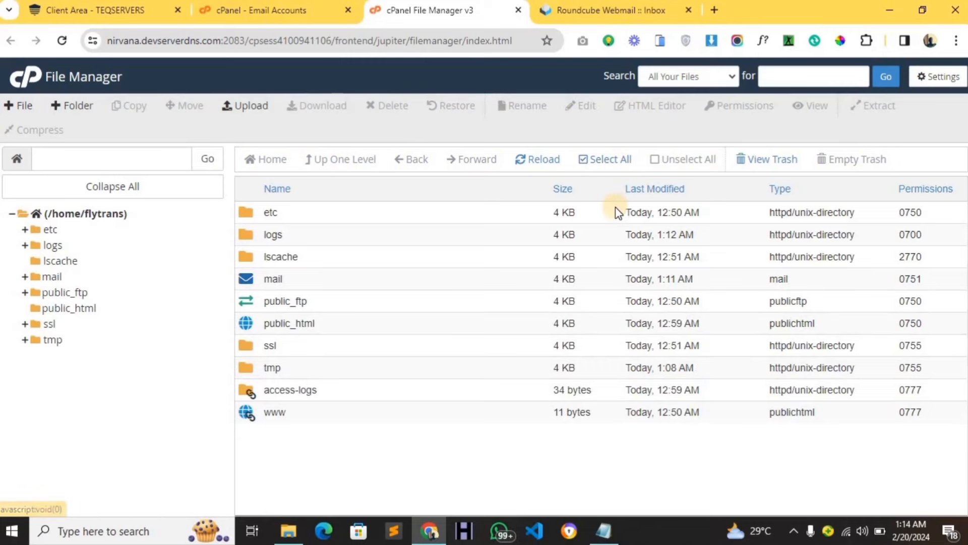
{"action": "double_click", "coordinate": [336, 325]}
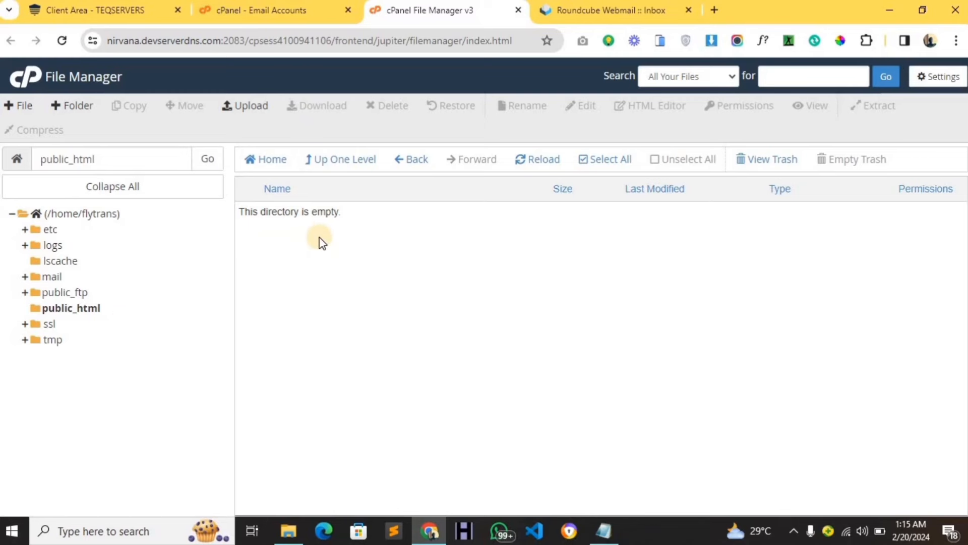
Start an upload to public_html and browse to Desktop Files > DanBaba Desktop > DanBaba > website script.
{"action": "left_click", "coordinate": [240, 109]}
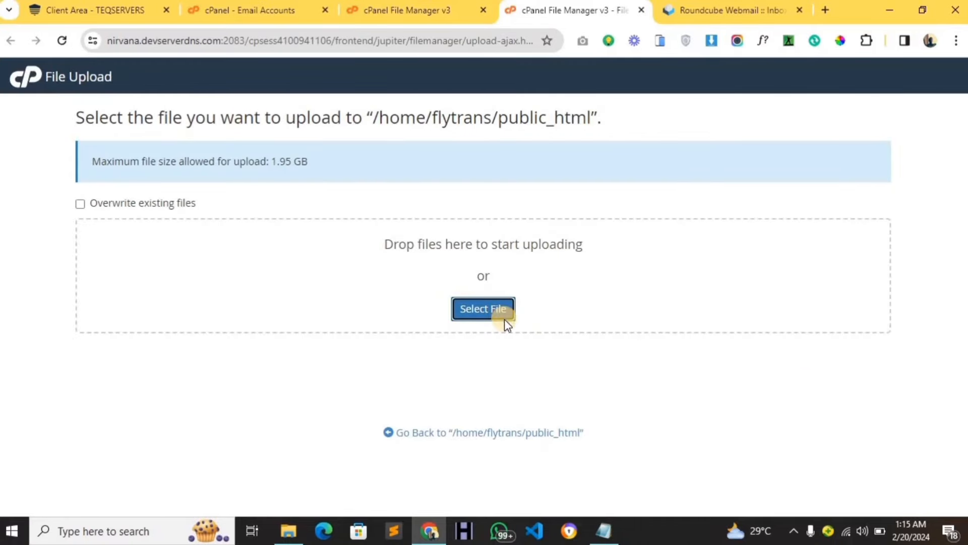
{"action": "left_click", "coordinate": [510, 305]}
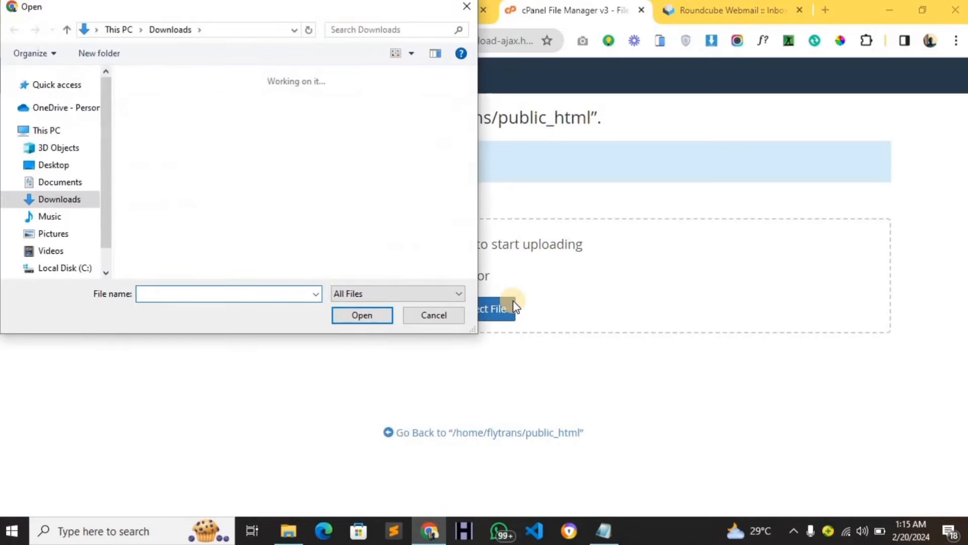
{"action": "left_click", "coordinate": [53, 165]}
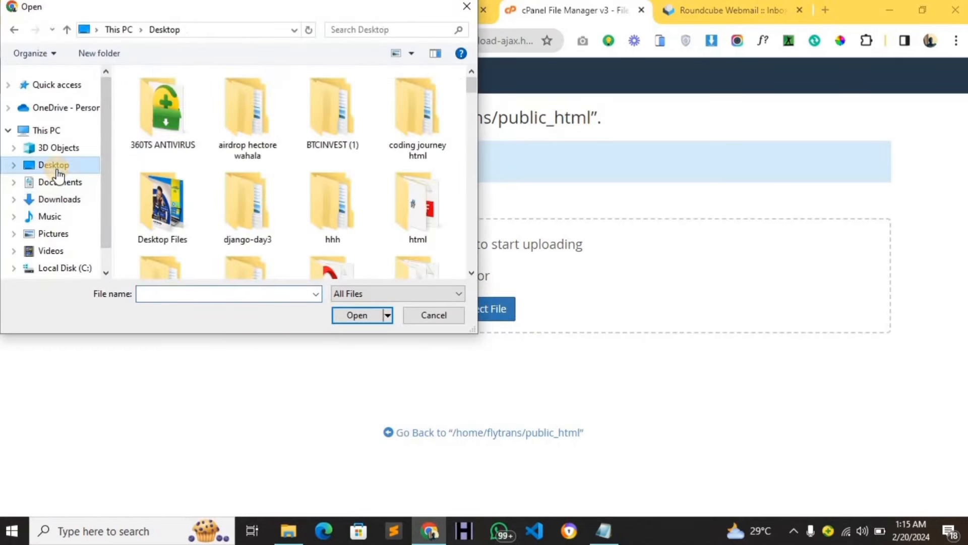
{"action": "left_click", "coordinate": [149, 216]}
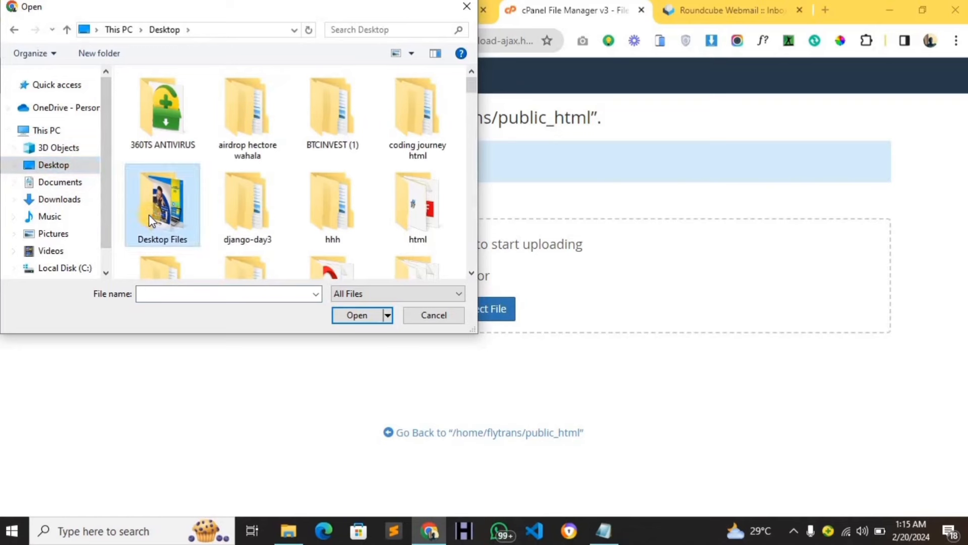
{"action": "double_click", "coordinate": [149, 213]}
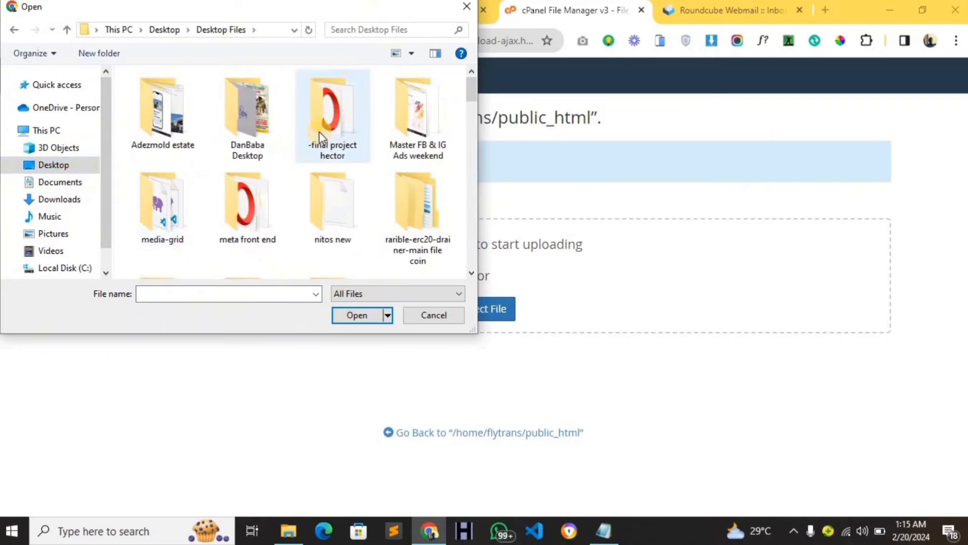
{"action": "left_click", "coordinate": [260, 117]}
{"action": "double_click", "coordinate": [259, 117]}
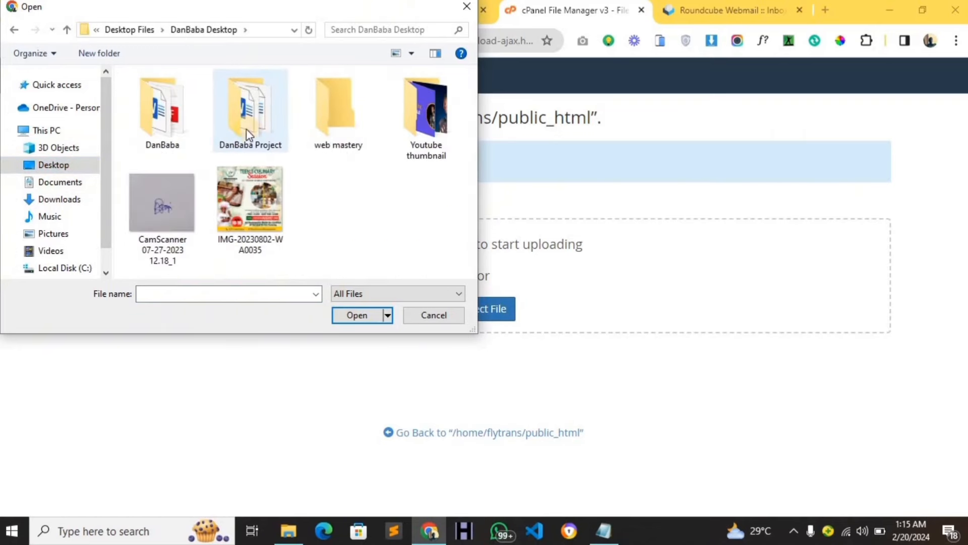
{"action": "left_click", "coordinate": [141, 129]}
{"action": "double_click", "coordinate": [141, 130]}
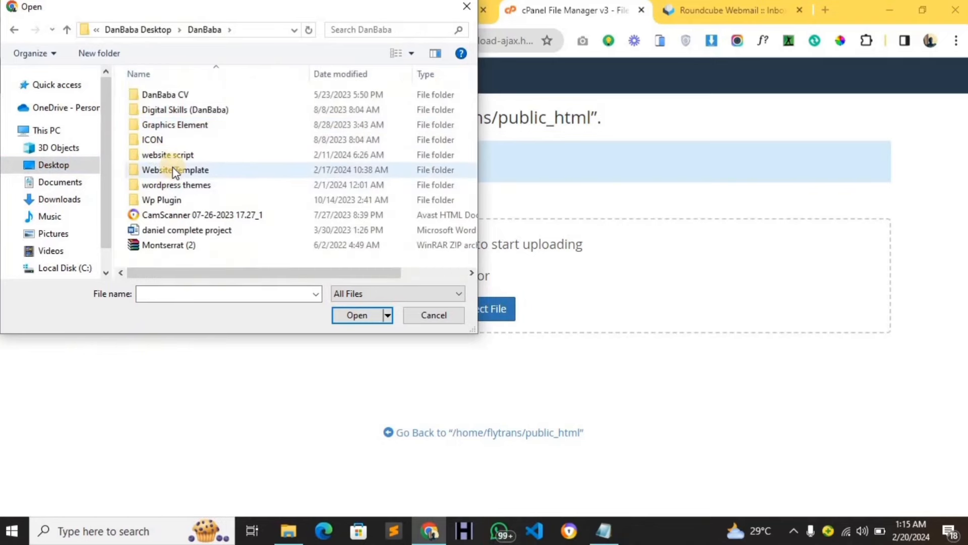
{"action": "left_click", "coordinate": [177, 155]}
{"action": "double_click", "coordinate": [177, 155]}
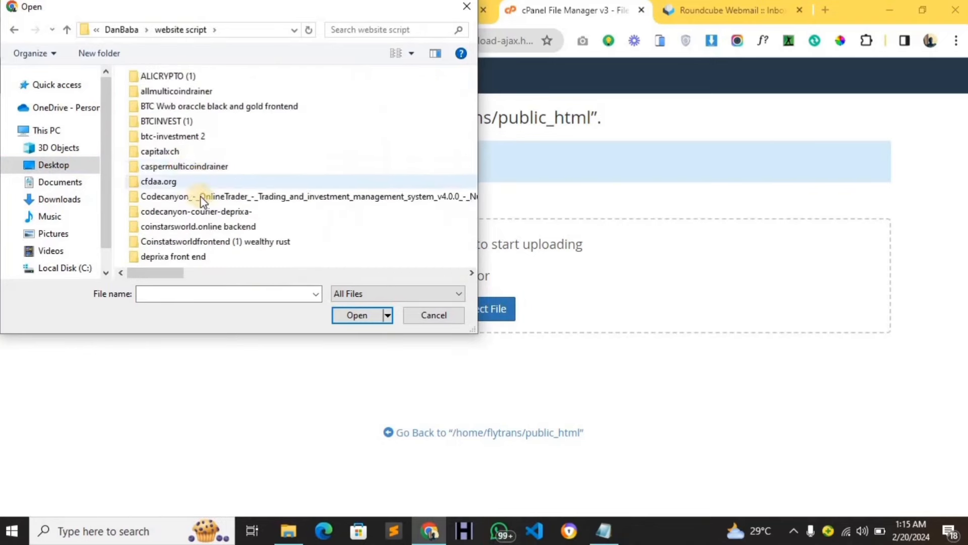
Choose the Deprixa archive and upload it (26.02 MB) to 100%.
{"action": "scroll", "coordinate": [201, 197], "scroll_direction": "down", "scroll_amount": 2}
{"action": "scroll", "coordinate": [201, 197], "scroll_direction": "up", "scroll_amount": 2}
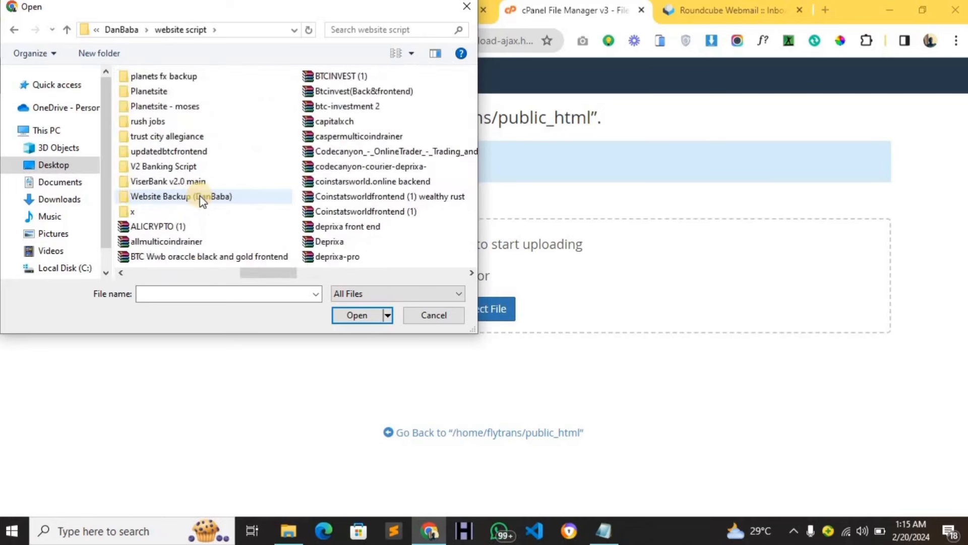
{"action": "scroll", "coordinate": [200, 196], "scroll_direction": "down", "scroll_amount": 2}
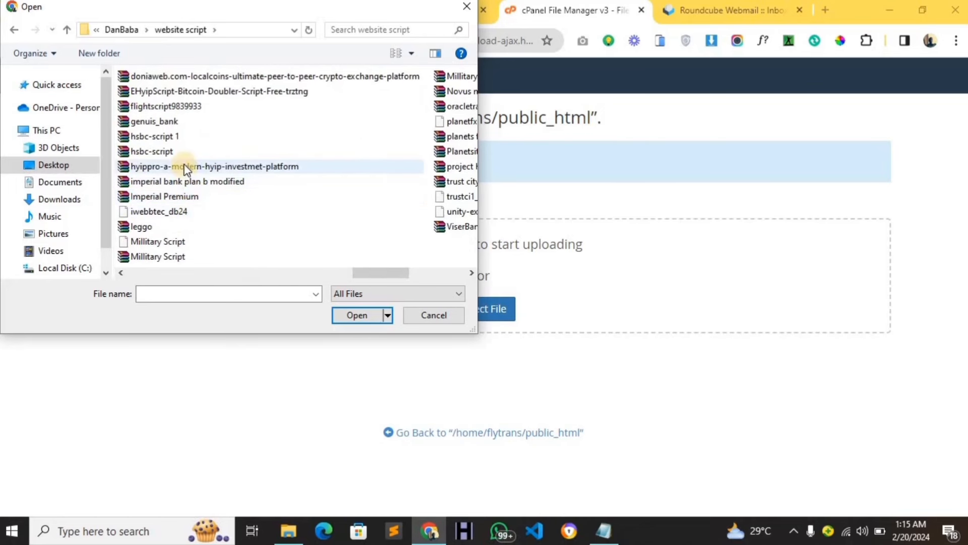
{"action": "scroll", "coordinate": [187, 164], "scroll_direction": "up", "scroll_amount": 1}
{"action": "left_click", "coordinate": [201, 241]}
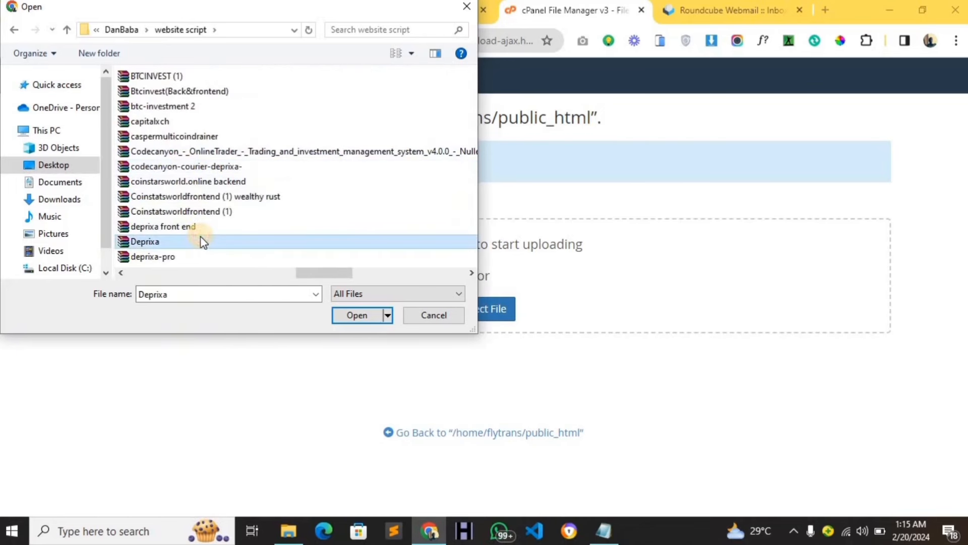
{"action": "left_click", "coordinate": [353, 320]}
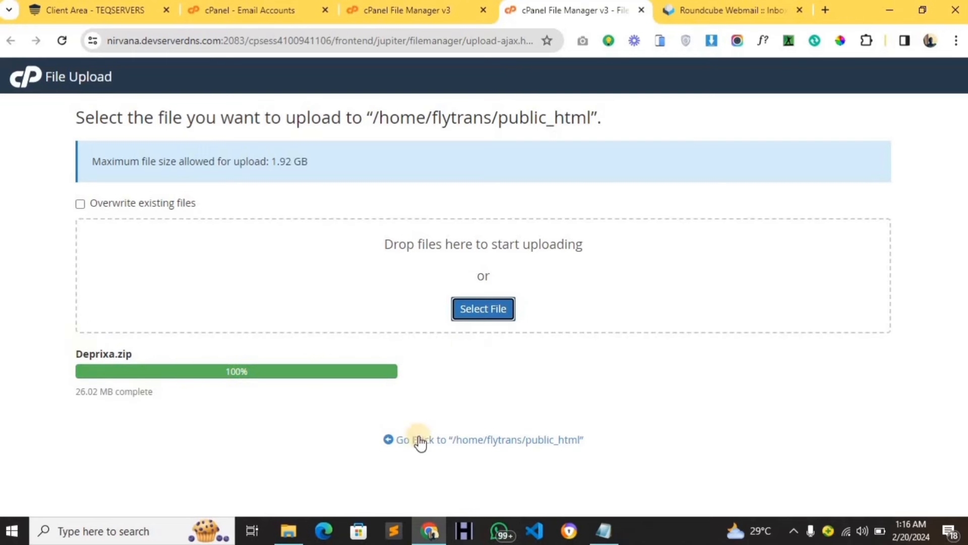
Extract Deprixa.zip into public_html, producing the Deprixa and __MACOSX folders.
{"action": "left_click", "coordinate": [433, 444]}
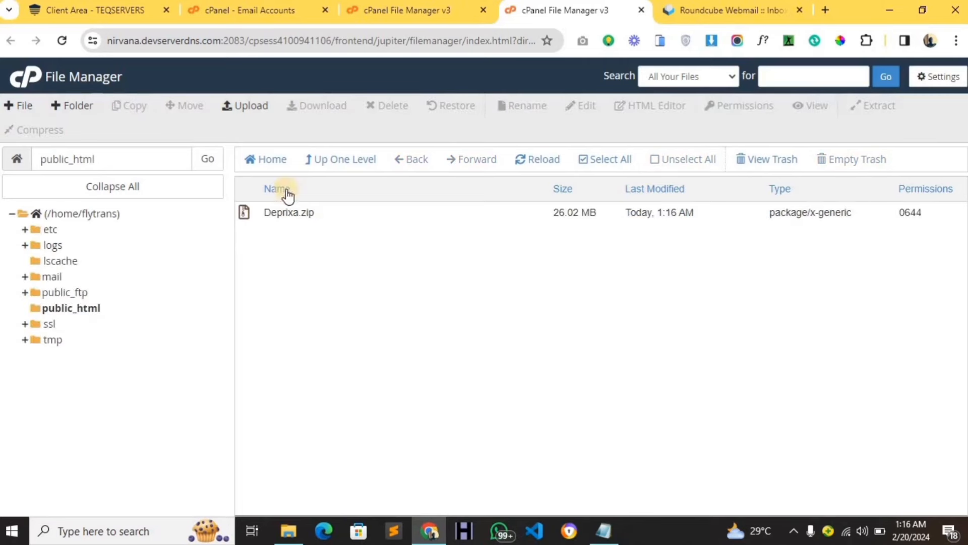
{"action": "left_click", "coordinate": [312, 217]}
{"action": "right_click", "coordinate": [304, 221]}
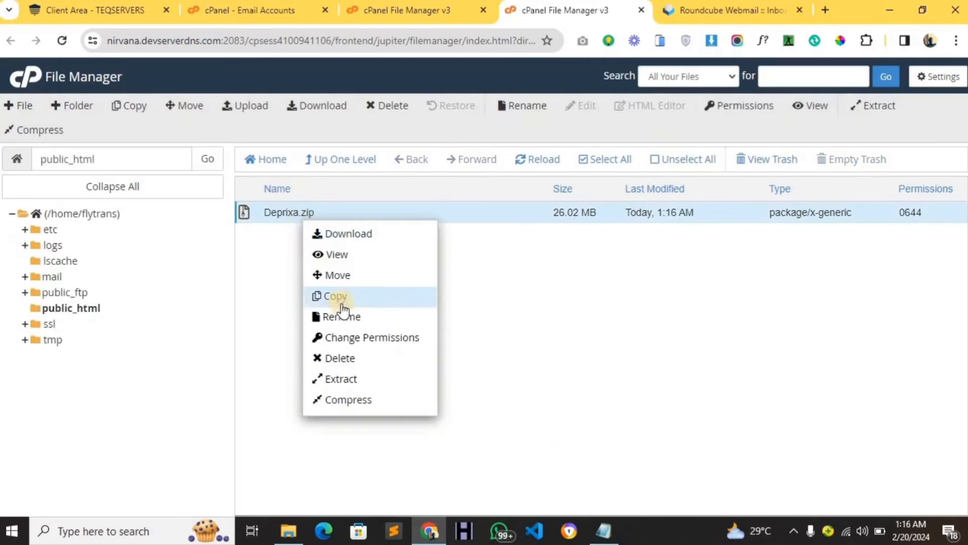
{"action": "left_click", "coordinate": [371, 378]}
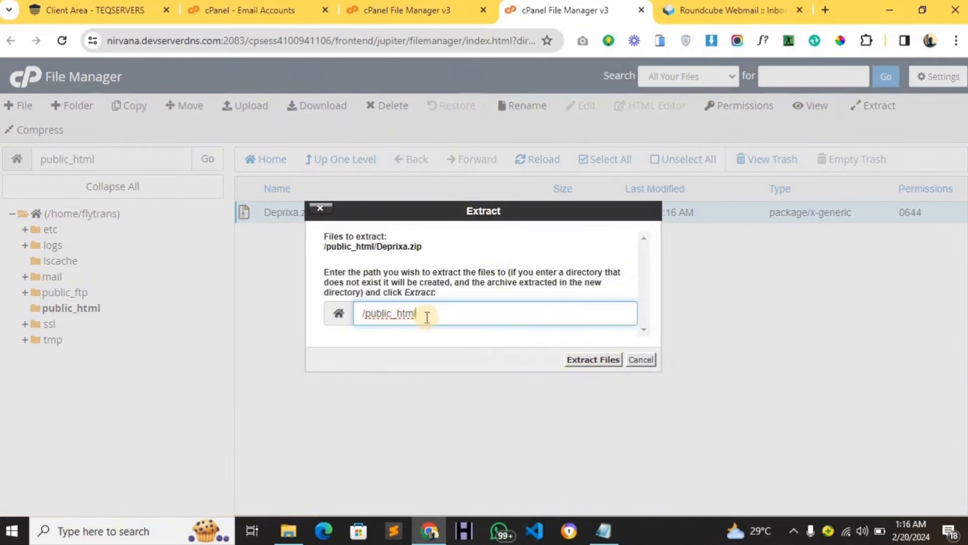
{"action": "left_click", "coordinate": [575, 359]}
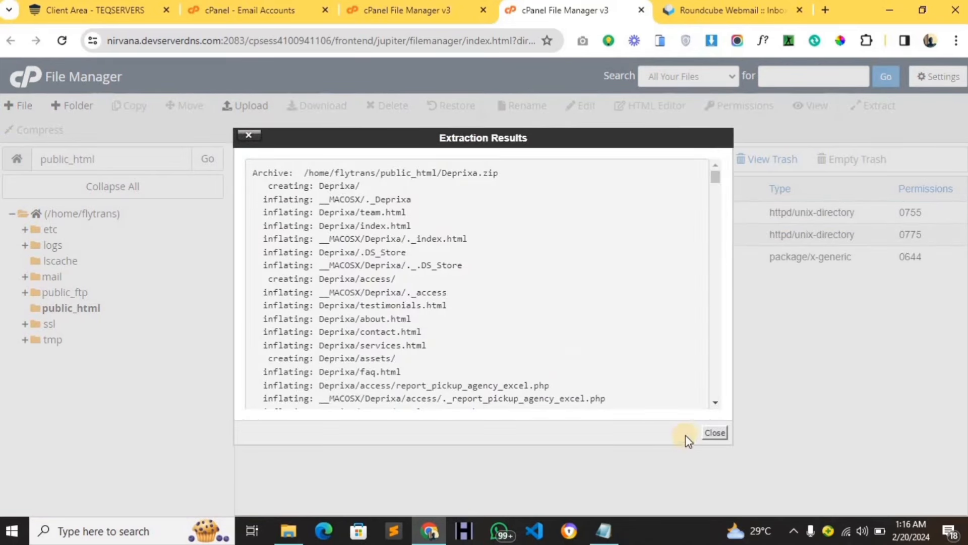
{"action": "left_click", "coordinate": [714, 433]}
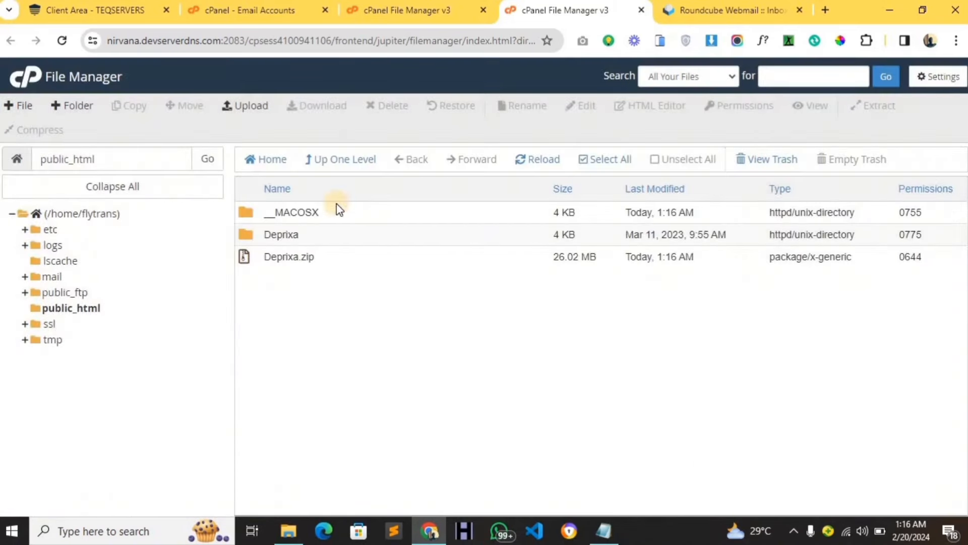
Permanently delete Deprixa.zip from public_html, skipping the trash.
{"action": "left_click", "coordinate": [547, 165]}
{"action": "left_click", "coordinate": [342, 255]}
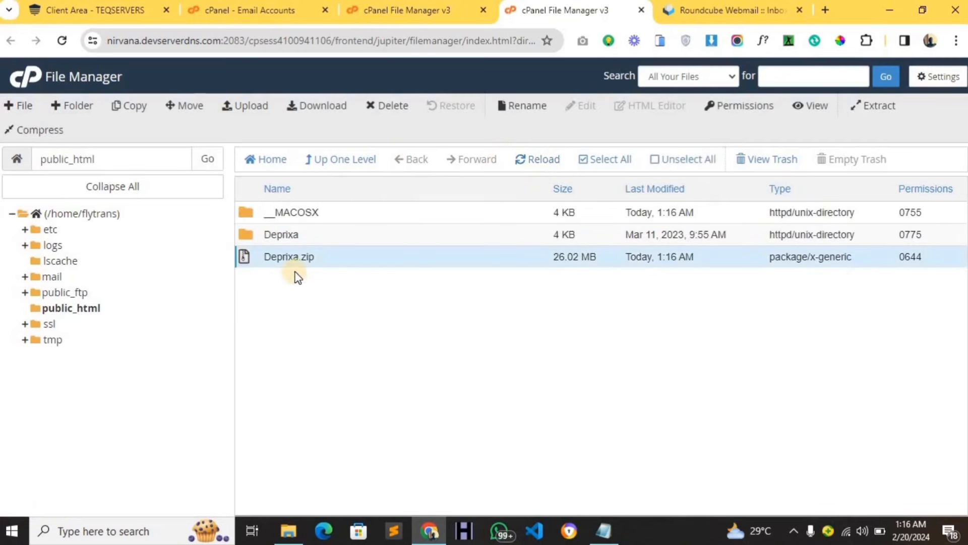
{"action": "left_click", "coordinate": [393, 107]}
{"action": "left_click", "coordinate": [391, 294]}
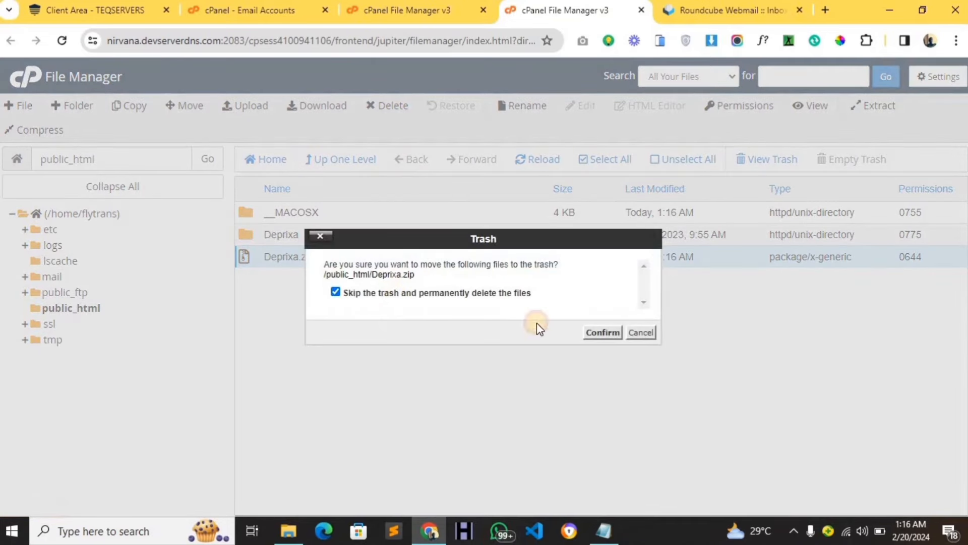
{"action": "left_click", "coordinate": [589, 332]}
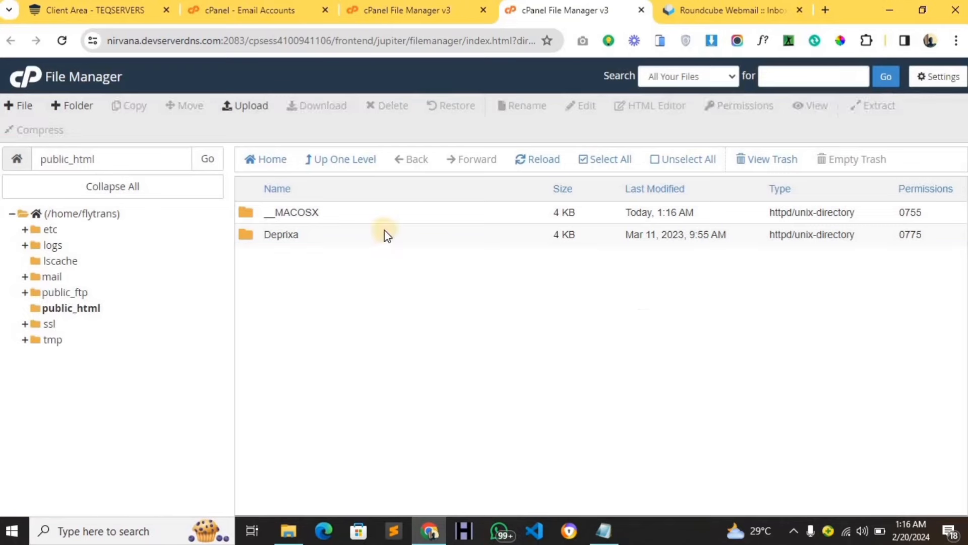
Permanently delete the __MACOSX folder, skipping the trash.
{"action": "left_click", "coordinate": [375, 218]}
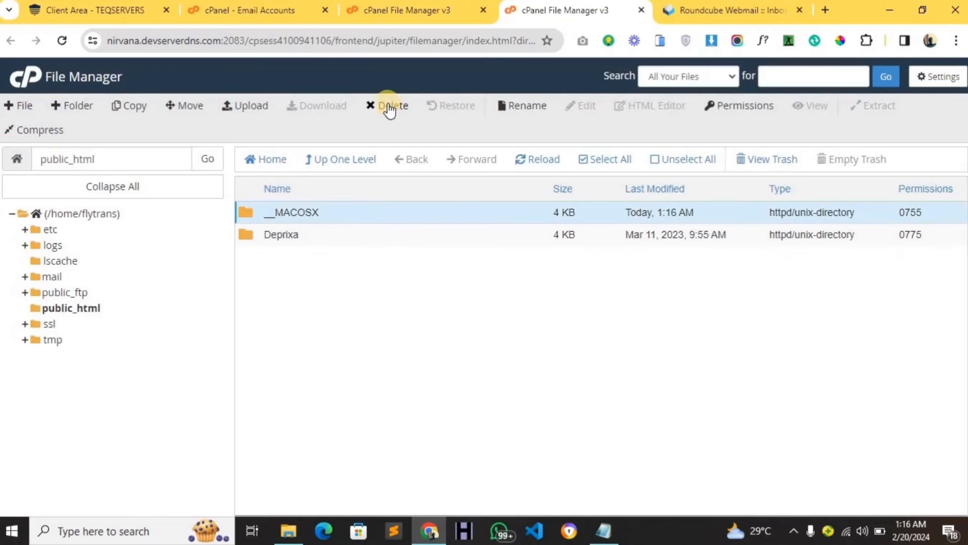
{"action": "left_click", "coordinate": [388, 216]}
{"action": "right_click", "coordinate": [388, 216]}
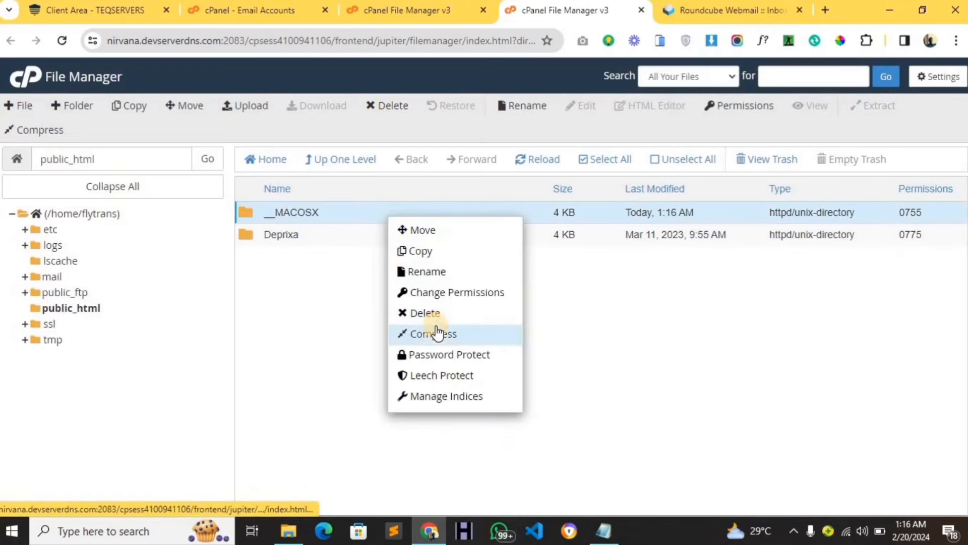
{"action": "left_click", "coordinate": [428, 311]}
{"action": "left_click", "coordinate": [459, 296]}
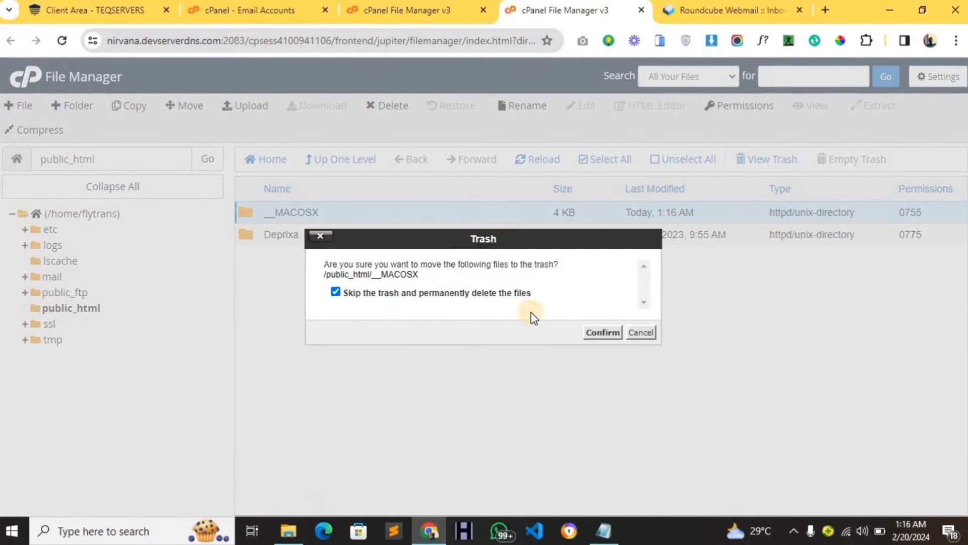
{"action": "left_click", "coordinate": [602, 332]}
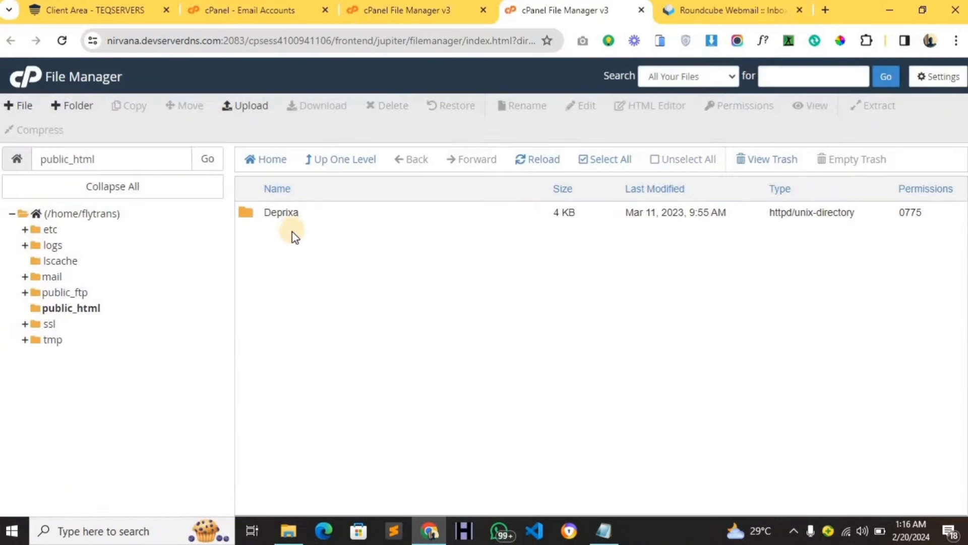
Move every item in the Deprixa folder up to /public_html/ and return to public_html.
{"action": "double_click", "coordinate": [323, 215]}
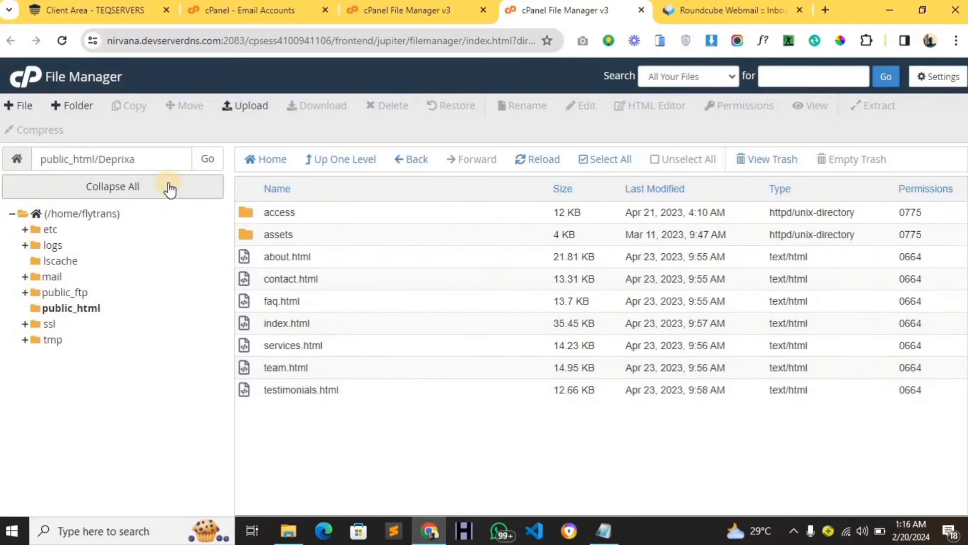
{"action": "left_click", "coordinate": [590, 161]}
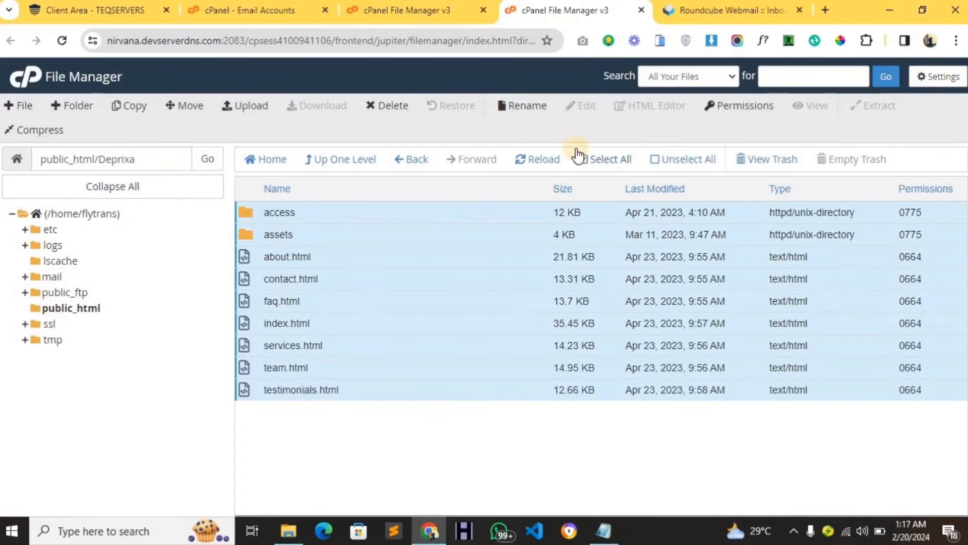
{"action": "left_click", "coordinate": [190, 105]}
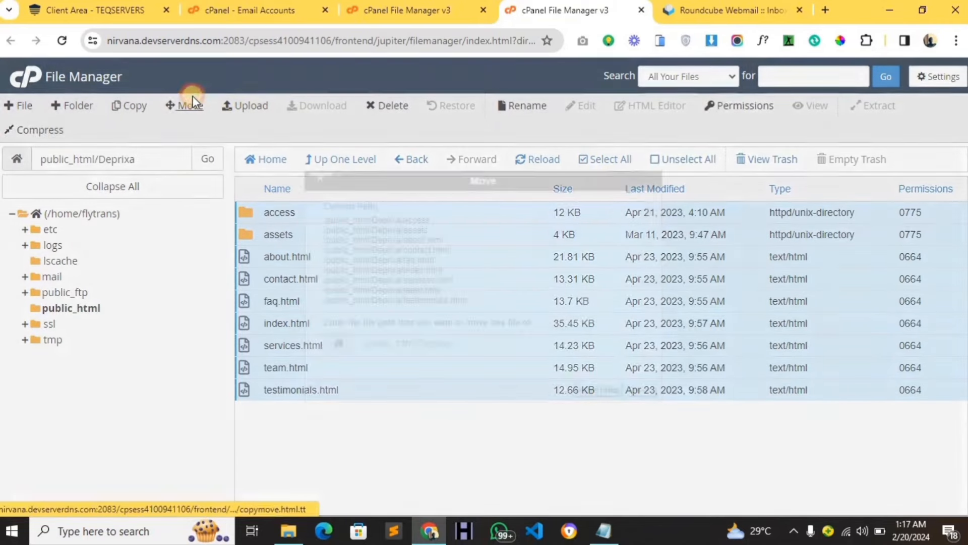
{"action": "left_click_drag", "start_coordinate": [471, 347], "coordinate": [422, 343]}
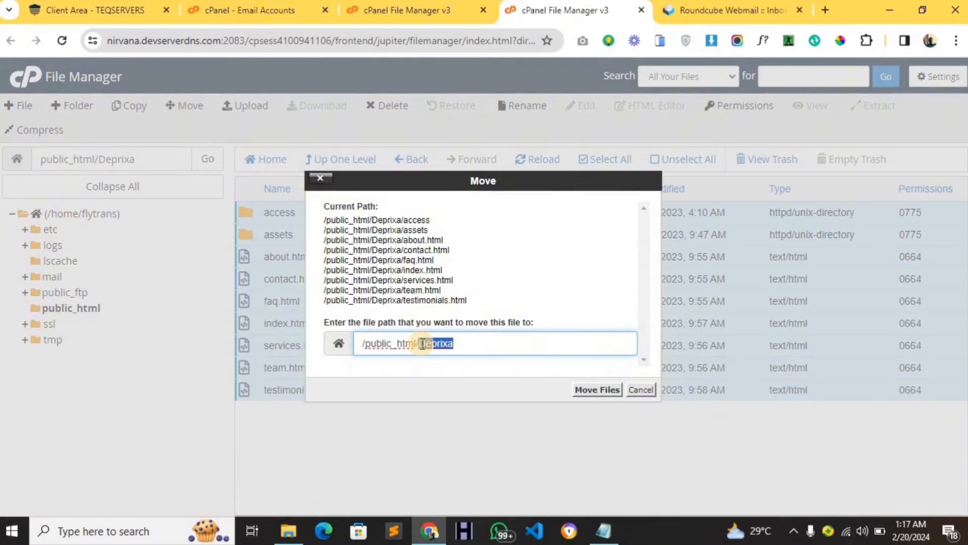
{"action": "key", "text": "BackSpace"}
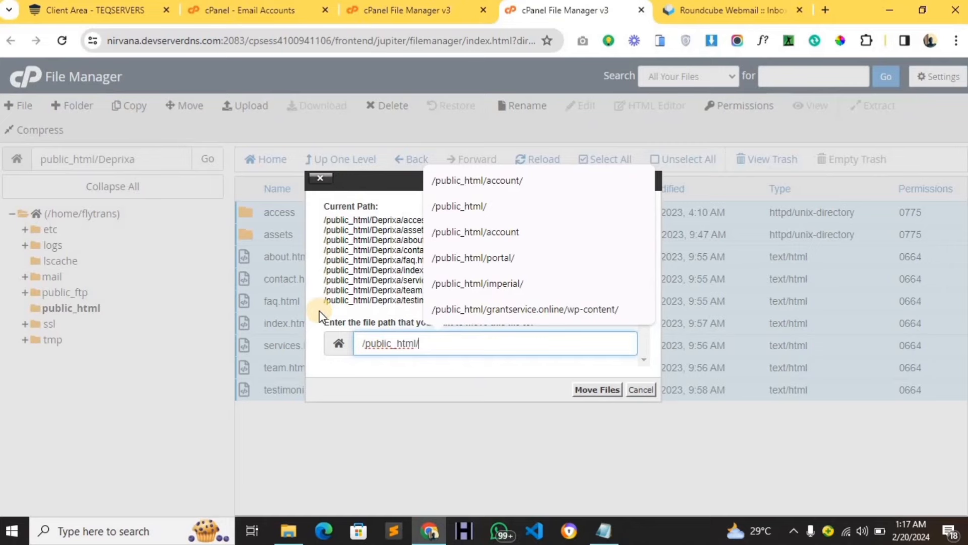
{"action": "left_click", "coordinate": [595, 389]}
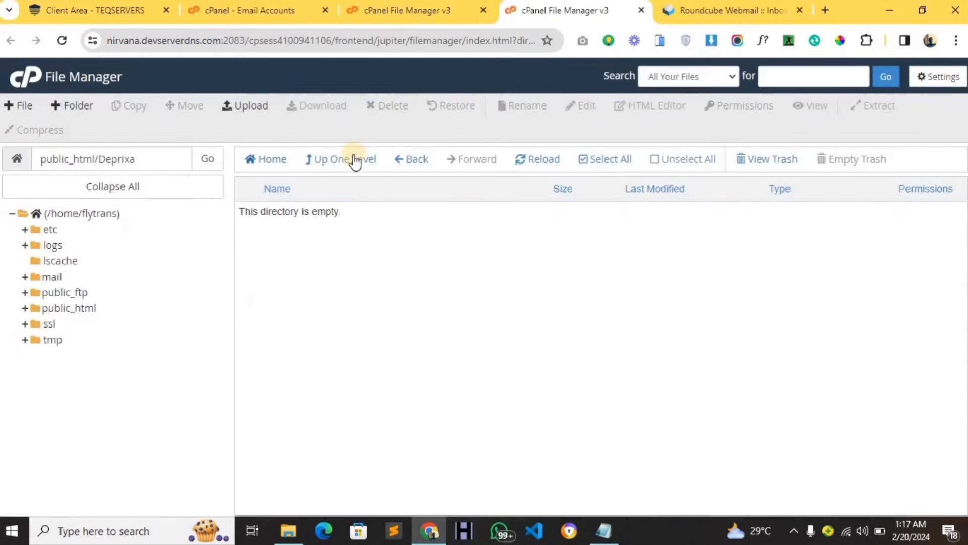
{"action": "left_click", "coordinate": [357, 159]}
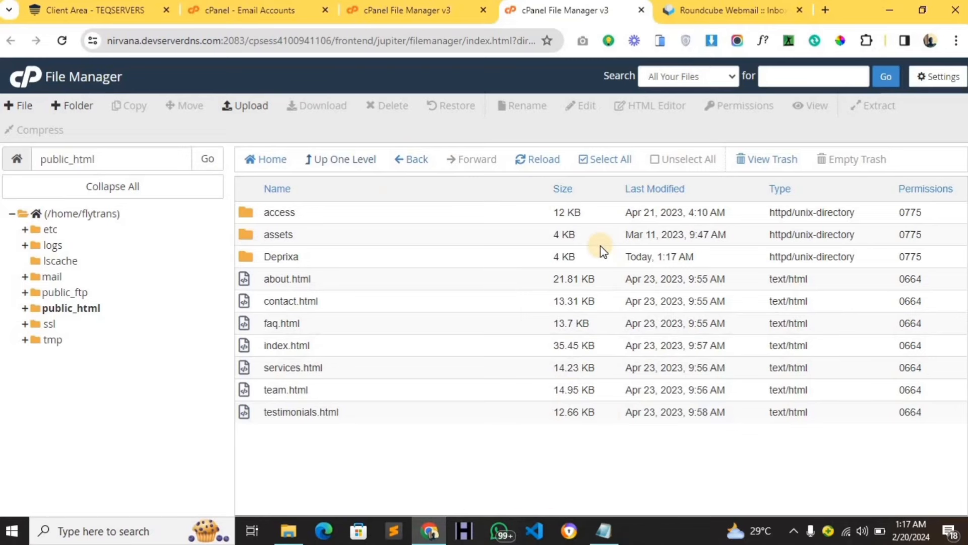
From the Email Accounts tab, search tools for MULTI and launch MultiPHP Manager.
{"action": "left_click", "coordinate": [289, 16]}
{"action": "left_click", "coordinate": [461, 94]}
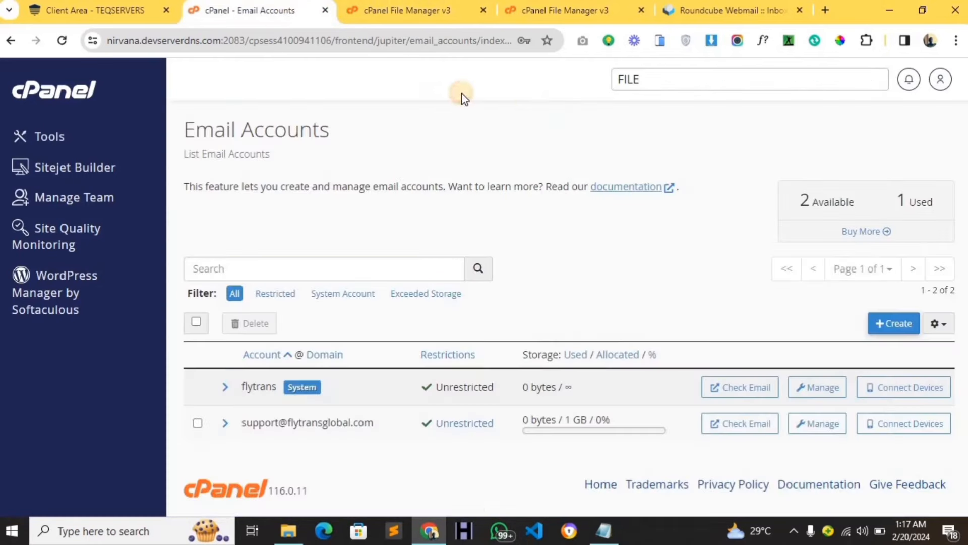
{"action": "left_click", "coordinate": [647, 80]}
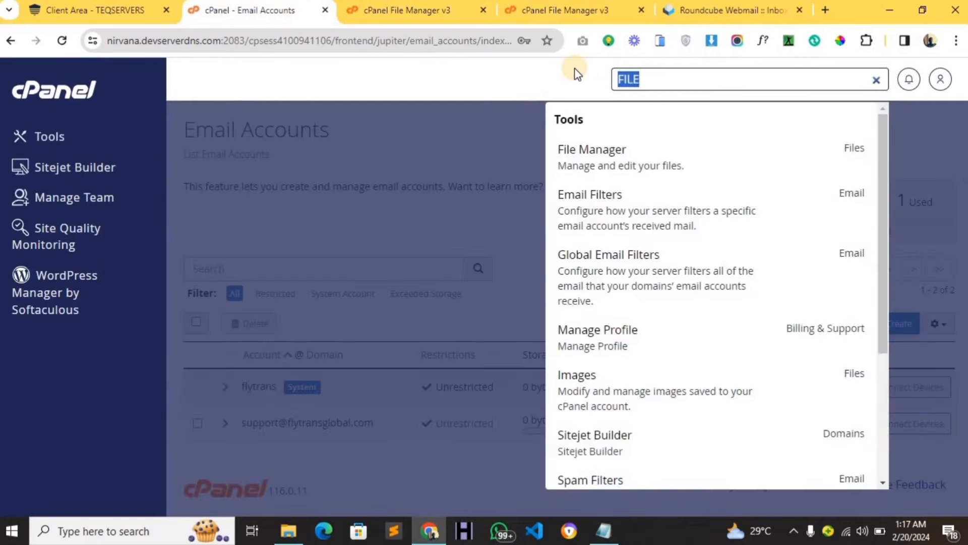
{"action": "type", "text": "MULTI"}
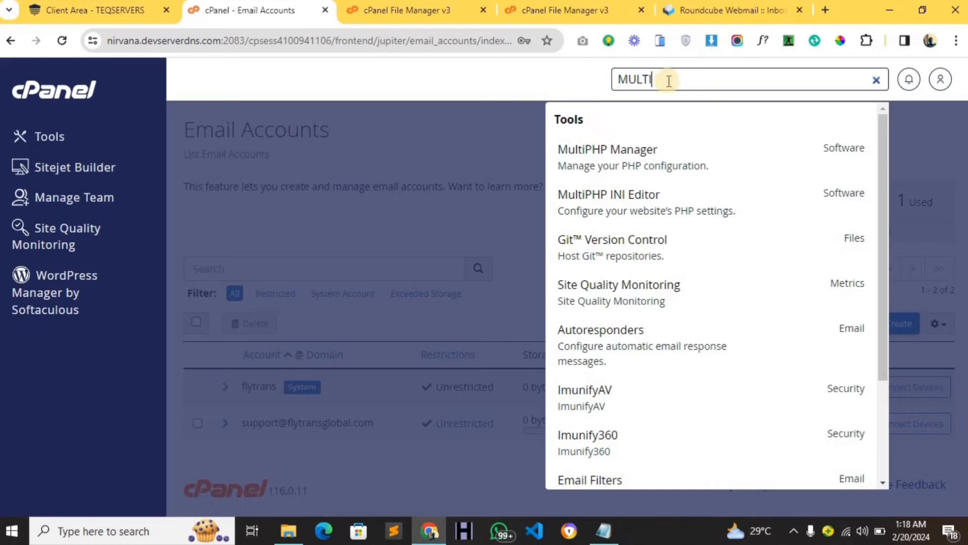
{"action": "left_click", "coordinate": [611, 88]}
{"action": "type", "text": "SELECT"}
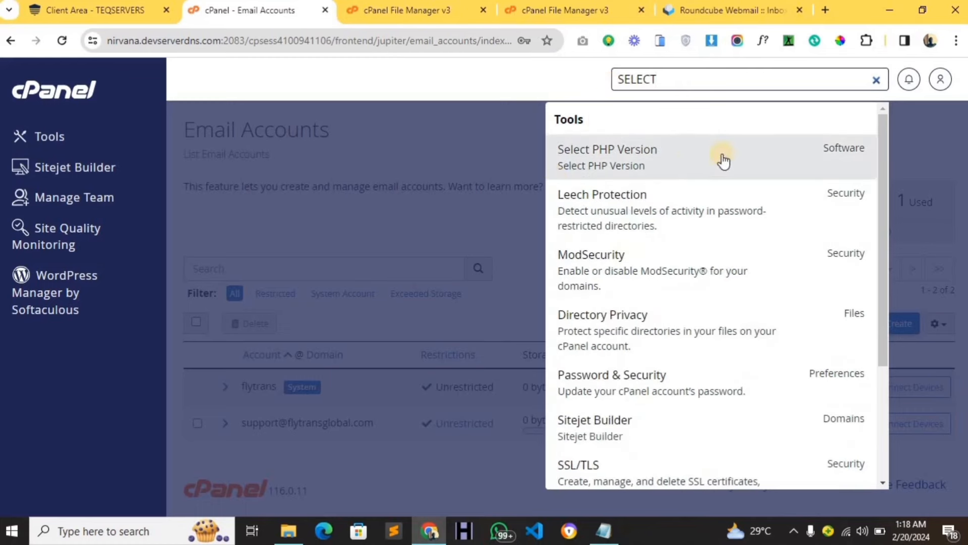
{"action": "double_click", "coordinate": [630, 81]}
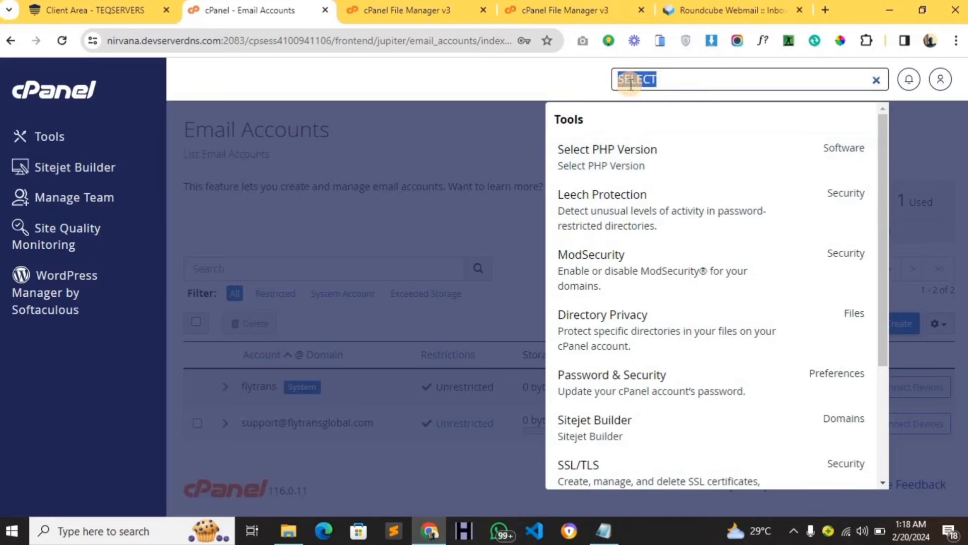
{"action": "type", "text": "MULTI"}
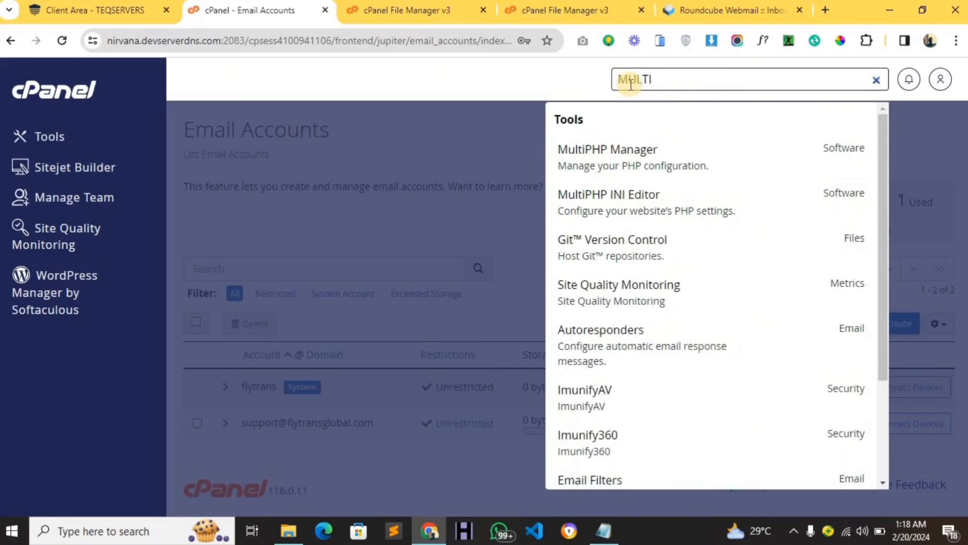
{"action": "left_click", "coordinate": [653, 158]}
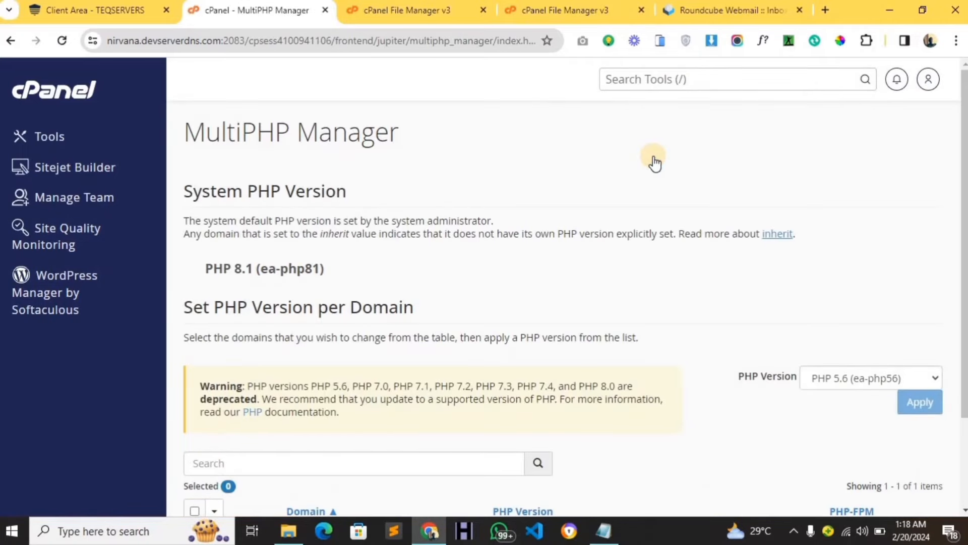
Set flytransglobal.com to PHP 7.4 (ea-php74) in MultiPHP Manager.
{"action": "scroll", "coordinate": [653, 163], "scroll_direction": "down", "scroll_amount": 3}
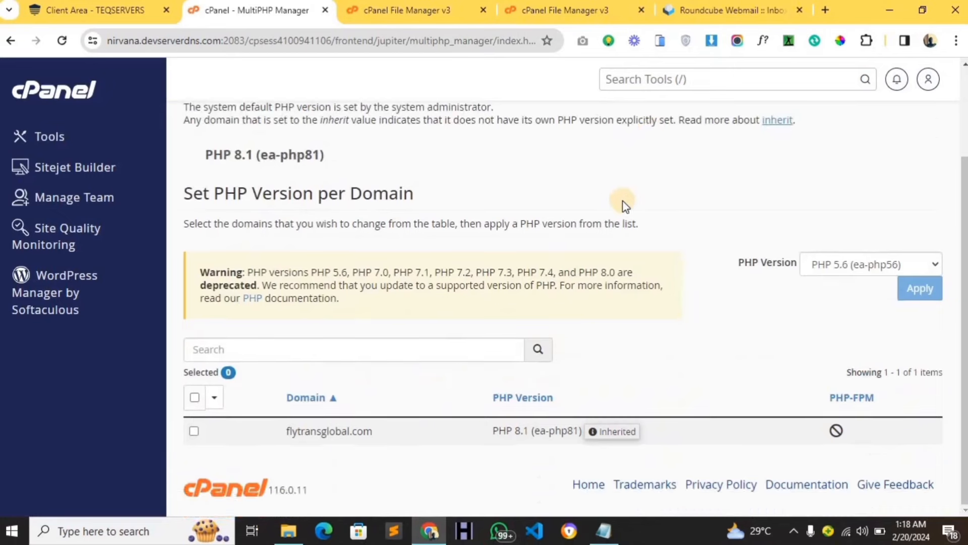
{"action": "left_click", "coordinate": [193, 433]}
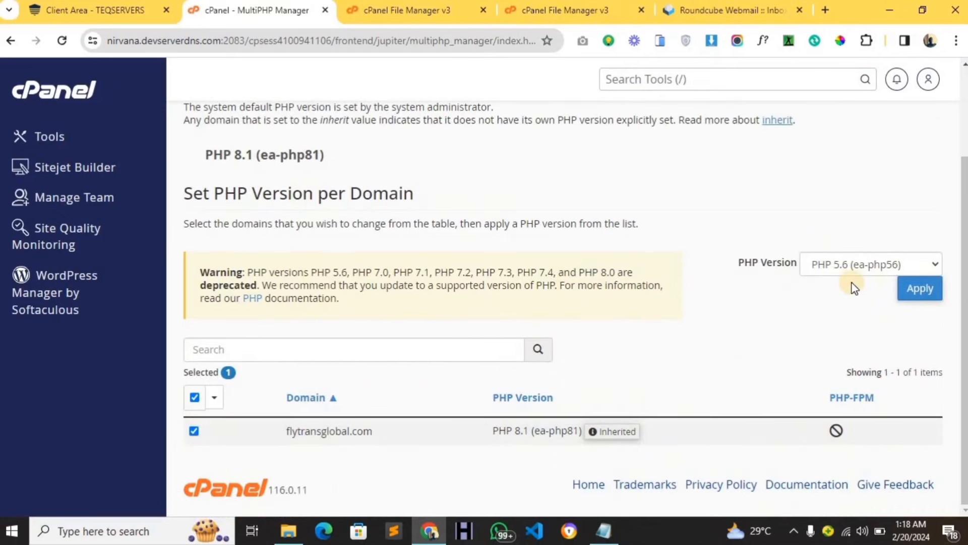
{"action": "left_click", "coordinate": [839, 270]}
{"action": "left_click", "coordinate": [876, 358]}
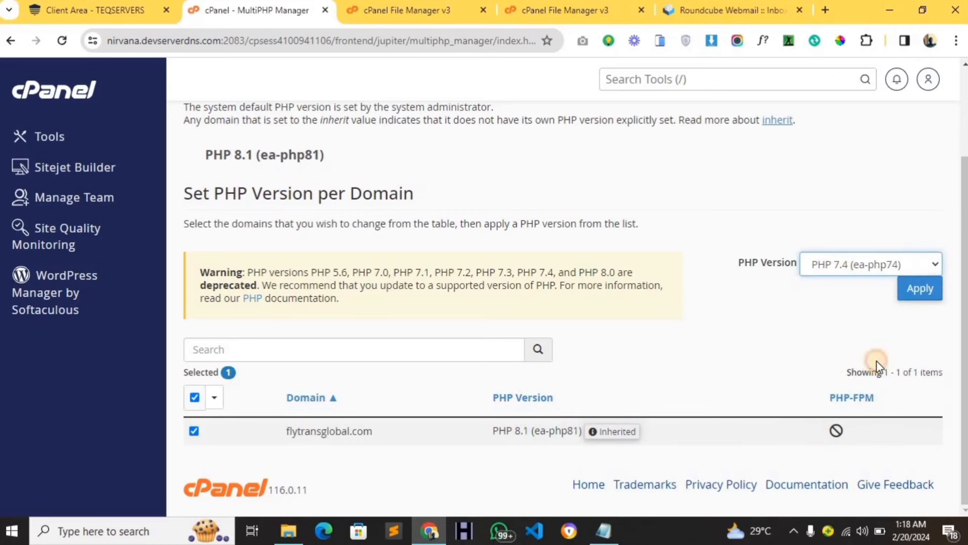
{"action": "left_click", "coordinate": [921, 292]}
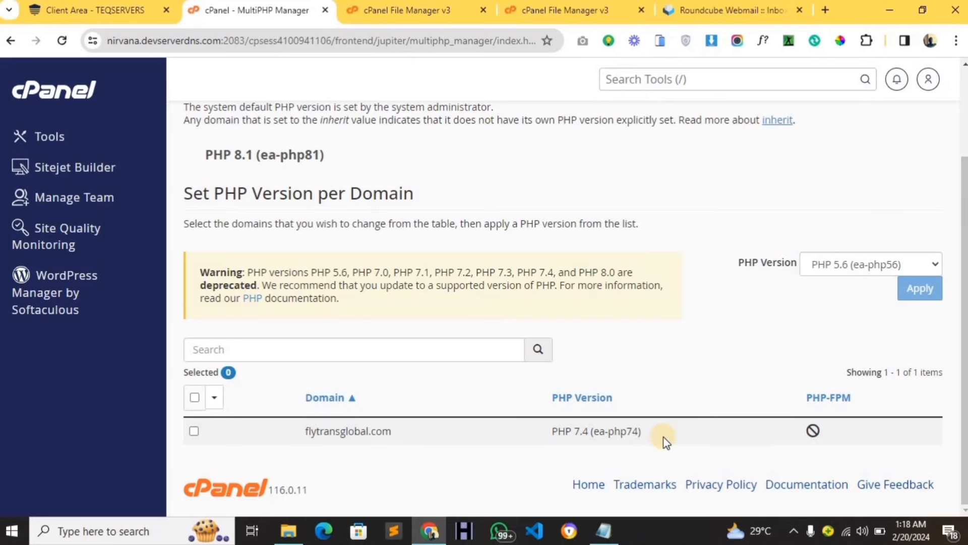
Close the Roundcube webmail tab and return to the cPanel home page.
{"action": "left_click", "coordinate": [799, 11]}
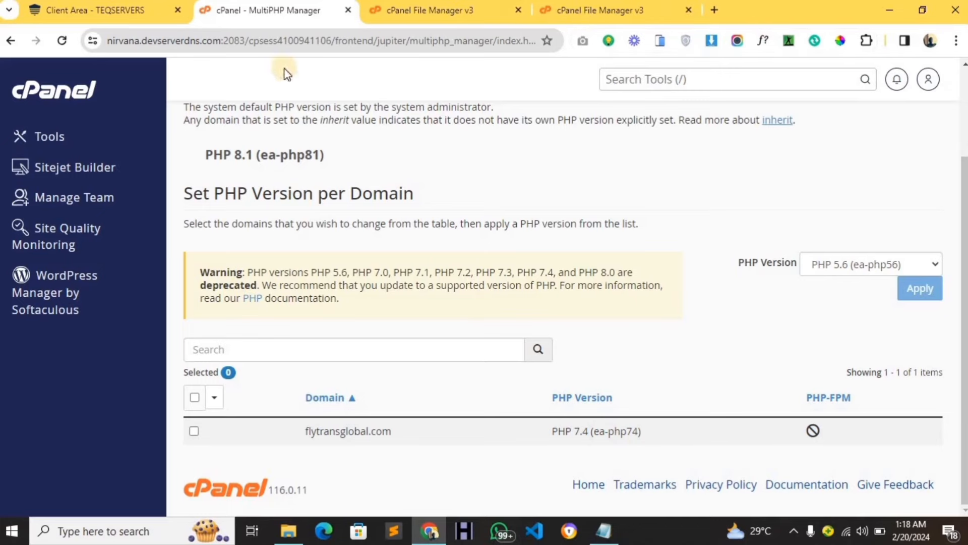
{"action": "scroll", "coordinate": [71, 105], "scroll_direction": "up", "scroll_amount": 3}
{"action": "left_click", "coordinate": [60, 86]}
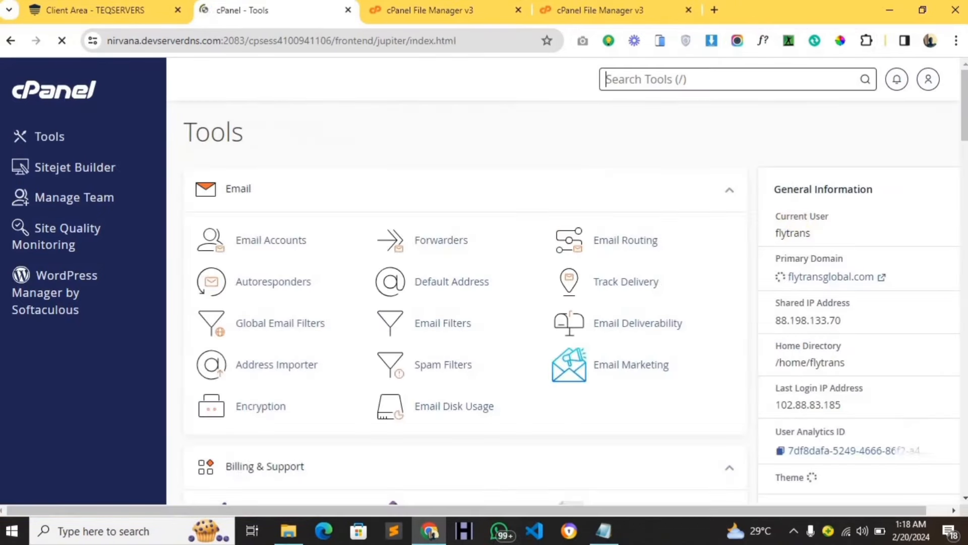
Close the client area tab and open the flytransglobal.com domain link in a new tab.
{"action": "left_click", "coordinate": [178, 11]}
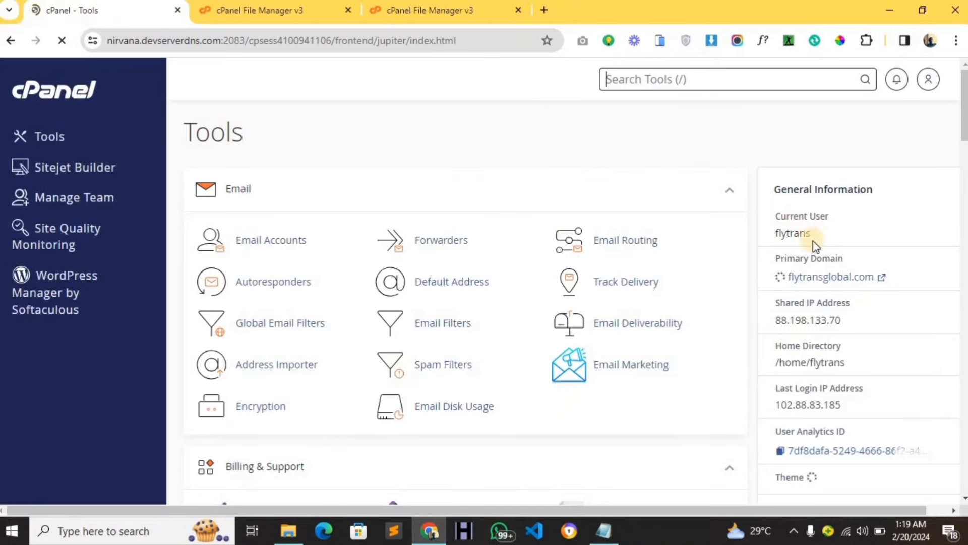
{"action": "right_click", "coordinate": [857, 285]}
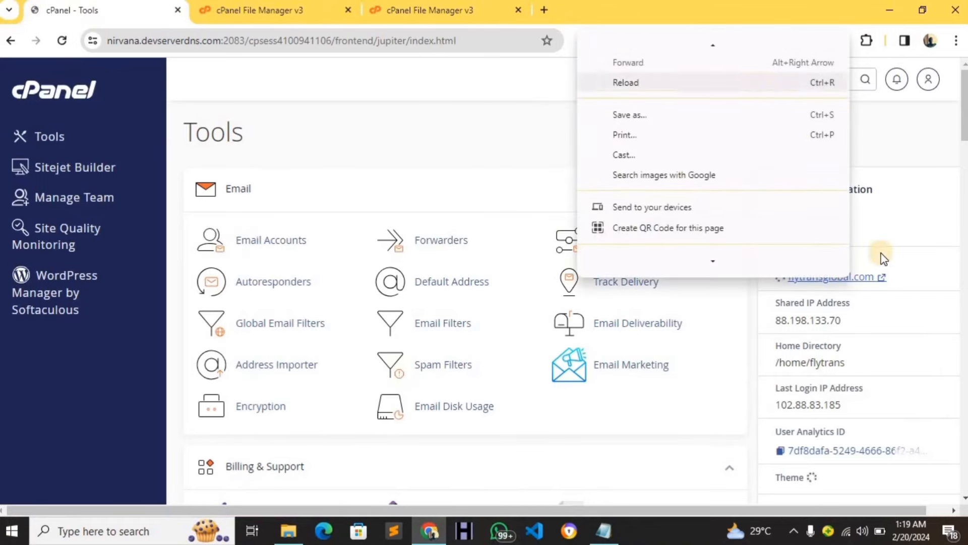
{"action": "left_click", "coordinate": [933, 225]}
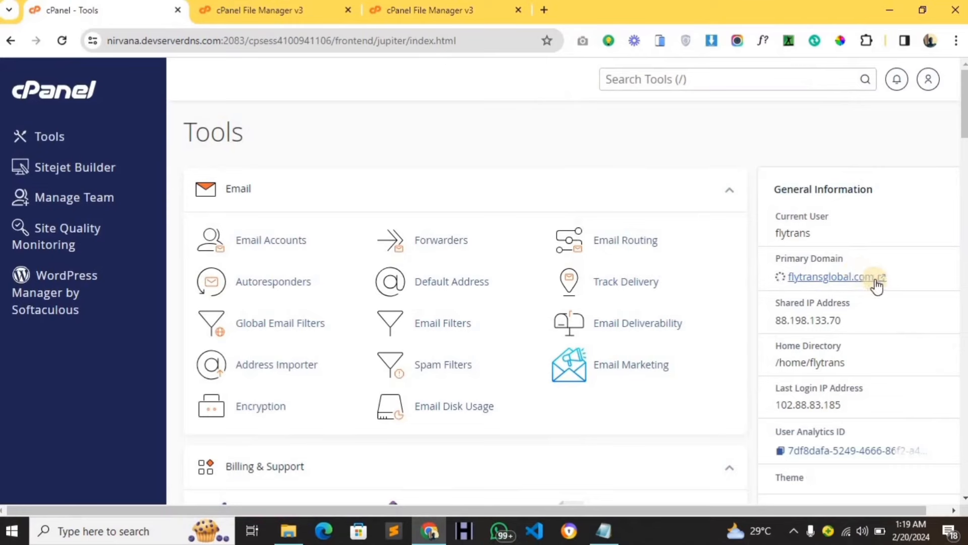
{"action": "right_click", "coordinate": [876, 278]}
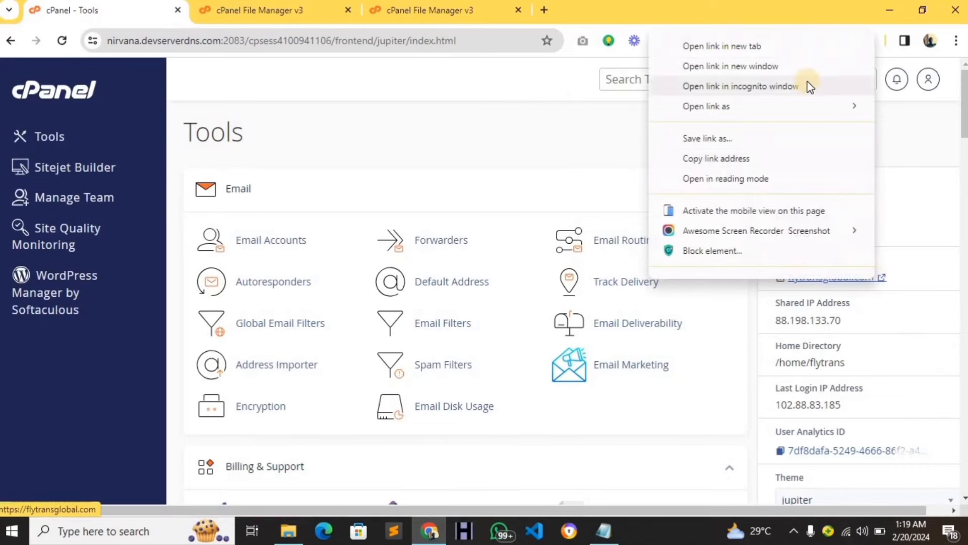
{"action": "left_click", "coordinate": [807, 53]}
{"action": "left_click_drag", "start_coordinate": [318, 11], "coordinate": [576, 16]}
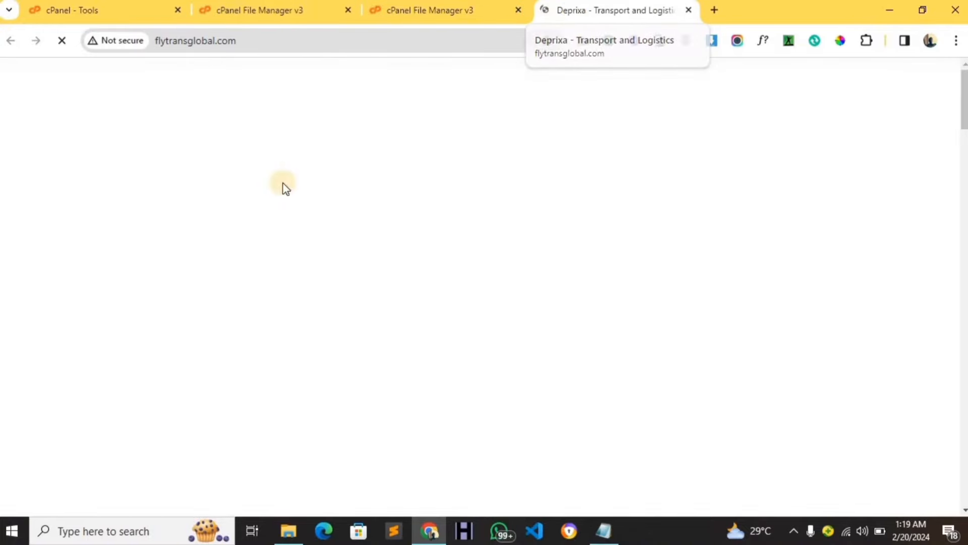
Scroll through the live Deprixa homepage down to the footer and back toward the top.
{"action": "scroll", "coordinate": [282, 184], "scroll_direction": "down", "scroll_amount": 2}
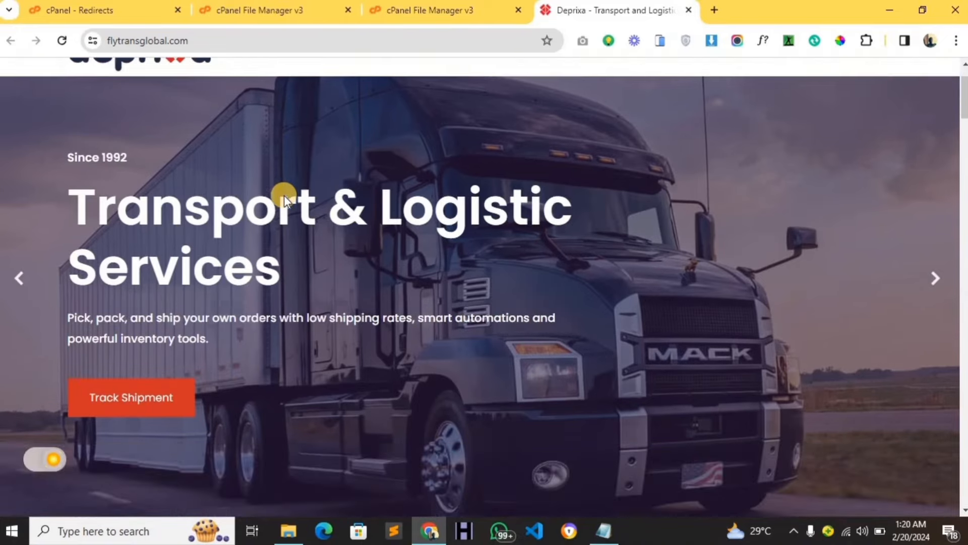
{"action": "scroll", "coordinate": [284, 195], "scroll_direction": "up", "scroll_amount": 2}
{"action": "scroll", "coordinate": [283, 186], "scroll_direction": "down", "scroll_amount": 8}
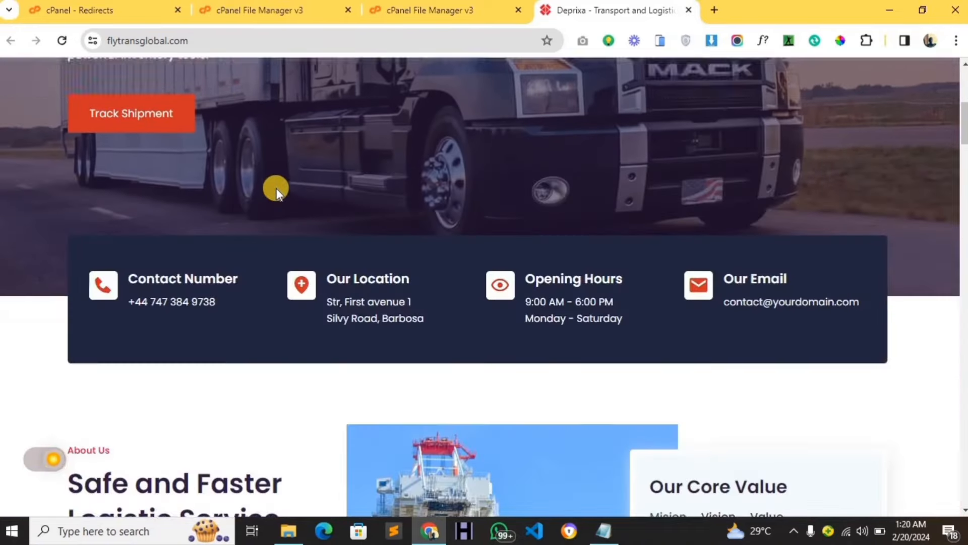
{"action": "scroll", "coordinate": [277, 195], "scroll_direction": "down", "scroll_amount": 12}
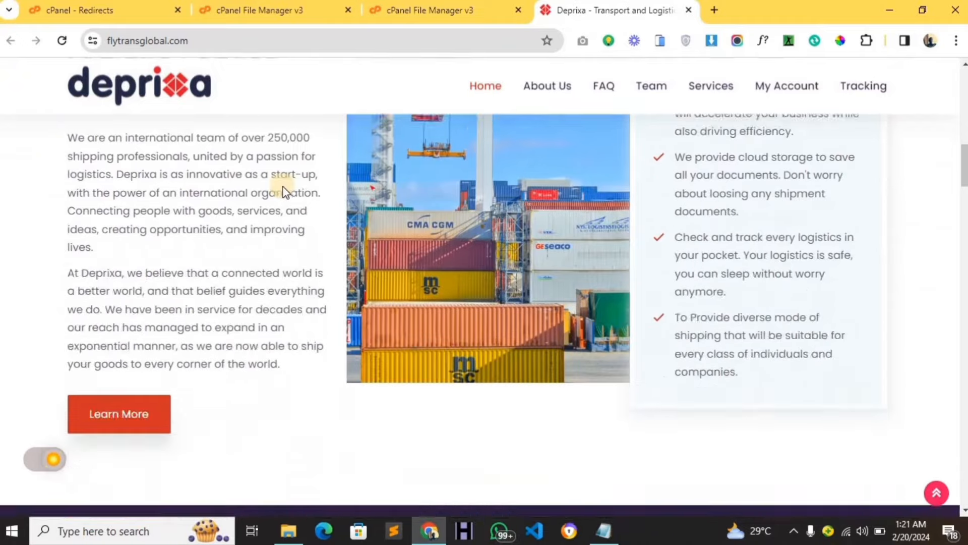
{"action": "scroll", "coordinate": [288, 202], "scroll_direction": "down", "scroll_amount": 8}
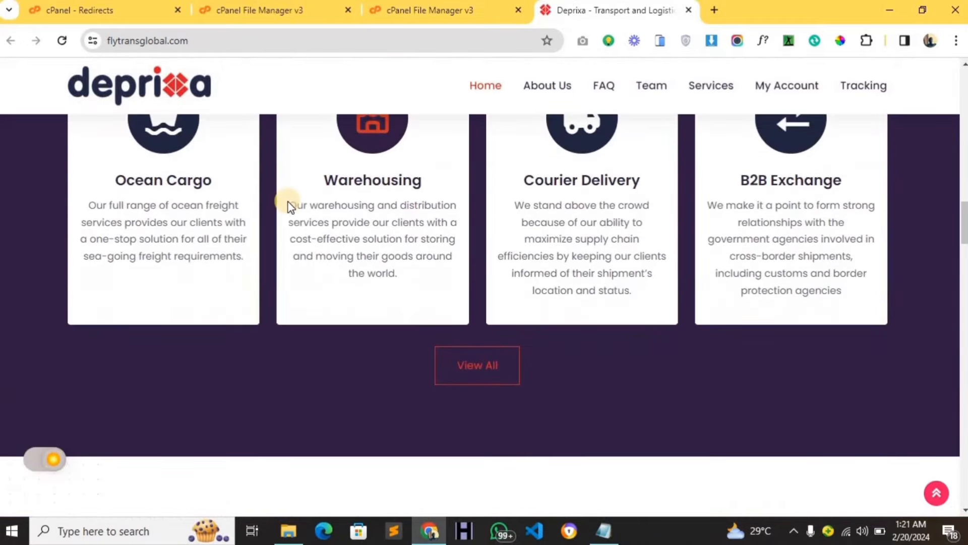
{"action": "scroll", "coordinate": [290, 202], "scroll_direction": "down", "scroll_amount": 2}
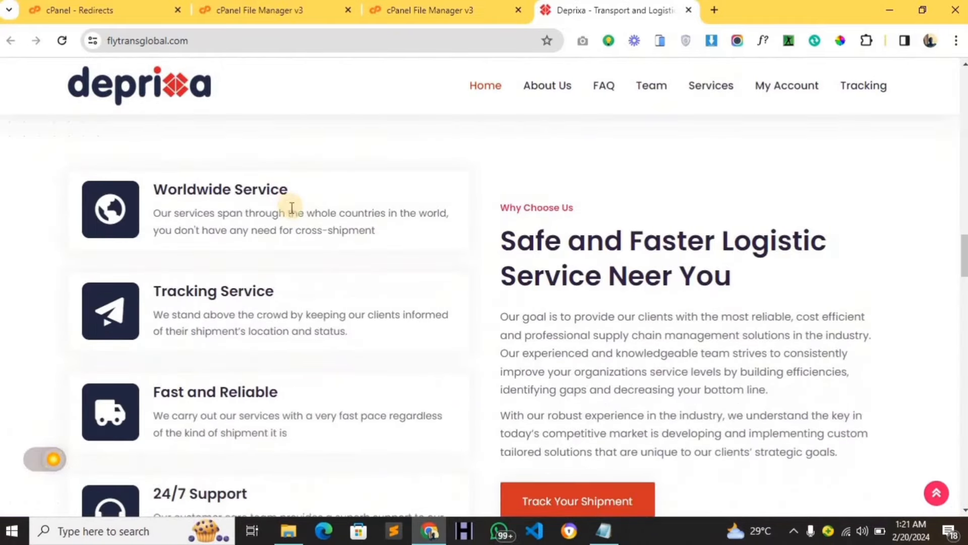
{"action": "scroll", "coordinate": [296, 217], "scroll_direction": "down", "scroll_amount": 2}
{"action": "scroll", "coordinate": [296, 217], "scroll_direction": "down", "scroll_amount": 13}
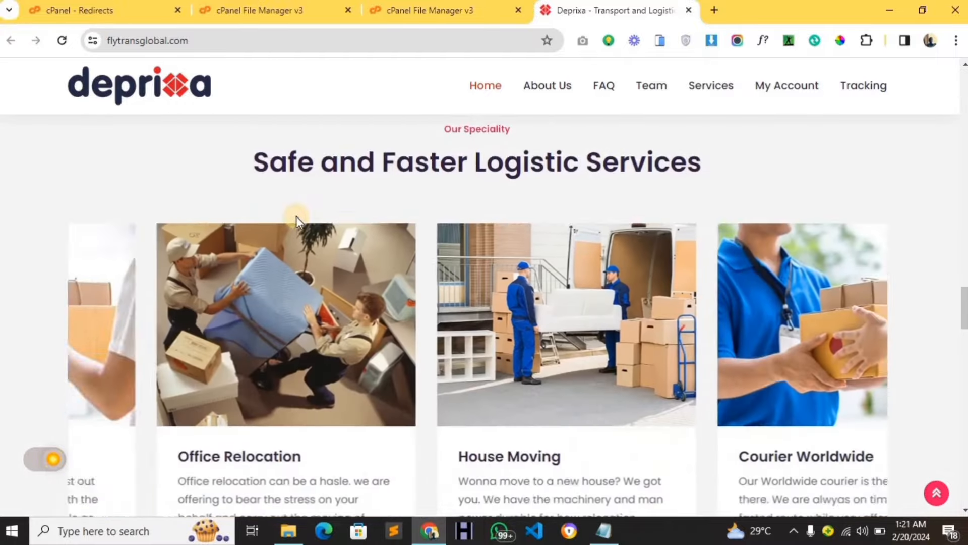
{"action": "scroll", "coordinate": [302, 219], "scroll_direction": "down", "scroll_amount": 17}
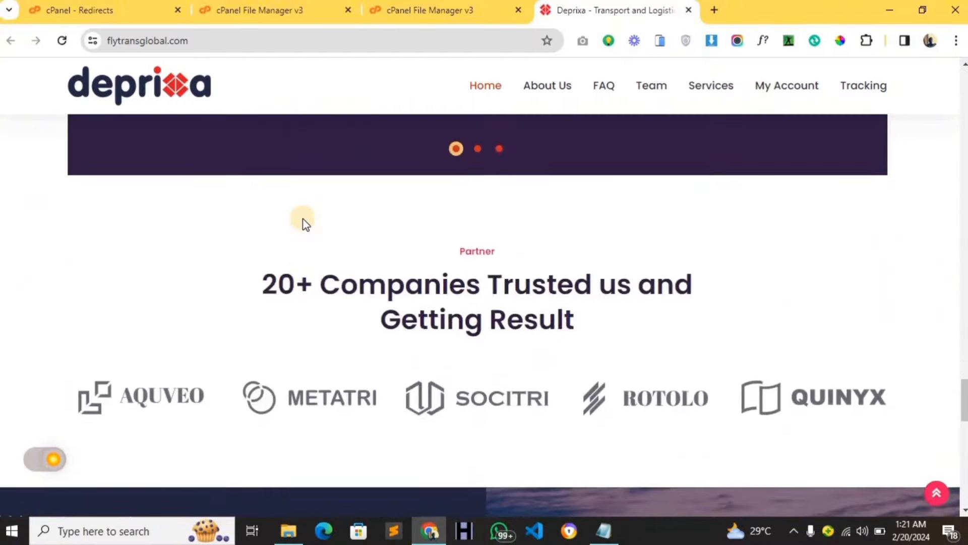
{"action": "scroll", "coordinate": [305, 216], "scroll_direction": "down", "scroll_amount": 7}
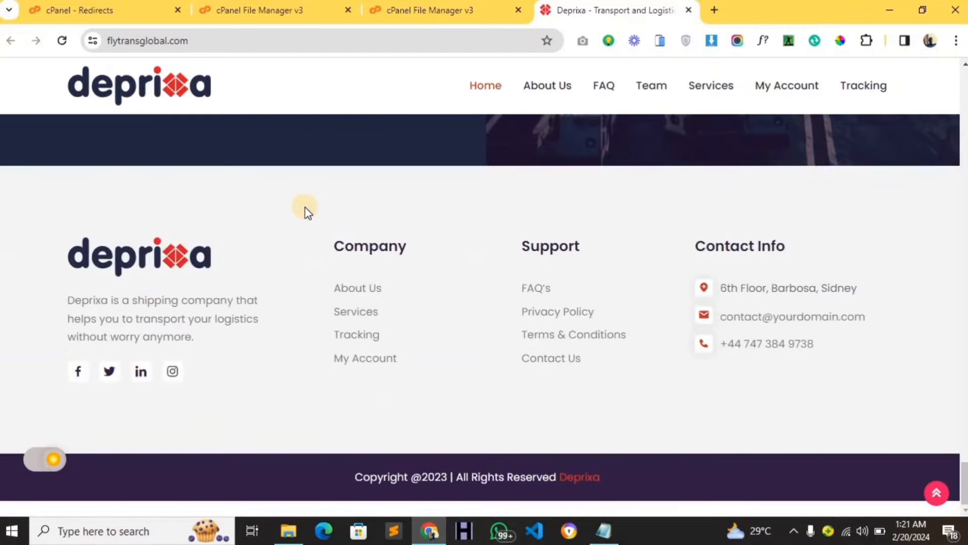
{"action": "scroll", "coordinate": [309, 210], "scroll_direction": "up", "scroll_amount": 20}
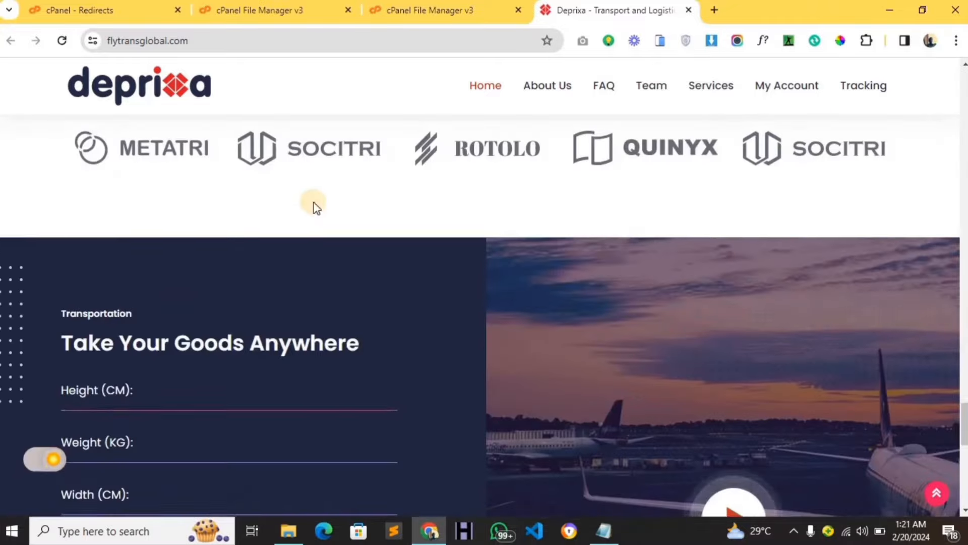
{"action": "scroll", "coordinate": [311, 163], "scroll_direction": "up", "scroll_amount": 15}
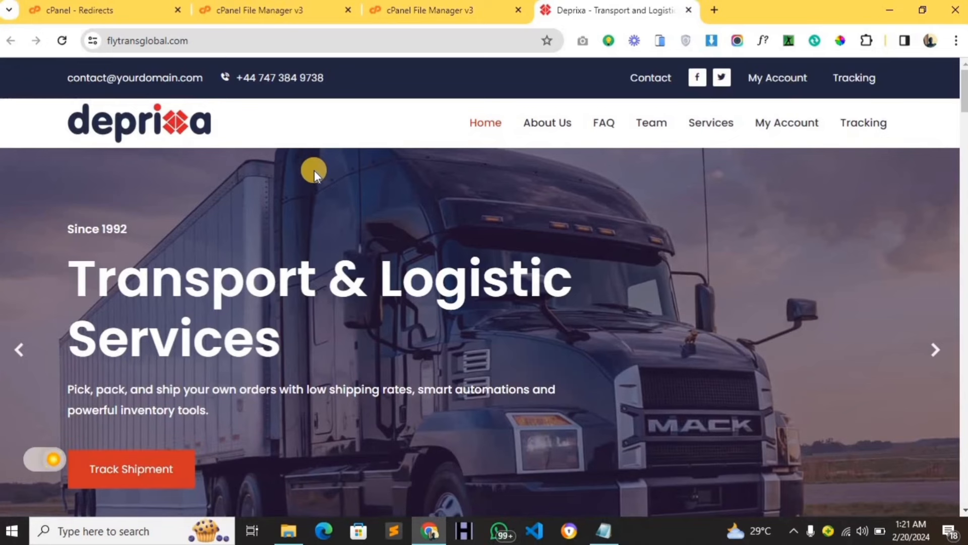
Launch the installer from My Account and review the server checks for PHP 7.4.33 and required extensions.
{"action": "left_click", "coordinate": [793, 130]}
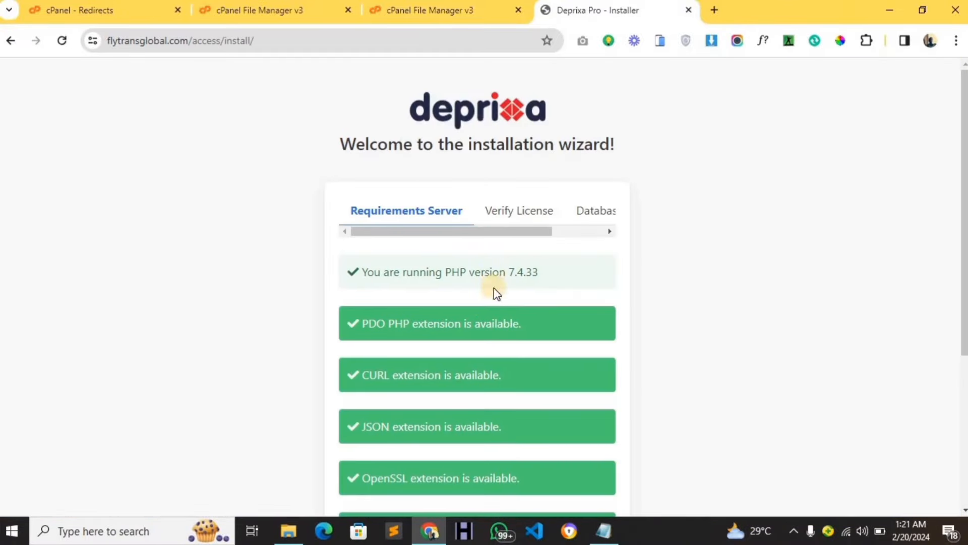
{"action": "scroll", "coordinate": [494, 288], "scroll_direction": "down", "scroll_amount": 2}
{"action": "scroll", "coordinate": [493, 272], "scroll_direction": "up", "scroll_amount": 2}
{"action": "scroll", "coordinate": [498, 272], "scroll_direction": "down", "scroll_amount": 2}
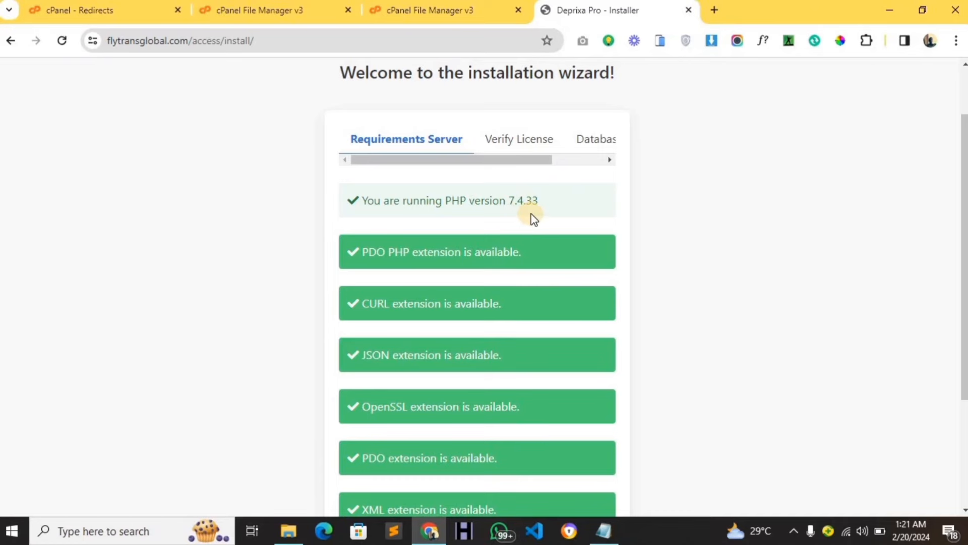
{"action": "scroll", "coordinate": [530, 251], "scroll_direction": "down", "scroll_amount": 3}
{"action": "scroll", "coordinate": [529, 250], "scroll_direction": "up", "scroll_amount": 5}
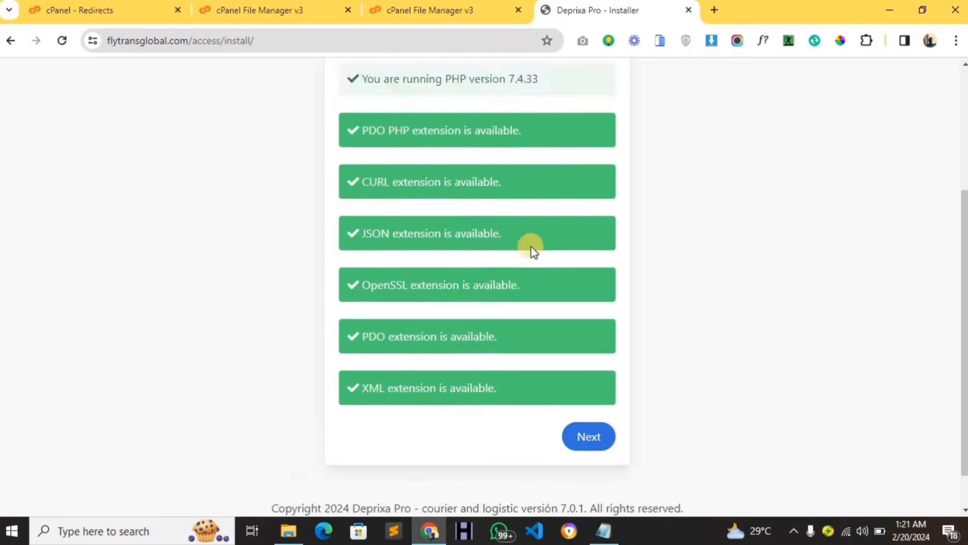
{"action": "scroll", "coordinate": [530, 253], "scroll_direction": "down", "scroll_amount": 5}
{"action": "scroll", "coordinate": [526, 260], "scroll_direction": "up", "scroll_amount": 1}
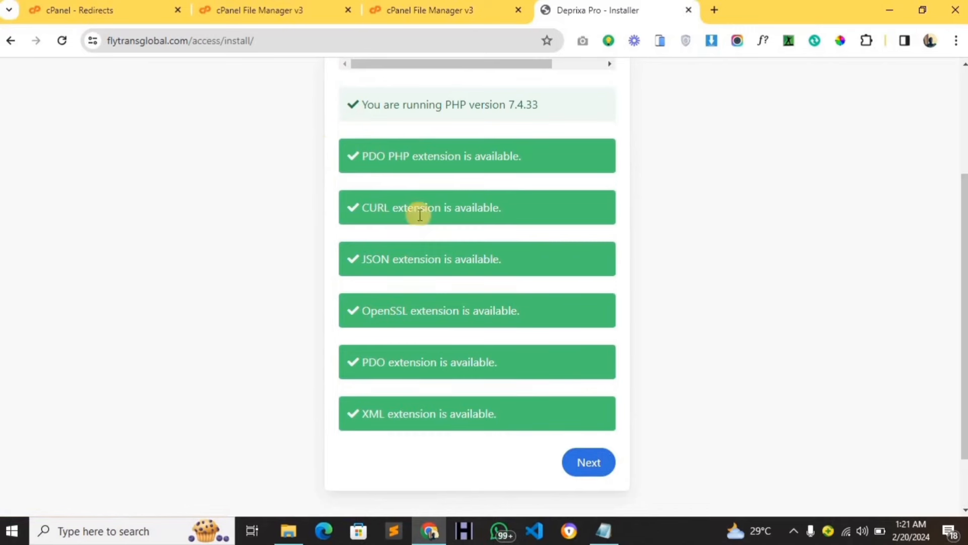
{"action": "scroll", "coordinate": [460, 325], "scroll_direction": "up", "scroll_amount": 1}
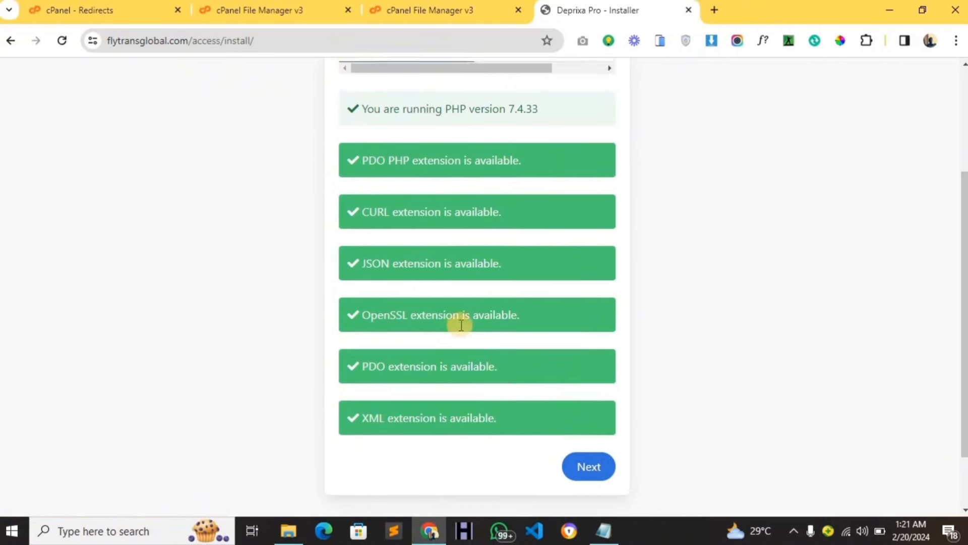
{"action": "scroll", "coordinate": [461, 325], "scroll_direction": "up", "scroll_amount": 1}
{"action": "scroll", "coordinate": [447, 323], "scroll_direction": "down", "scroll_amount": 1}
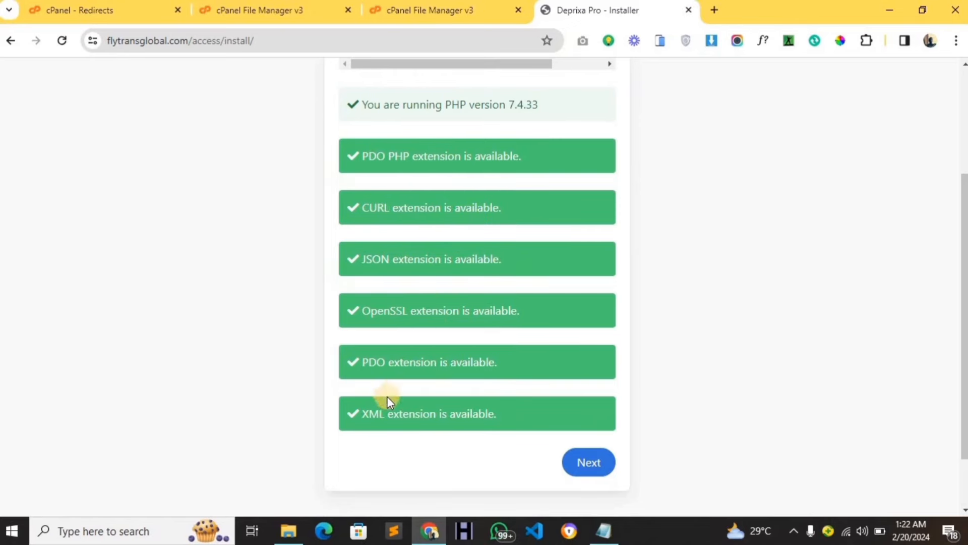
{"action": "scroll", "coordinate": [392, 383], "scroll_direction": "up", "scroll_amount": 3}
{"action": "scroll", "coordinate": [394, 378], "scroll_direction": "down", "scroll_amount": 3}
Move on to Verify License and fill the purchase code and buyer's name from saved entries.
{"action": "left_click", "coordinate": [580, 467]}
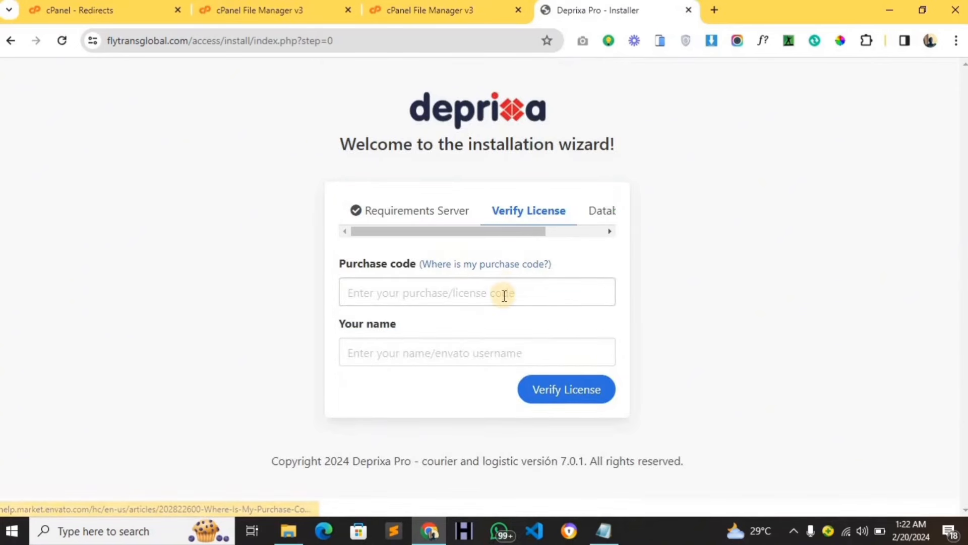
{"action": "left_click", "coordinate": [503, 296]}
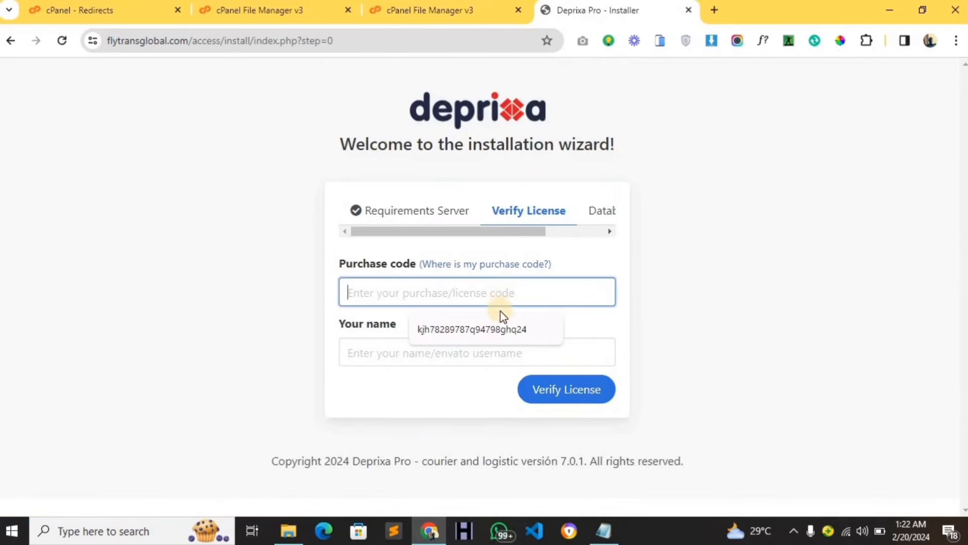
{"action": "left_click", "coordinate": [494, 322]}
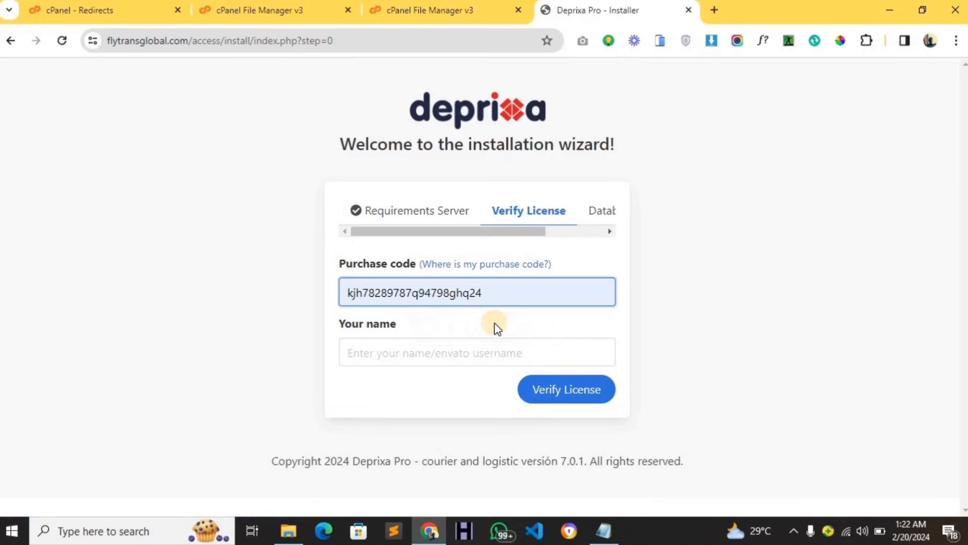
{"action": "left_click", "coordinate": [490, 349]}
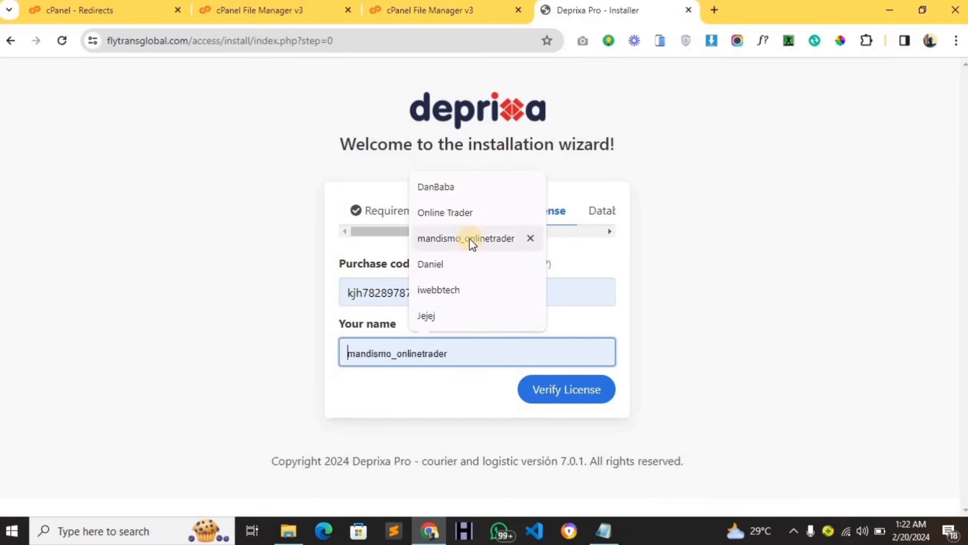
{"action": "left_click", "coordinate": [455, 267]}
Verify the licence and continue to the database connection form.
{"action": "left_click", "coordinate": [539, 395]}
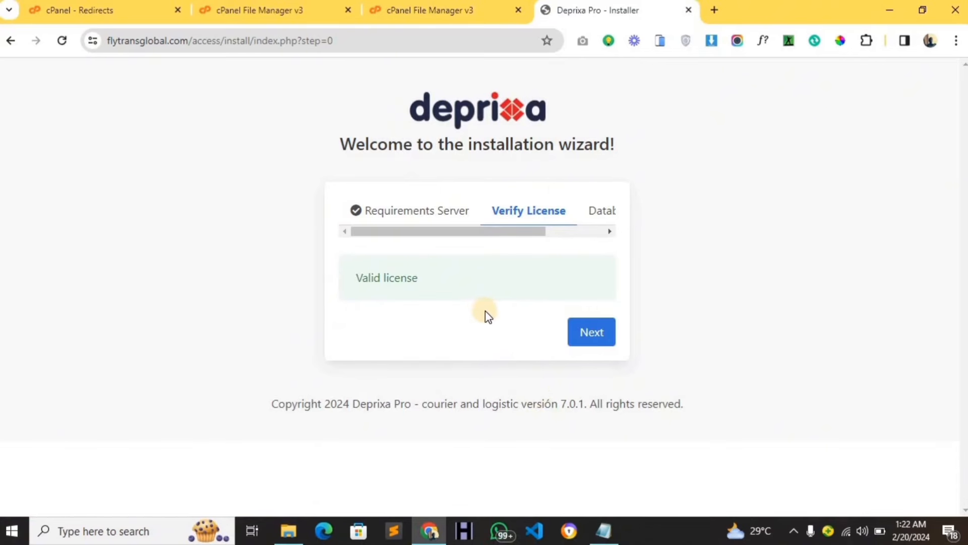
{"action": "left_click", "coordinate": [581, 339]}
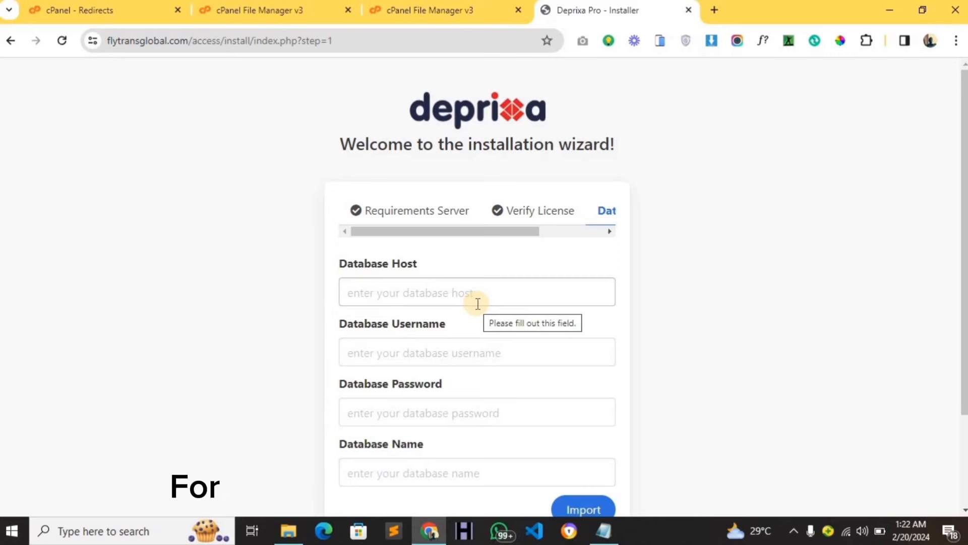
{"action": "scroll", "coordinate": [486, 301], "scroll_direction": "down", "scroll_amount": 1}
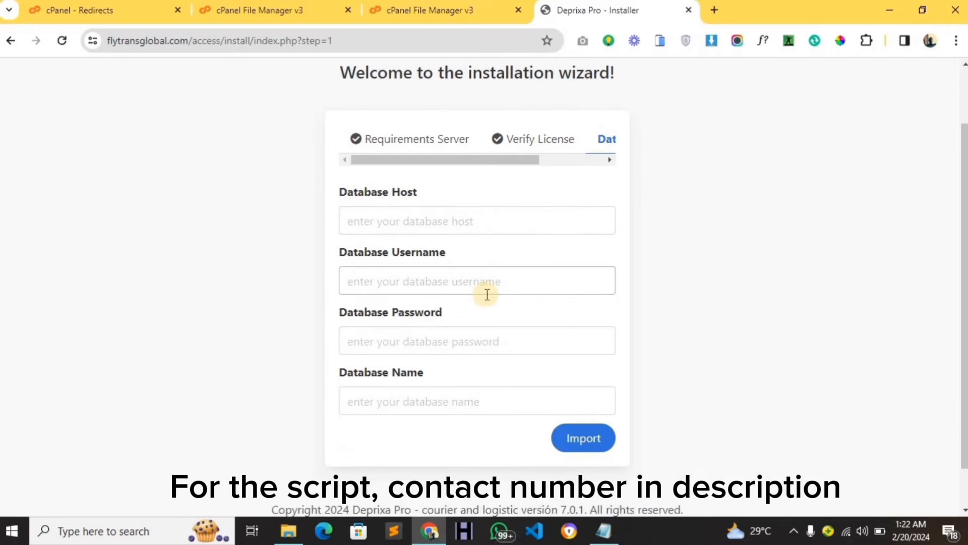
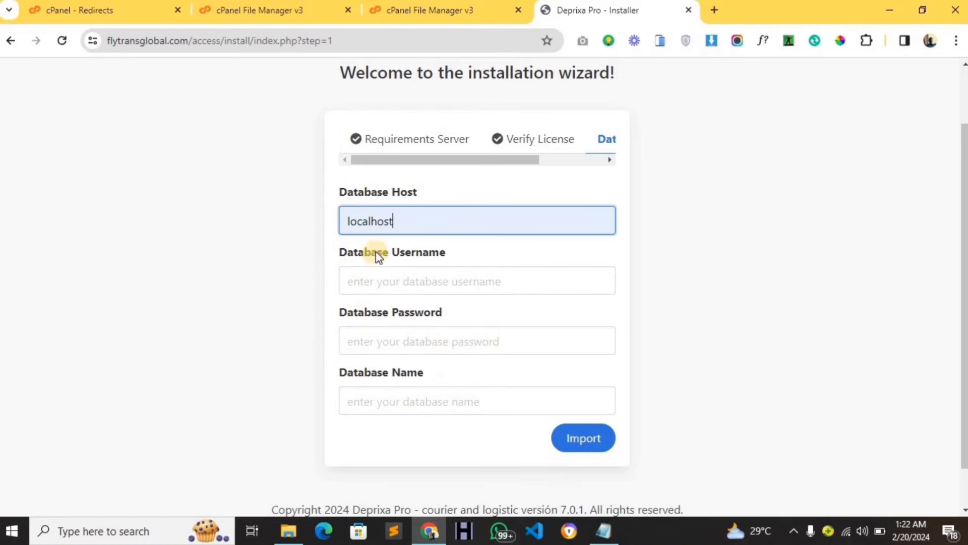
Paste the database name flytrans_cargo and the database password from the notes into the installer form.
{"action": "left_click", "coordinate": [605, 532]}
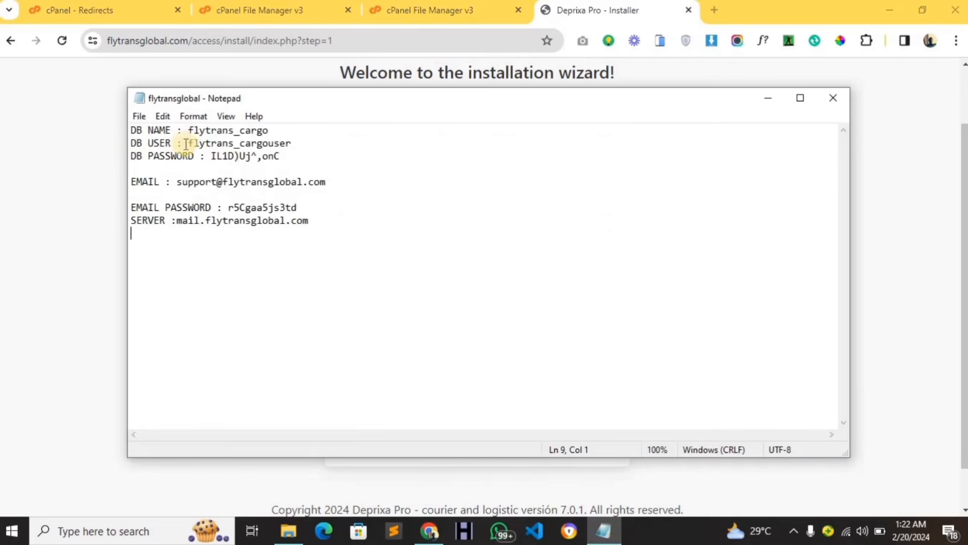
{"action": "double_click", "coordinate": [229, 132]}
{"action": "key", "text": "ctrl+c"}
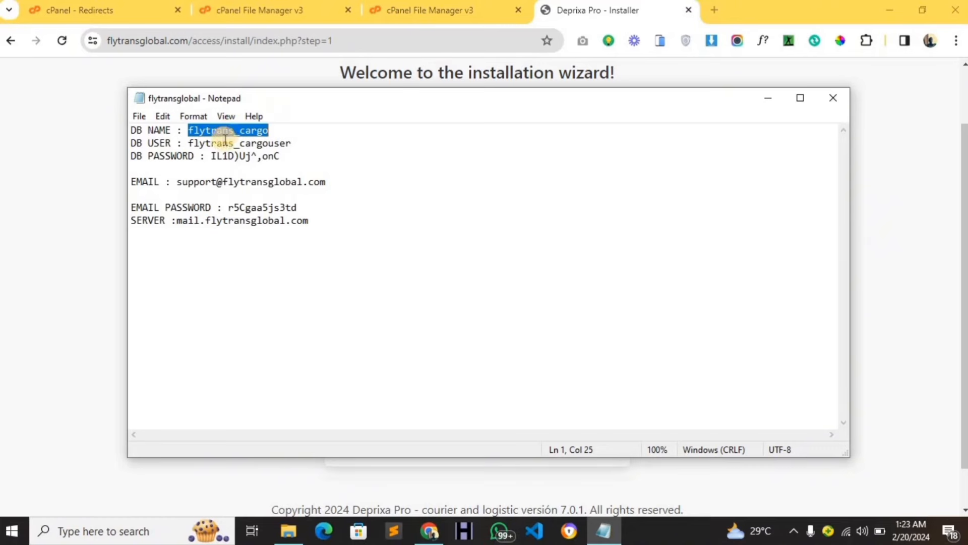
{"action": "left_click", "coordinate": [120, 219]}
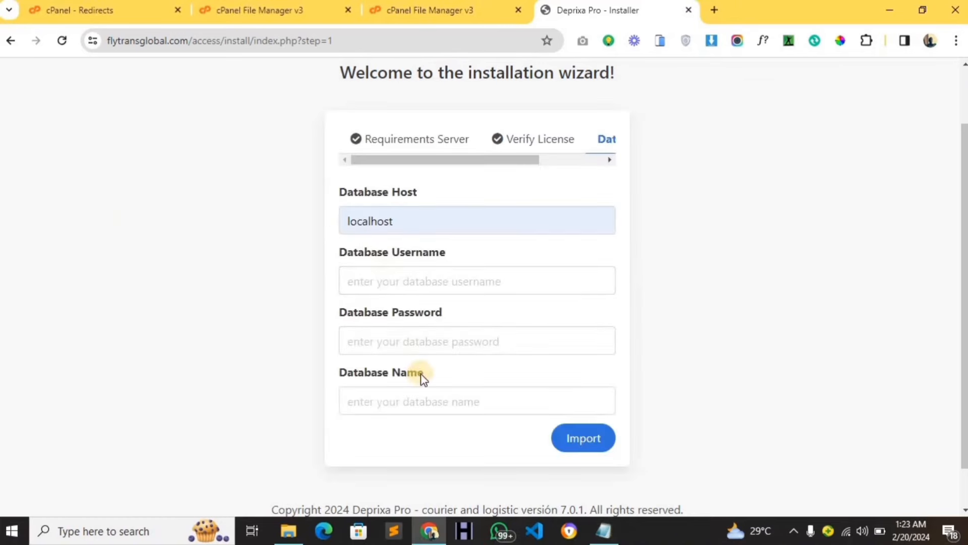
{"action": "left_click", "coordinate": [434, 404]}
{"action": "key", "text": "ctrl+v"}
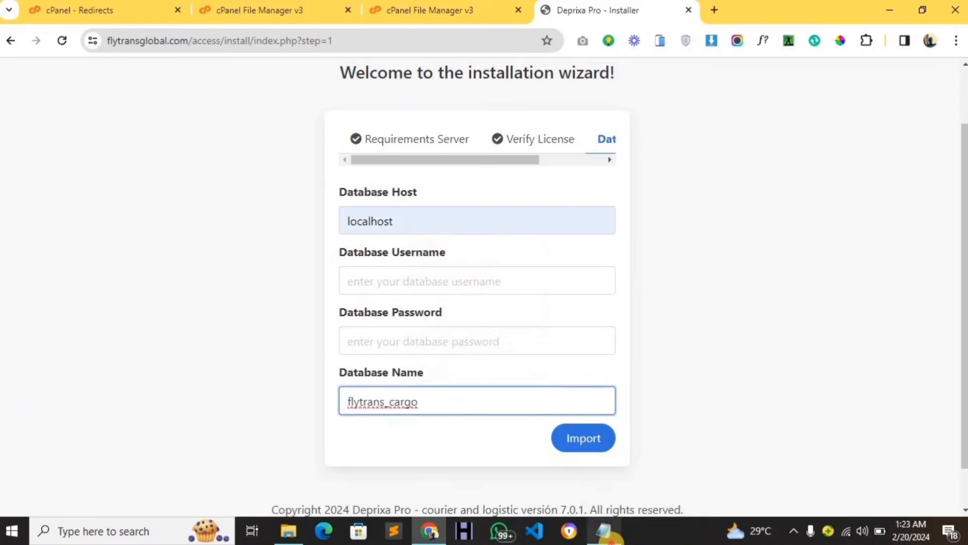
{"action": "left_click", "coordinate": [604, 531]}
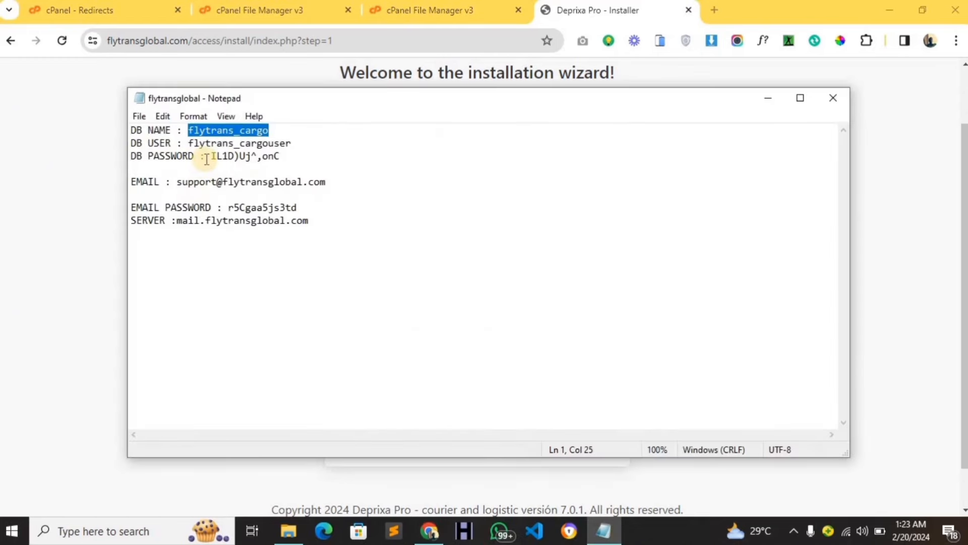
{"action": "left_click_drag", "start_coordinate": [211, 156], "coordinate": [281, 154]}
{"action": "key", "text": "ctrl+c"}
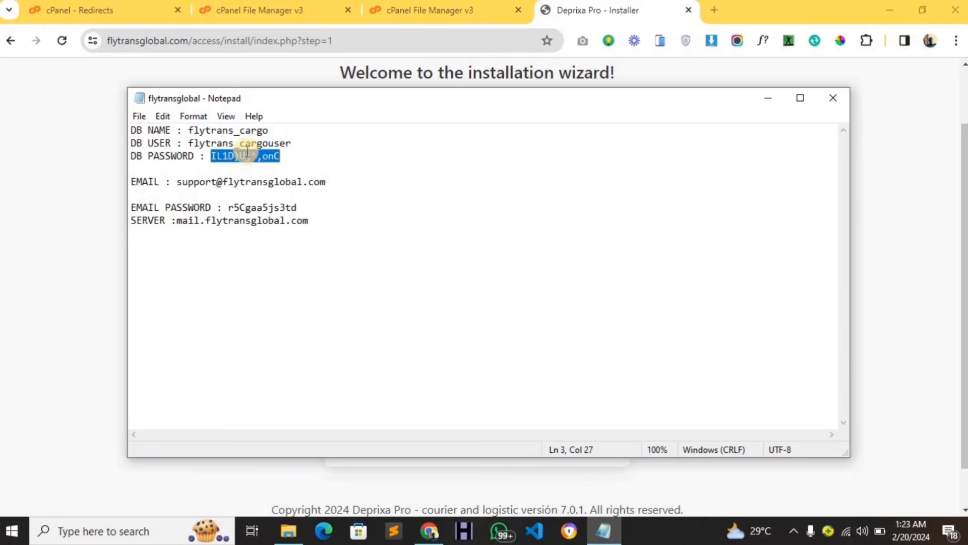
{"action": "left_click", "coordinate": [85, 147]}
{"action": "left_click", "coordinate": [391, 342]}
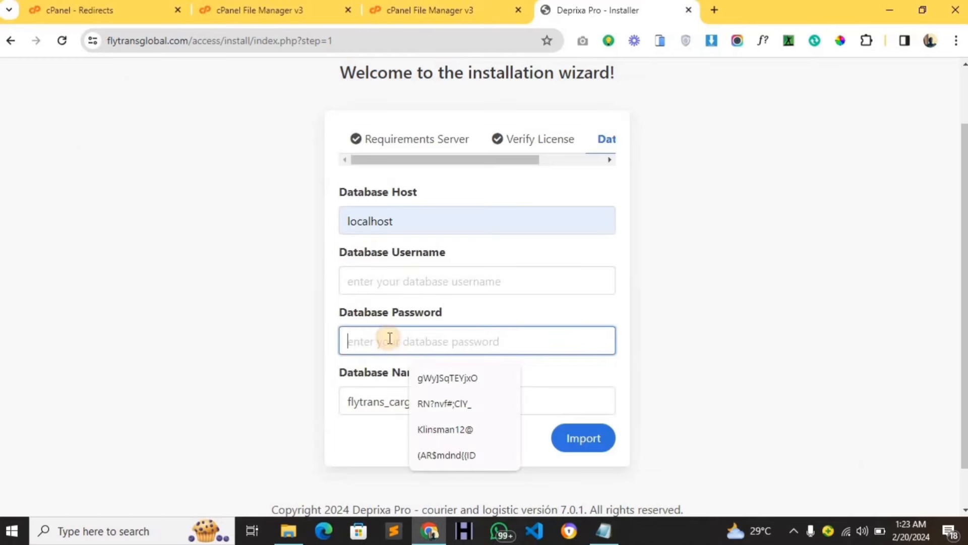
{"action": "key", "text": "ctrl+v"}
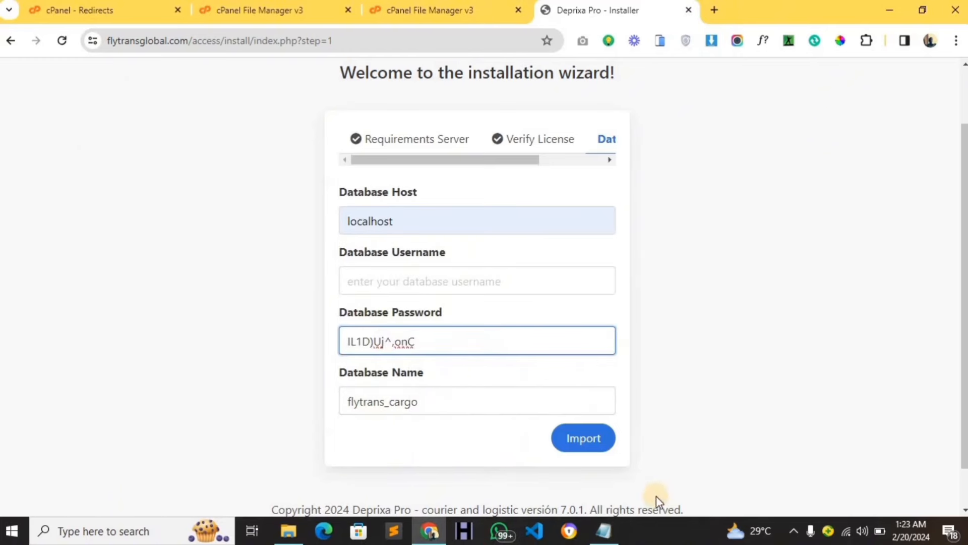
Paste the database username from the notes into the form and start the database import.
{"action": "left_click", "coordinate": [604, 530]}
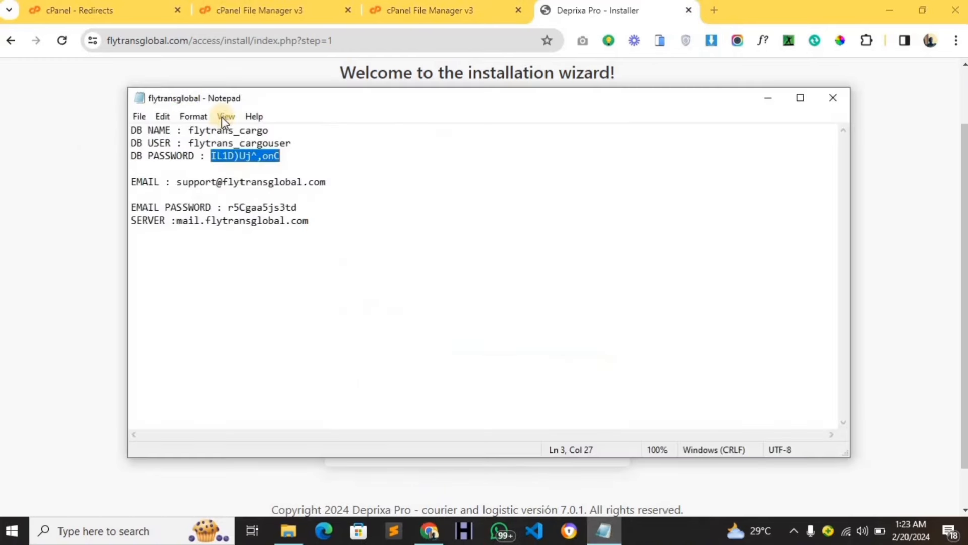
{"action": "double_click", "coordinate": [208, 143]}
{"action": "key", "text": "ctrl+c"}
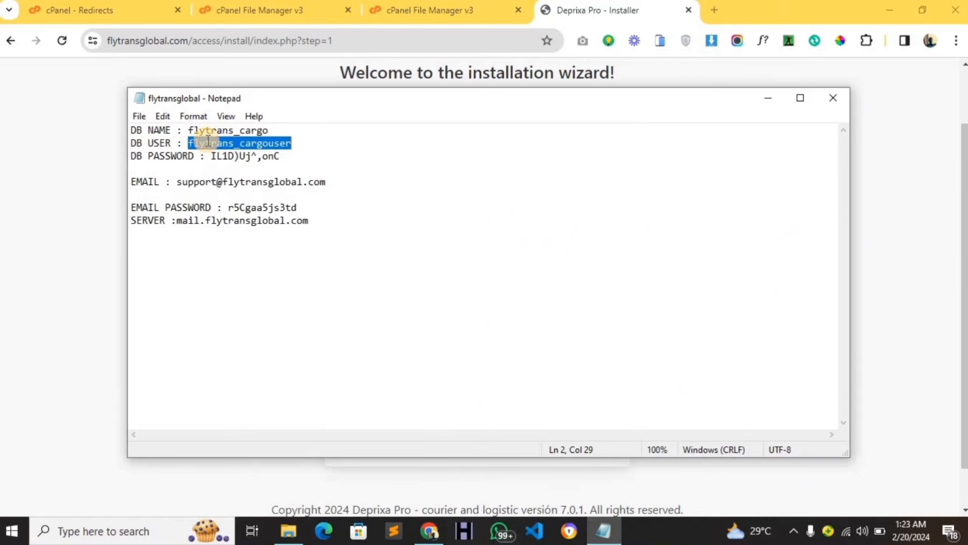
{"action": "left_click", "coordinate": [86, 195]}
{"action": "left_click", "coordinate": [384, 280]}
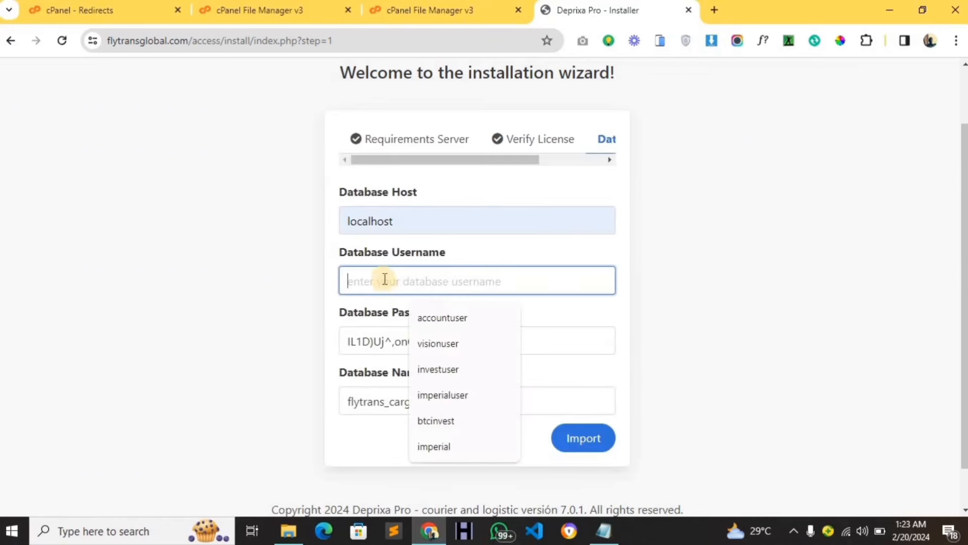
{"action": "key", "text": "ctrl+v"}
{"action": "left_click", "coordinate": [597, 435]}
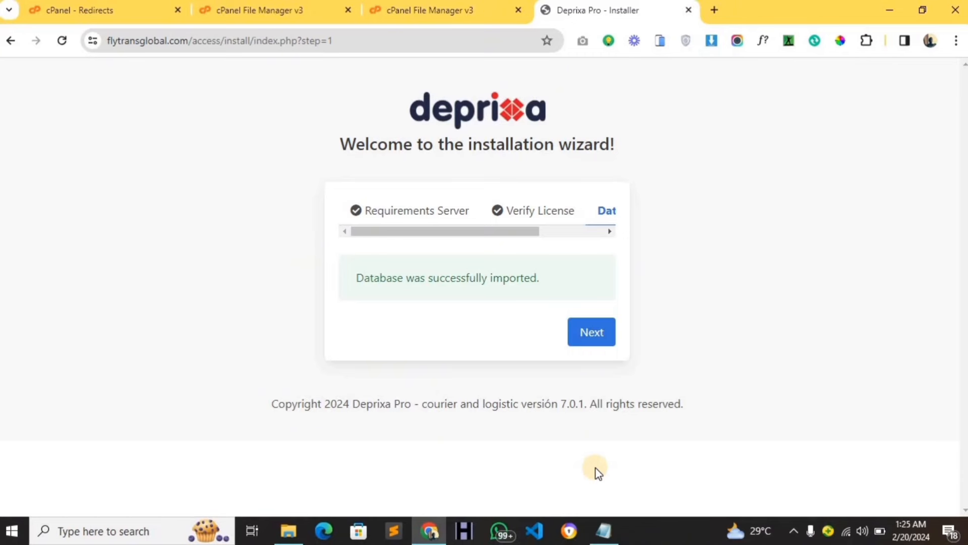
Continue past the successful import to the installation-complete page showing the admin login details.
{"action": "left_click", "coordinate": [609, 338]}
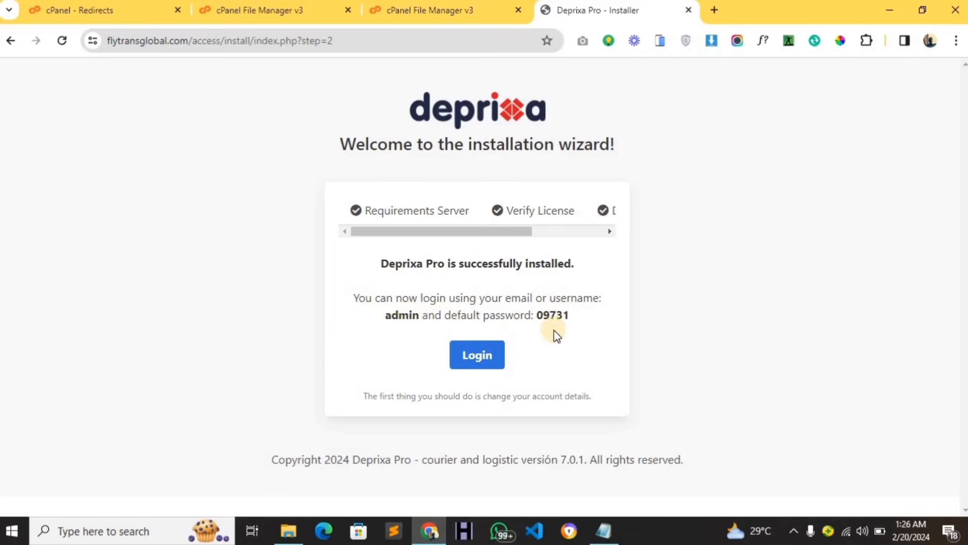
Add 'ADMIN LOGS USERNAME :' and a PASSWORD line to the end of the credentials notes.
{"action": "left_click", "coordinate": [603, 527]}
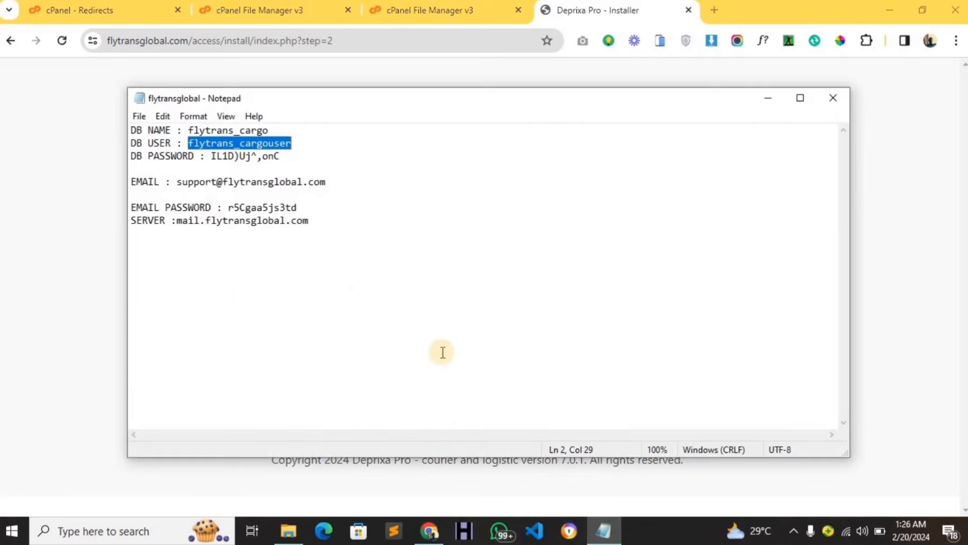
{"action": "left_click", "coordinate": [378, 233]}
{"action": "key", "text": "Return"}
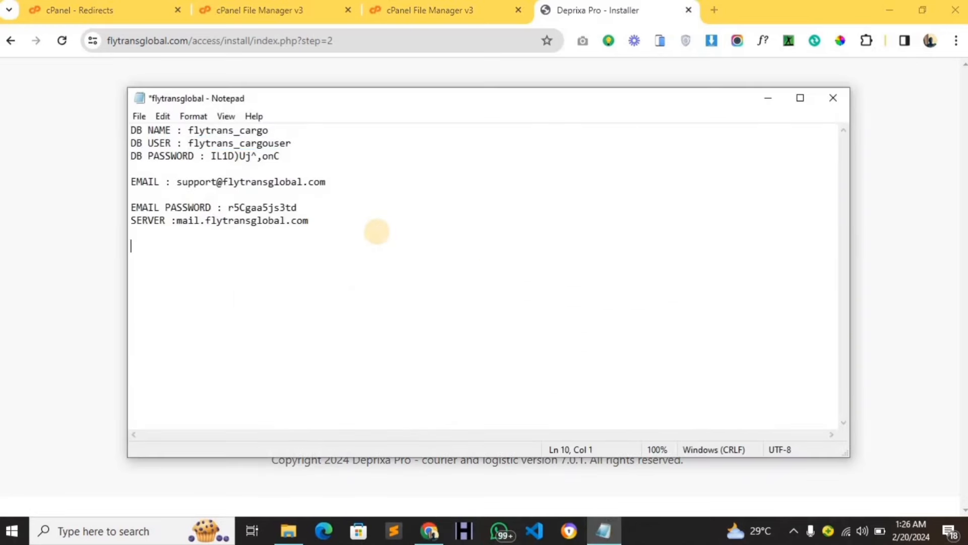
{"action": "type", "text": "ADMIN"}
{"action": "type", "text": " LOGS "}
{"action": "type", "text": "USERNA"}
{"action": "type", "text": "ME "}
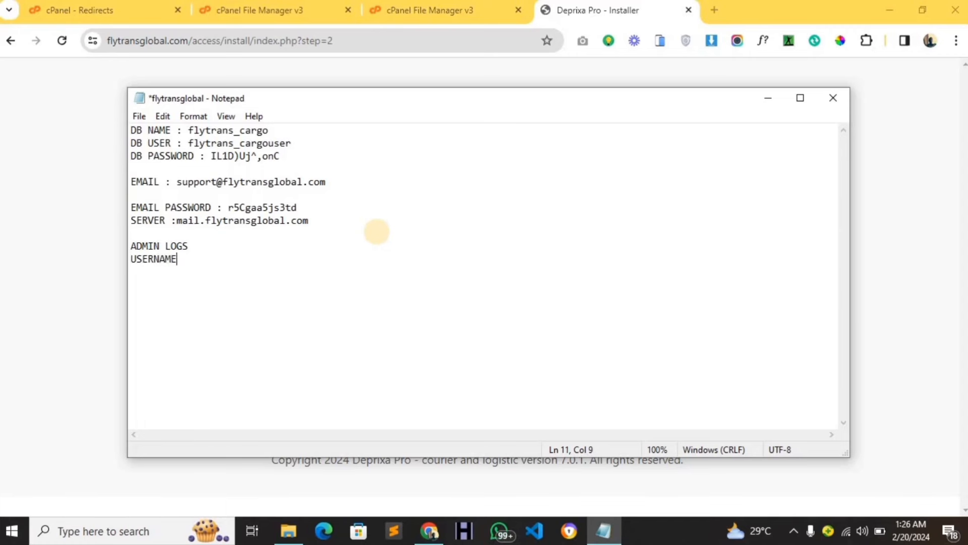
{"action": "type", "text": ":"}
{"action": "key", "text": "Return"}
{"action": "type", "text": "PASSWOR"}
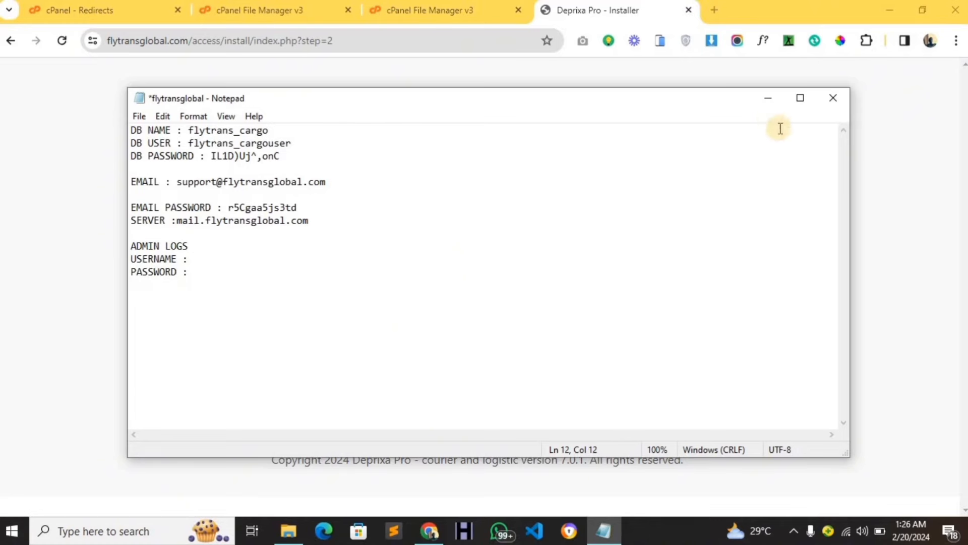
Copy the admin username and default password from the success page into the notes and save.
{"action": "left_click", "coordinate": [852, 193]}
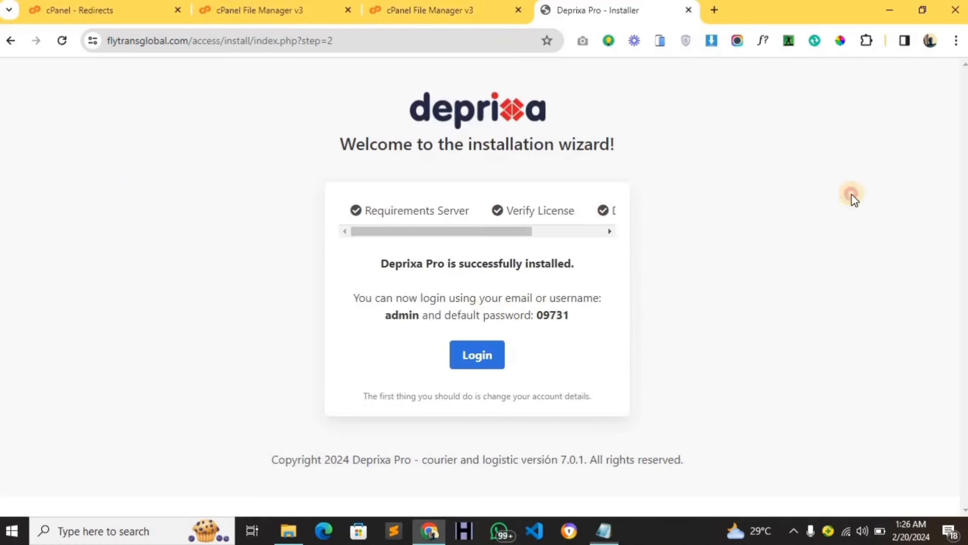
{"action": "double_click", "coordinate": [396, 315]}
{"action": "key", "text": "ctrl+c"}
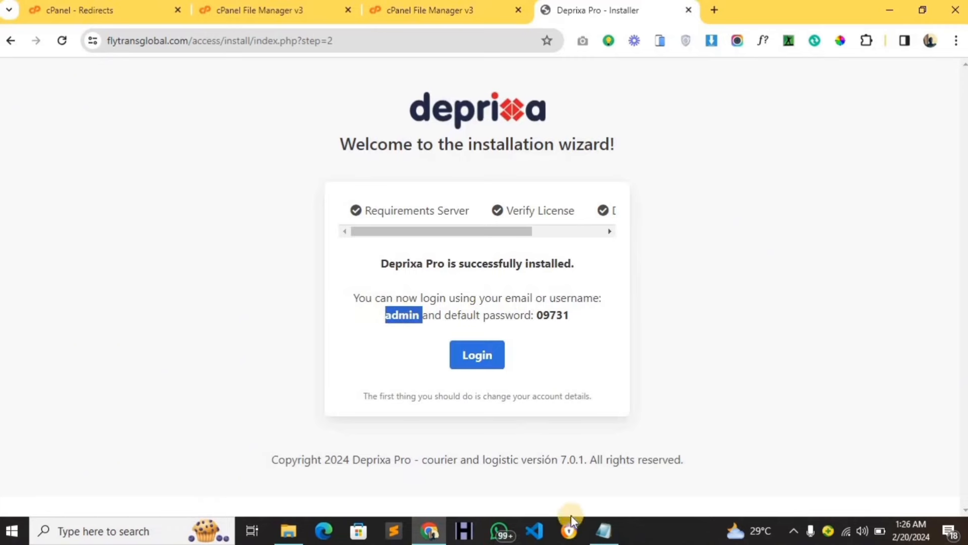
{"action": "left_click", "coordinate": [604, 531]}
{"action": "left_click", "coordinate": [277, 261]}
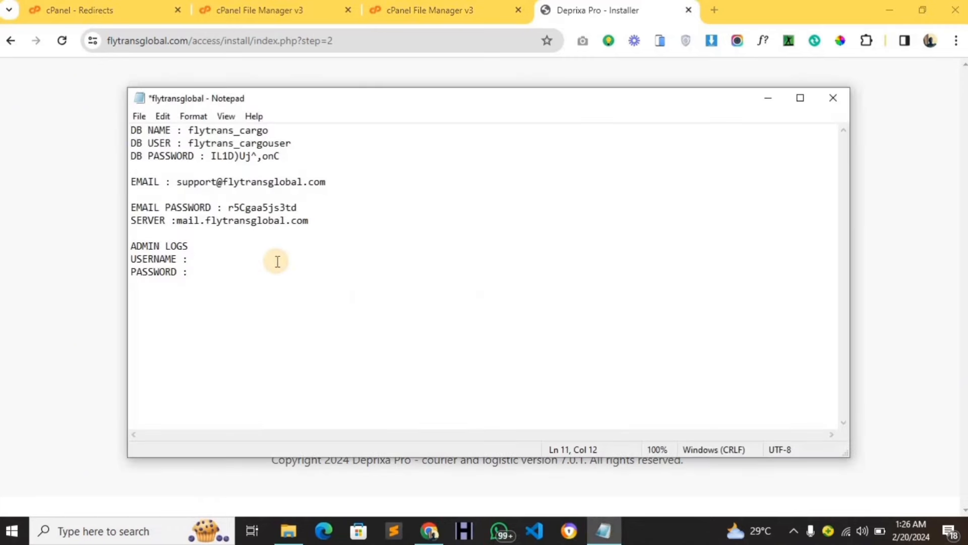
{"action": "key", "text": "ctrl+v"}
{"action": "left_click", "coordinate": [925, 252]}
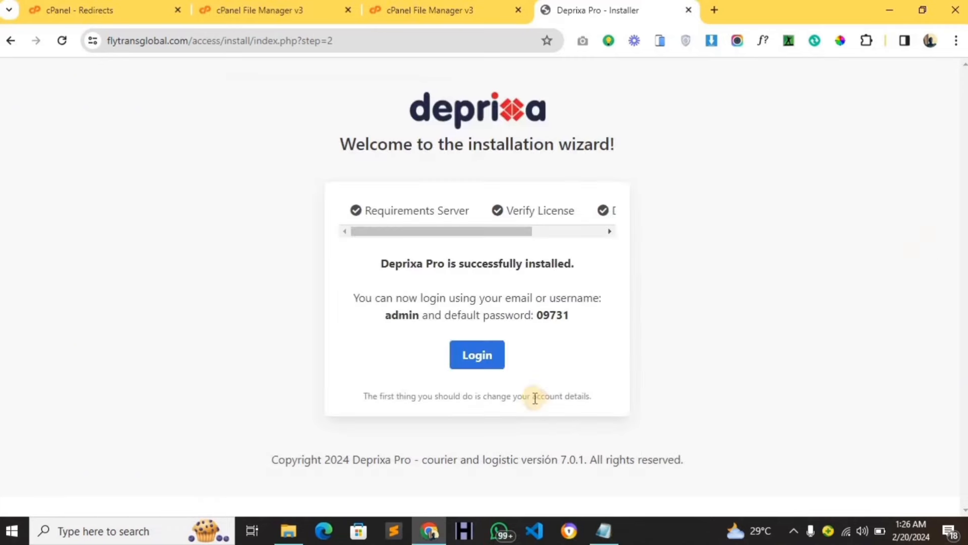
{"action": "double_click", "coordinate": [550, 313]}
{"action": "key", "text": "ctrl+c"}
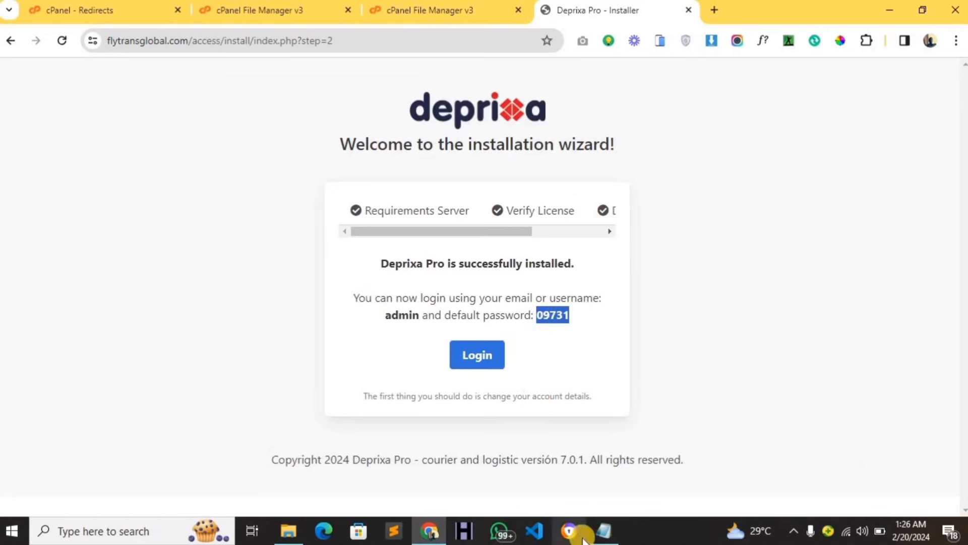
{"action": "left_click", "coordinate": [607, 532]}
{"action": "left_click", "coordinate": [246, 273]}
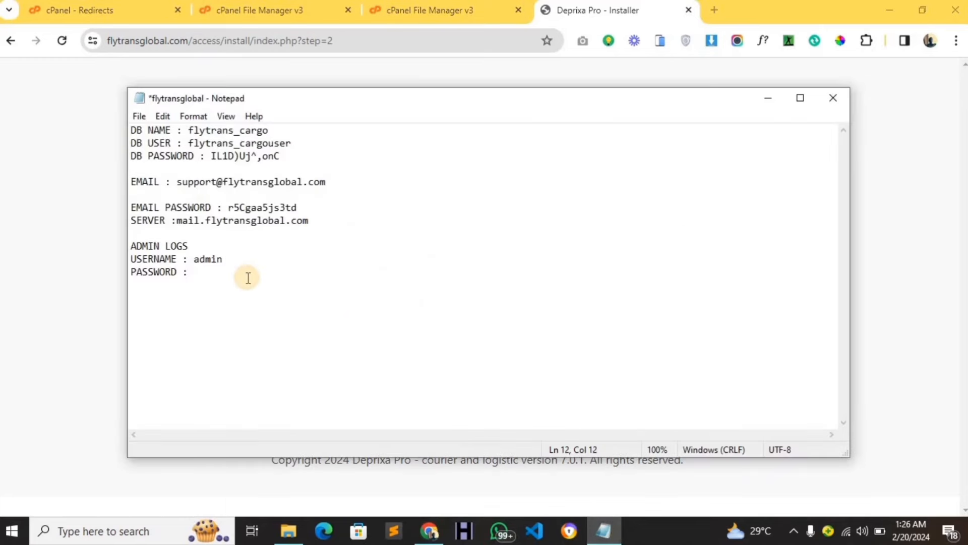
{"action": "key", "text": "ctrl+v"}
{"action": "key", "text": "ctrl+s"}
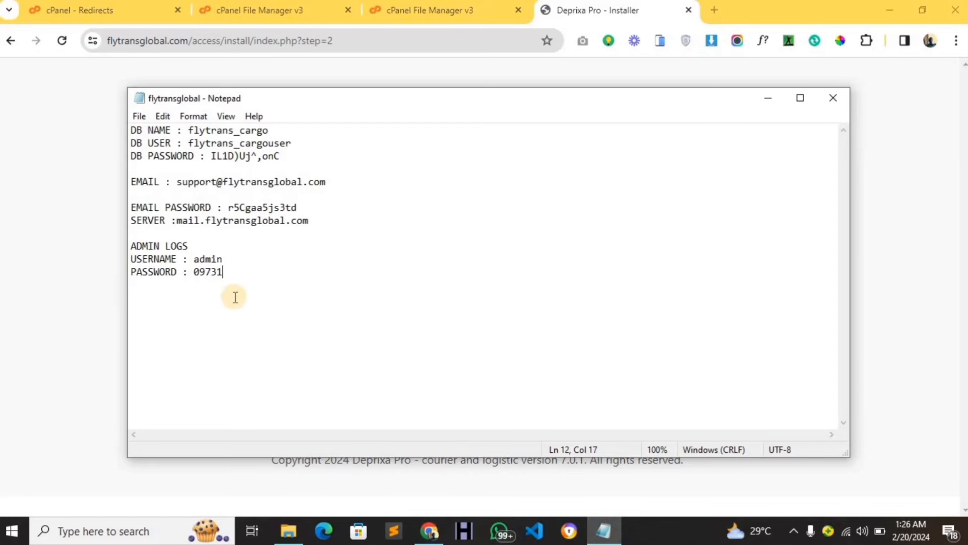
{"action": "left_click", "coordinate": [85, 297]}
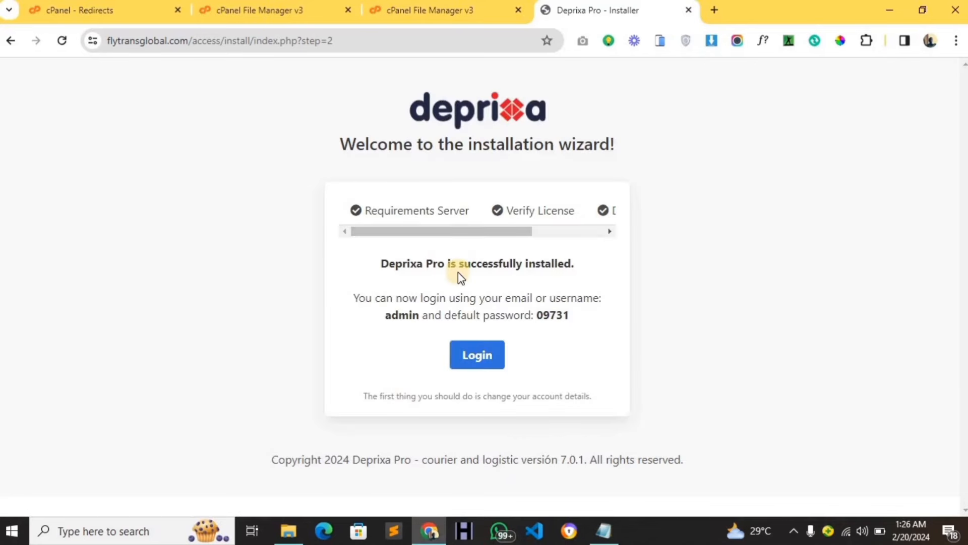
Go to the Deprixa Pro login page and fill Username with admin from the clipboard history.
{"action": "left_click", "coordinate": [474, 355]}
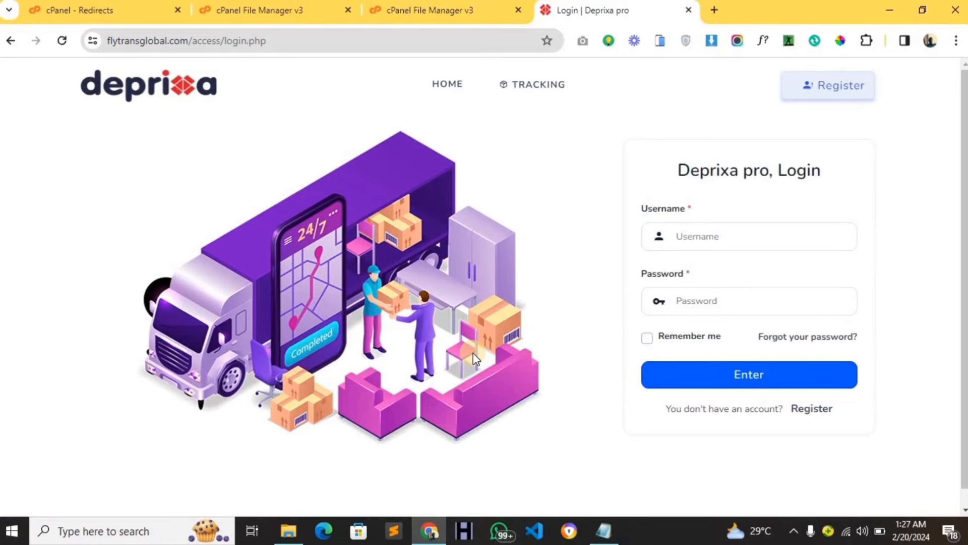
{"action": "left_click", "coordinate": [730, 249]}
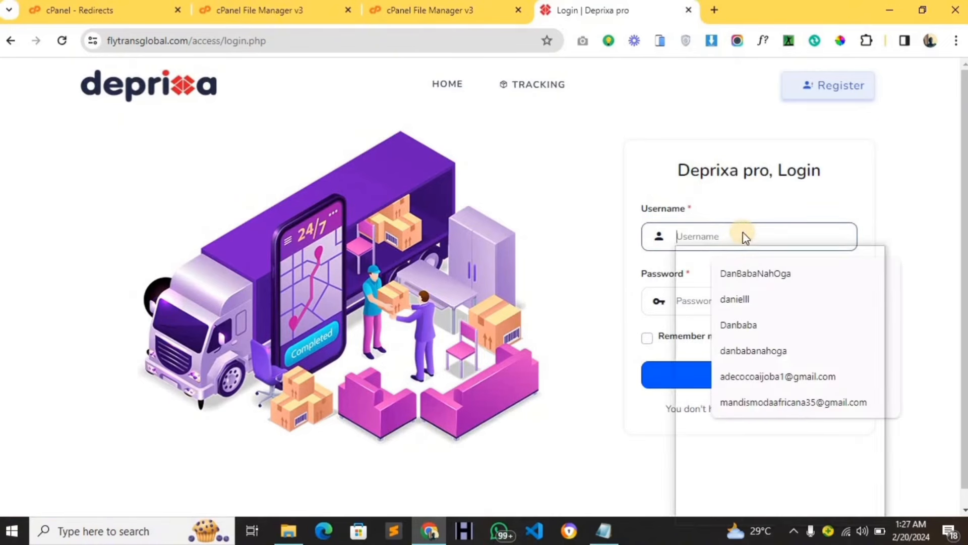
{"action": "key", "text": "super+v"}
{"action": "left_click", "coordinate": [739, 347]}
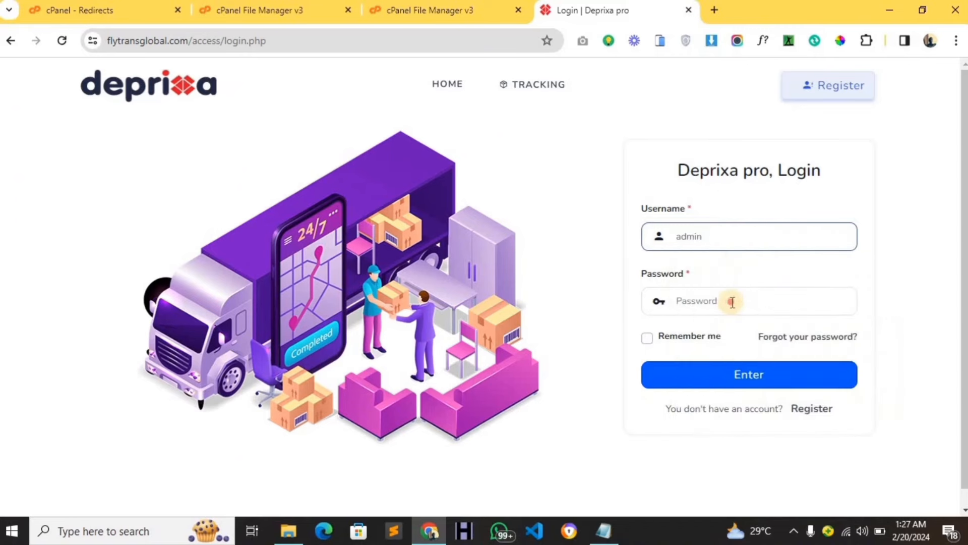
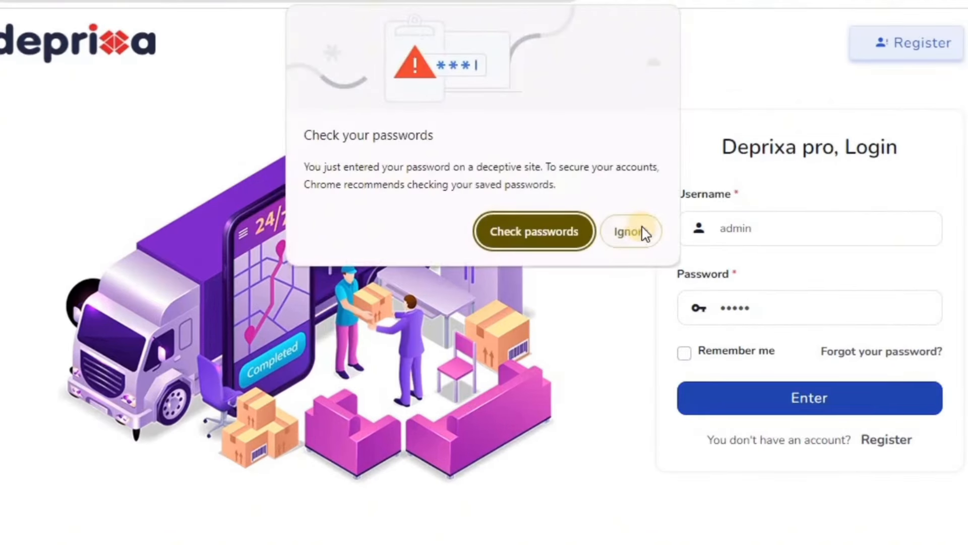
Dismiss Chrome's password warning and scroll the dashboard sidebar down to Configurations.
{"action": "left_click", "coordinate": [643, 232]}
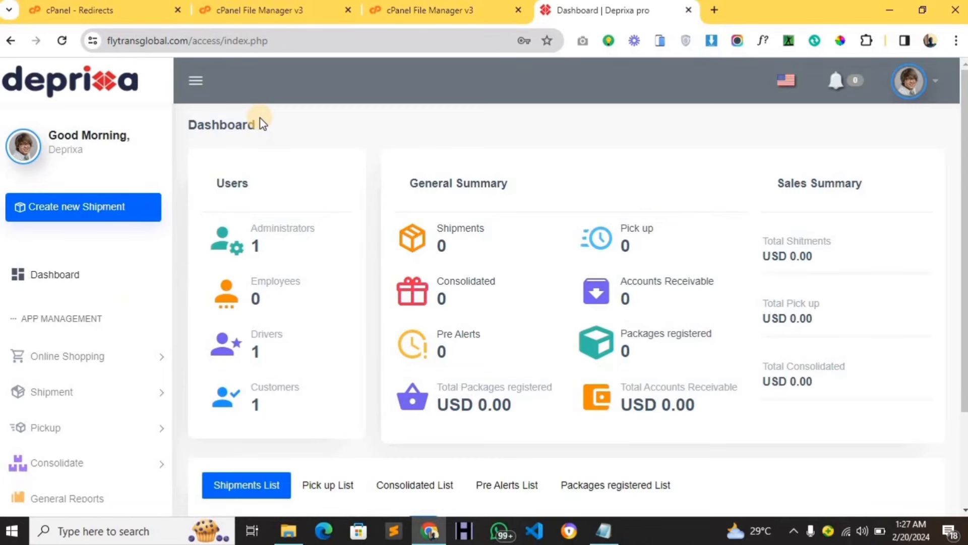
{"action": "scroll", "coordinate": [50, 333], "scroll_direction": "down", "scroll_amount": 5}
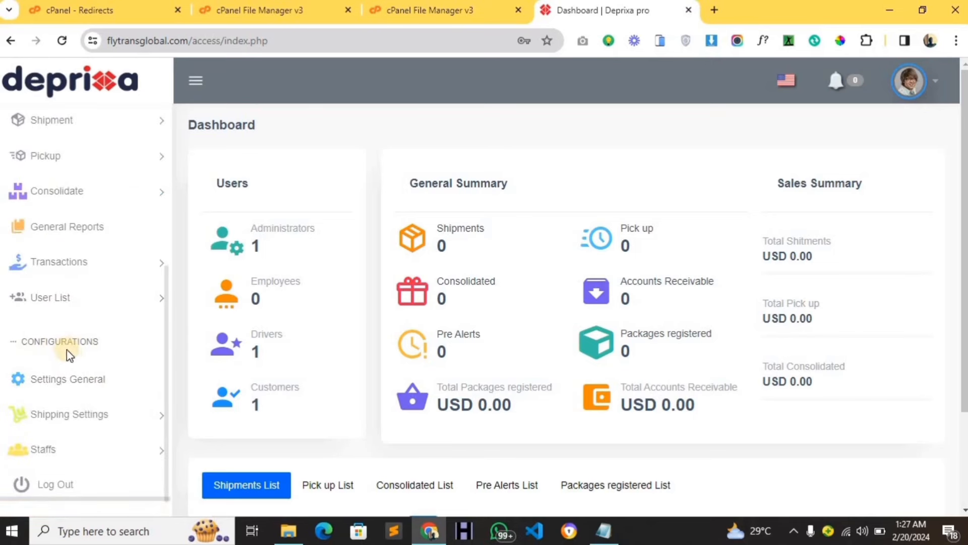
Open General configuration and keep language English and currency USD with America/Los_Angeles timezone.
{"action": "left_click", "coordinate": [76, 380]}
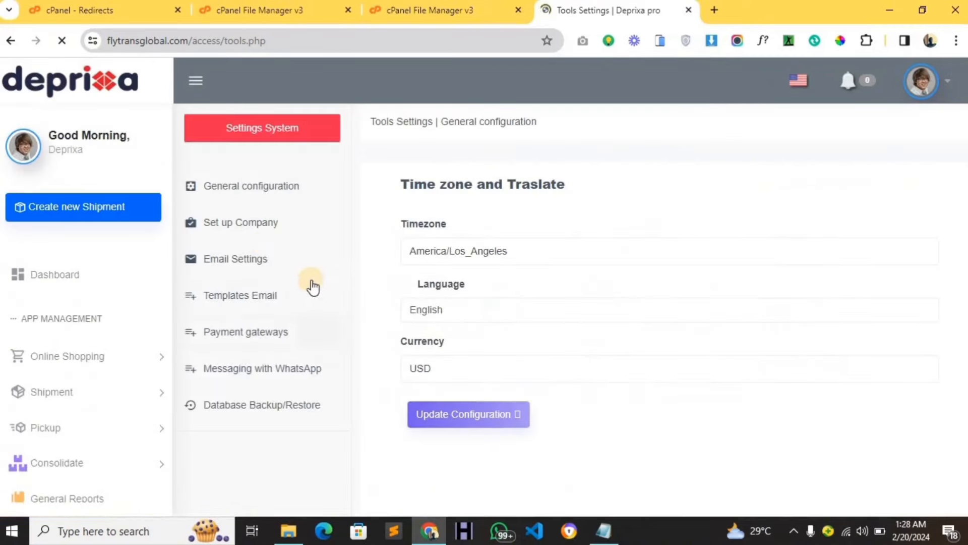
{"action": "left_click", "coordinate": [271, 193]}
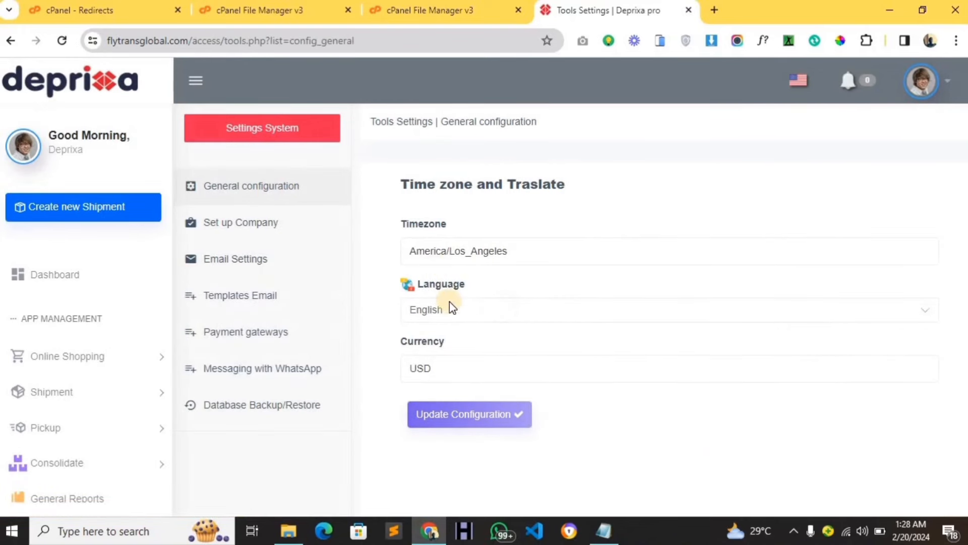
{"action": "left_click", "coordinate": [457, 312]}
{"action": "left_click", "coordinate": [453, 305]}
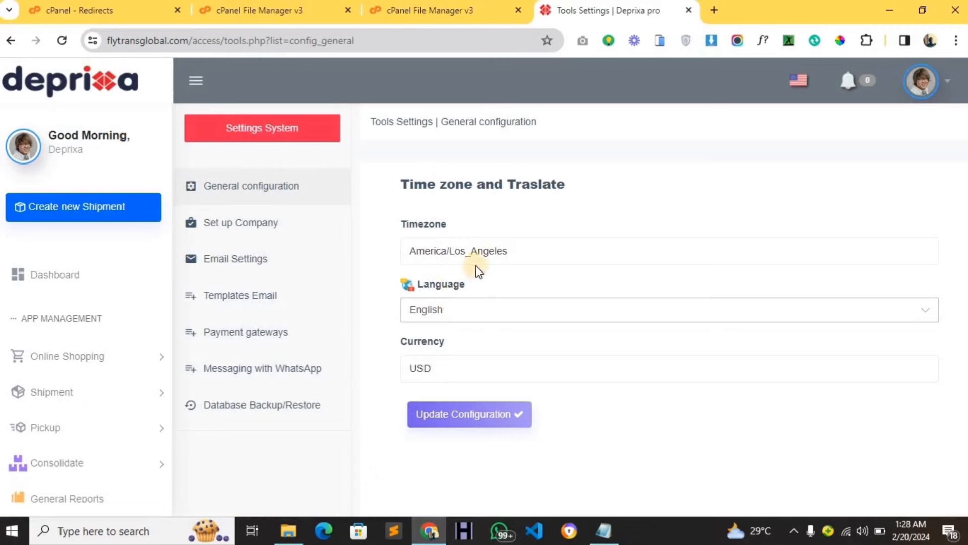
{"action": "left_click", "coordinate": [479, 310]}
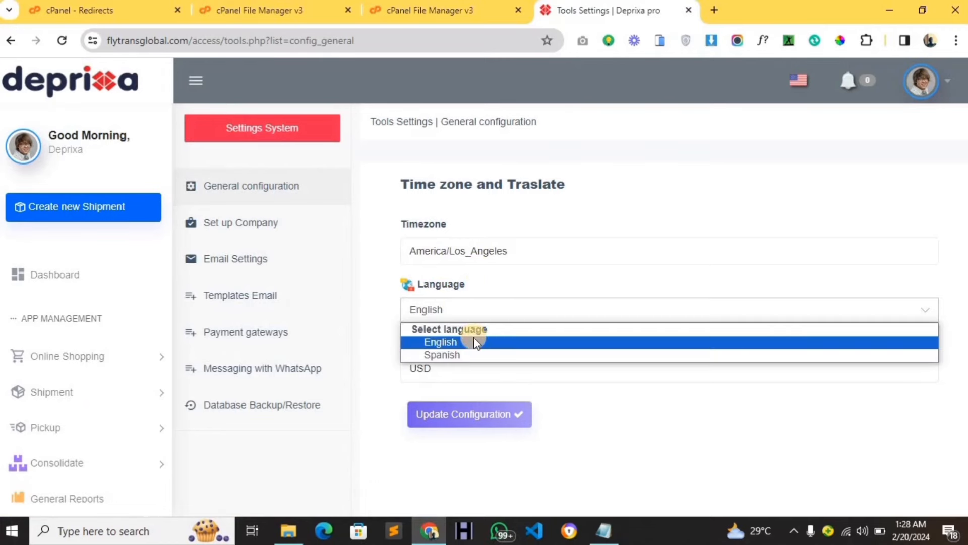
{"action": "left_click", "coordinate": [480, 308]}
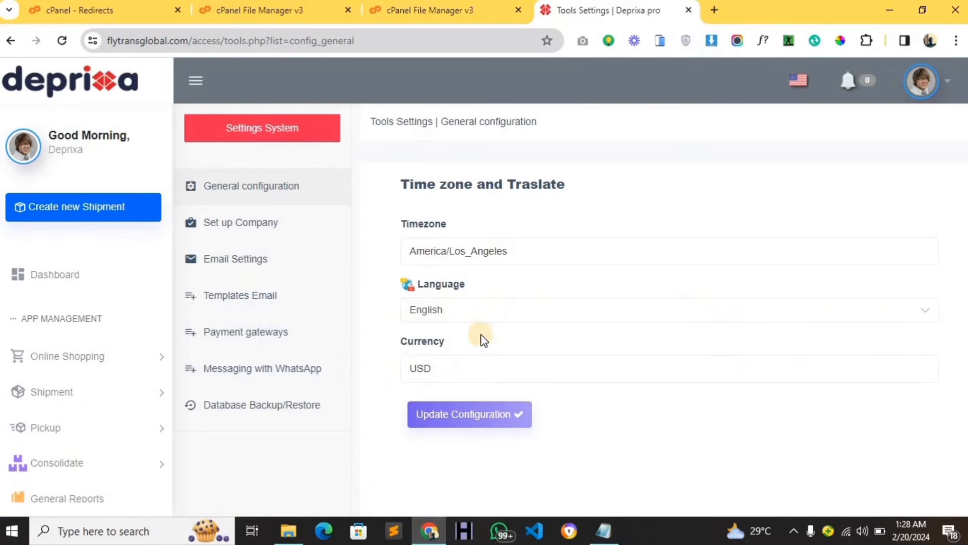
{"action": "left_click", "coordinate": [483, 365]}
{"action": "scroll", "coordinate": [323, 428], "scroll_direction": "down", "scroll_amount": 8}
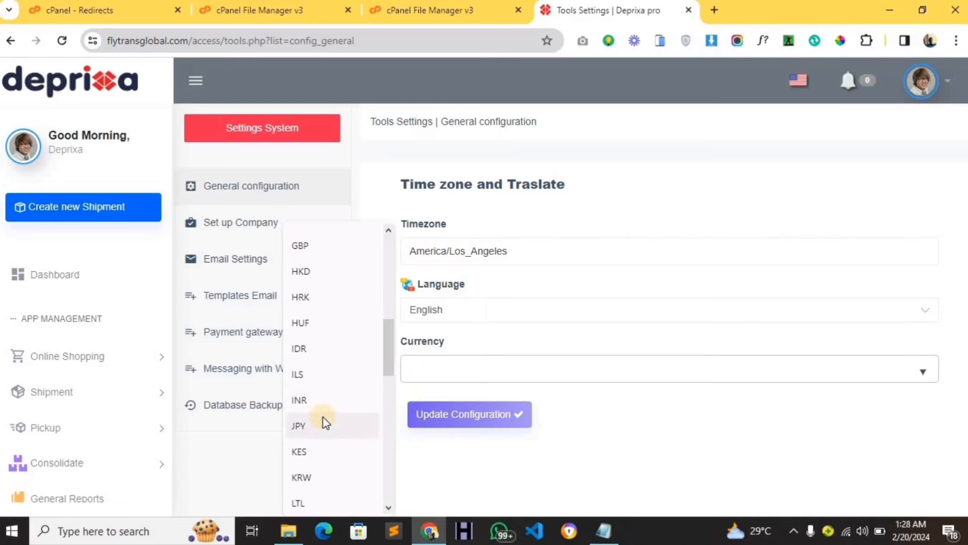
{"action": "left_click", "coordinate": [646, 427]}
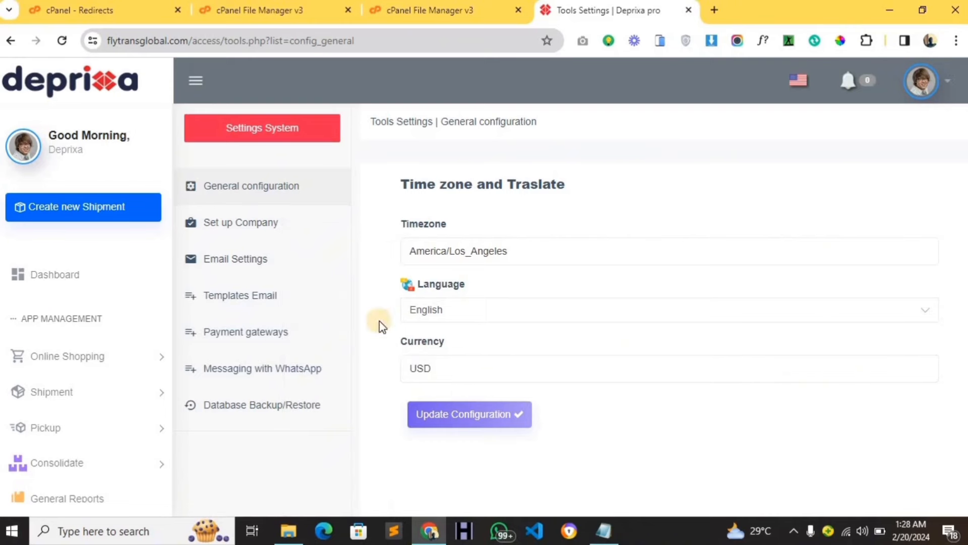
In Company setup, clear 'Deprixa pro' from Website Name and start typing 'fly'.
{"action": "left_click", "coordinate": [261, 225]}
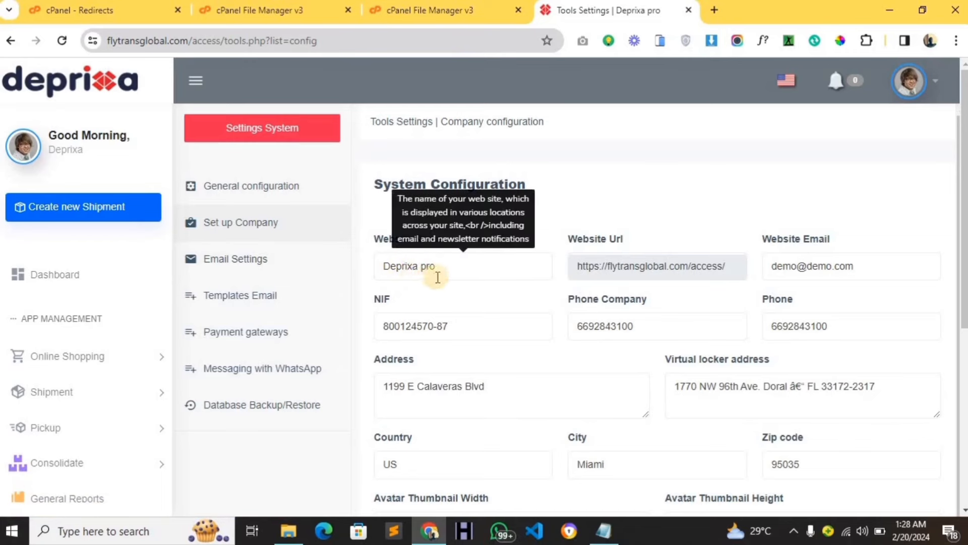
{"action": "triple_click", "coordinate": [422, 266]}
{"action": "key", "text": "BackSpace"}
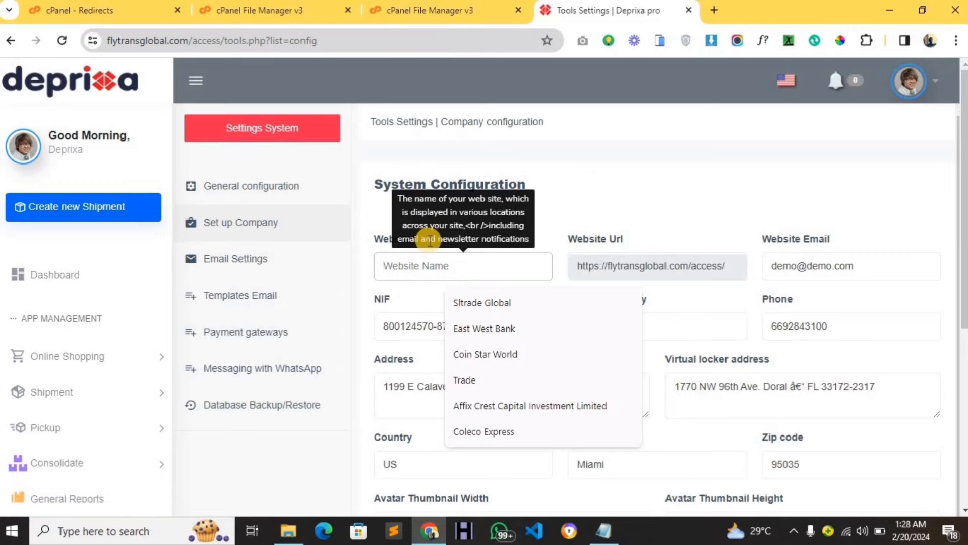
{"action": "type", "text": "f"}
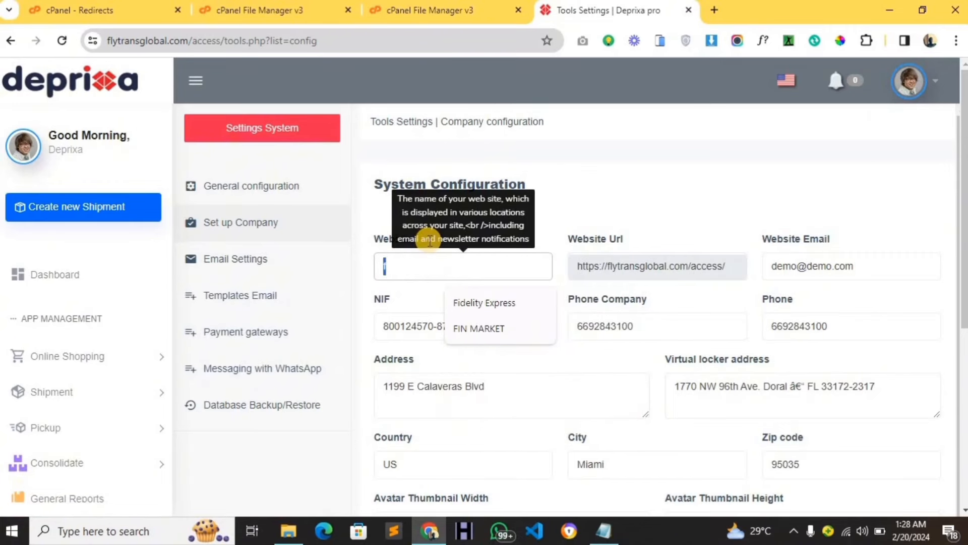
{"action": "type", "text": "ly Trans Global"}
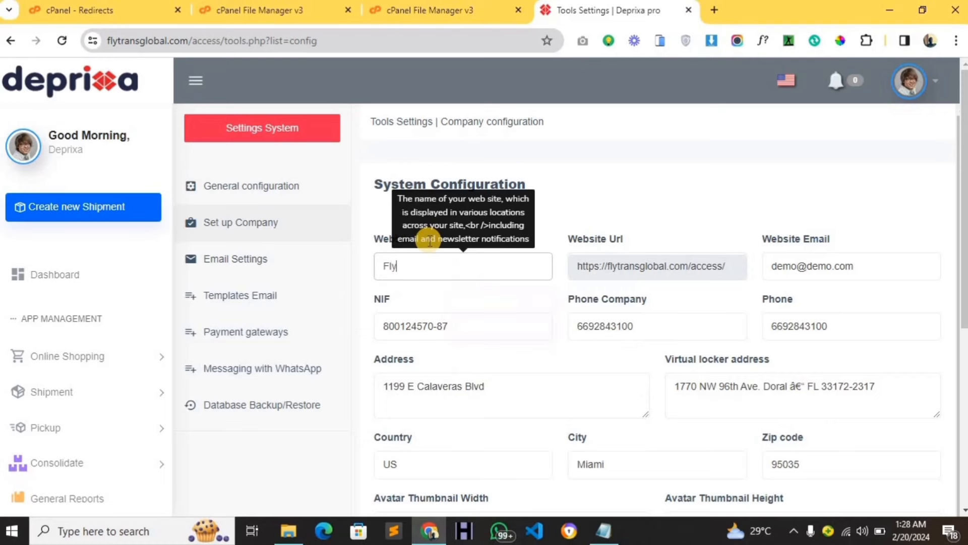
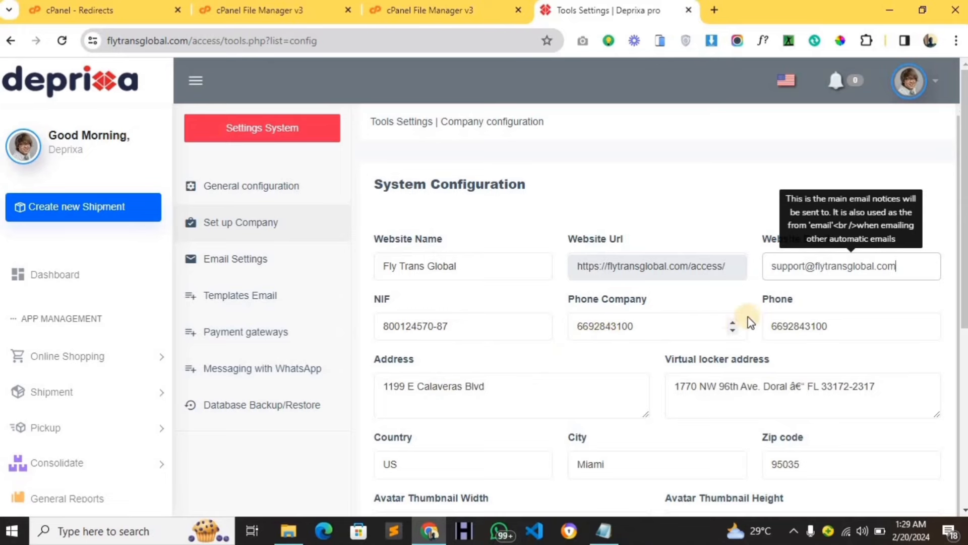
Attach 'Shielded Capitals (190 x 45 px).png' from Downloads as the company logo.
{"action": "scroll", "coordinate": [534, 381], "scroll_direction": "down", "scroll_amount": 3}
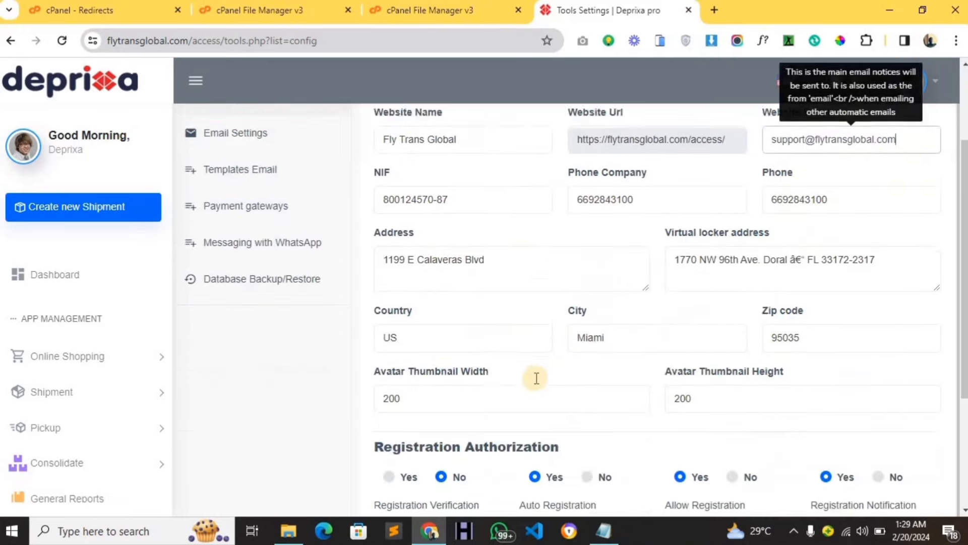
{"action": "scroll", "coordinate": [453, 302], "scroll_direction": "up", "scroll_amount": 1}
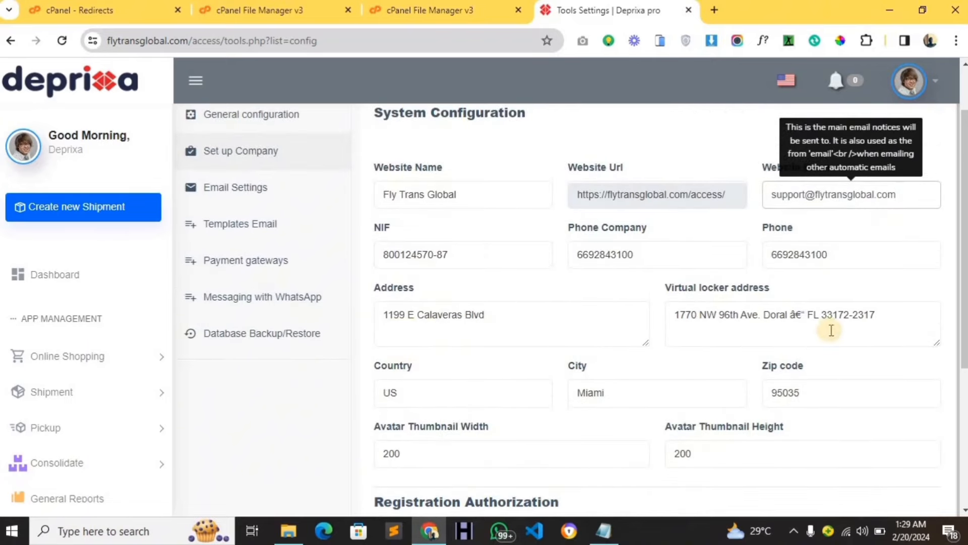
{"action": "scroll", "coordinate": [745, 410], "scroll_direction": "down", "scroll_amount": 3}
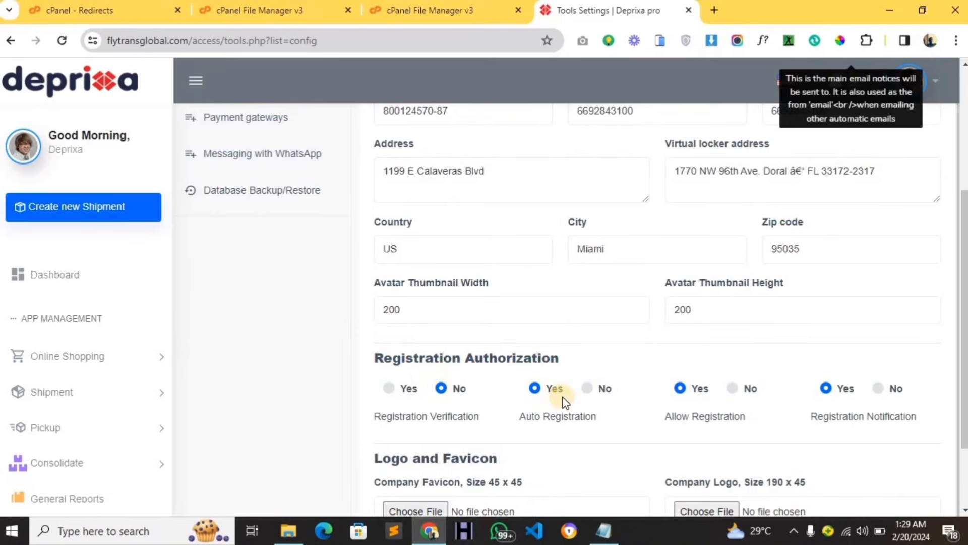
{"action": "scroll", "coordinate": [746, 400], "scroll_direction": "down", "scroll_amount": 2}
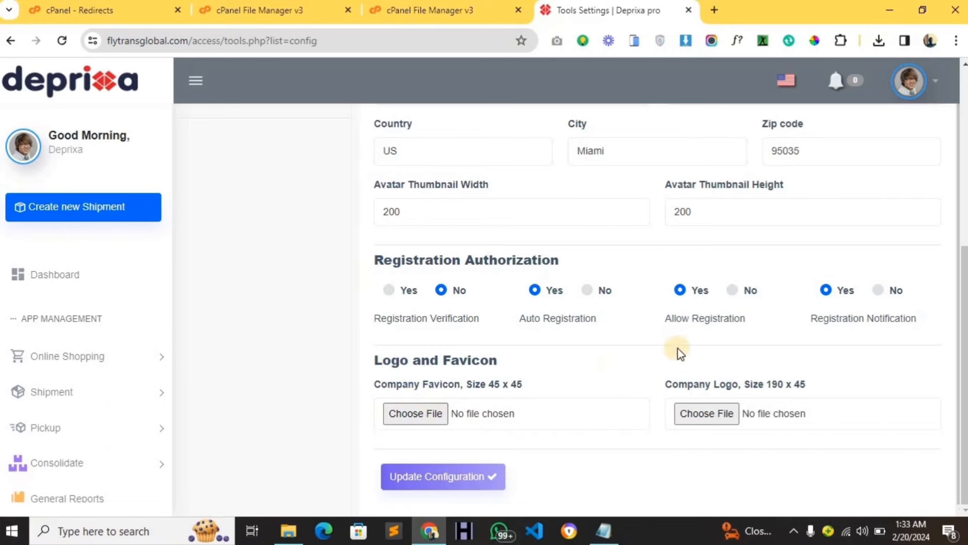
{"action": "left_click", "coordinate": [708, 415]}
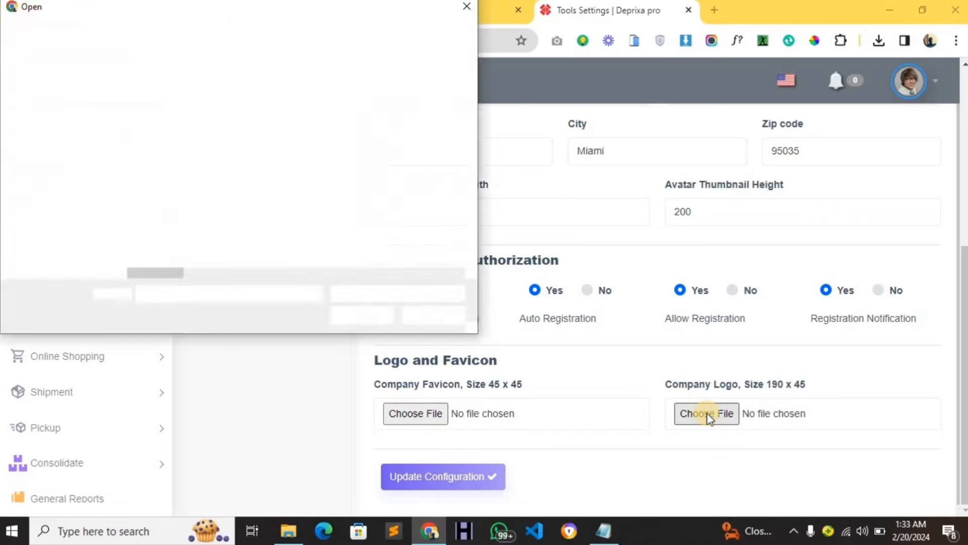
{"action": "left_click", "coordinate": [71, 202]}
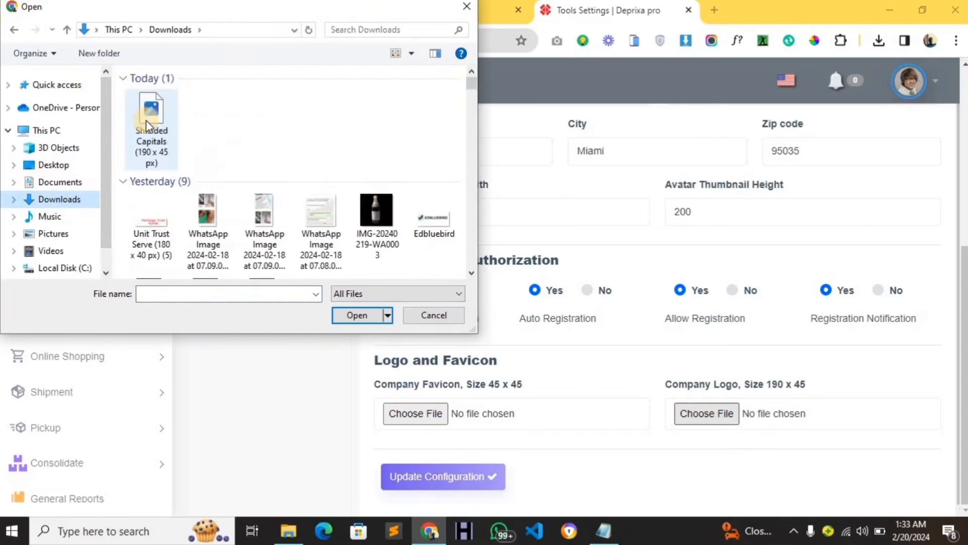
{"action": "left_click", "coordinate": [147, 120]}
{"action": "left_click", "coordinate": [352, 315]}
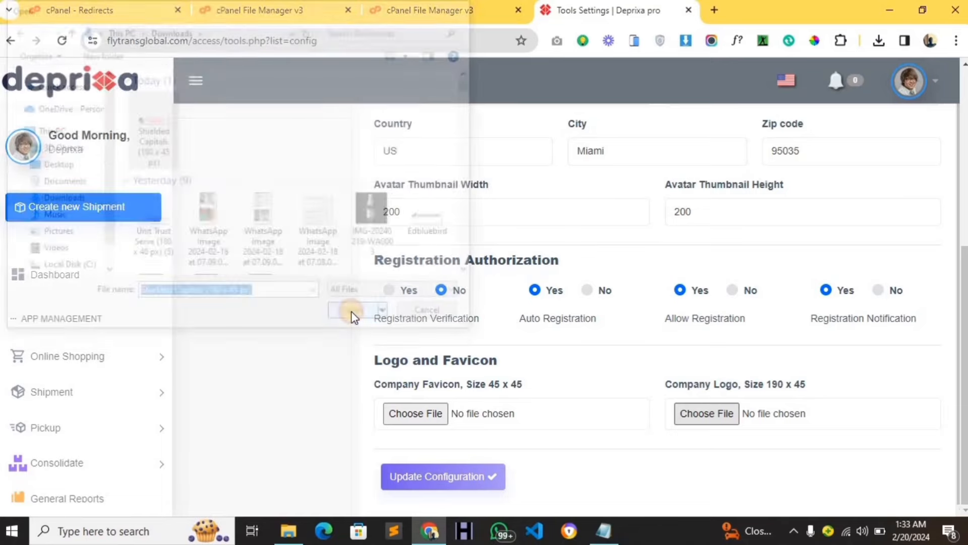
Save the company configuration with the new logo.
{"action": "scroll", "coordinate": [585, 288], "scroll_direction": "up", "scroll_amount": 5}
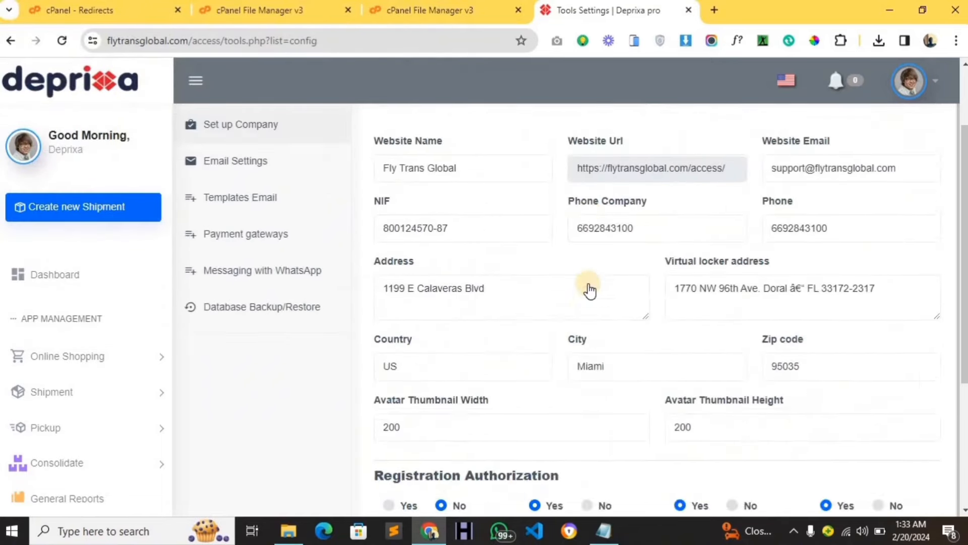
{"action": "scroll", "coordinate": [587, 287], "scroll_direction": "down", "scroll_amount": 5}
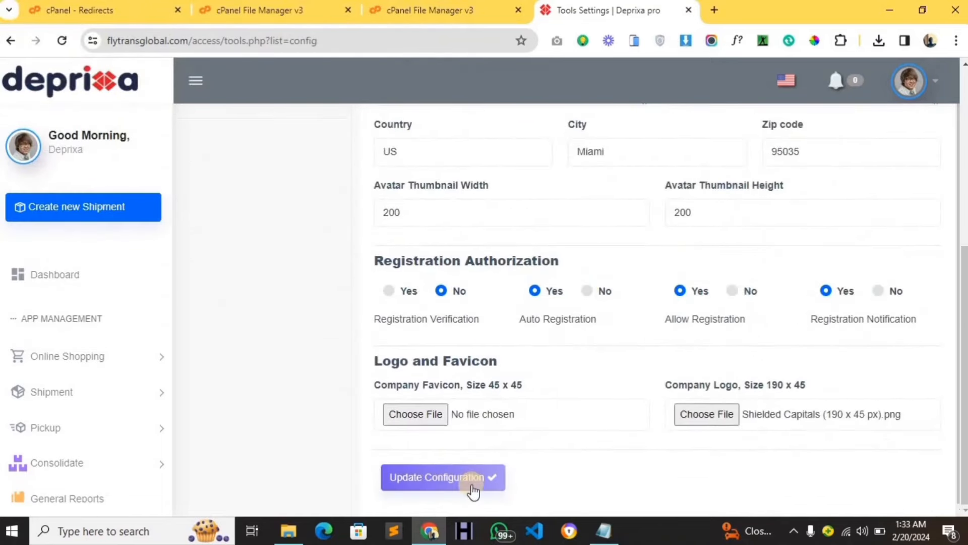
{"action": "left_click", "coordinate": [472, 488]}
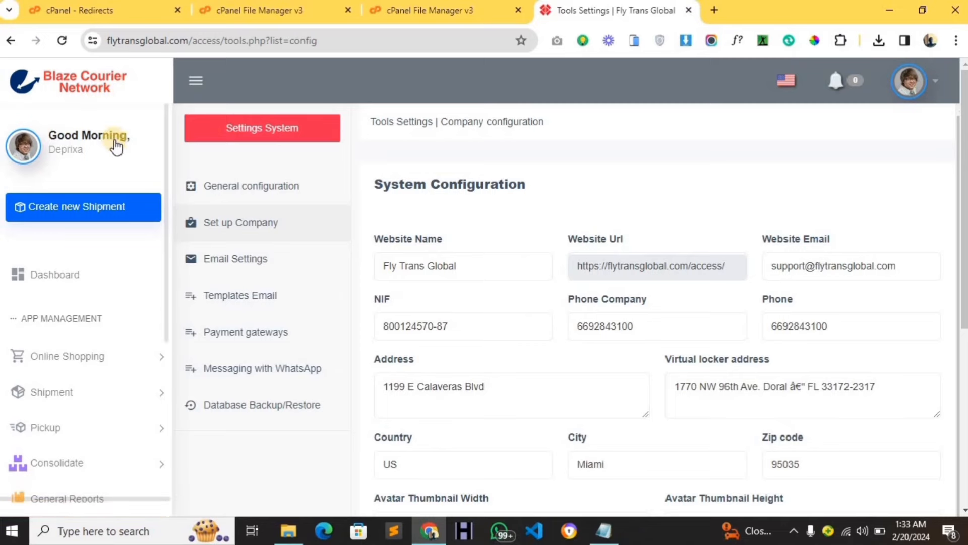
Scroll through the saved configuration to check the Logo and Favicon section, then return to the top.
{"action": "scroll", "coordinate": [233, 228], "scroll_direction": "down", "scroll_amount": 4}
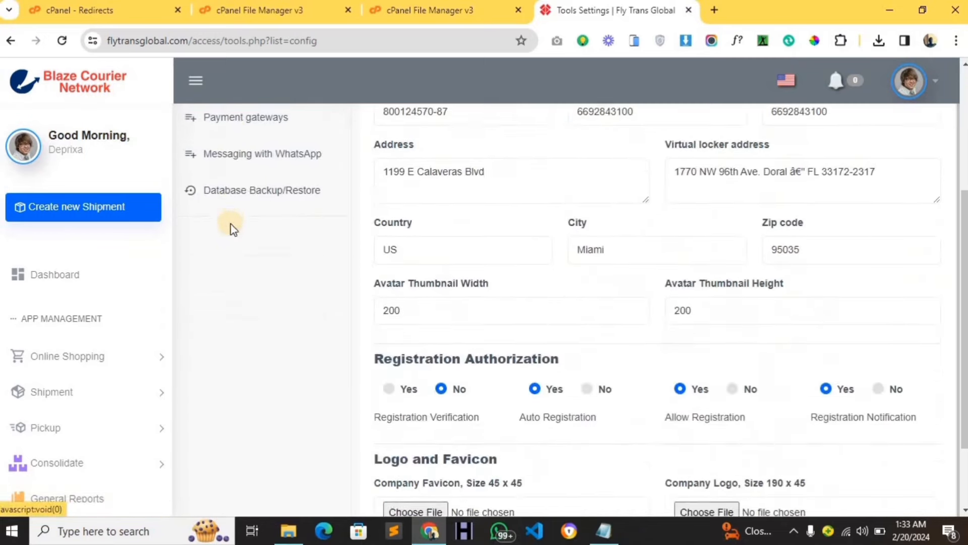
{"action": "scroll", "coordinate": [233, 228], "scroll_direction": "up", "scroll_amount": 3}
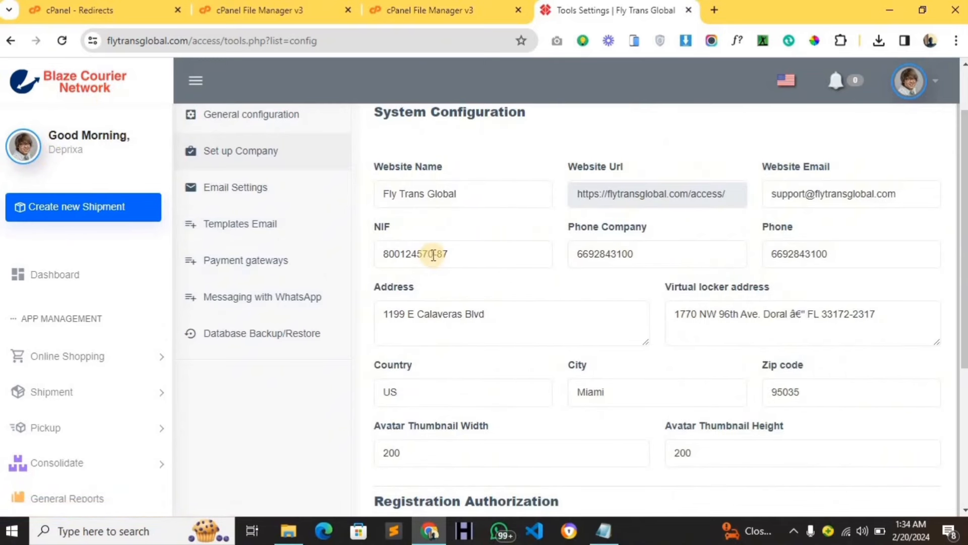
{"action": "scroll", "coordinate": [433, 255], "scroll_direction": "down", "scroll_amount": 5}
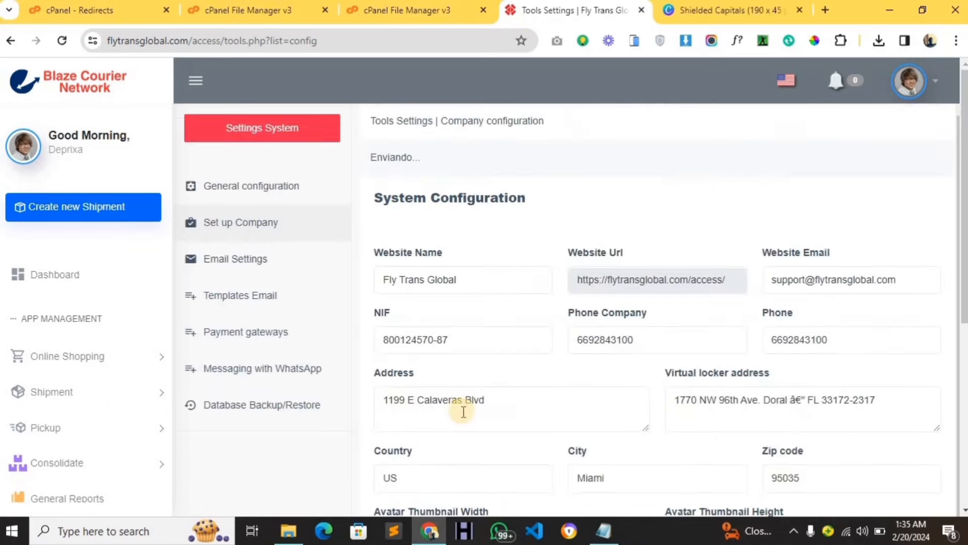
{"action": "scroll", "coordinate": [449, 444], "scroll_direction": "down", "scroll_amount": 2}
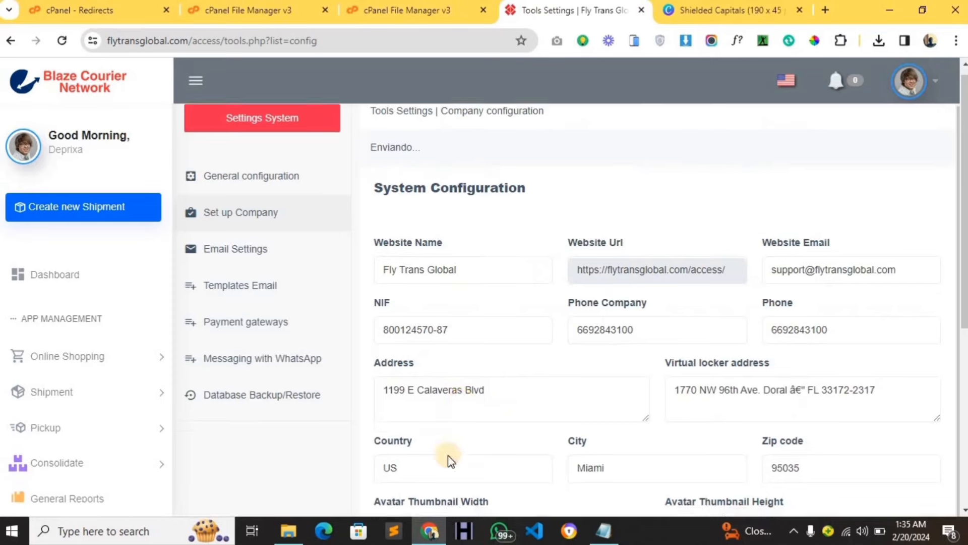
{"action": "scroll", "coordinate": [225, 171], "scroll_direction": "up", "scroll_amount": 2}
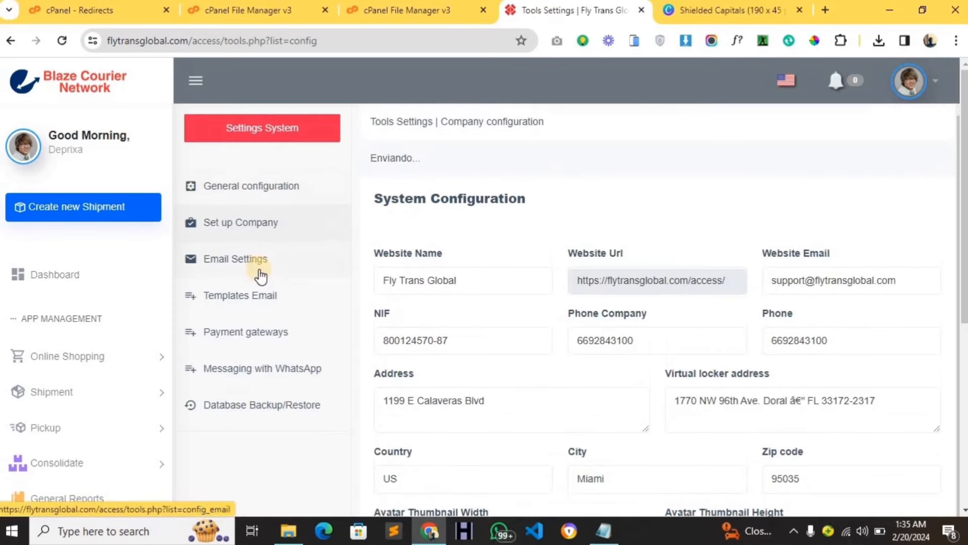
In Email Settings, set the sending type to SMTP Mailer.
{"action": "left_click", "coordinate": [235, 262]}
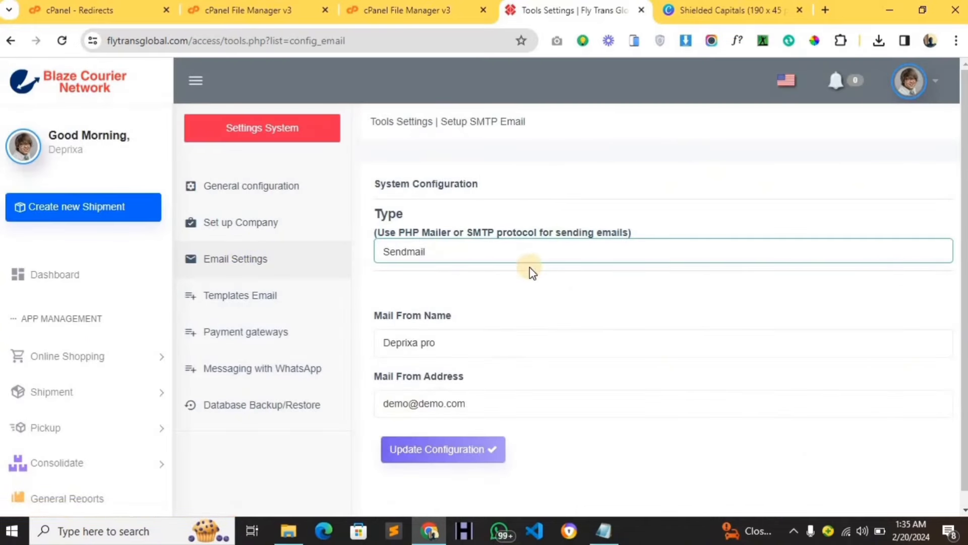
{"action": "left_click", "coordinate": [466, 255]}
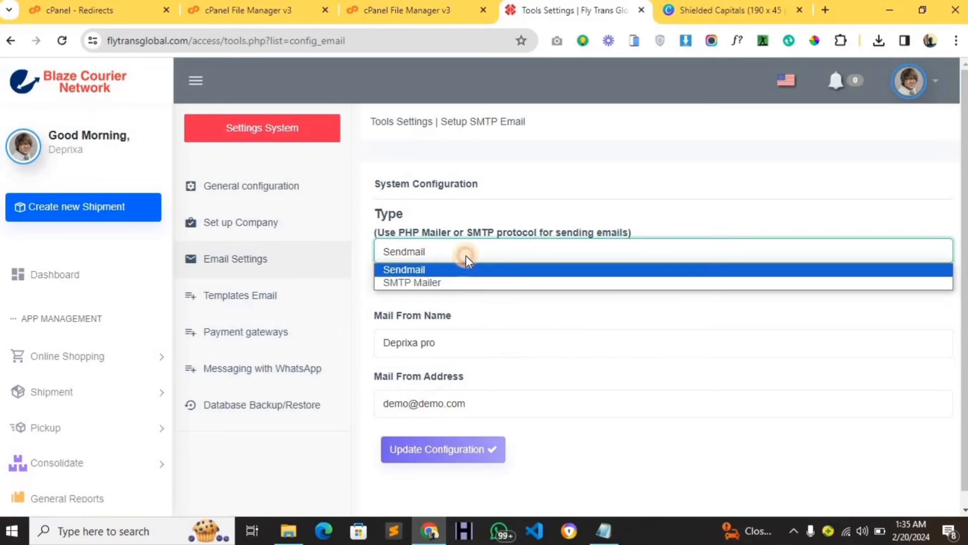
{"action": "left_click", "coordinate": [452, 283]}
{"action": "scroll", "coordinate": [453, 290], "scroll_direction": "down", "scroll_amount": 3}
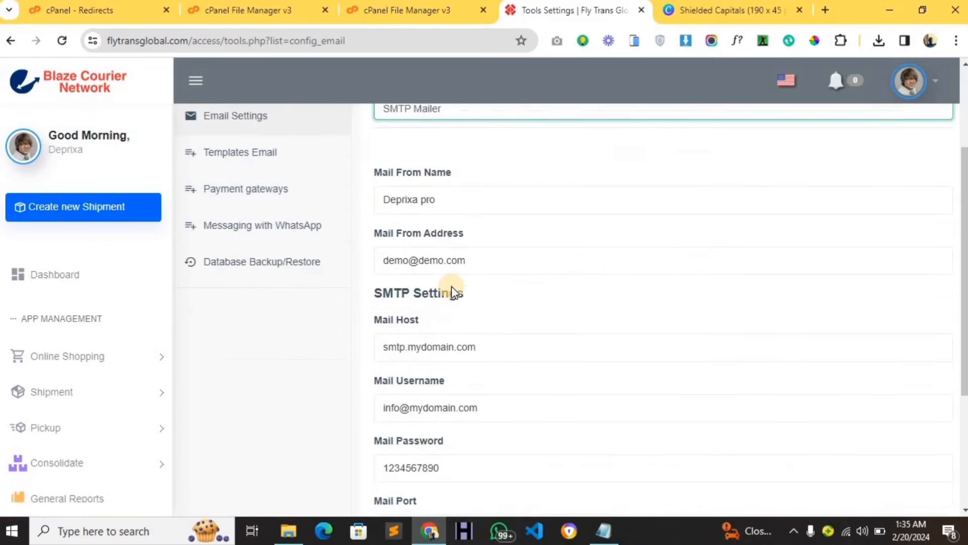
{"action": "scroll", "coordinate": [452, 287], "scroll_direction": "up", "scroll_amount": 2}
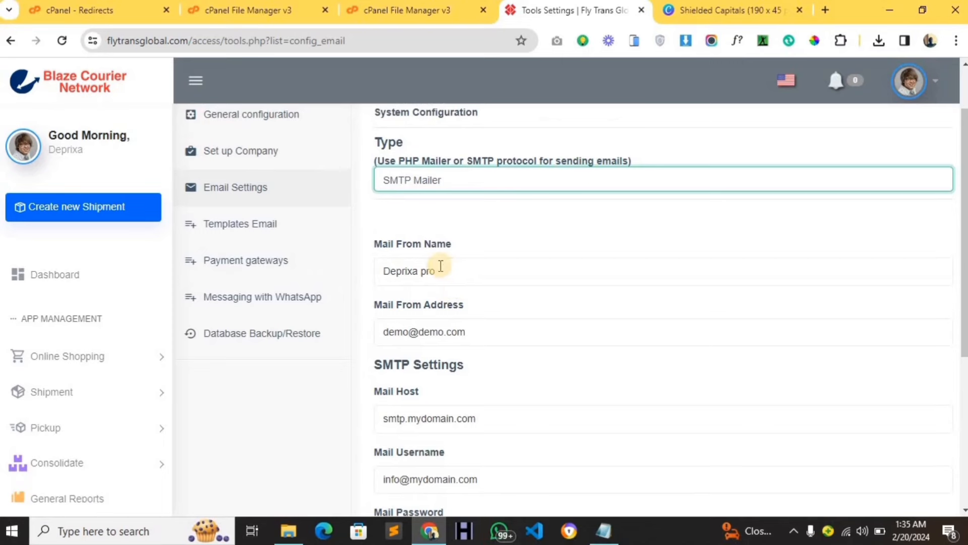
{"action": "scroll", "coordinate": [440, 266], "scroll_direction": "down", "scroll_amount": 2}
Replace the 'Deprixa pro' Mail From Name, starting to type 'Fl' for Fly Trans Global.
{"action": "left_click", "coordinate": [453, 205]}
{"action": "key", "text": "ctrl+a"}
{"action": "key", "text": "BackSpace"}
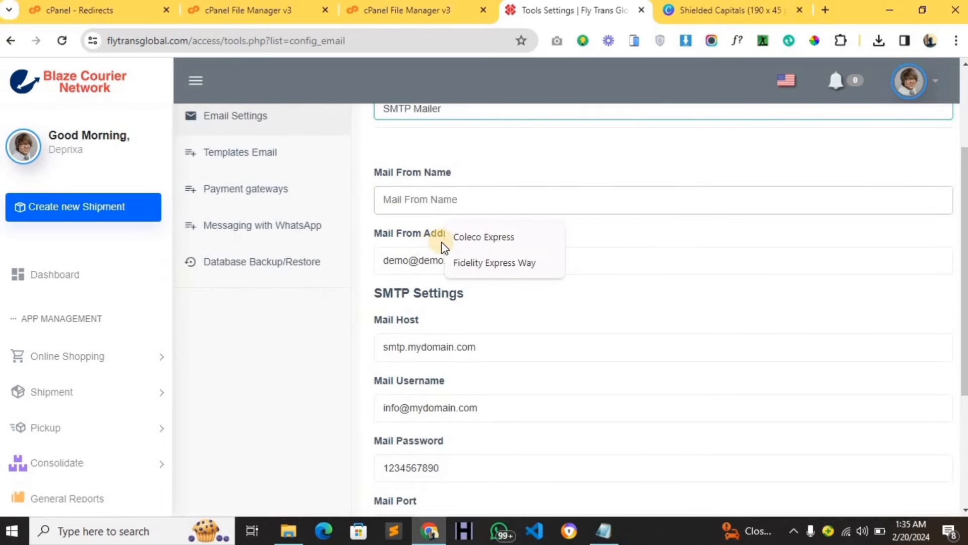
{"action": "type", "text": "Fly Trans Global"}
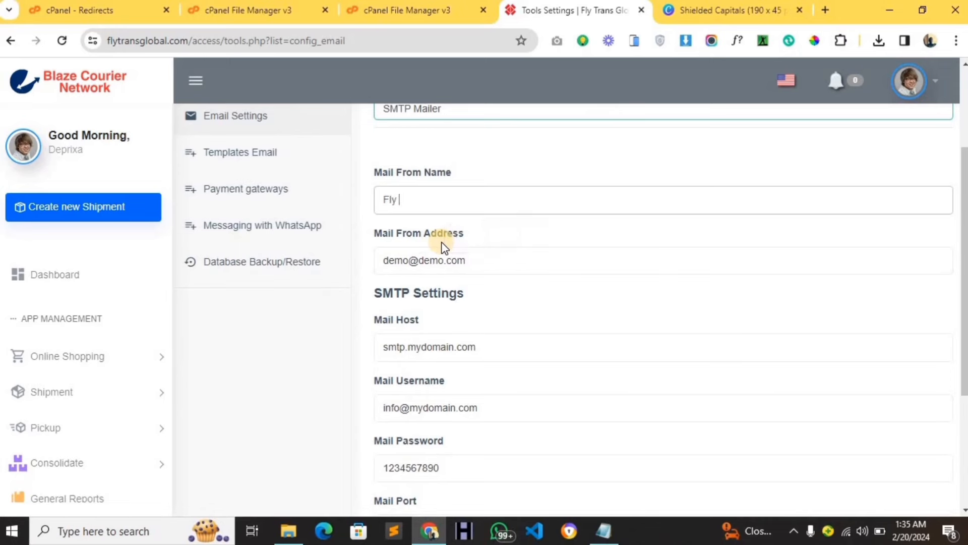
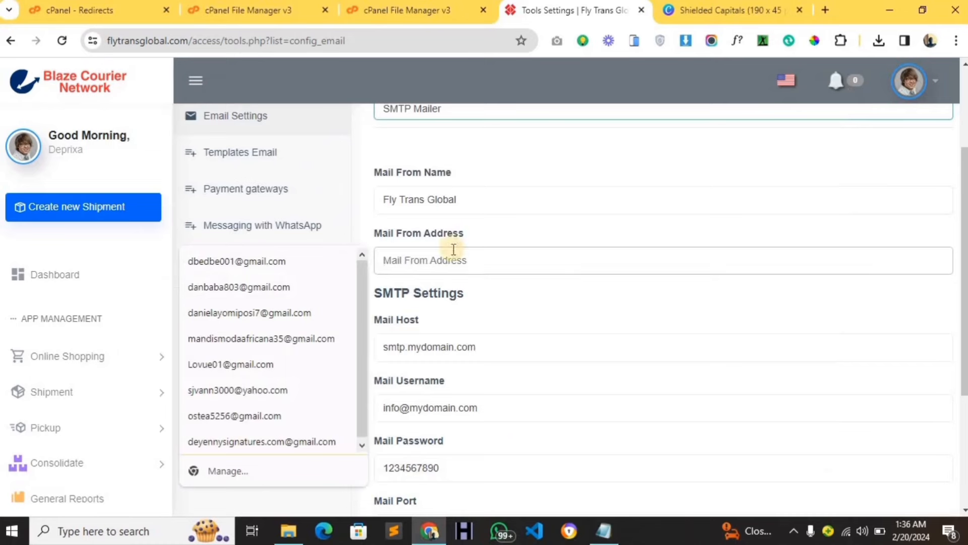
Paste the site's support e-mail into the Mail From Address field.
{"action": "key", "text": "ctrl+v"}
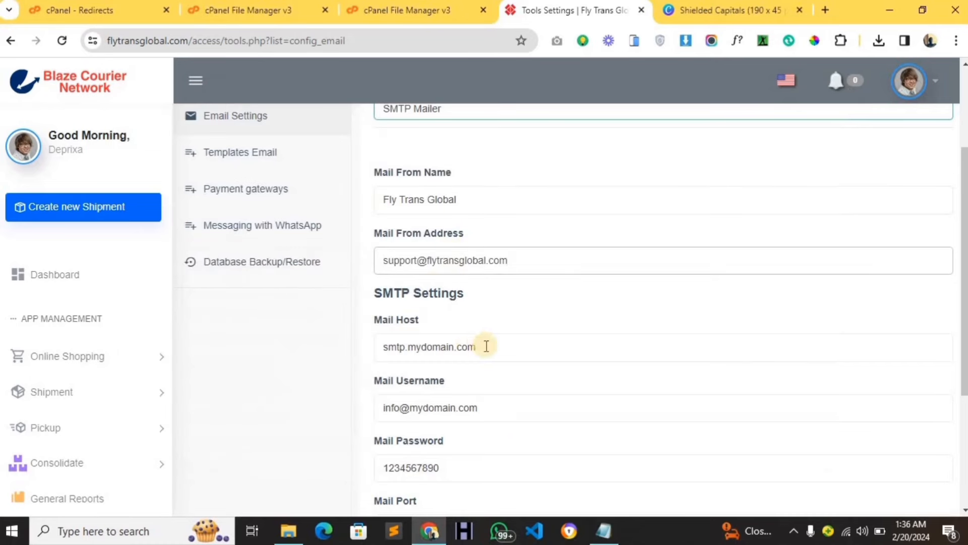
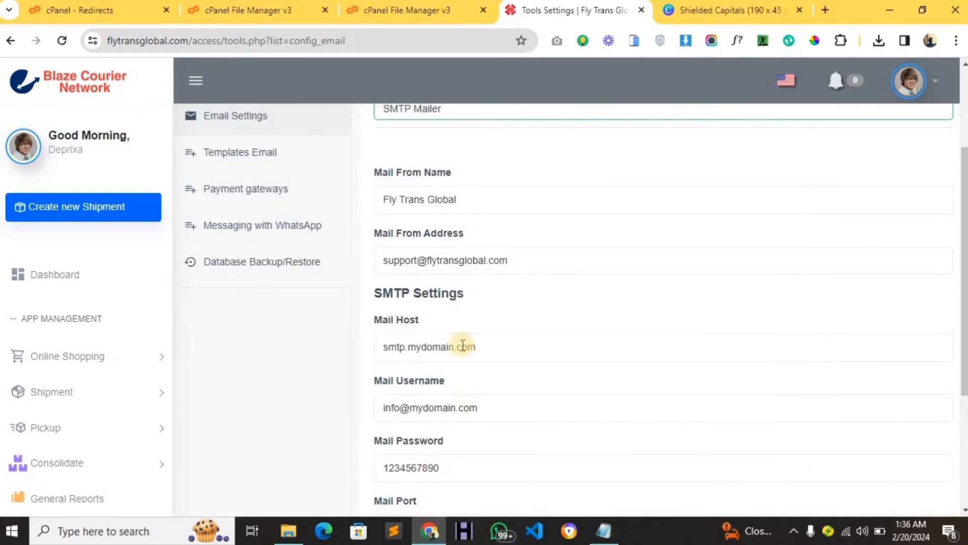
Replace the placeholder Mail Host with mail.flytransglobal.com.
{"action": "left_click", "coordinate": [462, 345]}
{"action": "key", "text": "ctrl+a"}
{"action": "key", "text": "BackSpace"}
{"action": "type", "text": "mail.flytransglobal.com"}
Set Mail Username to the support e-mail address from clipboard history.
{"action": "scroll", "coordinate": [458, 373], "scroll_direction": "down", "scroll_amount": 1}
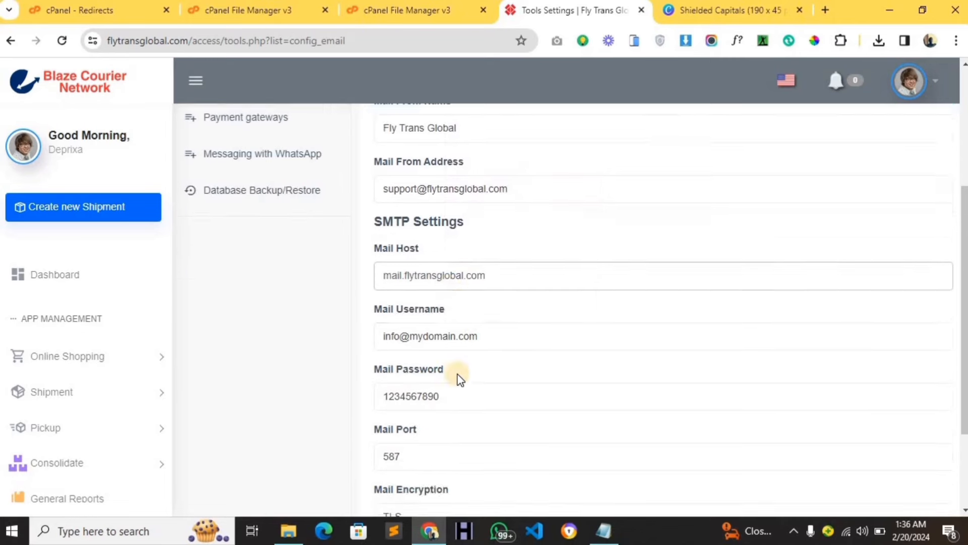
{"action": "left_click", "coordinate": [462, 334]}
{"action": "key", "text": "ctrl+a"}
{"action": "key", "text": "BackSpace"}
{"action": "key", "text": "super+v"}
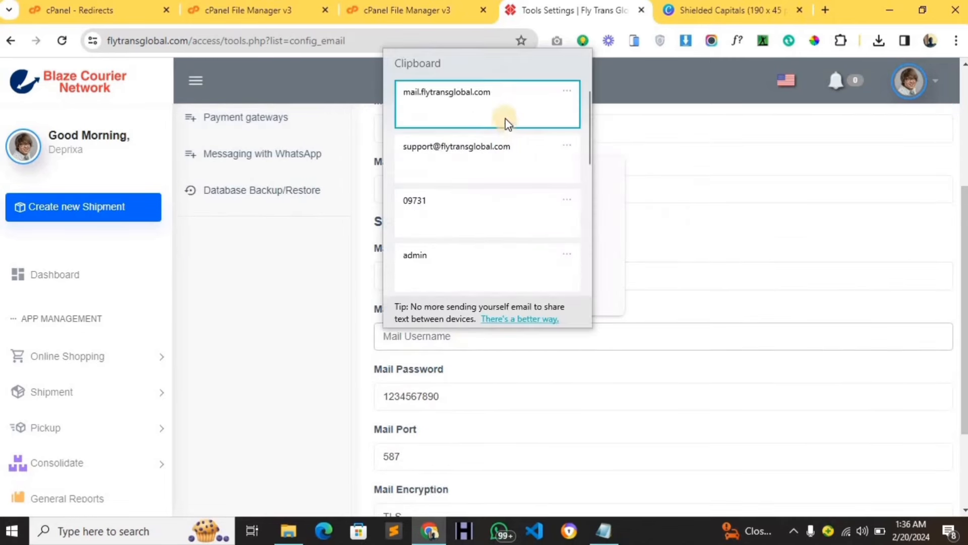
{"action": "left_click", "coordinate": [510, 146]}
{"action": "scroll", "coordinate": [514, 194], "scroll_direction": "down", "scroll_amount": 1}
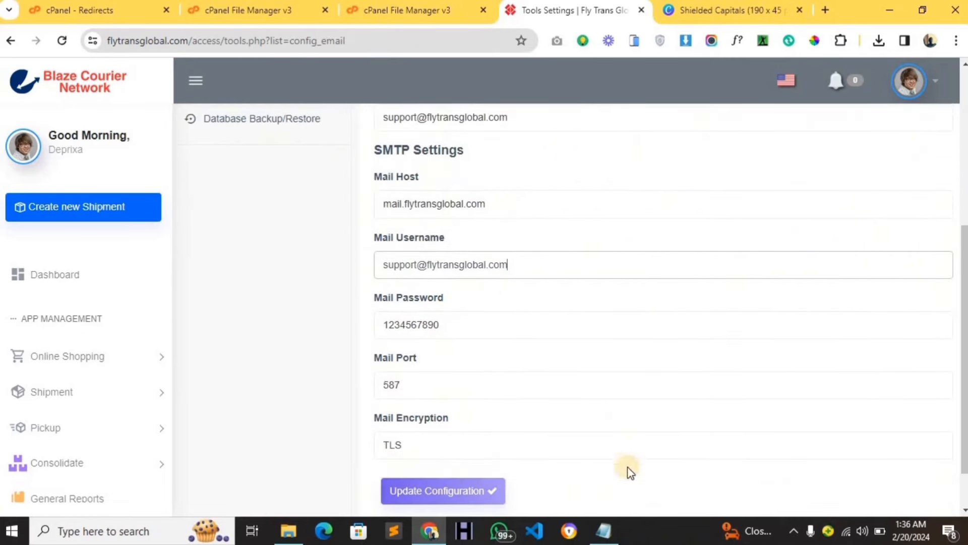
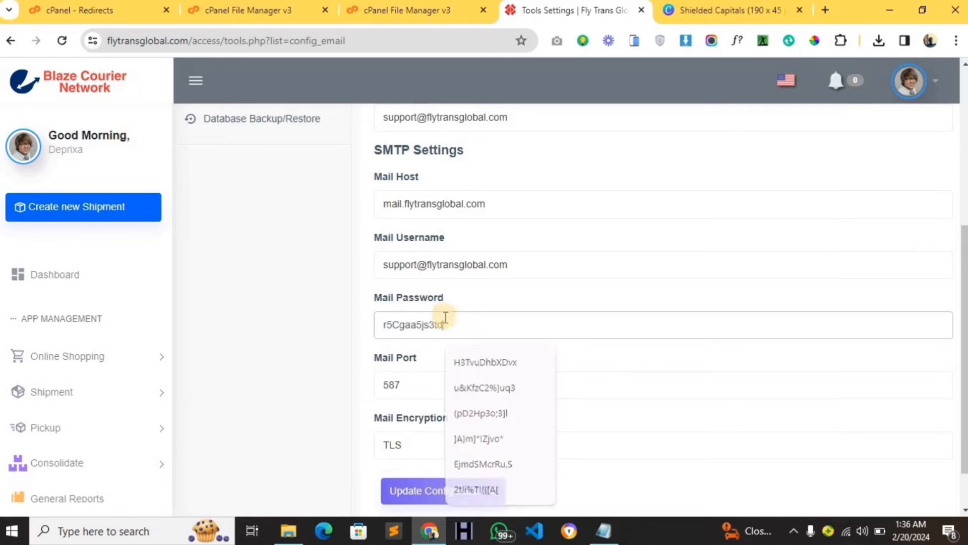
Change the mail port from 587 to 465 and save the email configuration.
{"action": "double_click", "coordinate": [398, 386]}
{"action": "key", "text": "BackSpace"}
{"action": "left_click", "coordinate": [462, 423]}
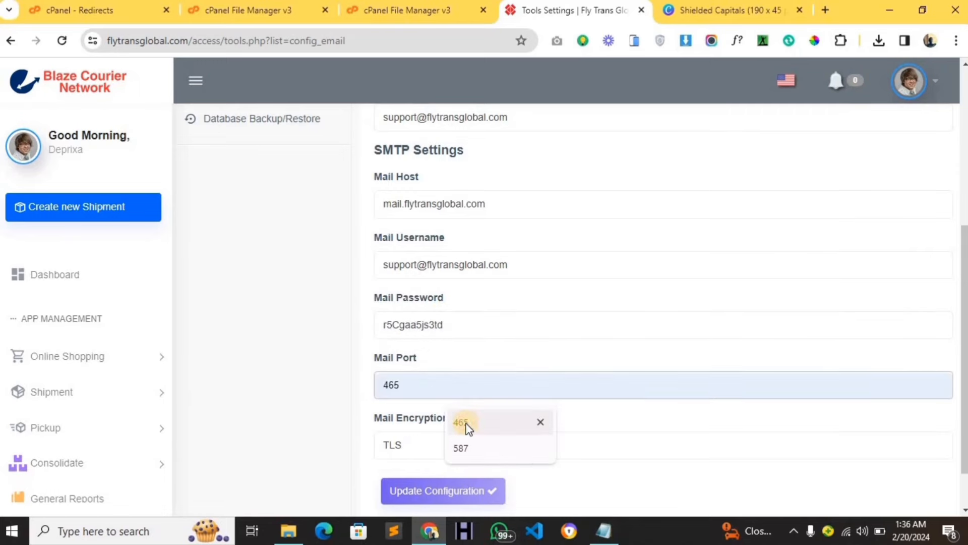
{"action": "left_click", "coordinate": [487, 493]}
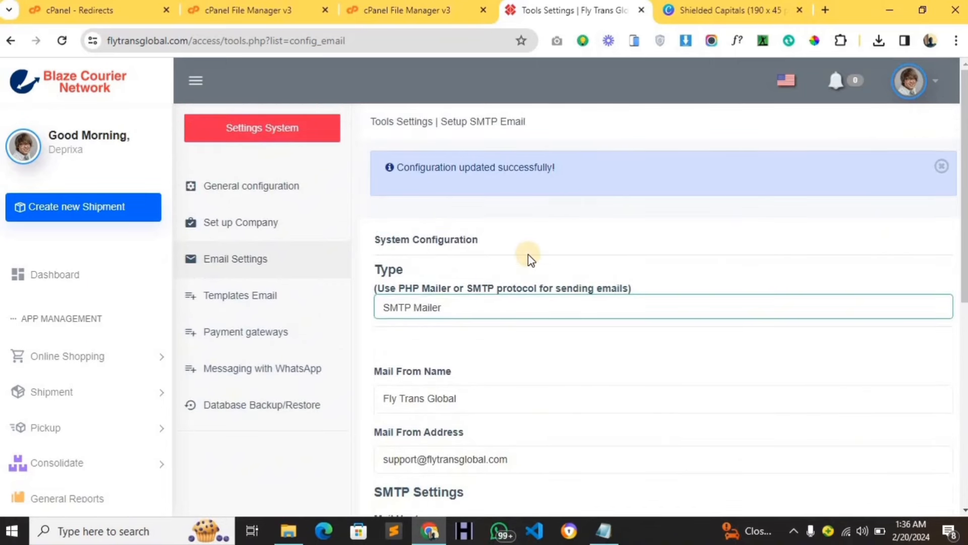
Save the payment gateway settings with Stripe, PayPal, Paystack and proof of payment left enabled.
{"action": "scroll", "coordinate": [247, 281], "scroll_direction": "down", "scroll_amount": 2}
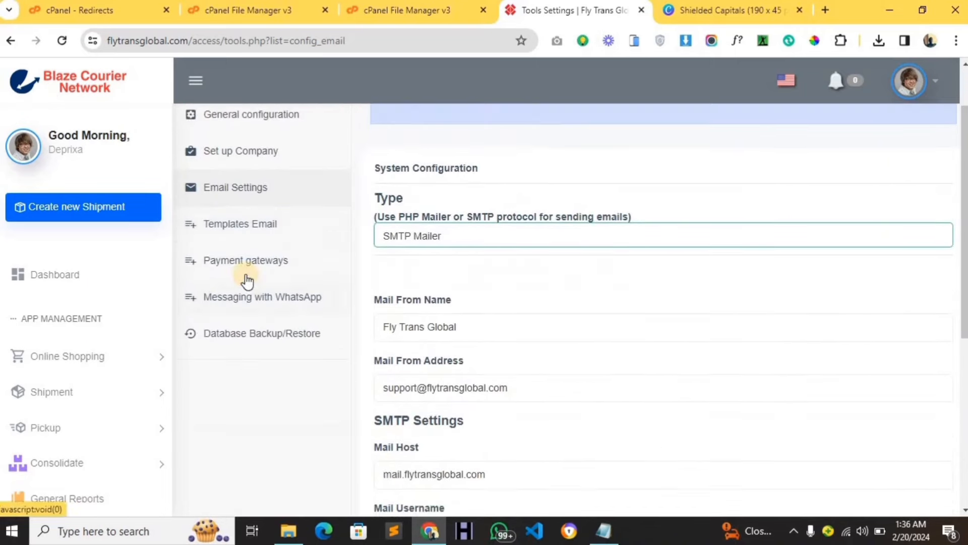
{"action": "left_click", "coordinate": [242, 269]}
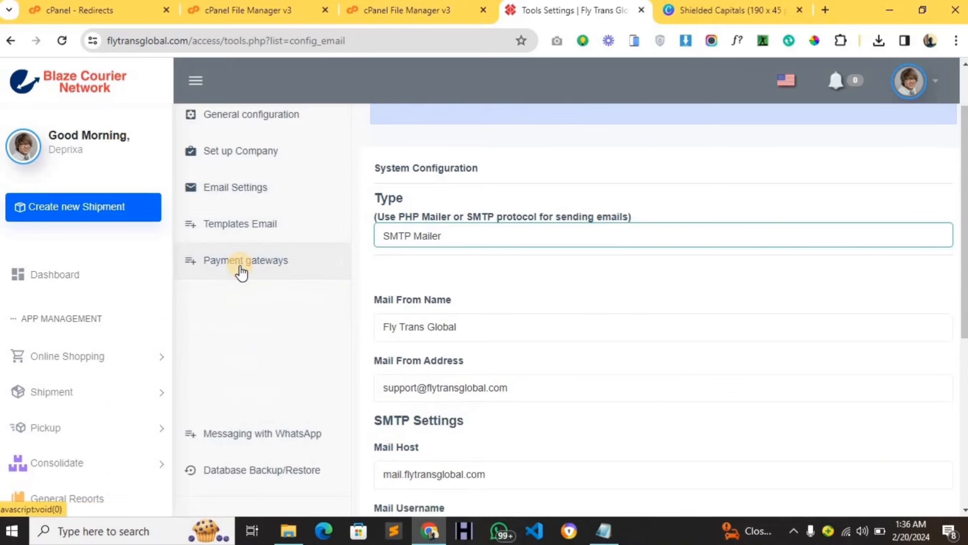
{"action": "scroll", "coordinate": [242, 272], "scroll_direction": "down", "scroll_amount": 2}
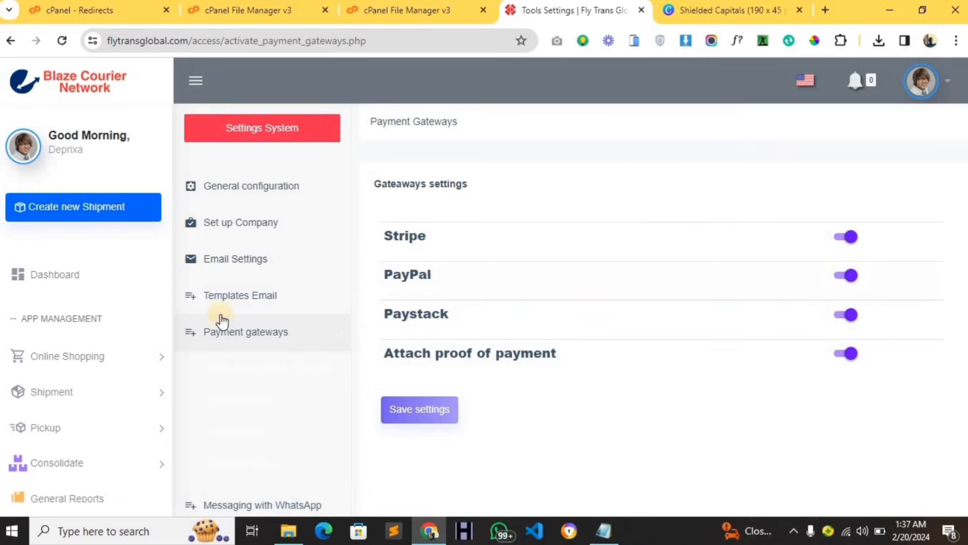
{"action": "scroll", "coordinate": [232, 387], "scroll_direction": "down", "scroll_amount": 2}
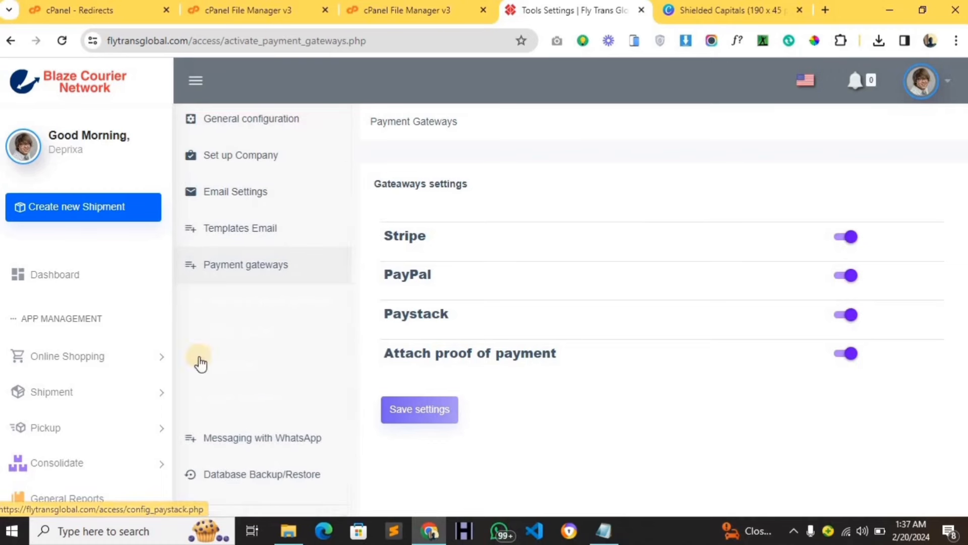
{"action": "left_click", "coordinate": [432, 412]}
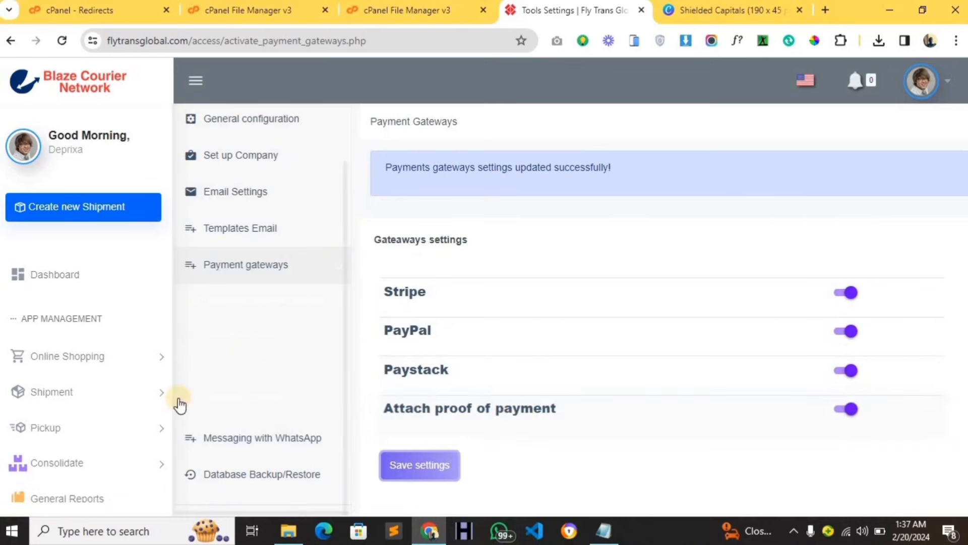
{"action": "scroll", "coordinate": [97, 442], "scroll_direction": "down", "scroll_amount": 5}
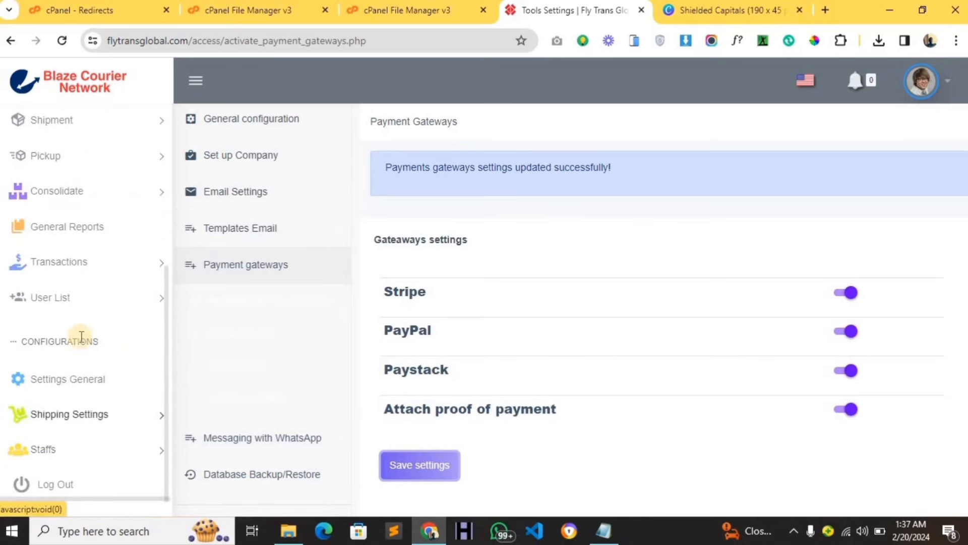
Browse the Shipments and Pickup sections of the sidebar menu.
{"action": "scroll", "coordinate": [76, 378], "scroll_direction": "up", "scroll_amount": 4}
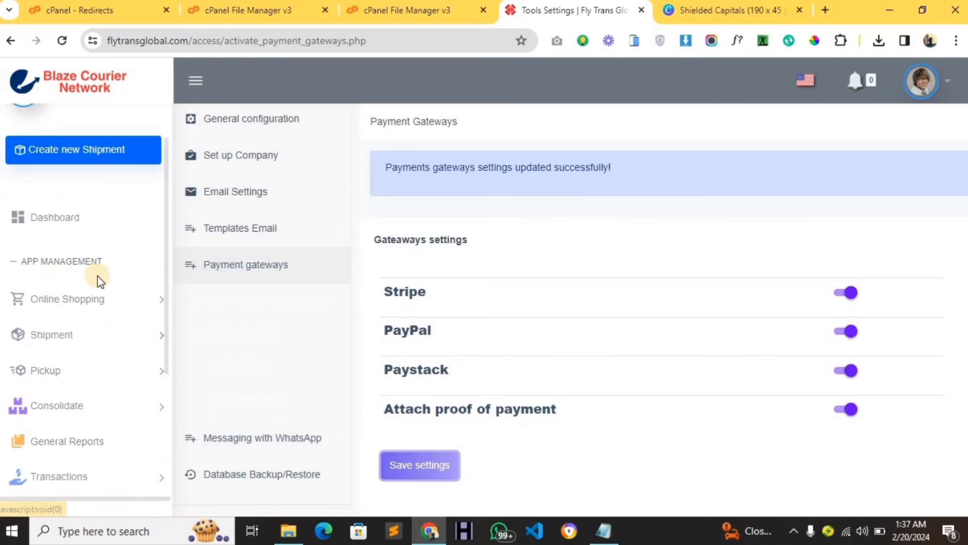
{"action": "left_click", "coordinate": [109, 336]}
{"action": "scroll", "coordinate": [108, 345], "scroll_direction": "down", "scroll_amount": 1}
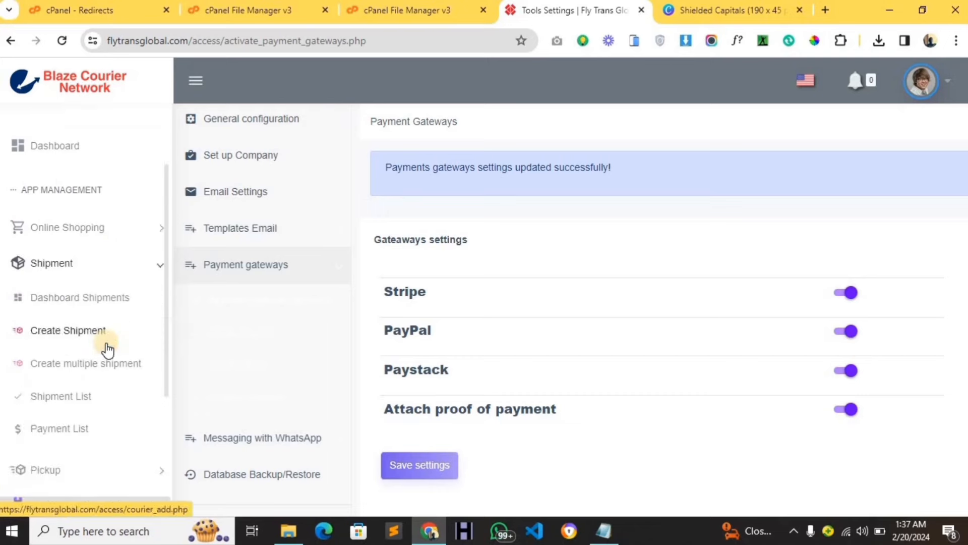
{"action": "scroll", "coordinate": [93, 348], "scroll_direction": "down", "scroll_amount": 1}
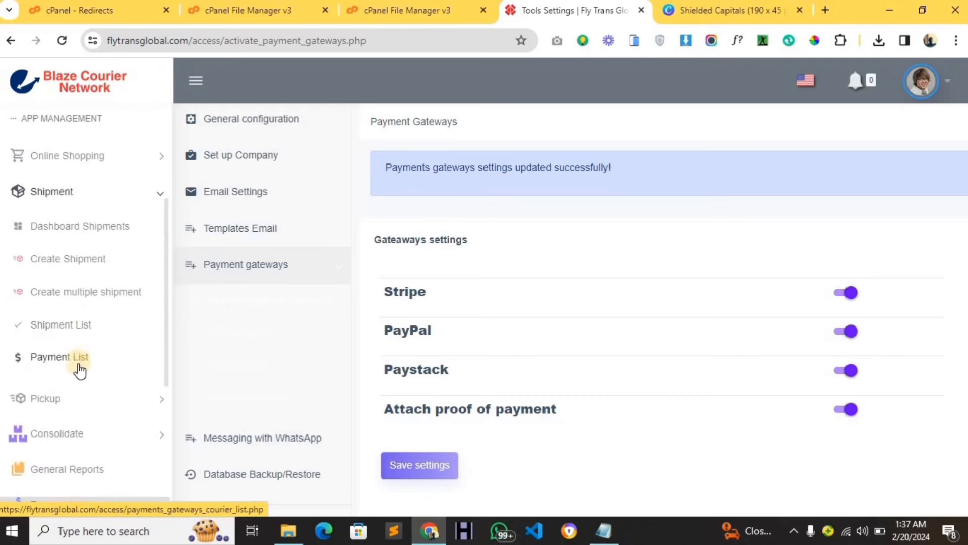
{"action": "scroll", "coordinate": [79, 371], "scroll_direction": "down", "scroll_amount": 1}
{"action": "scroll", "coordinate": [78, 324], "scroll_direction": "up", "scroll_amount": 1}
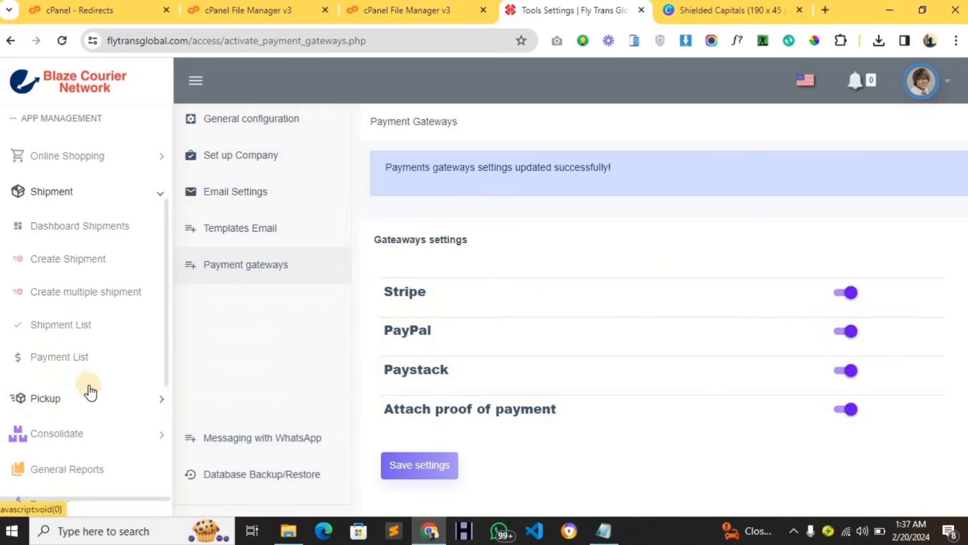
{"action": "scroll", "coordinate": [89, 393], "scroll_direction": "down", "scroll_amount": 1}
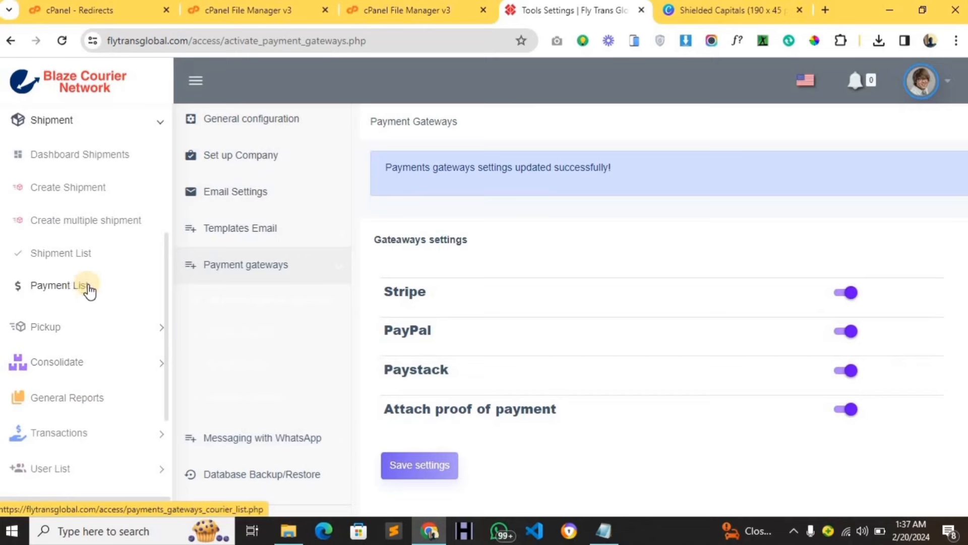
{"action": "left_click", "coordinate": [94, 337]}
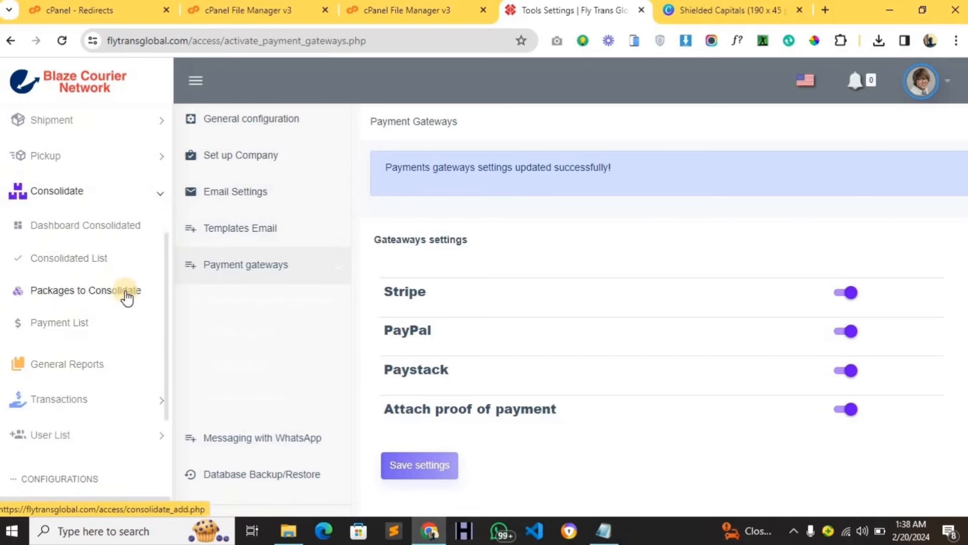
Go to Shipping Settings > Tracking and Invoice.
{"action": "scroll", "coordinate": [125, 296], "scroll_direction": "down", "scroll_amount": 1}
{"action": "scroll", "coordinate": [125, 295], "scroll_direction": "down", "scroll_amount": 1}
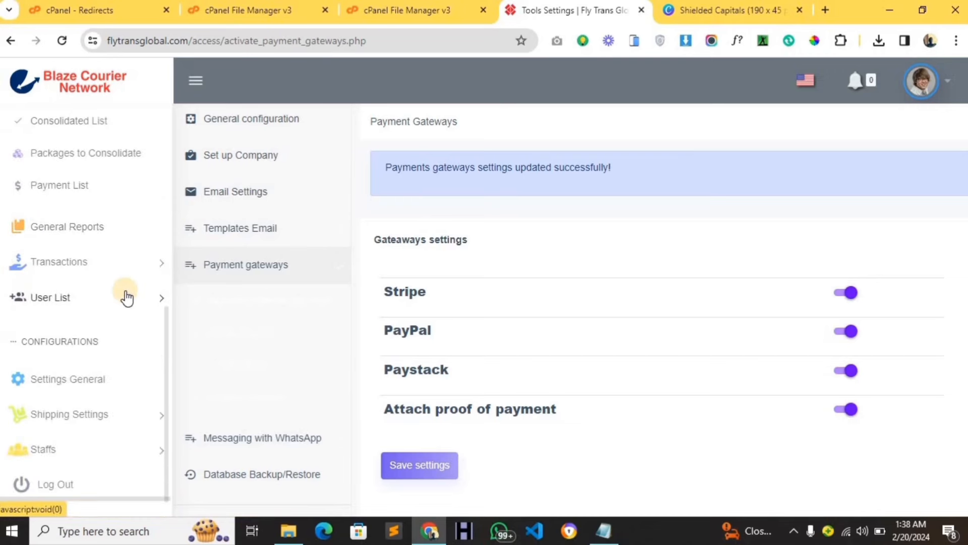
{"action": "left_click", "coordinate": [132, 423]}
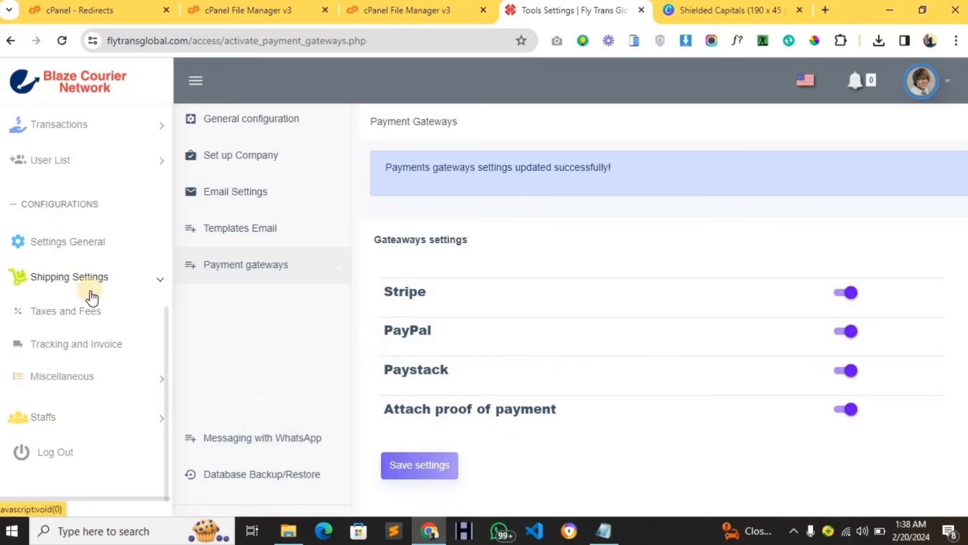
{"action": "left_click", "coordinate": [107, 348]}
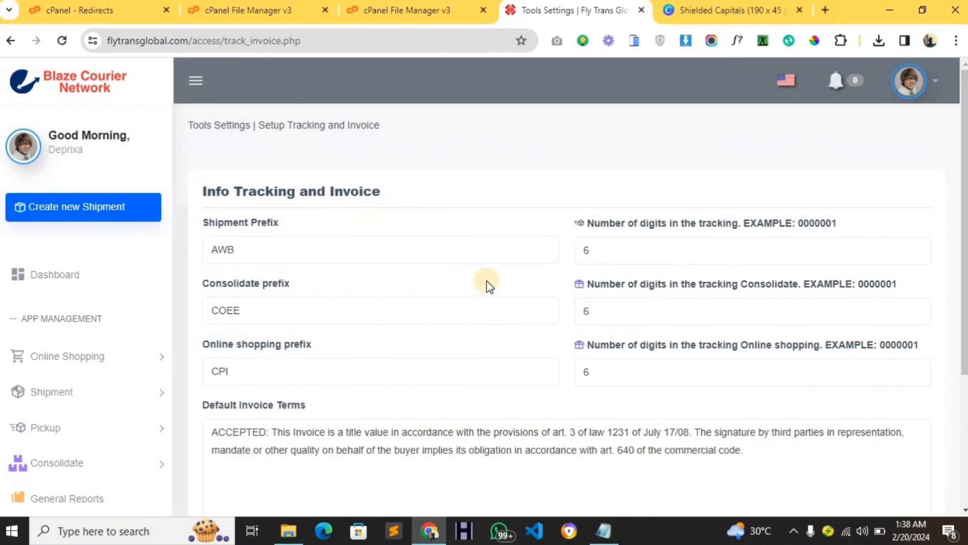
Replace prefix AWB with FT and COEE and CPI with FTG, and use 6 tracking digits.
{"action": "left_click_drag", "start_coordinate": [247, 247], "coordinate": [218, 248]}
{"action": "key", "text": "BackSpace"}
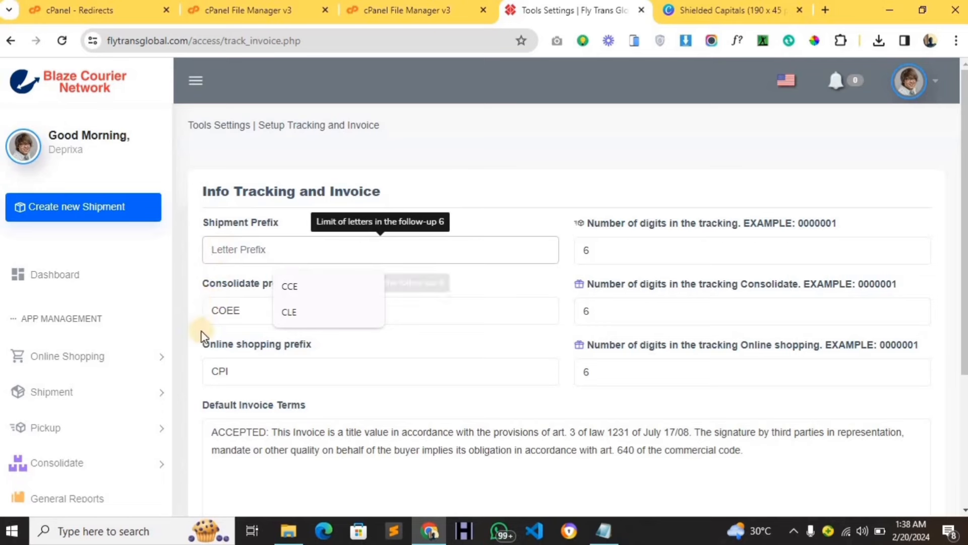
{"action": "type", "text": "F"}
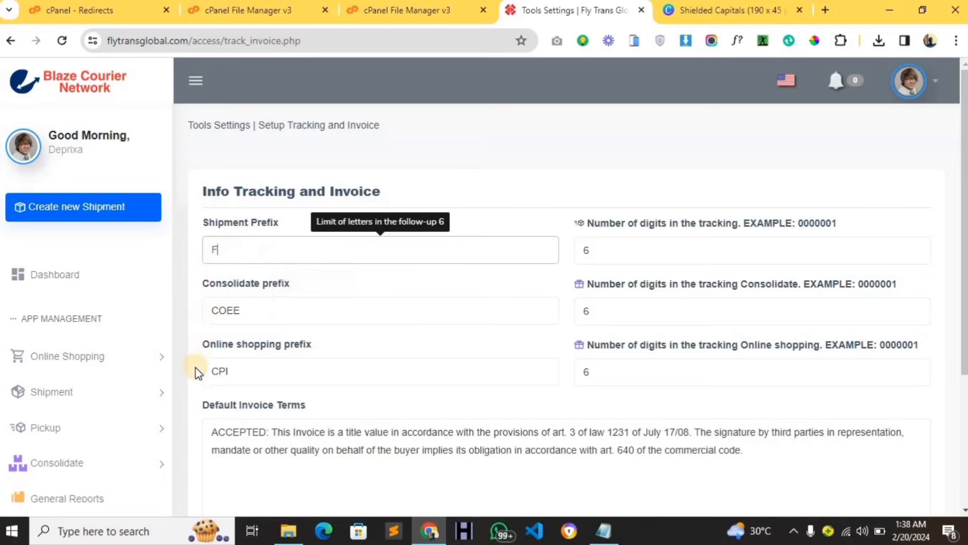
{"action": "type", "text": "TG"}
{"action": "left_click", "coordinate": [588, 248]}
{"action": "key", "text": "BackSpace"}
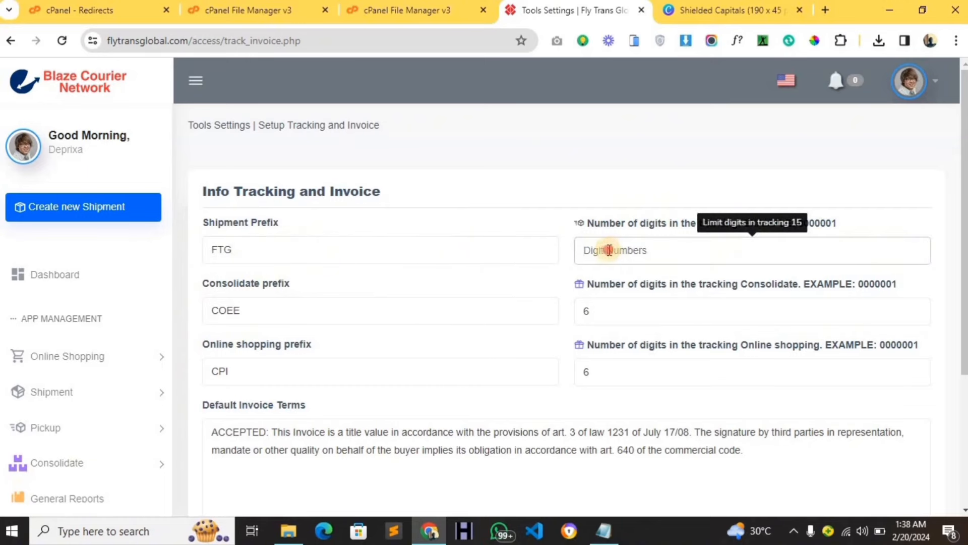
{"action": "type", "text": "6"}
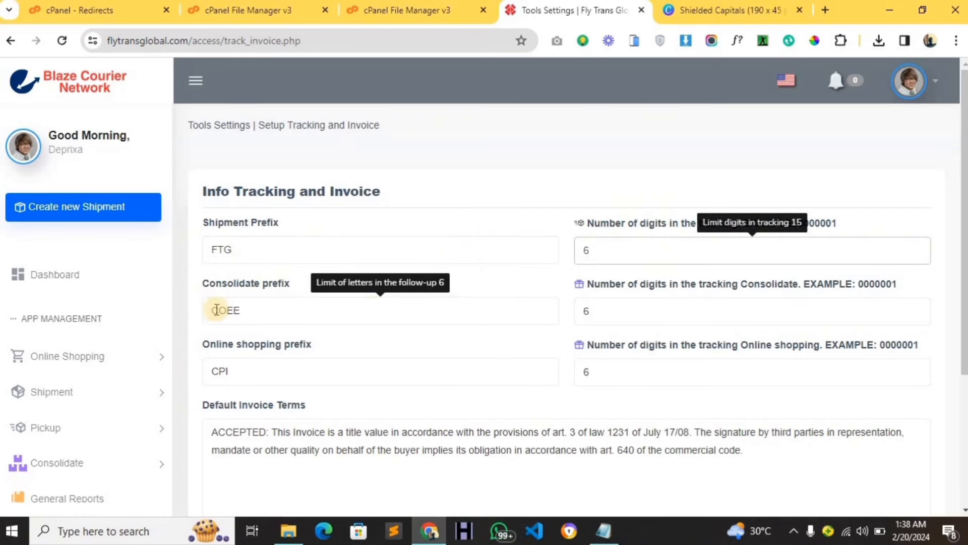
{"action": "left_click_drag", "start_coordinate": [262, 312], "coordinate": [201, 314]}
{"action": "key", "text": "BackSpace"}
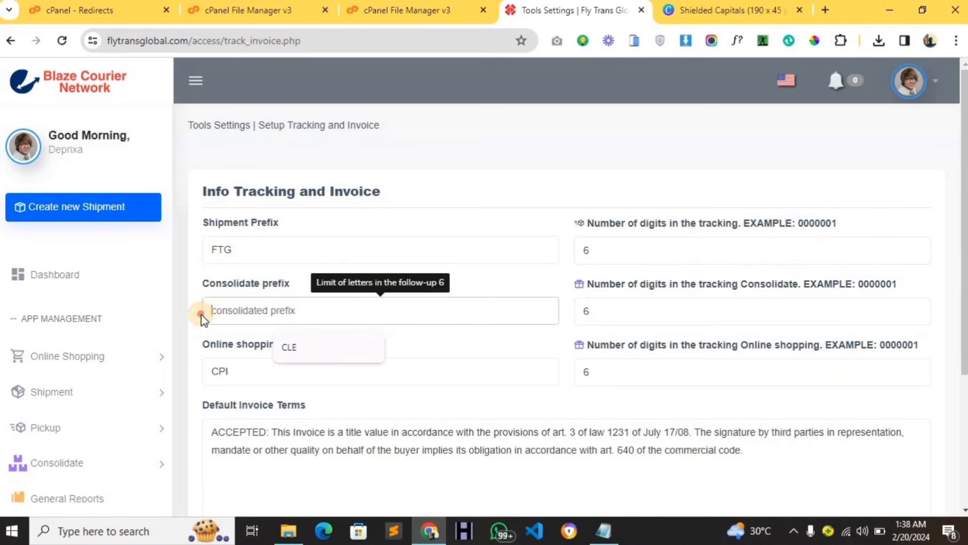
{"action": "type", "text": "FTG"}
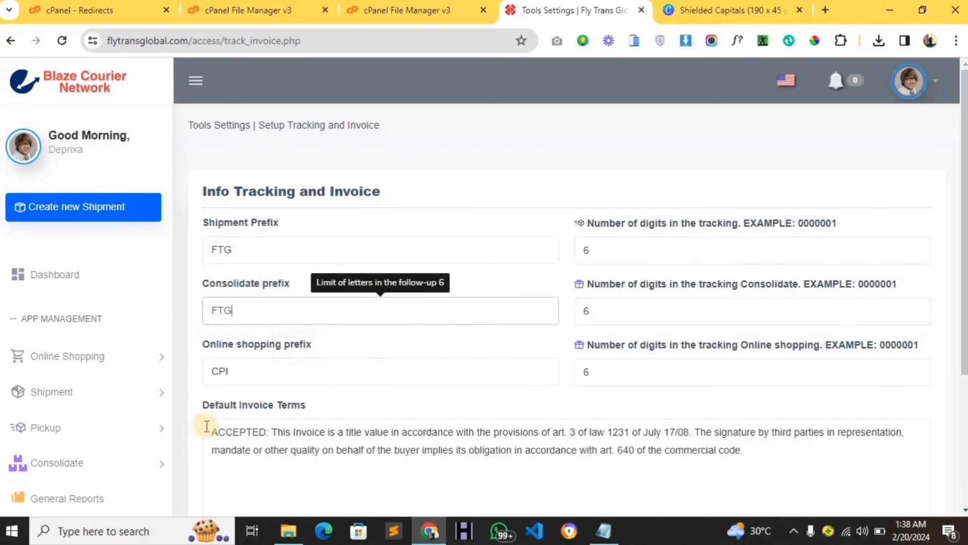
{"action": "left_click_drag", "start_coordinate": [282, 371], "coordinate": [162, 370]}
{"action": "key", "text": "BackSpace"}
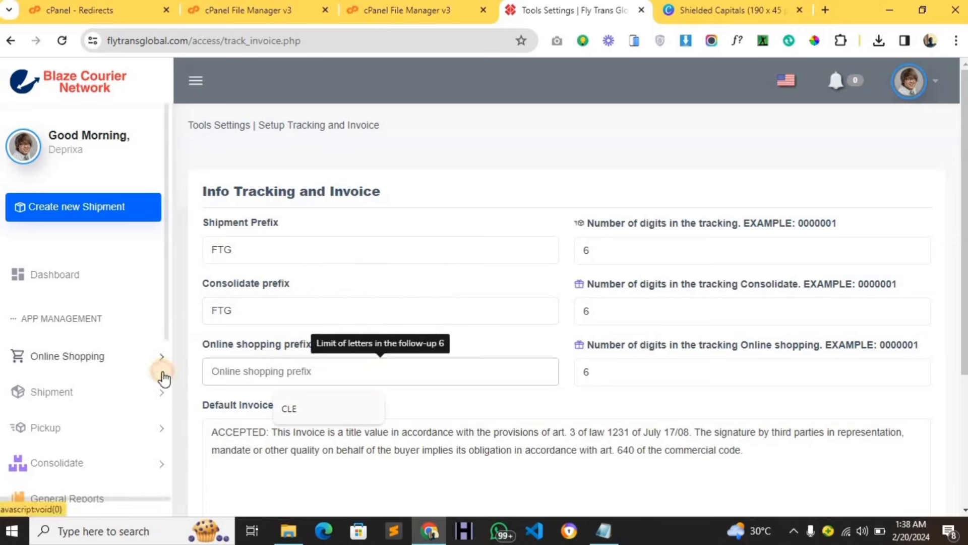
{"action": "type", "text": "FTG"}
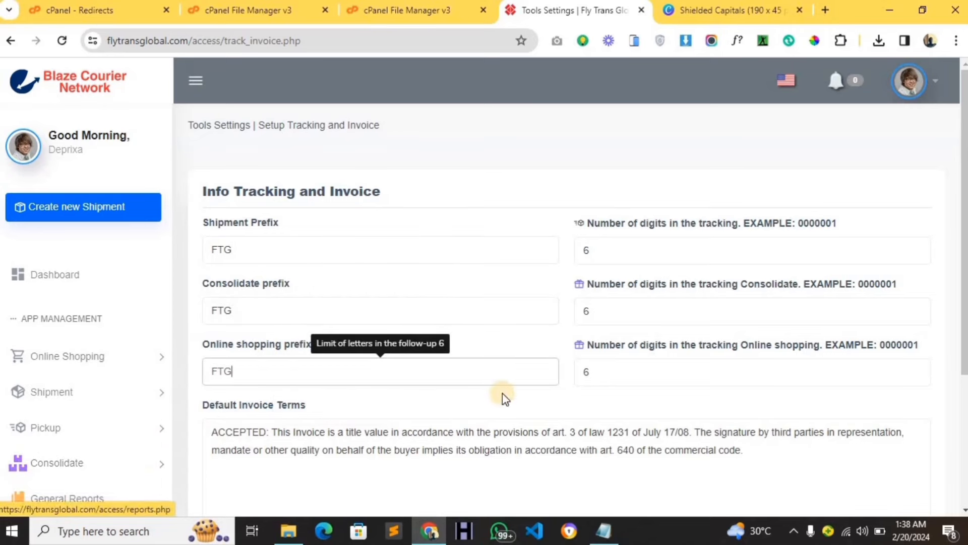
Replace the COMPANY SIGNATURE text in the invoice company signing field.
{"action": "scroll", "coordinate": [503, 395], "scroll_direction": "down", "scroll_amount": 3}
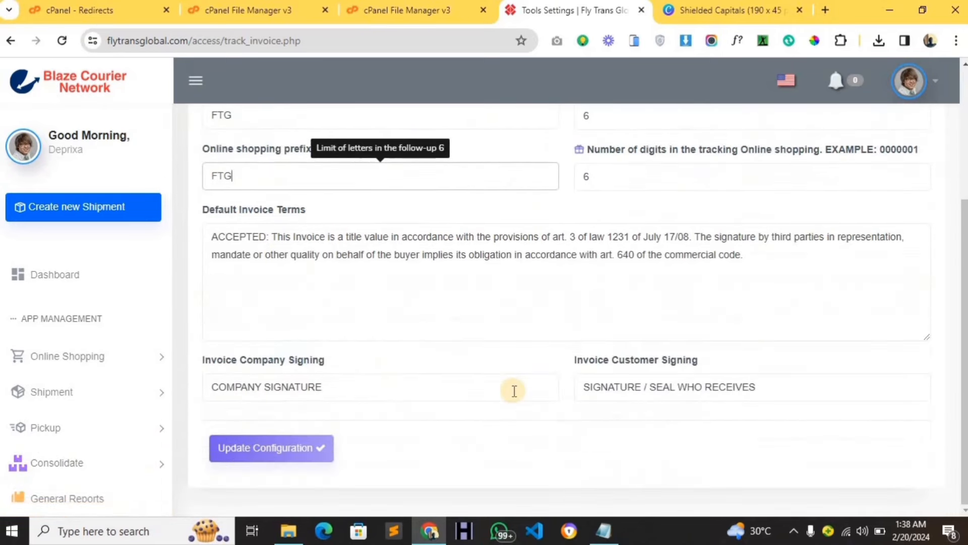
{"action": "triple_click", "coordinate": [424, 374]}
{"action": "key", "text": "BackSpace"}
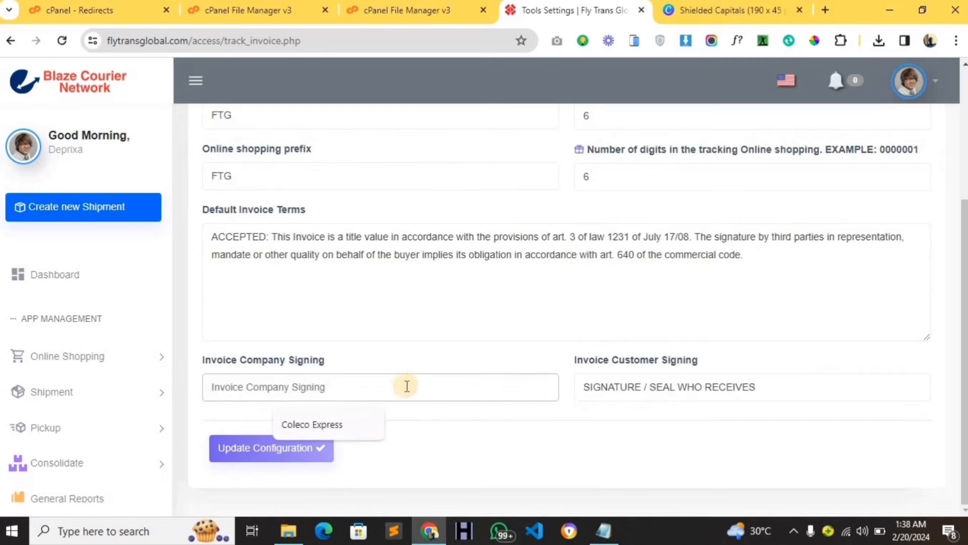
{"action": "type", "text": "f"}
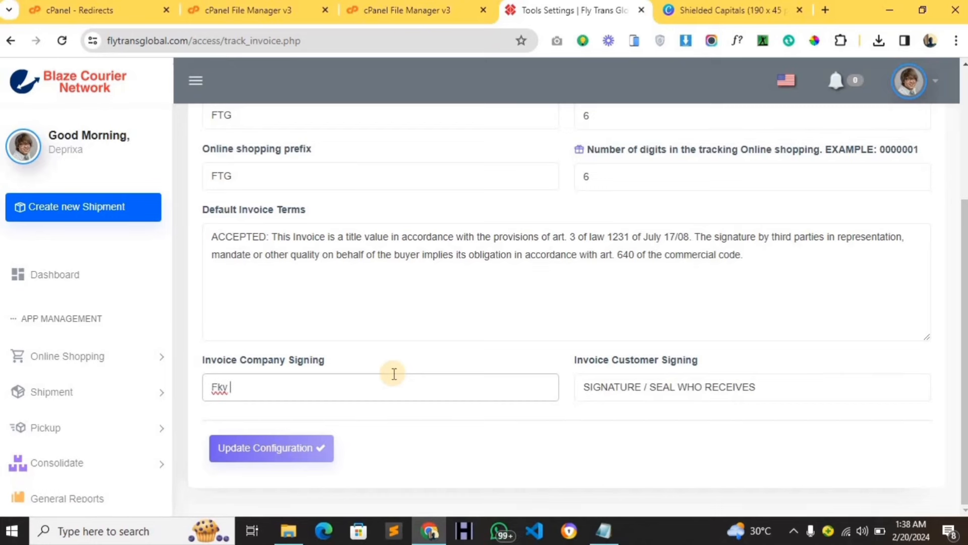
{"action": "type", "text": "F"}
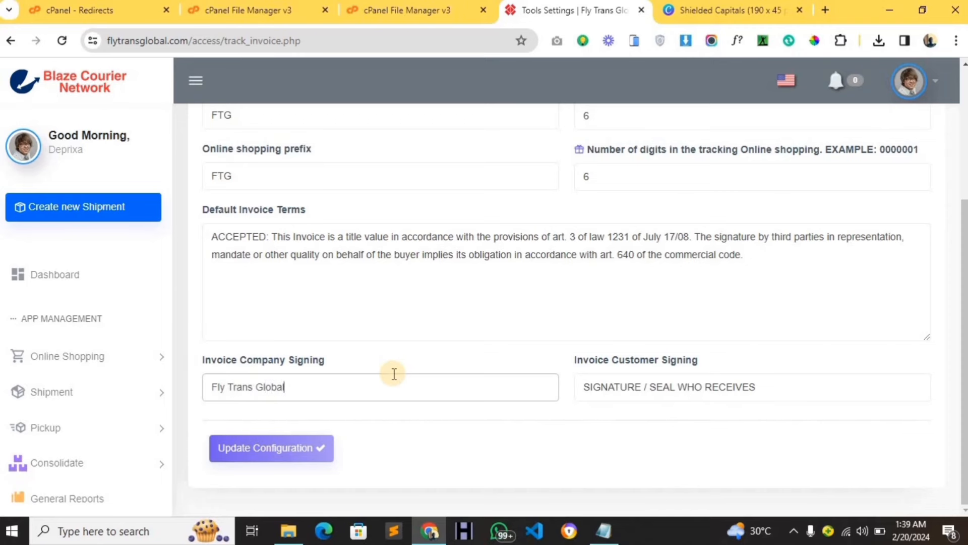
Set invoice customer signing to 'customer signature' and save the tracking and invoice configuration.
{"action": "left_click", "coordinate": [691, 387]}
{"action": "key", "text": "ctrl+a"}
{"action": "key", "text": "BackSpace"}
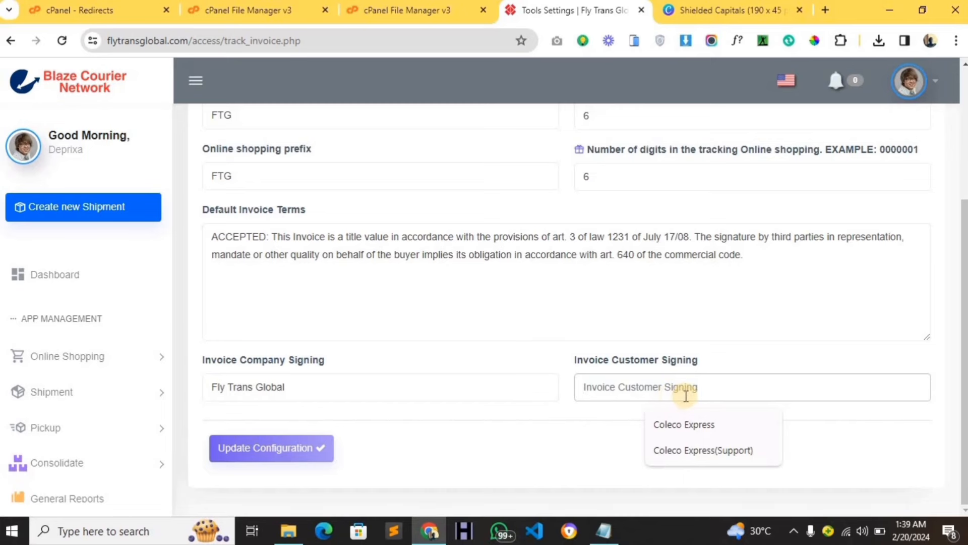
{"action": "type", "text": "customer sign"}
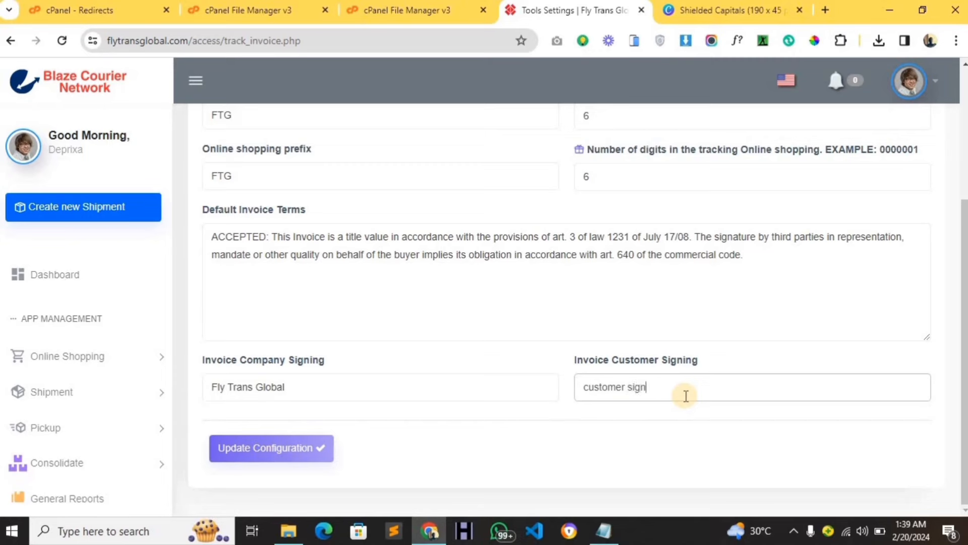
{"action": "type", "text": "ature"}
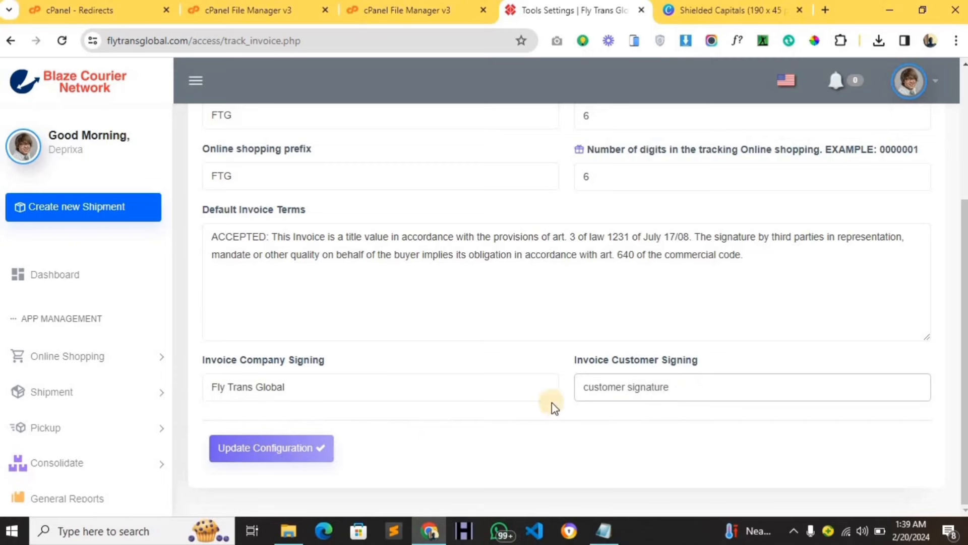
{"action": "left_click", "coordinate": [296, 449]}
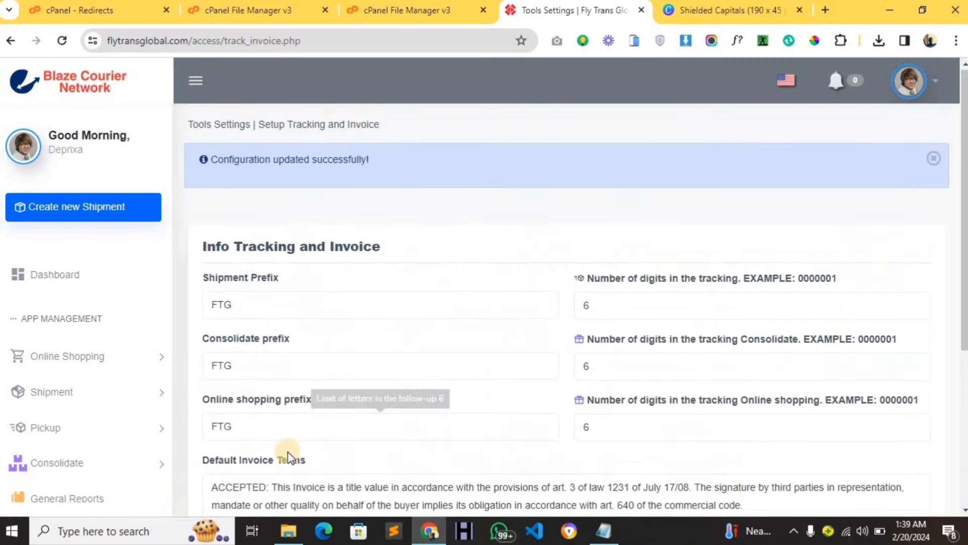
Open the List of Offices from the Miscellaneous settings menu.
{"action": "scroll", "coordinate": [234, 298], "scroll_direction": "down", "scroll_amount": 4}
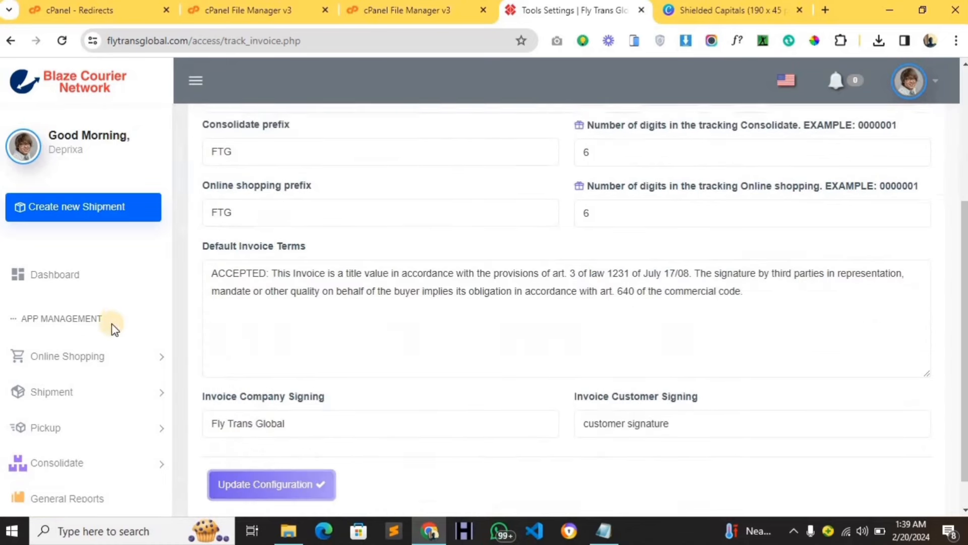
{"action": "scroll", "coordinate": [108, 320], "scroll_direction": "down", "scroll_amount": 7}
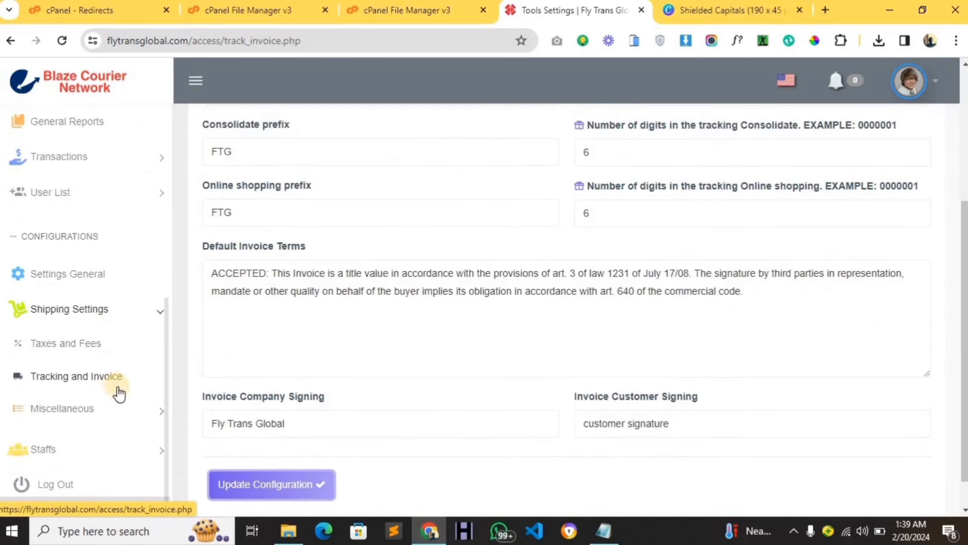
{"action": "left_click", "coordinate": [153, 418]}
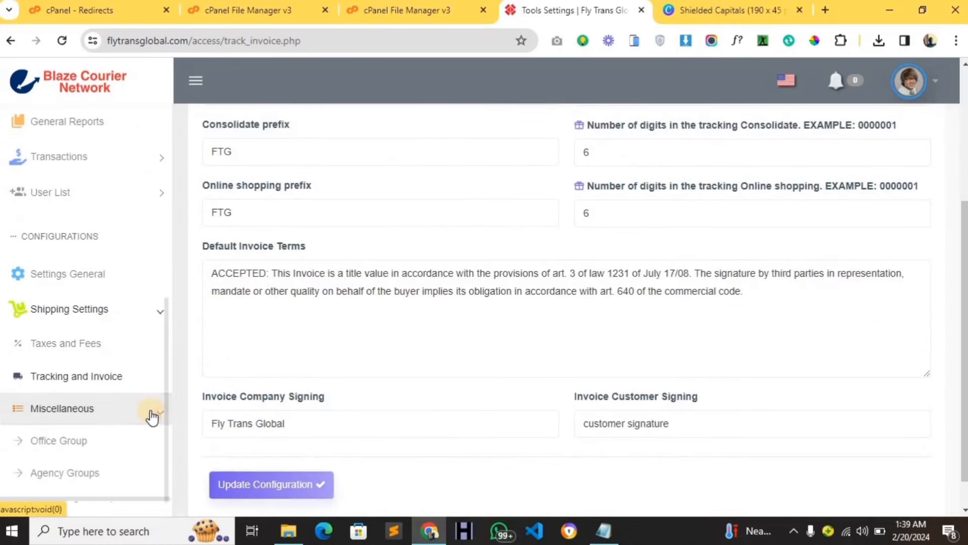
{"action": "scroll", "coordinate": [104, 411], "scroll_direction": "down", "scroll_amount": 2}
{"action": "scroll", "coordinate": [101, 398], "scroll_direction": "down", "scroll_amount": 6}
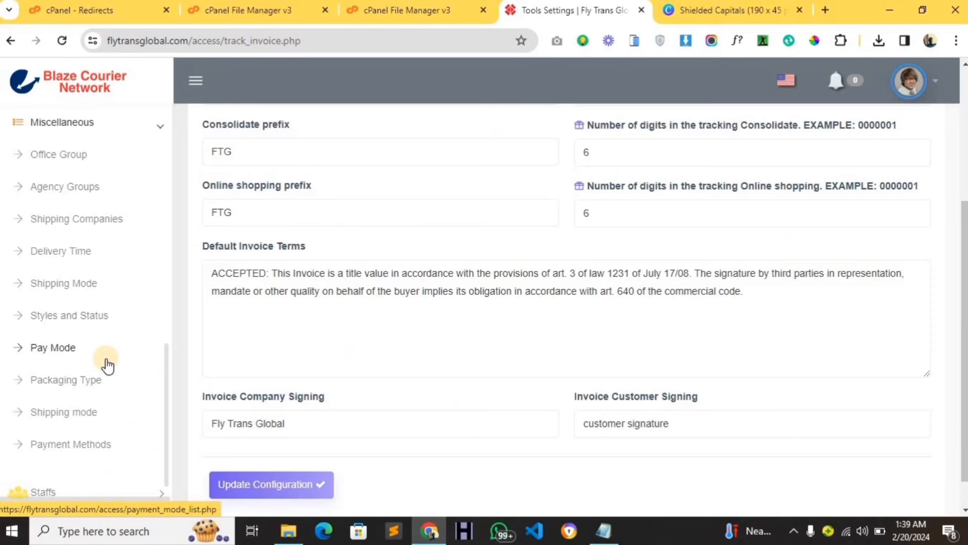
{"action": "left_click", "coordinate": [30, 168]}
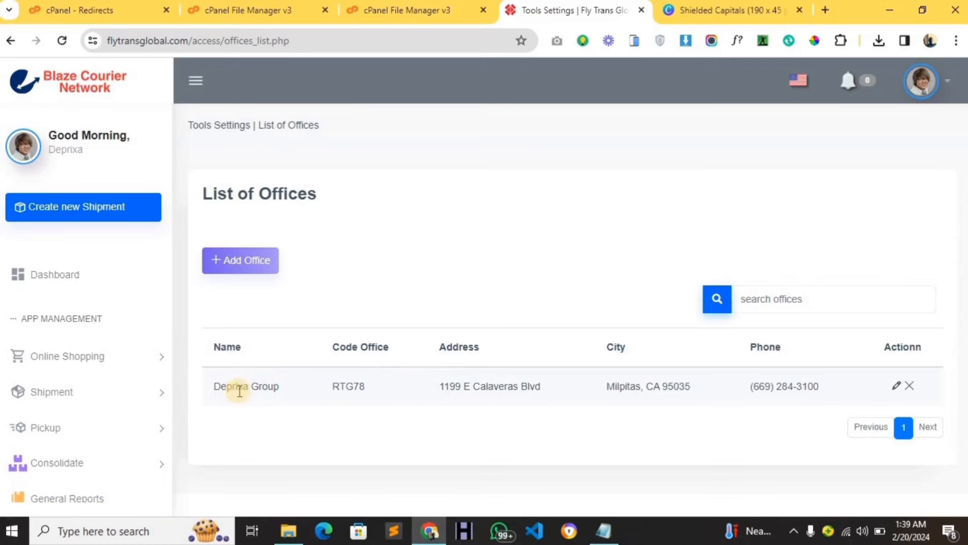
Rename the Deprixa Group office to Fly Trans Global and save it.
{"action": "left_click", "coordinate": [895, 387]}
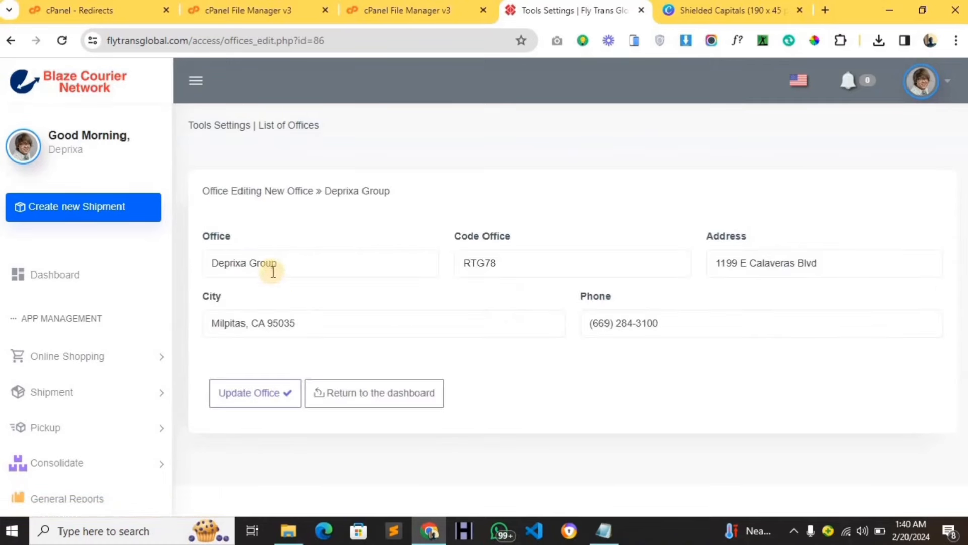
{"action": "left_click_drag", "start_coordinate": [276, 266], "coordinate": [208, 263]}
{"action": "key", "text": "BackSpace"}
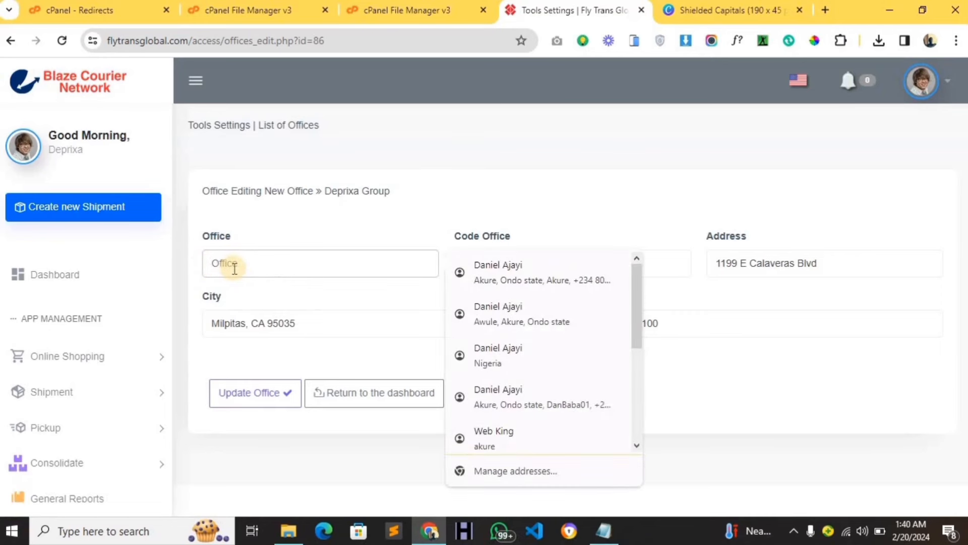
{"action": "type", "text": "F"}
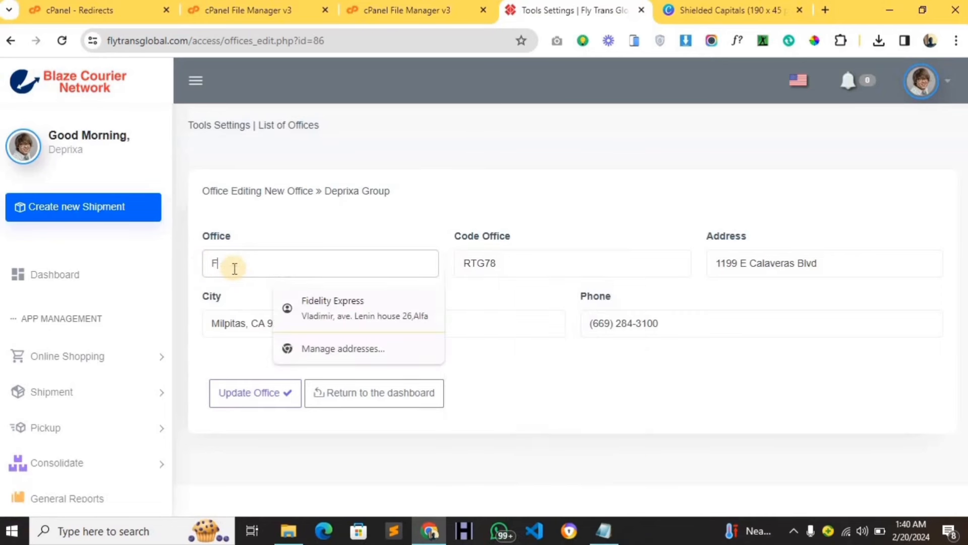
{"action": "type", "text": "ly Transa"}
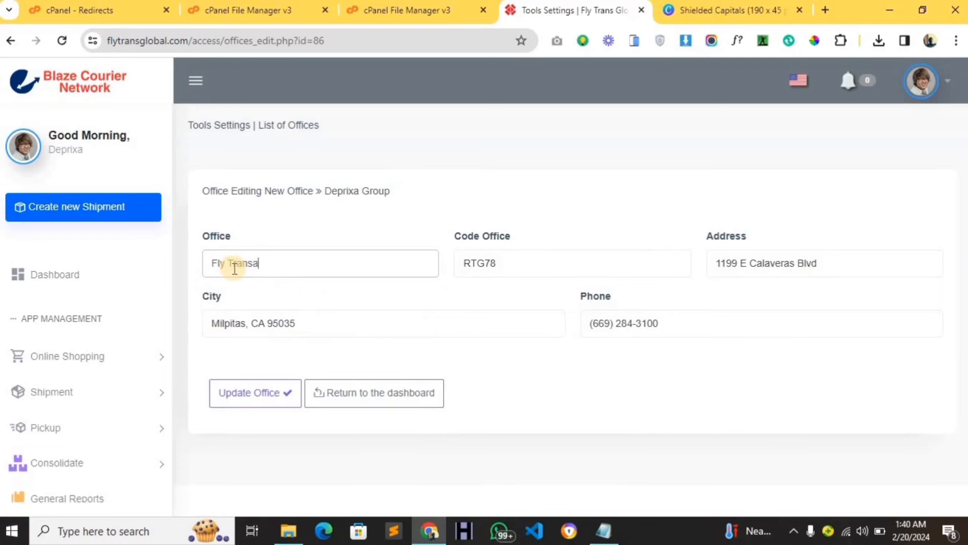
{"action": "key", "text": "ctrl+a"}
{"action": "type", "text": "Fly"}
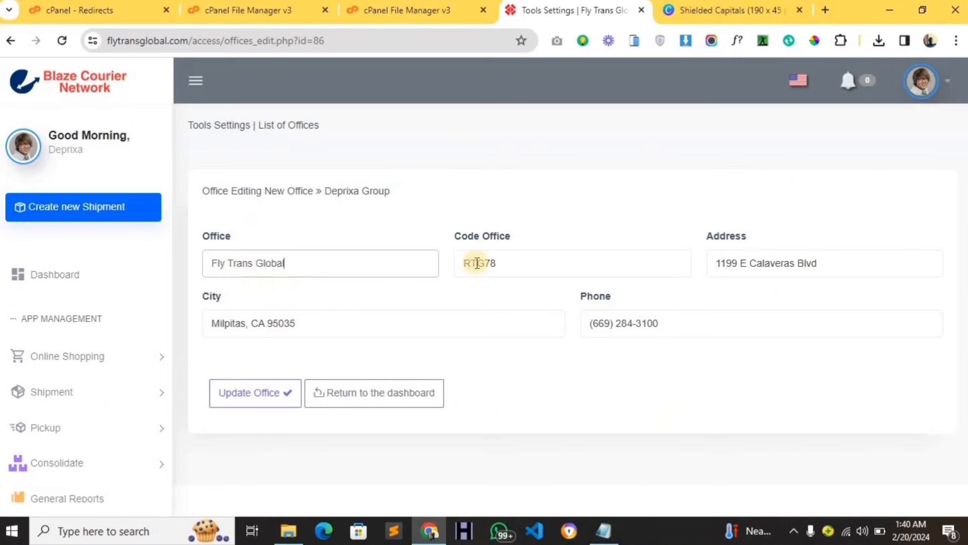
{"action": "left_click", "coordinate": [228, 403]}
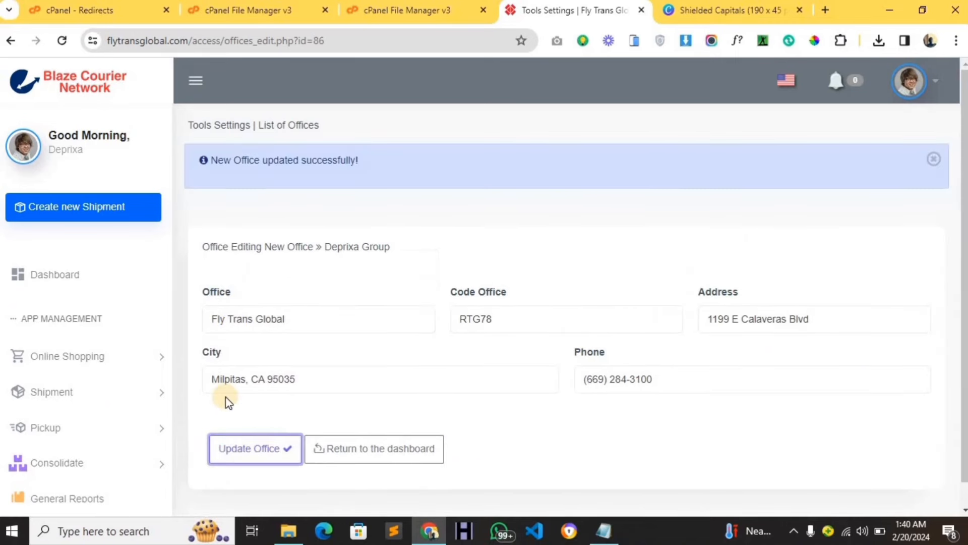
Open Shipping Settings > Miscellaneous > Agency Groups.
{"action": "scroll", "coordinate": [20, 374], "scroll_direction": "down", "scroll_amount": 5}
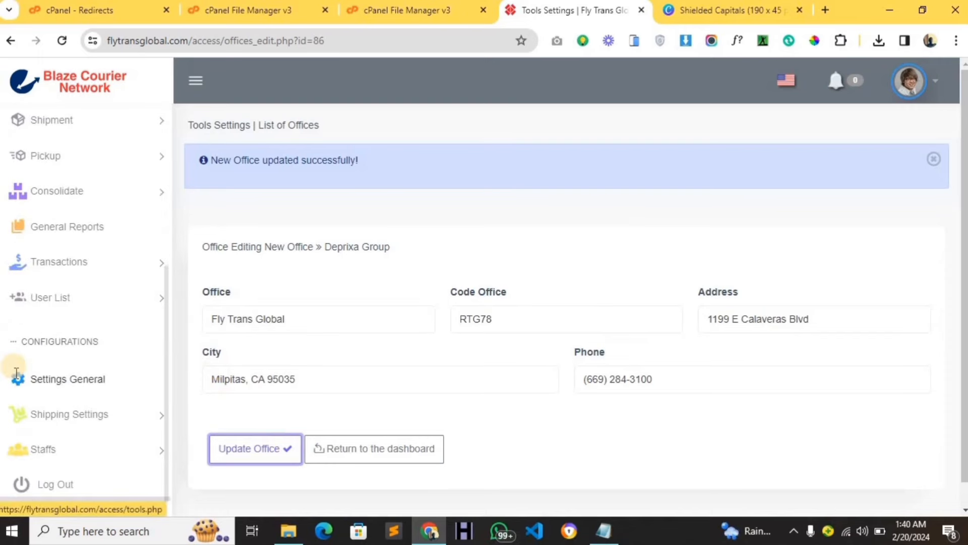
{"action": "left_click", "coordinate": [101, 425]}
{"action": "scroll", "coordinate": [101, 426], "scroll_direction": "down", "scroll_amount": 1}
{"action": "left_click", "coordinate": [101, 448]}
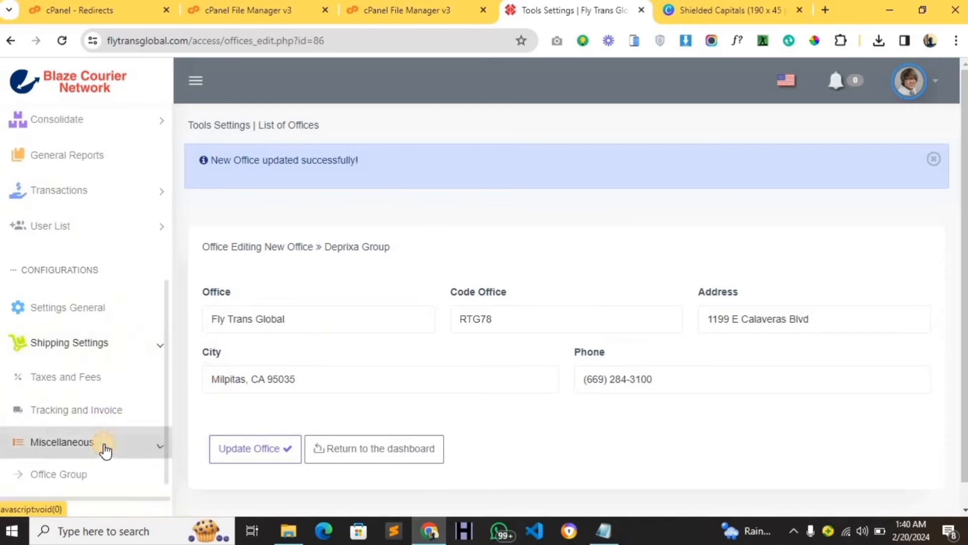
{"action": "scroll", "coordinate": [96, 444], "scroll_direction": "down", "scroll_amount": 1}
{"action": "scroll", "coordinate": [86, 437], "scroll_direction": "down", "scroll_amount": 3}
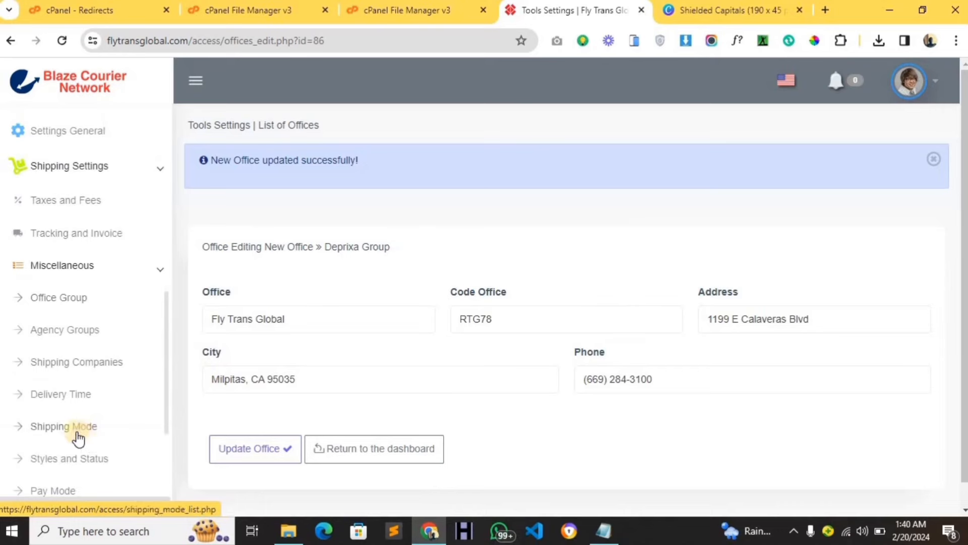
{"action": "left_click", "coordinate": [54, 334]}
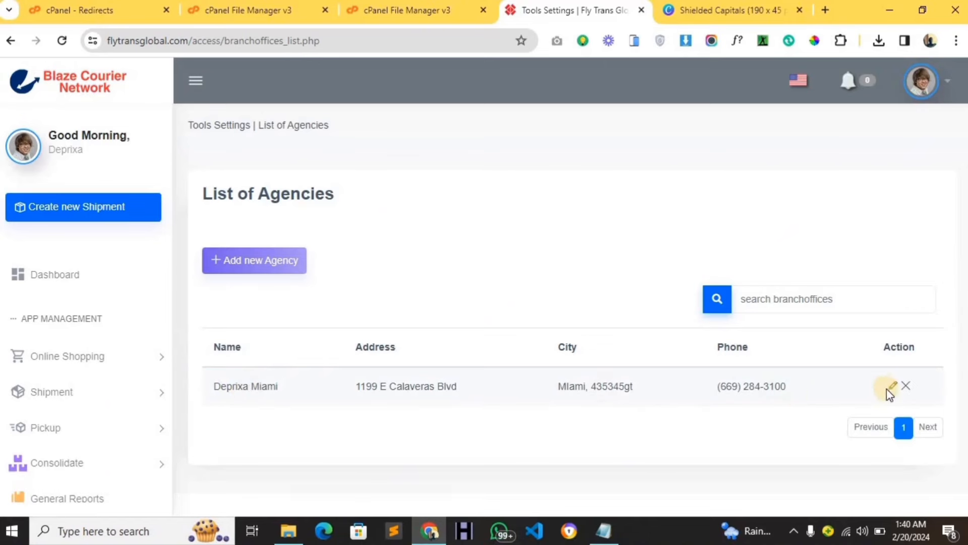
Rename the Deprixa Miami agency to Fly Trans Global and save it.
{"action": "left_click", "coordinate": [892, 392]}
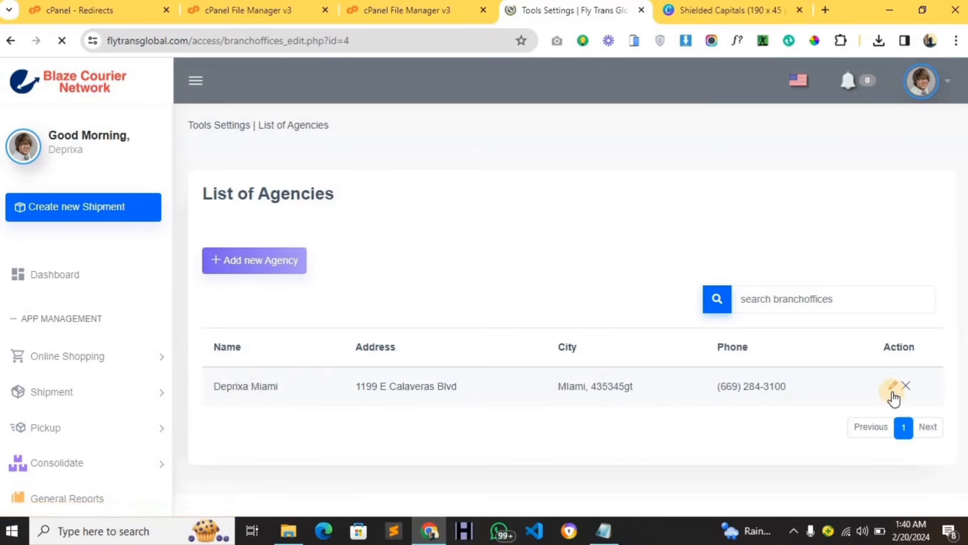
{"action": "left_click_drag", "start_coordinate": [317, 280], "coordinate": [212, 283]}
{"action": "key", "text": "BackSpace"}
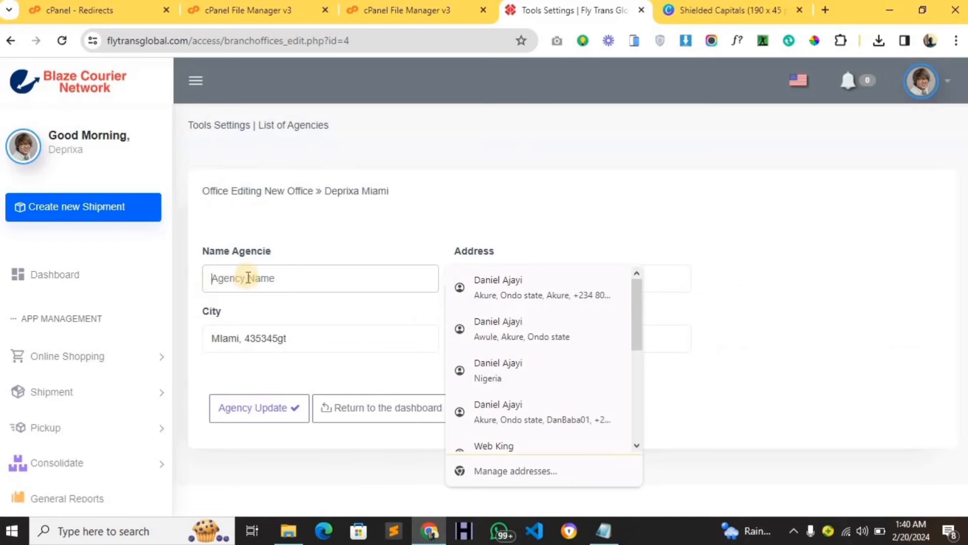
{"action": "type", "text": "Fly Trans Global"}
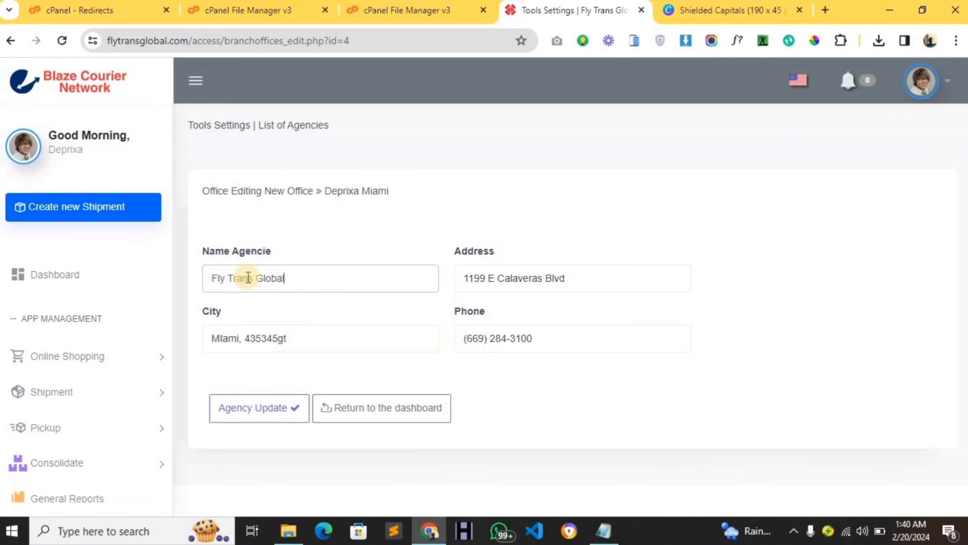
{"action": "left_click", "coordinate": [277, 406]}
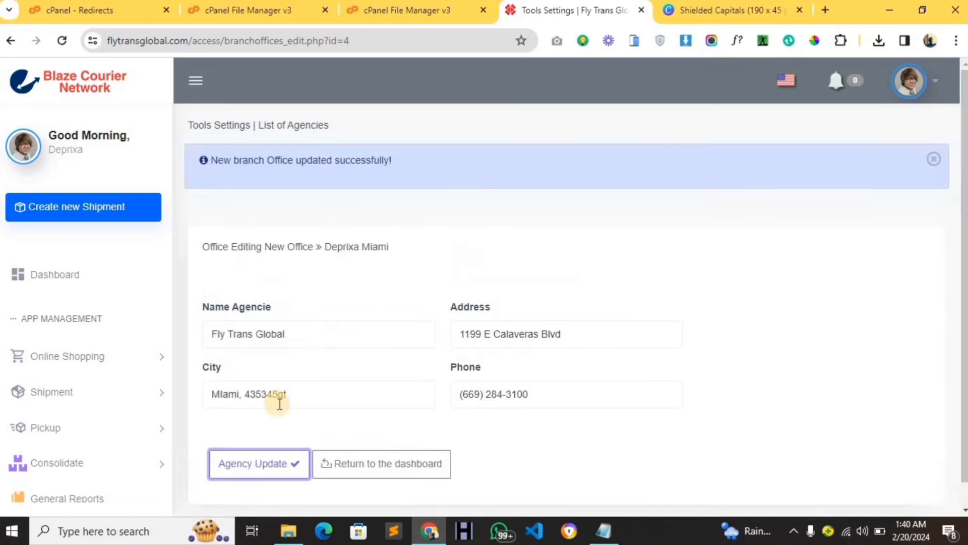
Expand the Miscellaneous settings menu in the sidebar.
{"action": "scroll", "coordinate": [131, 393], "scroll_direction": "down", "scroll_amount": 5}
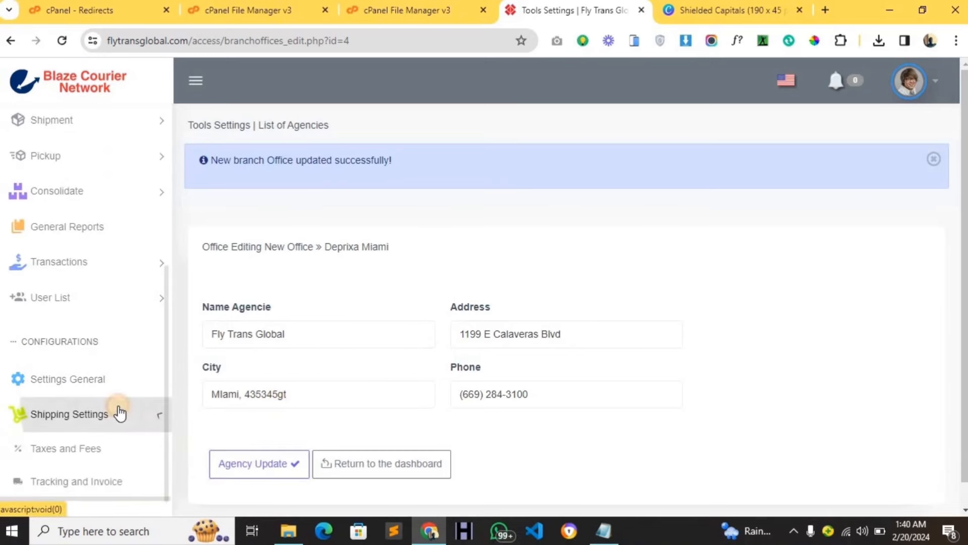
{"action": "scroll", "coordinate": [119, 429], "scroll_direction": "down", "scroll_amount": 2}
{"action": "left_click", "coordinate": [112, 409]}
{"action": "scroll", "coordinate": [113, 416], "scroll_direction": "down", "scroll_amount": 1}
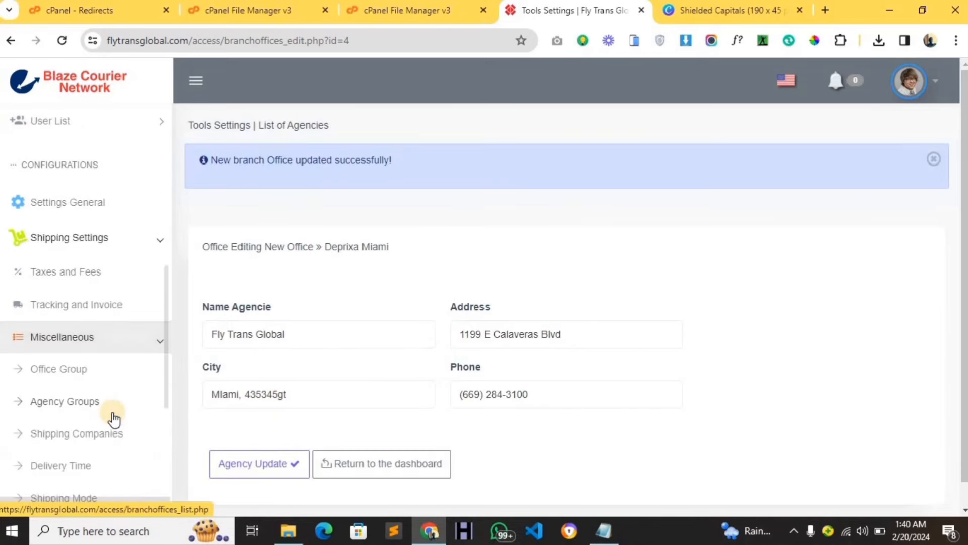
{"action": "scroll", "coordinate": [114, 418], "scroll_direction": "down", "scroll_amount": 1}
Rename the Deprixa Express courier company to Fly Trans Global.
{"action": "left_click", "coordinate": [98, 359]}
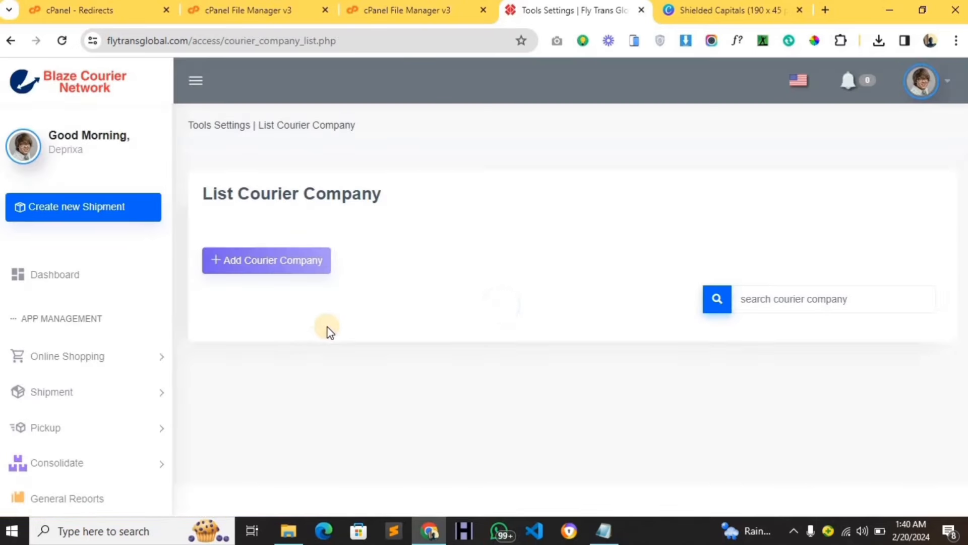
{"action": "scroll", "coordinate": [244, 369], "scroll_direction": "down", "scroll_amount": 1}
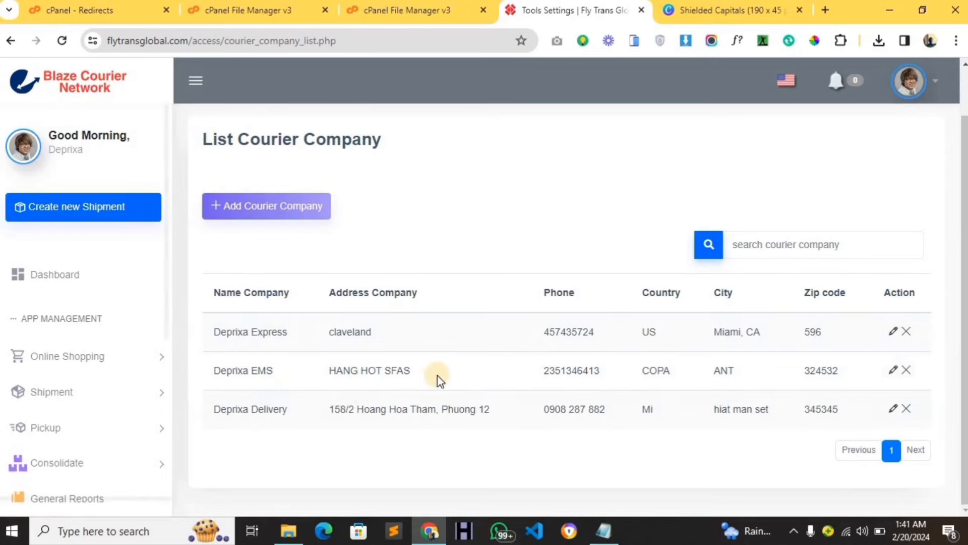
{"action": "left_click", "coordinate": [896, 331]}
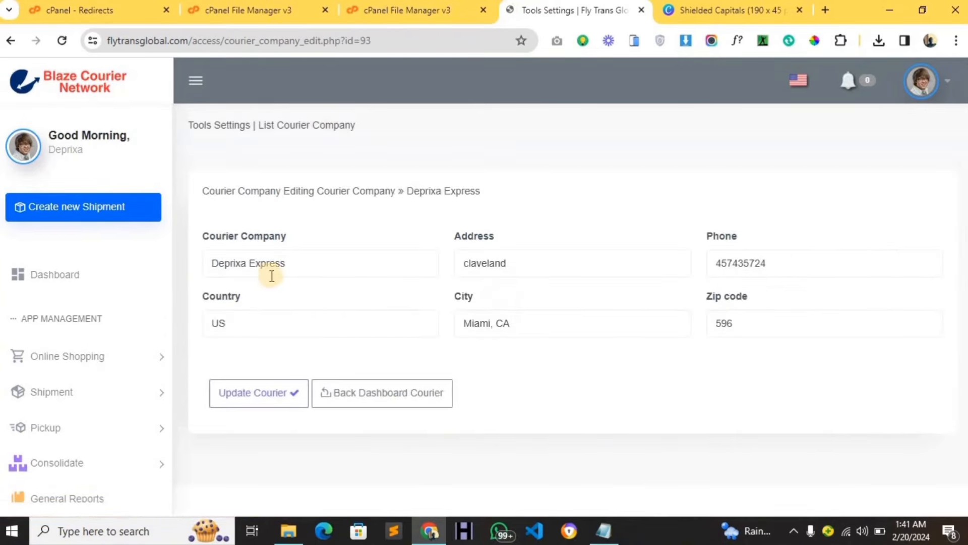
{"action": "left_click_drag", "start_coordinate": [295, 268], "coordinate": [187, 268]}
{"action": "key", "text": "BackSpace"}
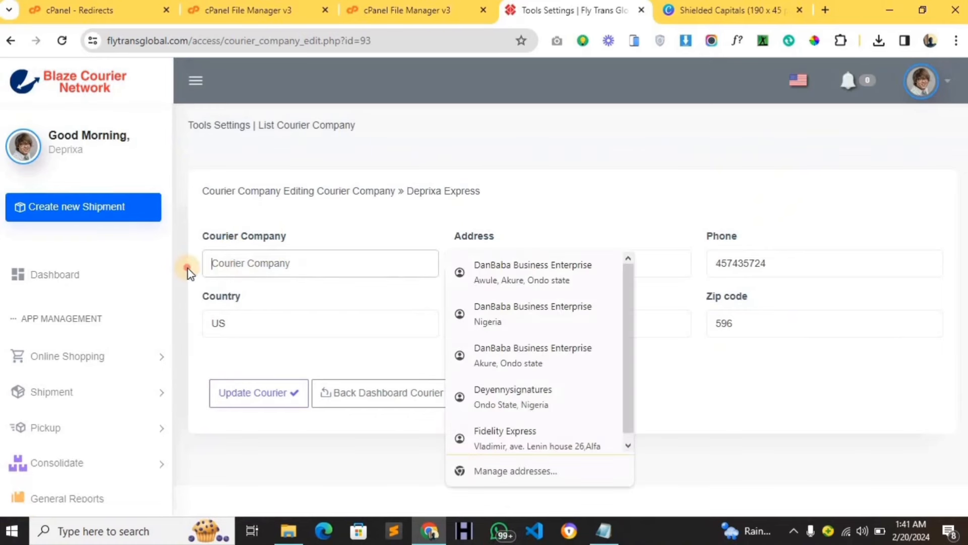
{"action": "type", "text": "F"}
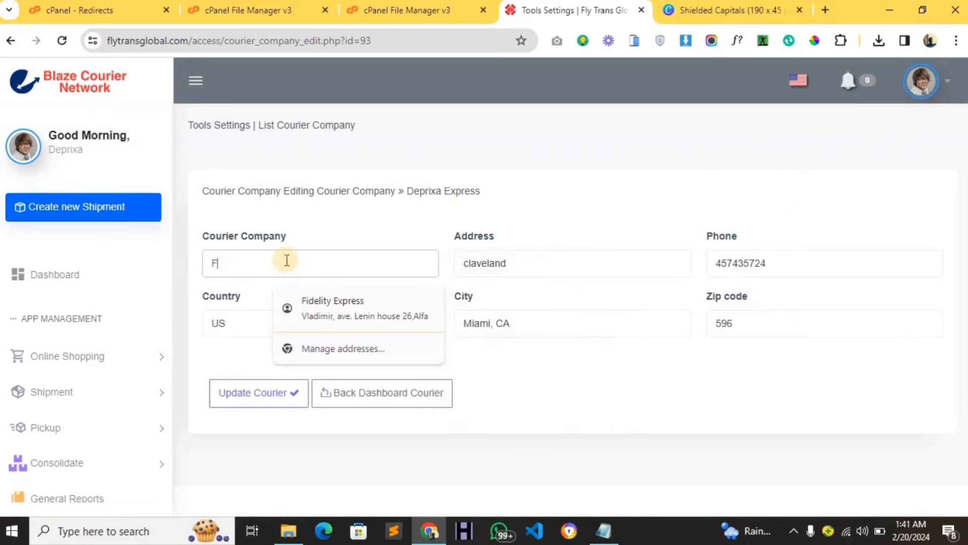
{"action": "type", "text": "ly Trans Global"}
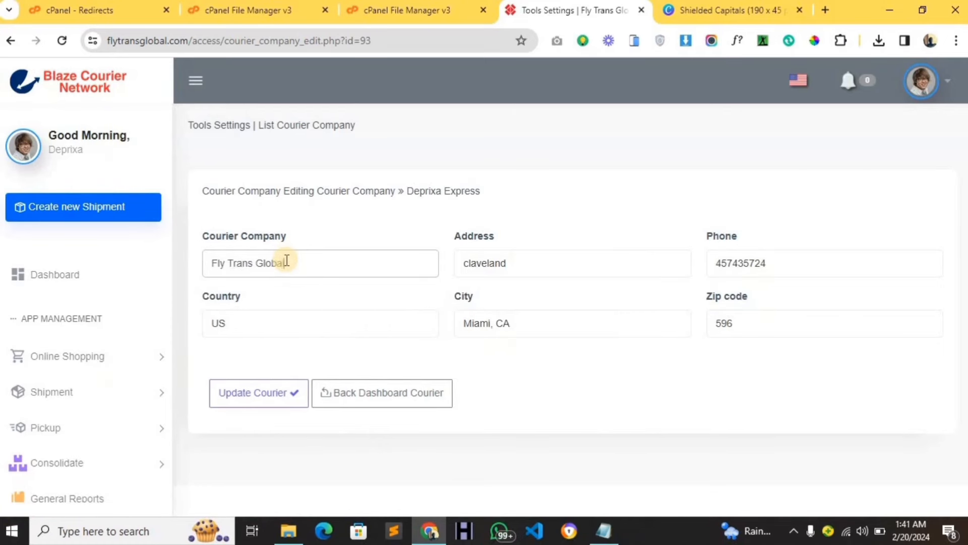
{"action": "key", "text": "ctrl+a"}
{"action": "key", "text": "ctrl+c"}
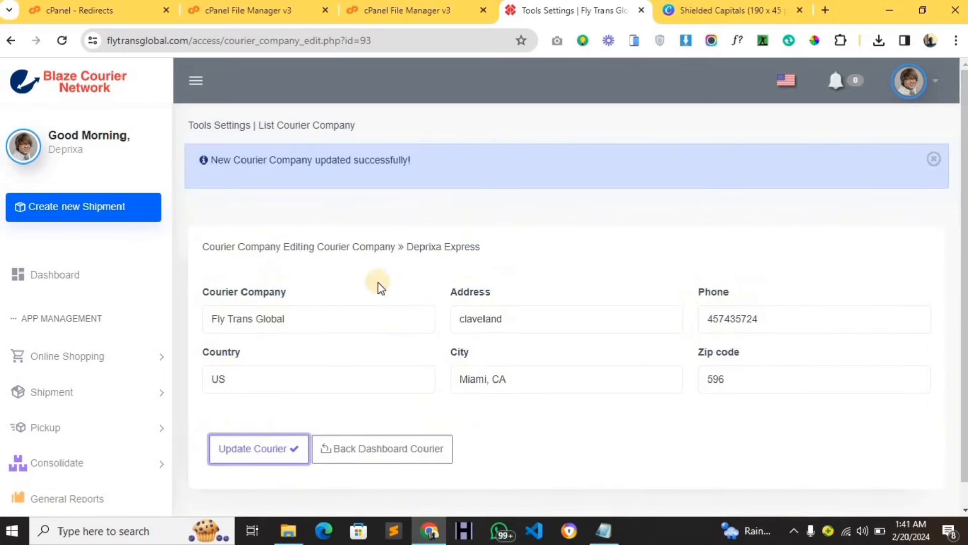
Return to the Shipping Companies list through Shipping Settings > Miscellaneous.
{"action": "scroll", "coordinate": [78, 370], "scroll_direction": "down", "scroll_amount": 5}
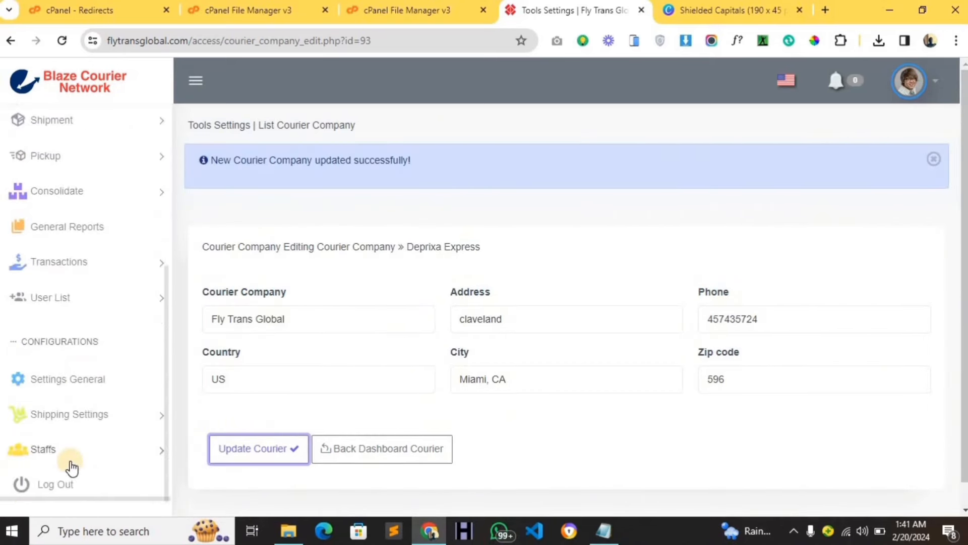
{"action": "left_click", "coordinate": [76, 417]}
{"action": "scroll", "coordinate": [83, 432], "scroll_direction": "down", "scroll_amount": 2}
{"action": "left_click", "coordinate": [89, 442]}
{"action": "scroll", "coordinate": [91, 447], "scroll_direction": "down", "scroll_amount": 3}
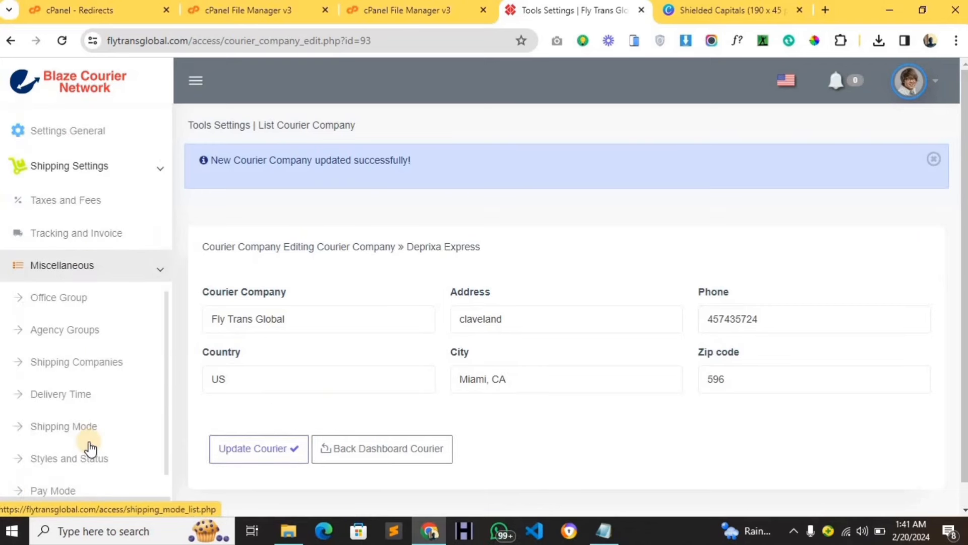
{"action": "left_click", "coordinate": [78, 358]}
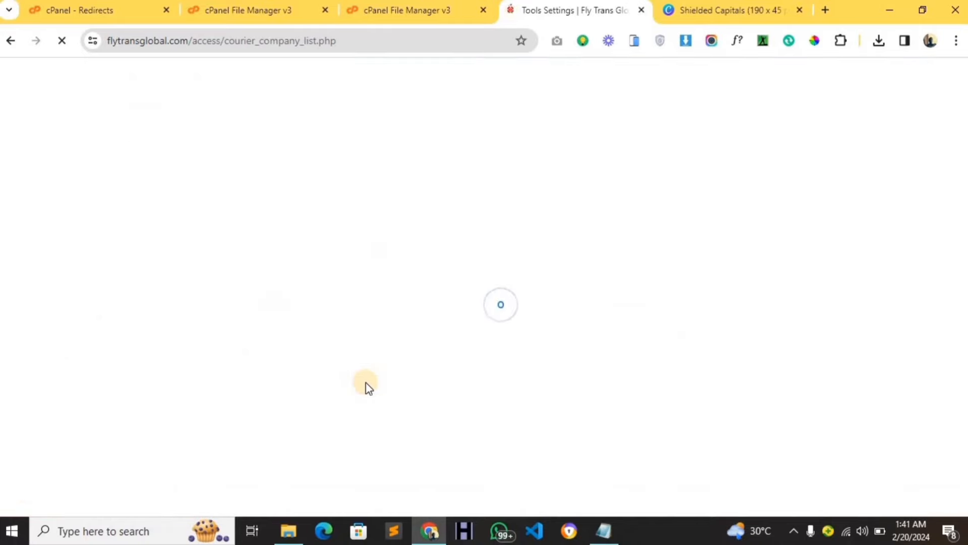
{"action": "scroll", "coordinate": [529, 389], "scroll_direction": "down", "scroll_amount": 1}
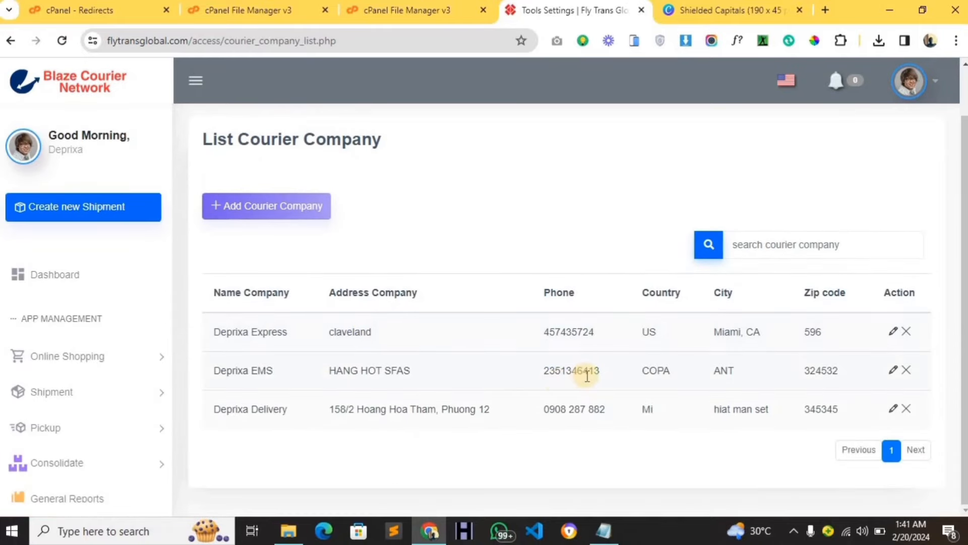
Rename courier Deprixa EMS to Fly Trans Express after the duplicate-name error.
{"action": "left_click", "coordinate": [892, 373]}
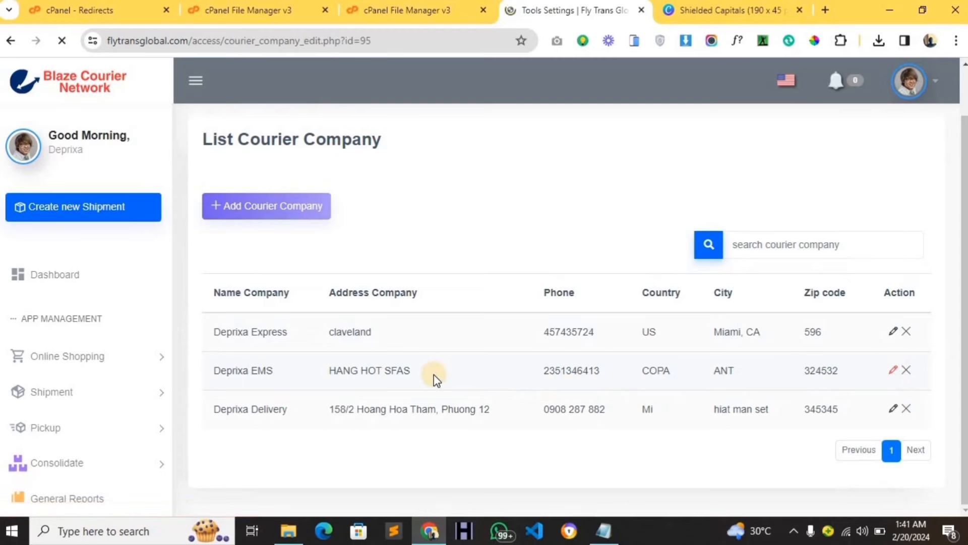
{"action": "left_click_drag", "start_coordinate": [281, 269], "coordinate": [204, 267]}
{"action": "key", "text": "BackSpace"}
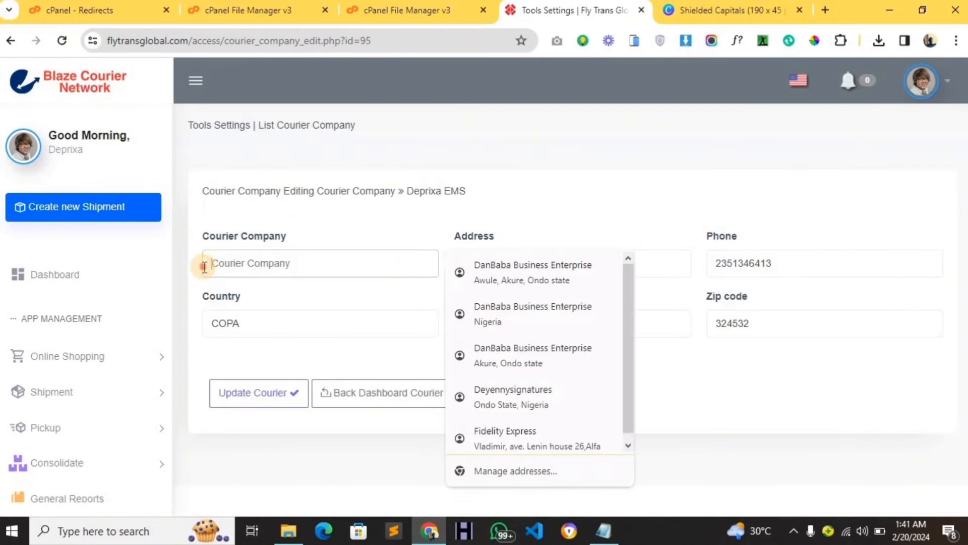
{"action": "key", "text": "ctrl+v"}
{"action": "left_click", "coordinate": [286, 392]}
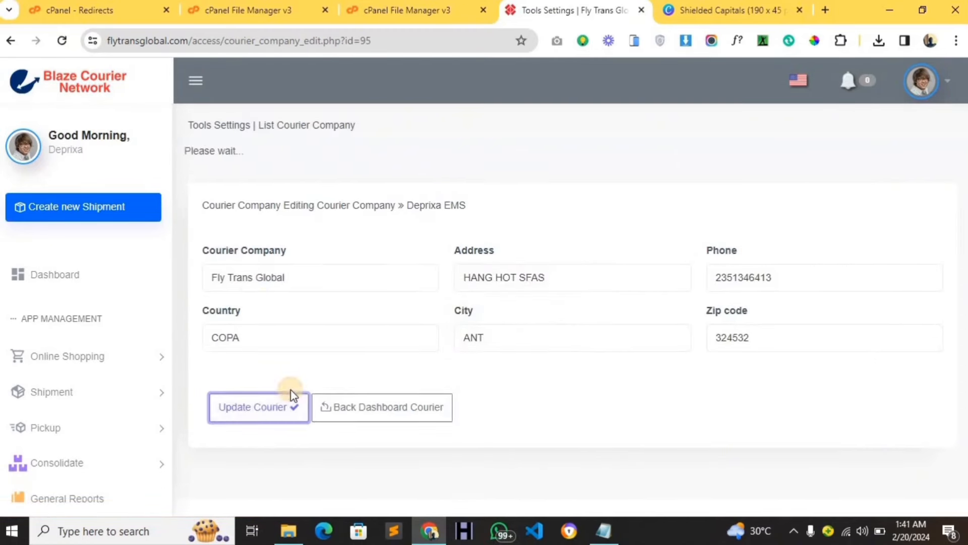
{"action": "scroll", "coordinate": [313, 319], "scroll_direction": "down", "scroll_amount": 1}
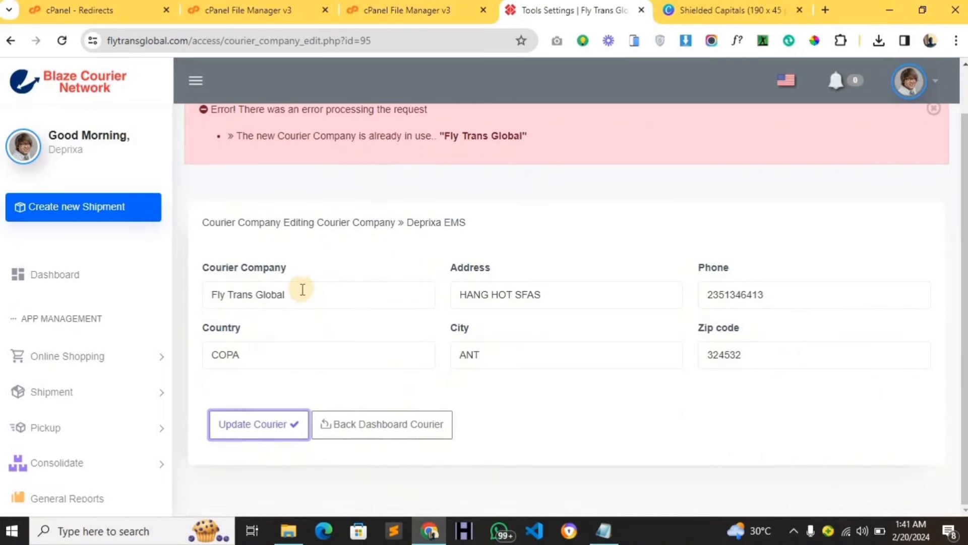
{"action": "left_click_drag", "start_coordinate": [303, 291], "coordinate": [257, 293]}
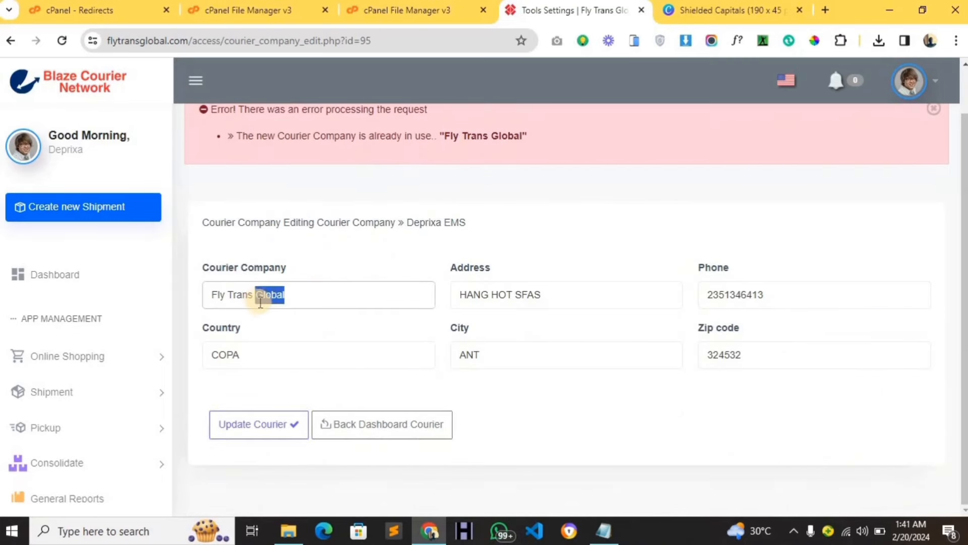
{"action": "type", "text": "Ex"}
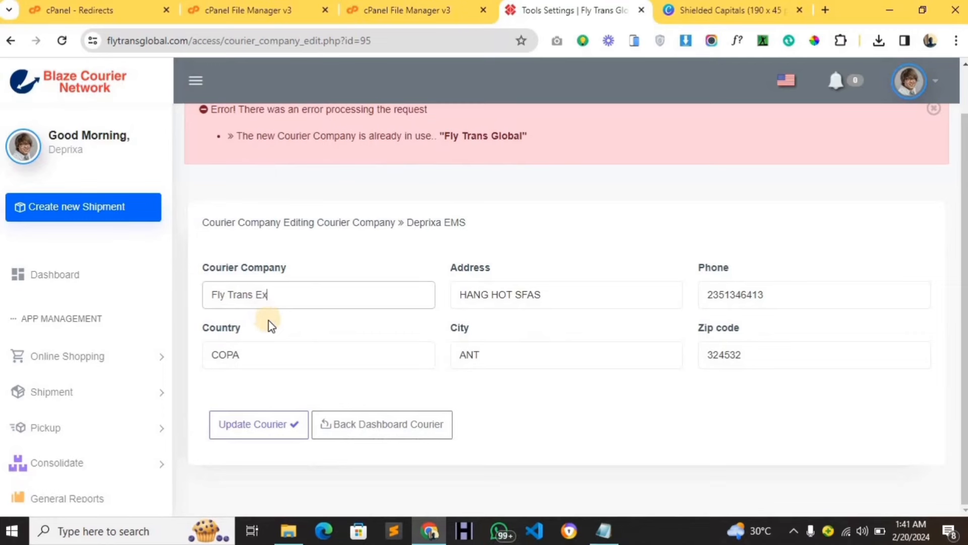
{"action": "type", "text": "press"}
{"action": "left_click", "coordinate": [281, 424]}
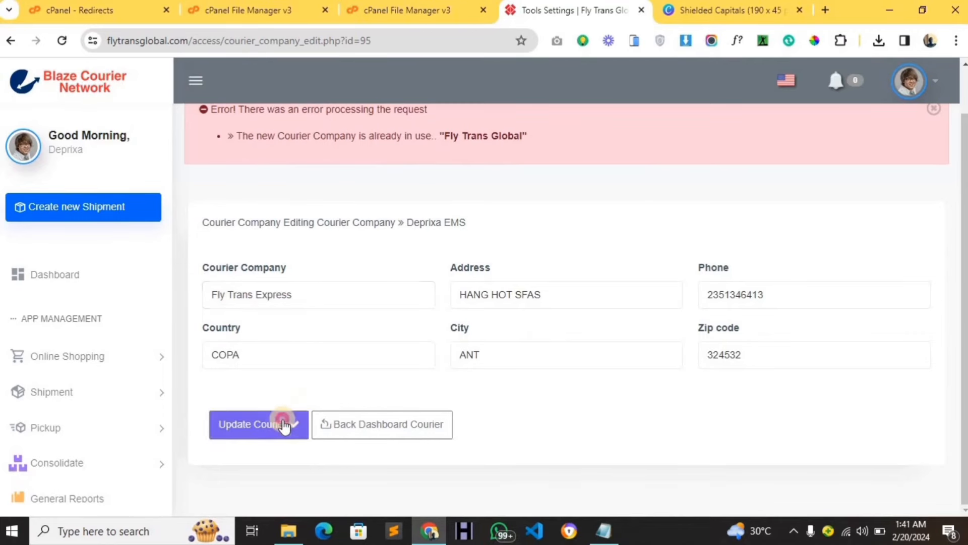
Reopen the Shipping Companies list to check the renamed couriers.
{"action": "scroll", "coordinate": [139, 462], "scroll_direction": "down", "scroll_amount": 5}
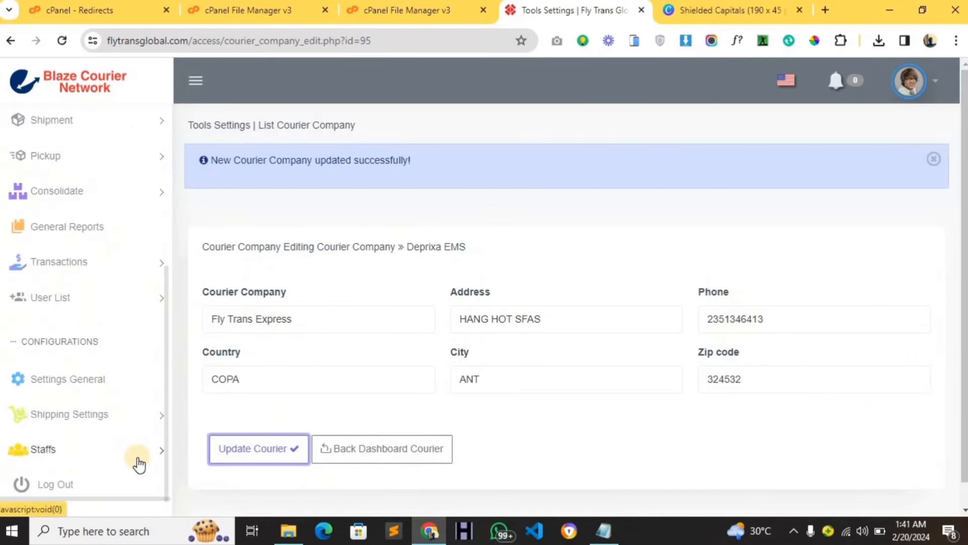
{"action": "left_click", "coordinate": [109, 428]}
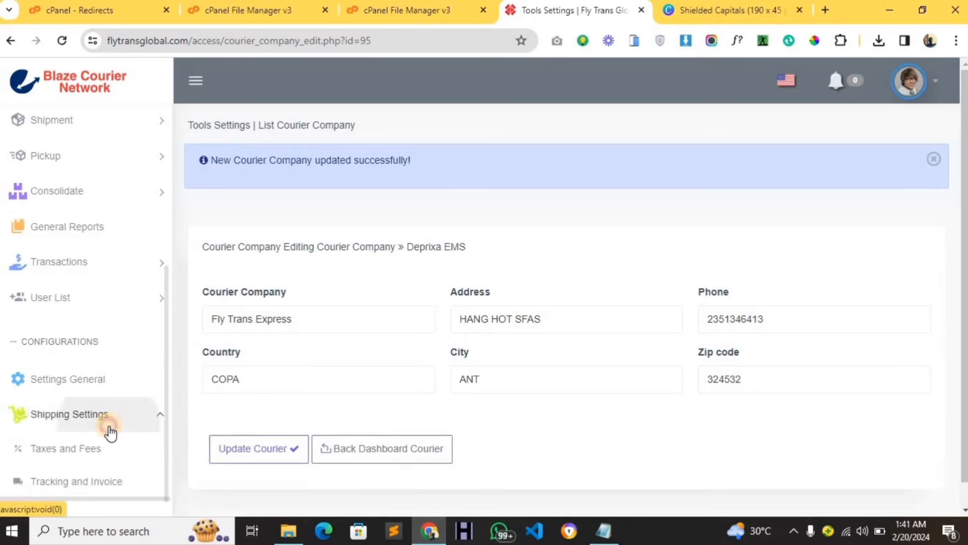
{"action": "scroll", "coordinate": [109, 434], "scroll_direction": "down", "scroll_amount": 2}
{"action": "left_click", "coordinate": [101, 412]}
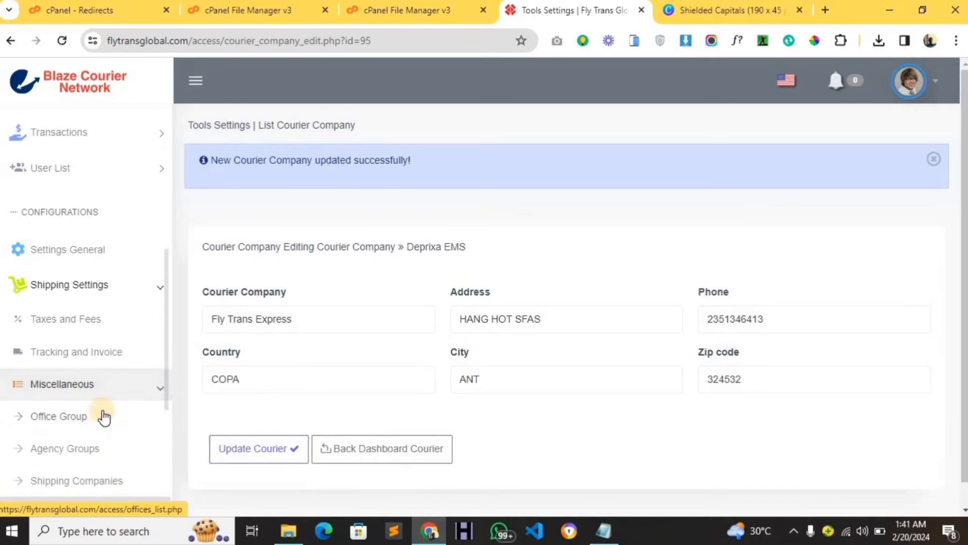
{"action": "left_click", "coordinate": [108, 478]}
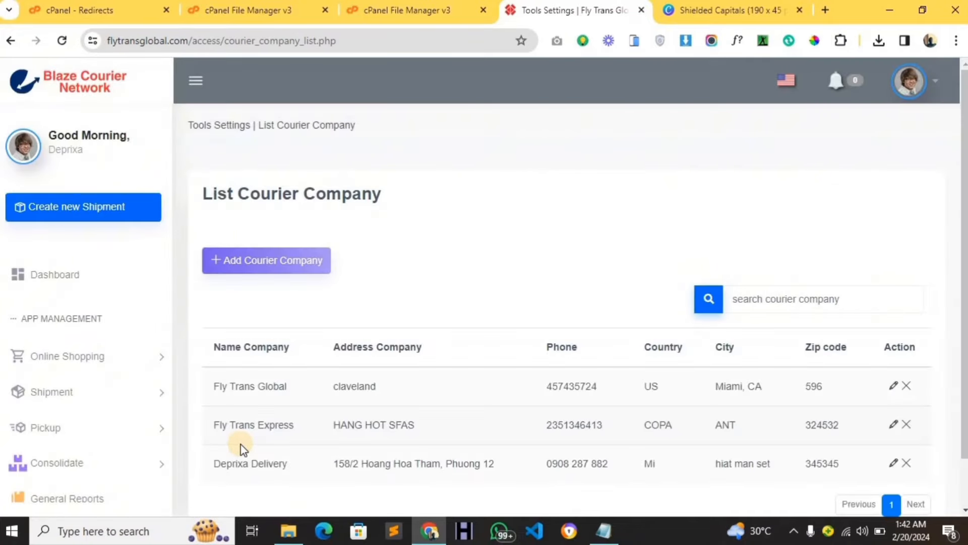
{"action": "scroll", "coordinate": [255, 398], "scroll_direction": "down", "scroll_amount": 2}
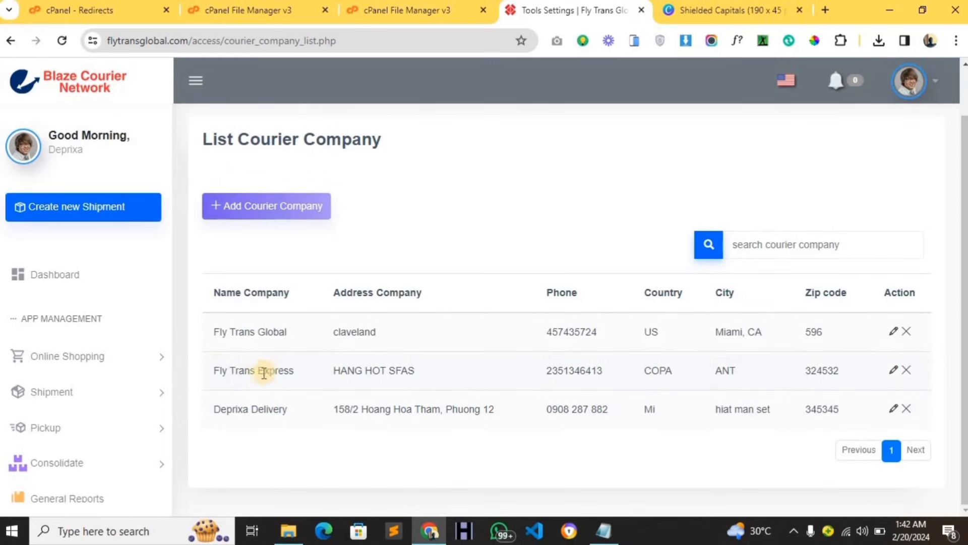
{"action": "scroll", "coordinate": [160, 382], "scroll_direction": "down", "scroll_amount": 12}
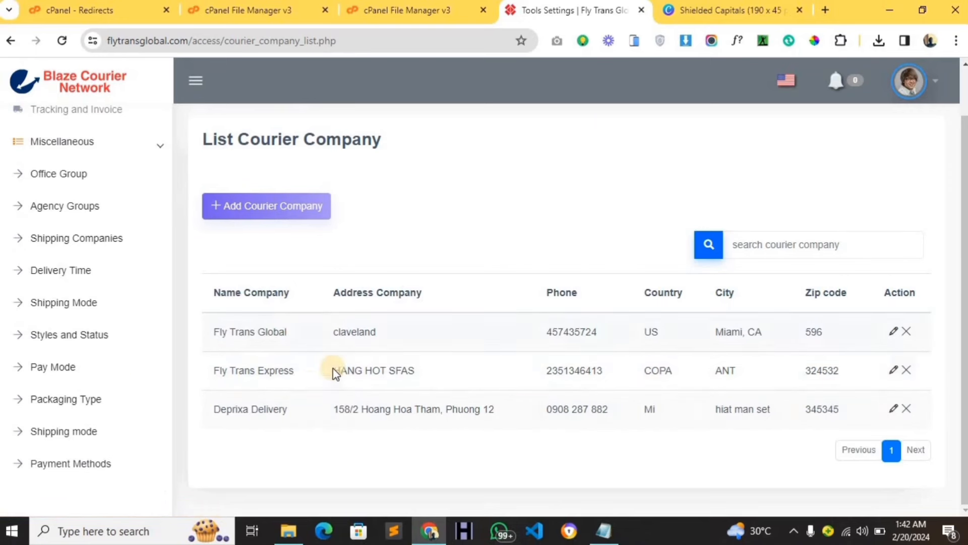
Rename the DHL 7-10 DAYS delivery time to Fly Trans Global and save it.
{"action": "left_click", "coordinate": [83, 282]}
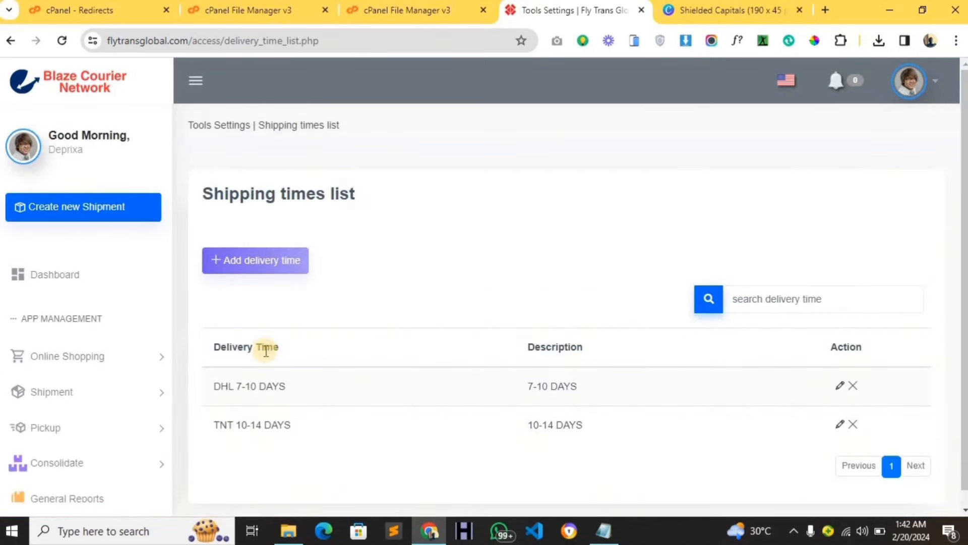
{"action": "scroll", "coordinate": [266, 345], "scroll_direction": "down", "scroll_amount": 1}
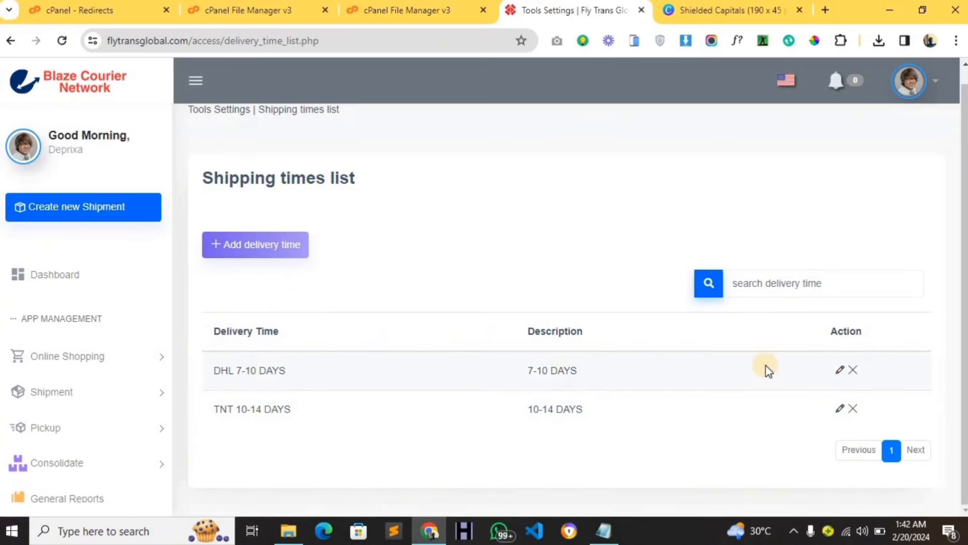
{"action": "left_click", "coordinate": [839, 374]}
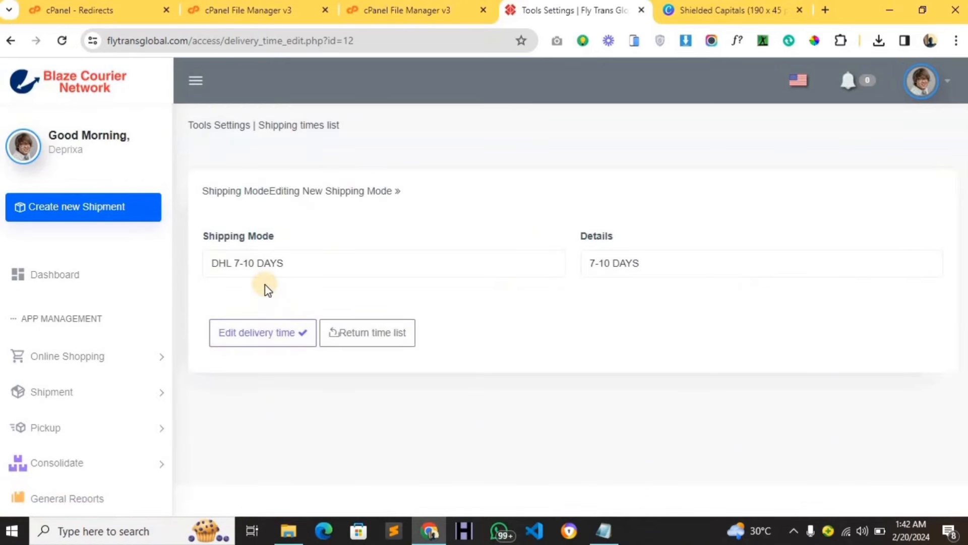
{"action": "triple_click", "coordinate": [213, 263]}
{"action": "key", "text": "BackSpace"}
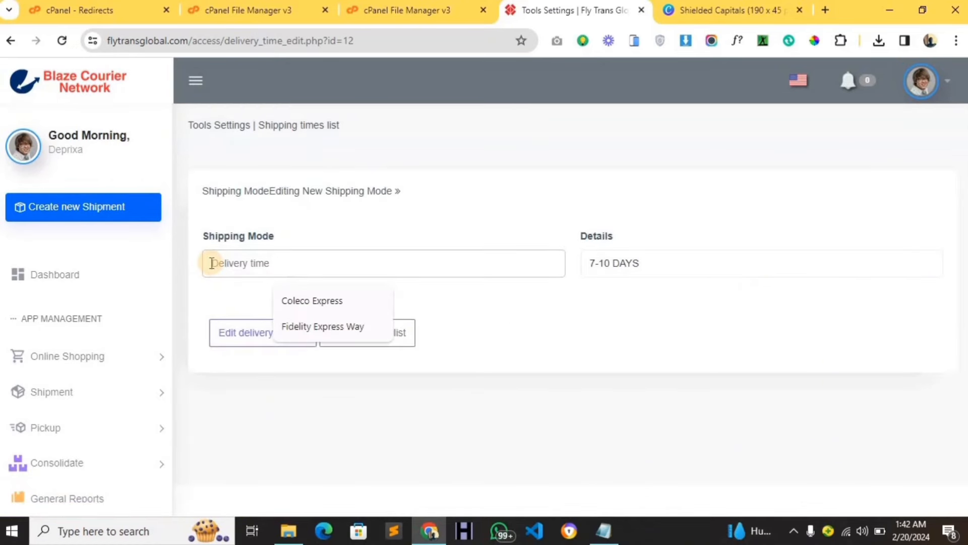
{"action": "type", "text": "Fly Trans Global"}
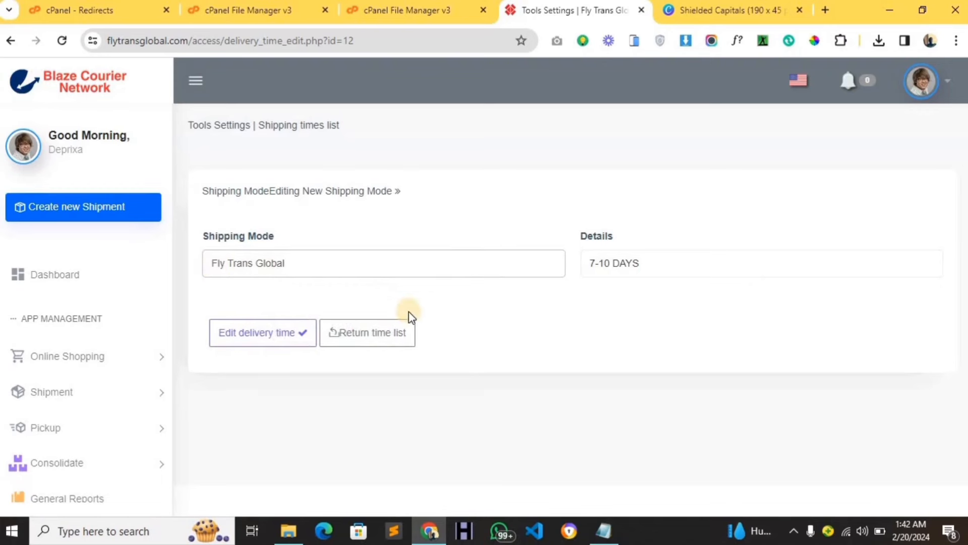
{"action": "left_click", "coordinate": [306, 332]}
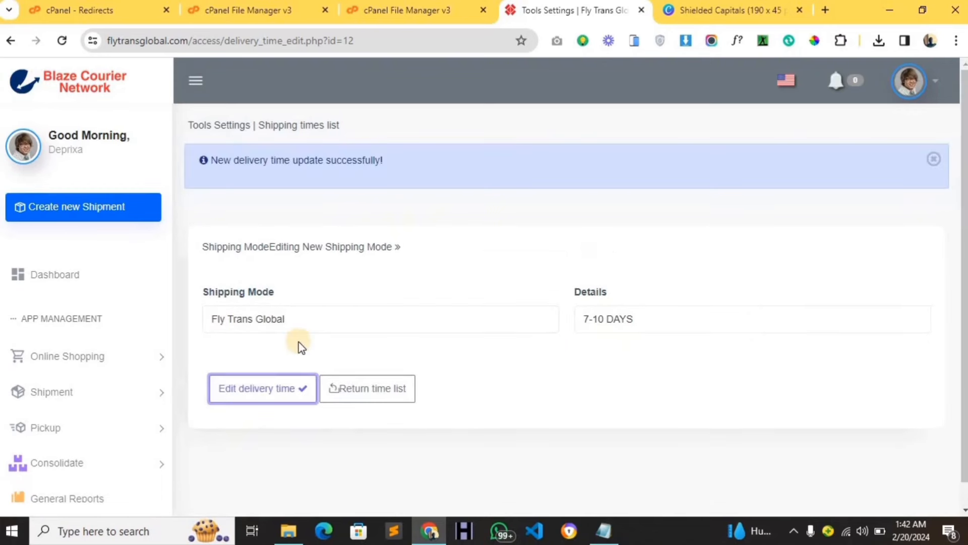
Expand Shipping Settings > Miscellaneous in the sidebar again.
{"action": "scroll", "coordinate": [136, 376], "scroll_direction": "down", "scroll_amount": 5}
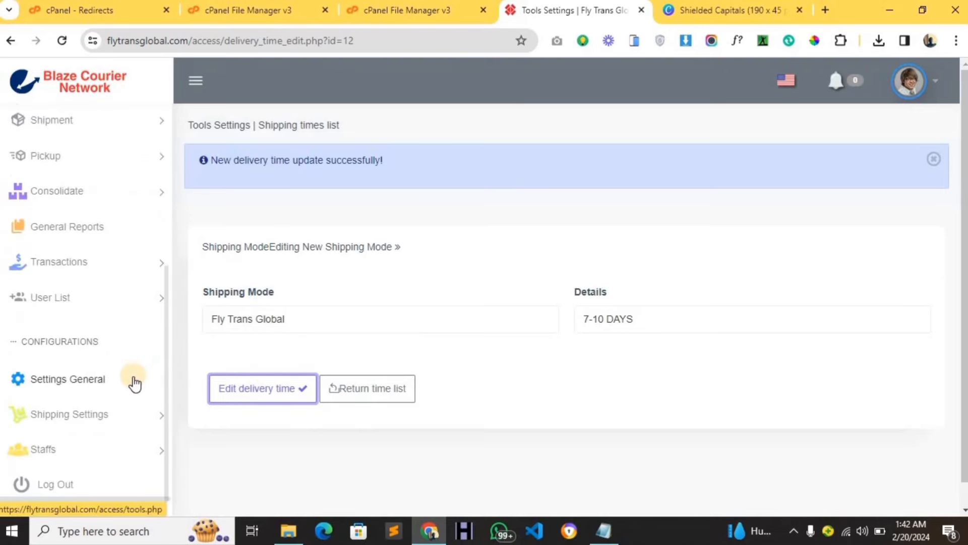
{"action": "left_click", "coordinate": [136, 414]}
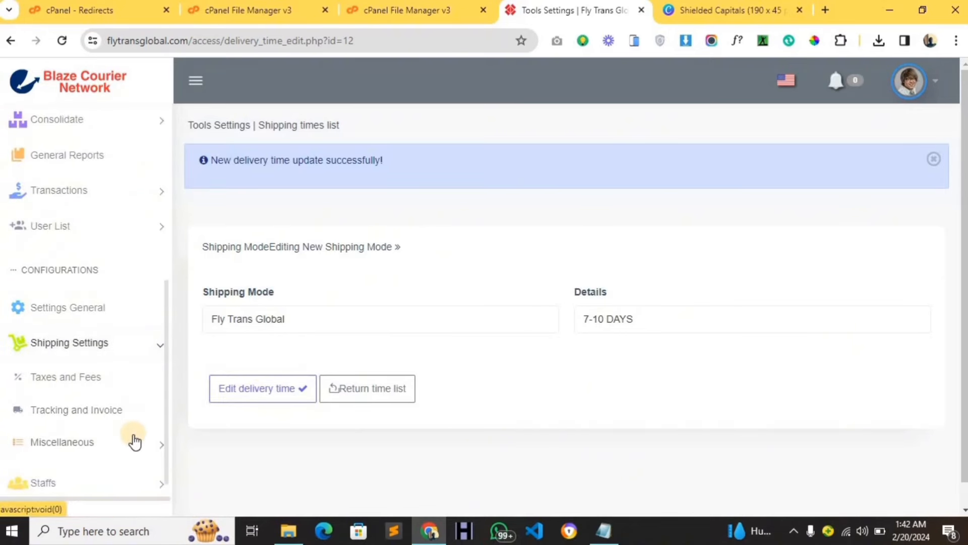
{"action": "left_click", "coordinate": [134, 441]}
{"action": "scroll", "coordinate": [132, 437], "scroll_direction": "down", "scroll_amount": 3}
{"action": "scroll", "coordinate": [132, 437], "scroll_direction": "down", "scroll_amount": 3}
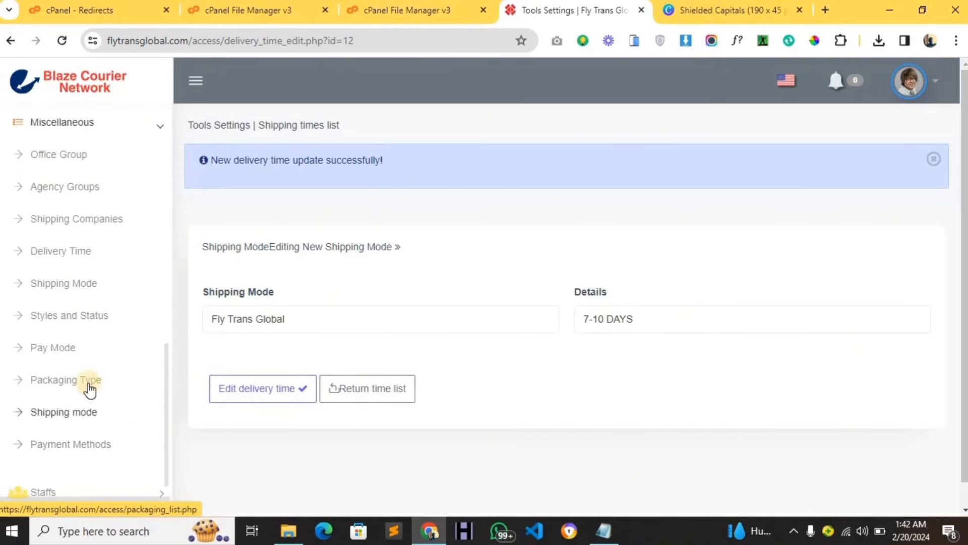
{"action": "left_click", "coordinate": [70, 328]}
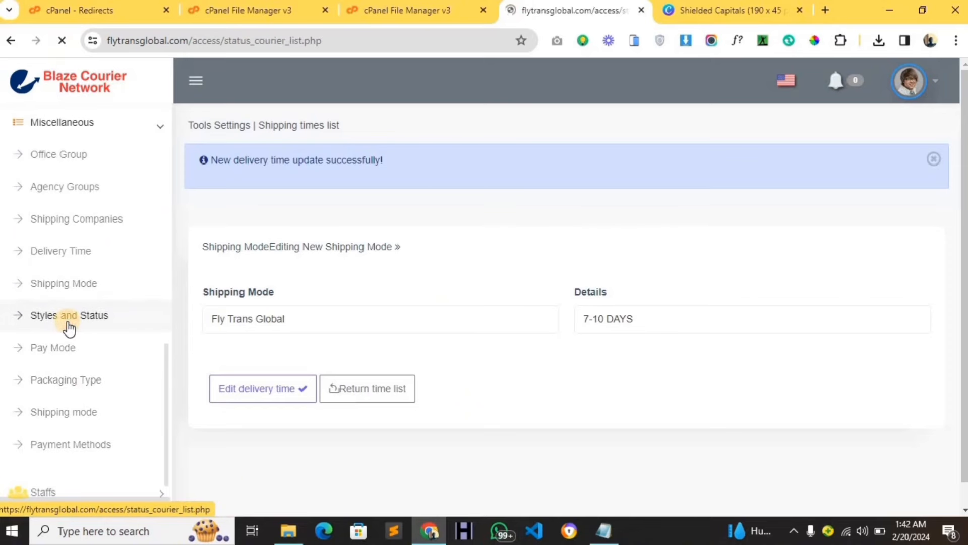
{"action": "scroll", "coordinate": [258, 298], "scroll_direction": "down", "scroll_amount": 3}
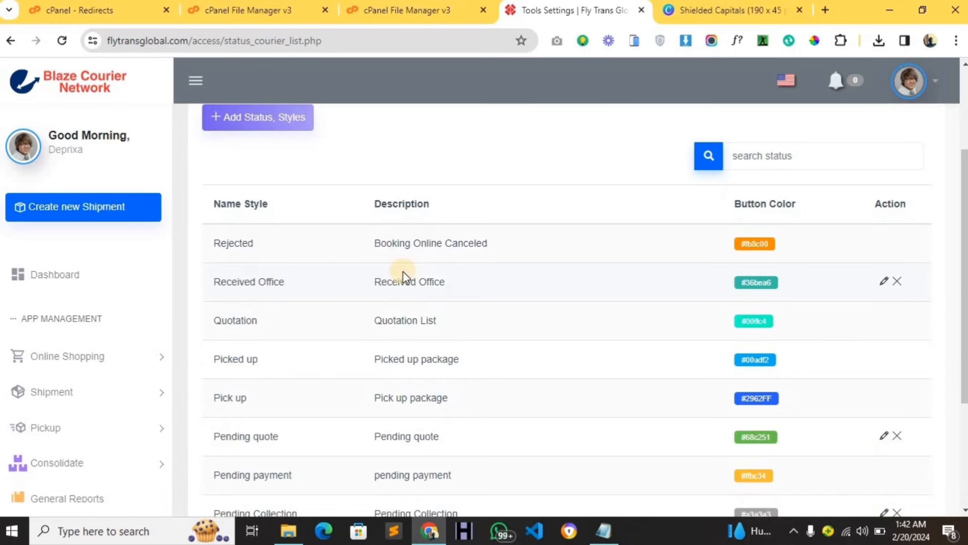
{"action": "scroll", "coordinate": [403, 271], "scroll_direction": "up", "scroll_amount": 2}
{"action": "scroll", "coordinate": [372, 279], "scroll_direction": "down", "scroll_amount": 3}
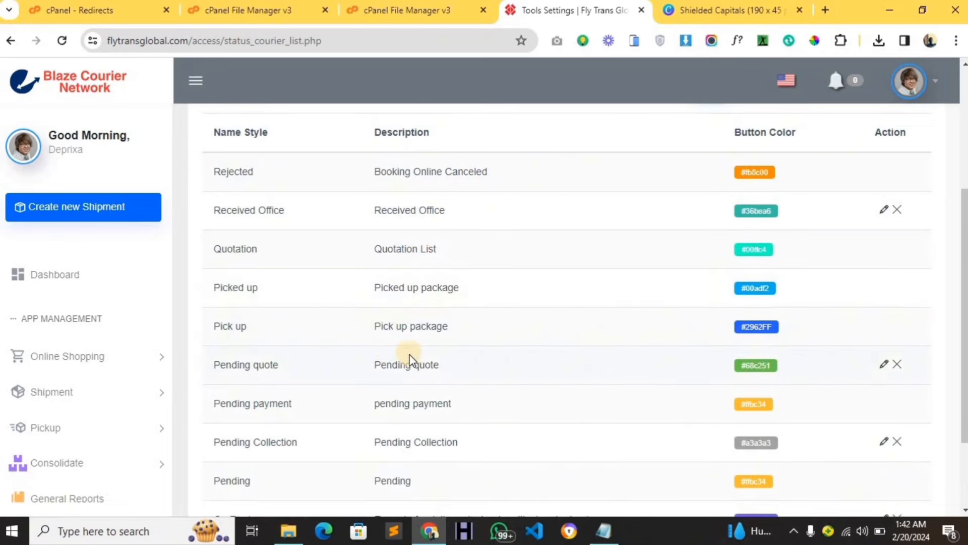
{"action": "scroll", "coordinate": [399, 359], "scroll_direction": "down", "scroll_amount": 2}
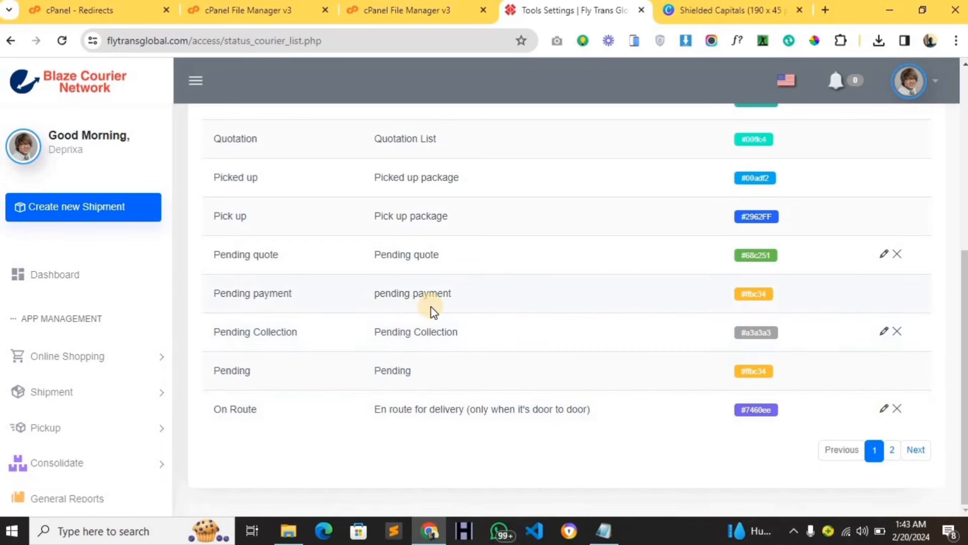
{"action": "scroll", "coordinate": [430, 306], "scroll_direction": "up", "scroll_amount": 1}
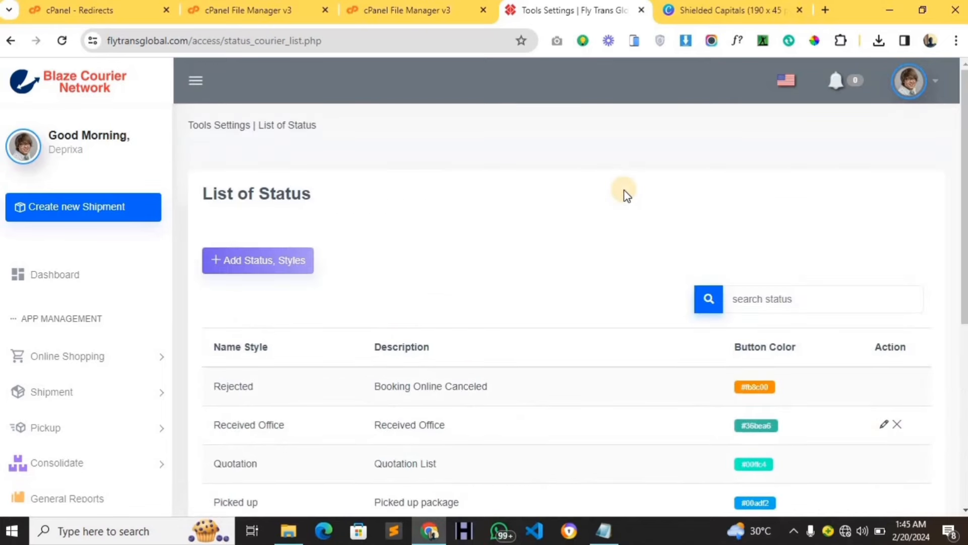
{"action": "scroll", "coordinate": [615, 198], "scroll_direction": "down", "scroll_amount": 2}
{"action": "scroll", "coordinate": [602, 204], "scroll_direction": "up", "scroll_amount": 2}
{"action": "scroll", "coordinate": [403, 291], "scroll_direction": "down", "scroll_amount": 4}
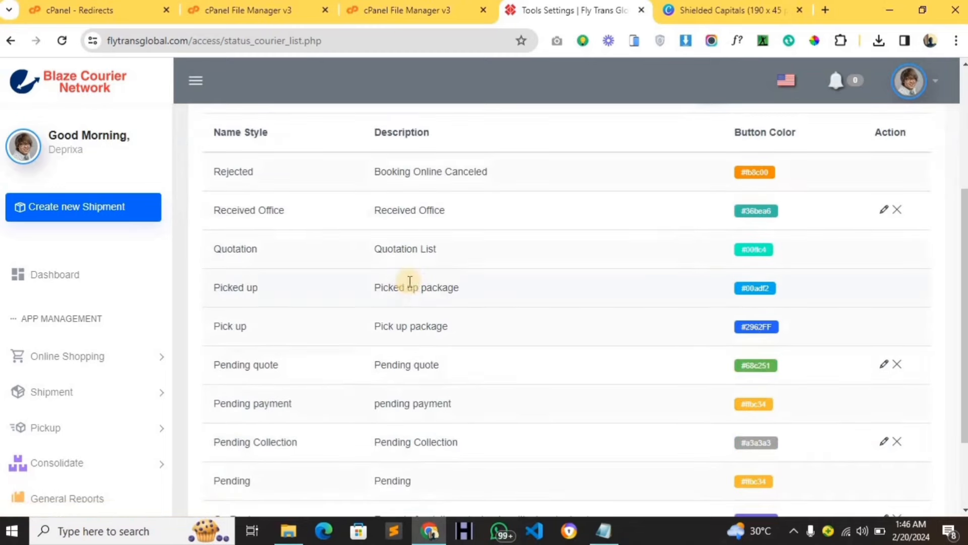
{"action": "scroll", "coordinate": [421, 273], "scroll_direction": "up", "scroll_amount": 4}
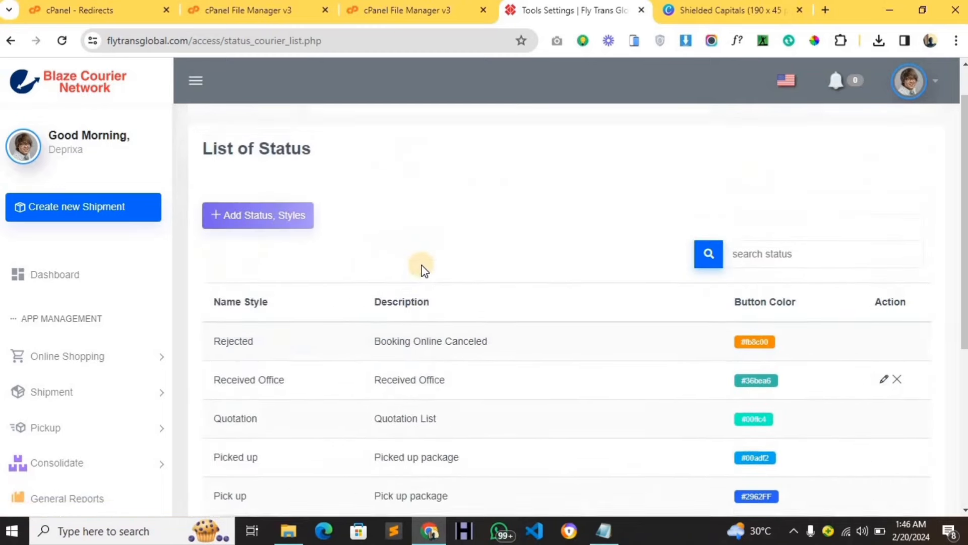
{"action": "scroll", "coordinate": [424, 272], "scroll_direction": "down", "scroll_amount": 4}
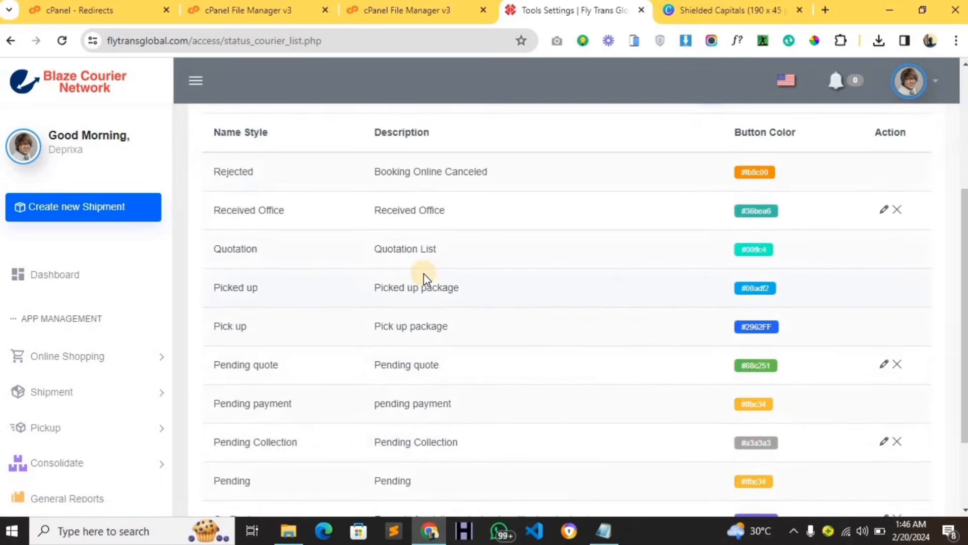
{"action": "scroll", "coordinate": [425, 278], "scroll_direction": "down", "scroll_amount": 2}
{"action": "scroll", "coordinate": [425, 278], "scroll_direction": "up", "scroll_amount": 5}
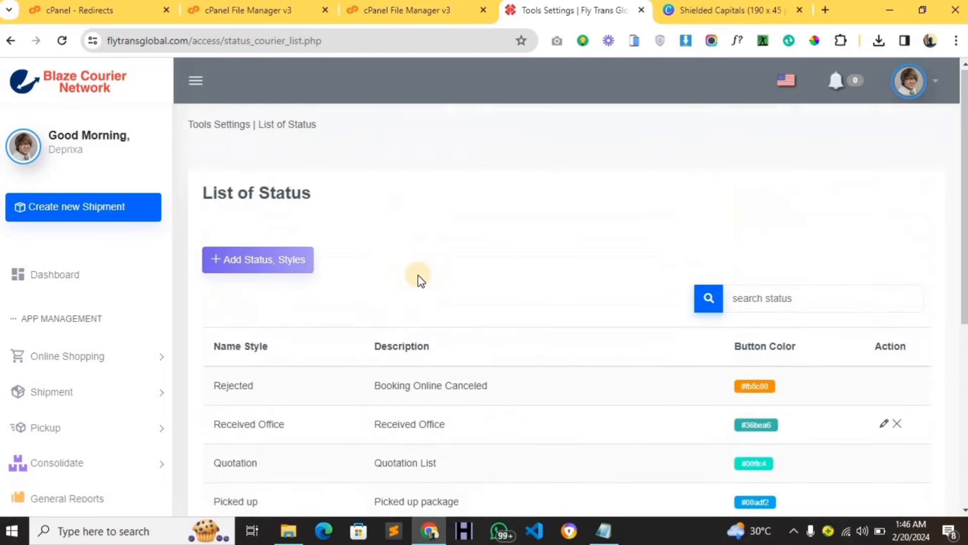
{"action": "scroll", "coordinate": [382, 348], "scroll_direction": "down", "scroll_amount": 4}
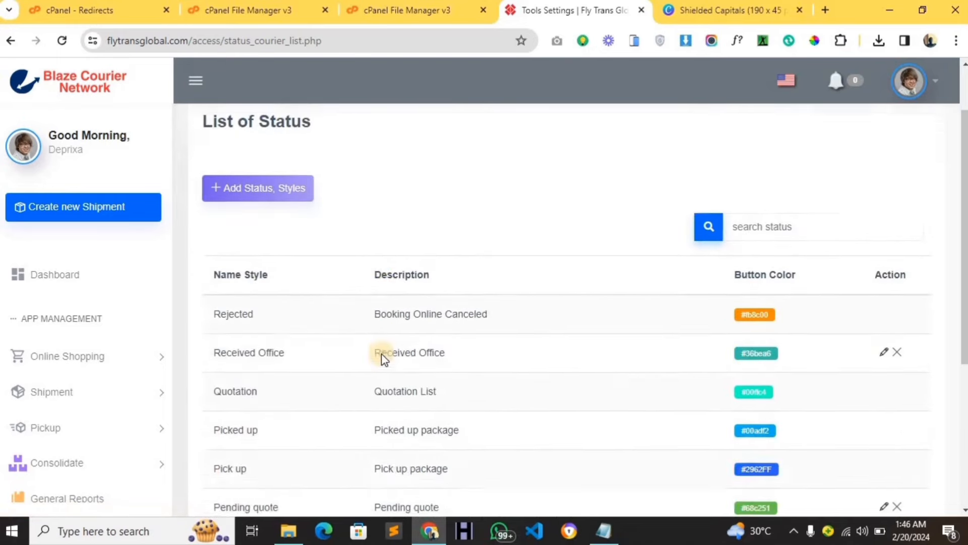
{"action": "scroll", "coordinate": [322, 328], "scroll_direction": "down", "scroll_amount": 3}
{"action": "scroll", "coordinate": [119, 372], "scroll_direction": "down", "scroll_amount": 8}
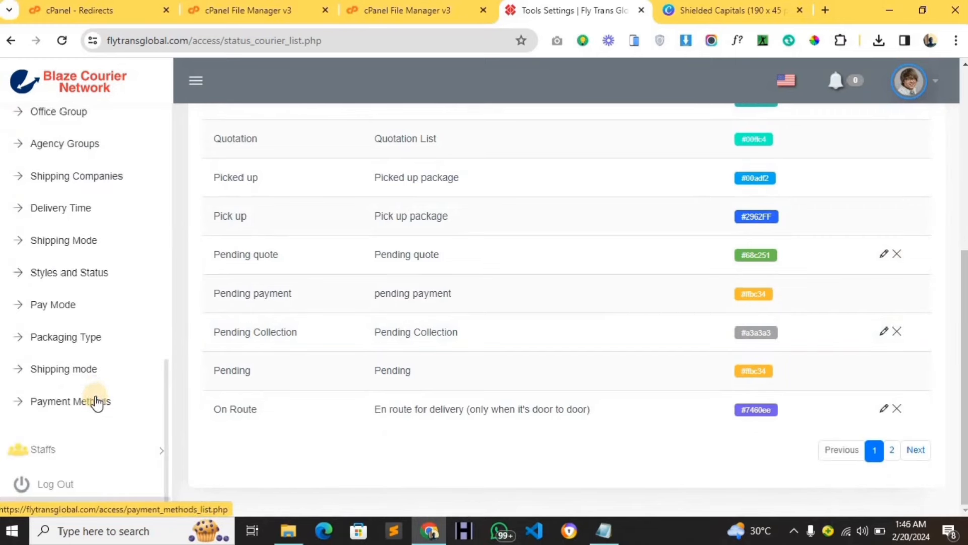
Review the Payment Methods list (Cash, 5 day credit, 15 day credit) and return to the sidebar top.
{"action": "left_click", "coordinate": [95, 402]}
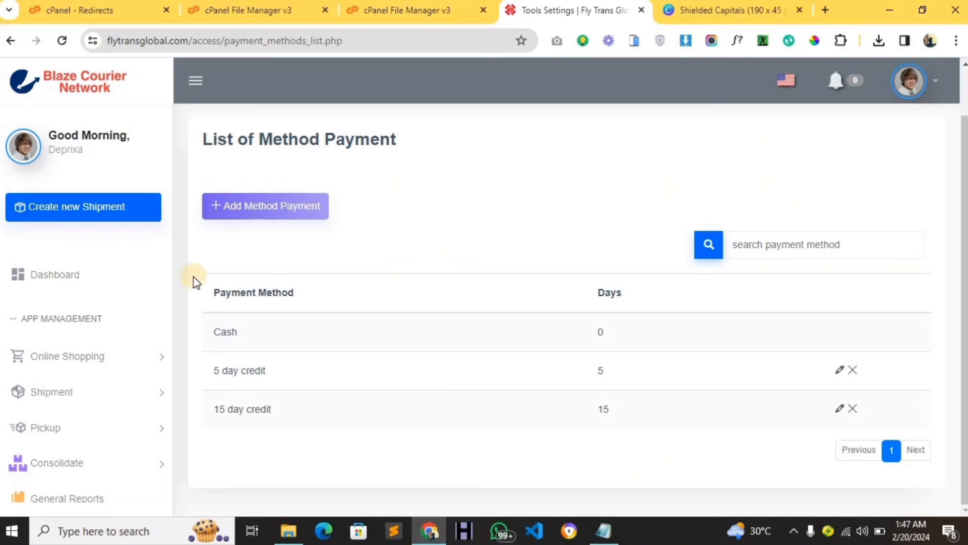
{"action": "scroll", "coordinate": [151, 304], "scroll_direction": "down", "scroll_amount": 5}
{"action": "scroll", "coordinate": [154, 301], "scroll_direction": "up", "scroll_amount": 2}
{"action": "scroll", "coordinate": [154, 302], "scroll_direction": "down", "scroll_amount": 10}
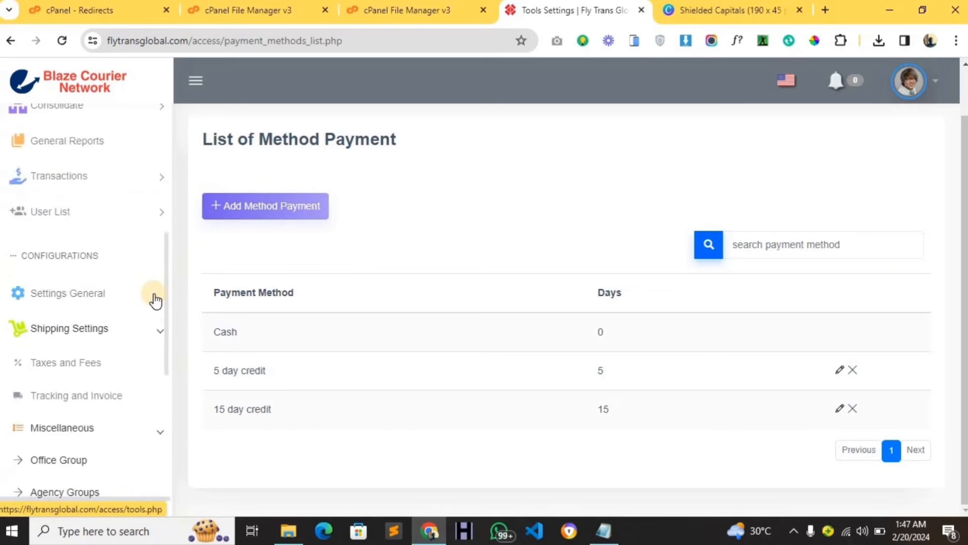
{"action": "scroll", "coordinate": [154, 311], "scroll_direction": "up", "scroll_amount": 7}
{"action": "scroll", "coordinate": [155, 310], "scroll_direction": "up", "scroll_amount": 4}
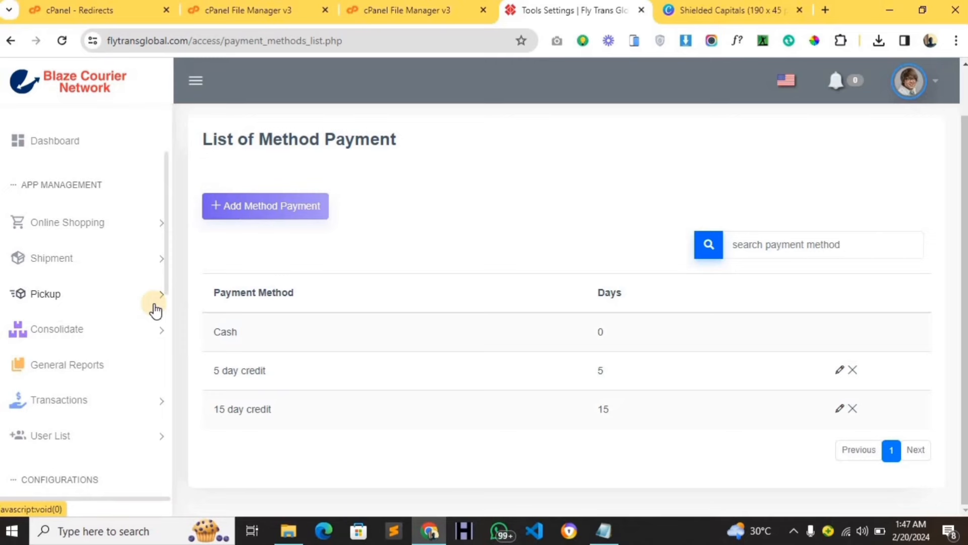
{"action": "scroll", "coordinate": [106, 283], "scroll_direction": "up", "scroll_amount": 3}
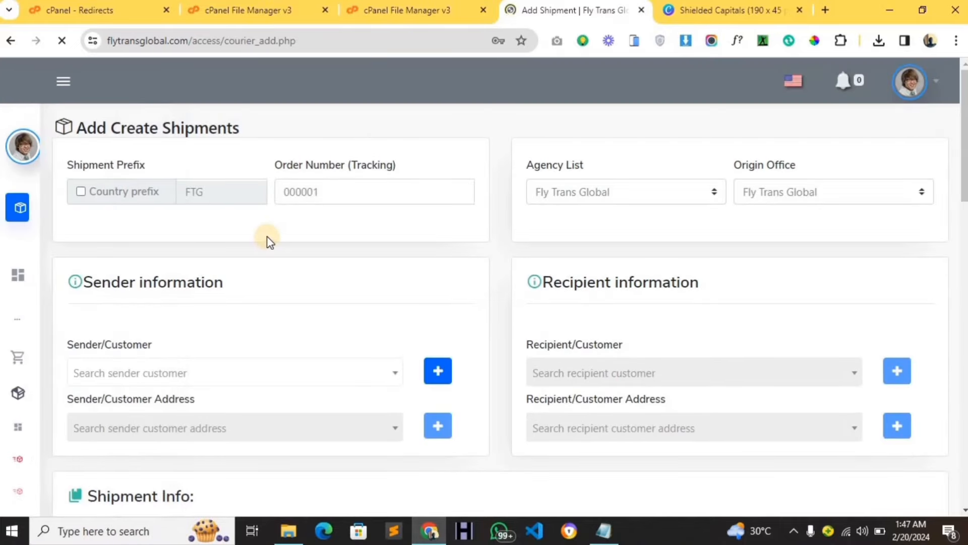
Check order number 005000146, keep Fly Trans Global as agency and origin office, and preview sender search.
{"action": "scroll", "coordinate": [273, 249], "scroll_direction": "down", "scroll_amount": 4}
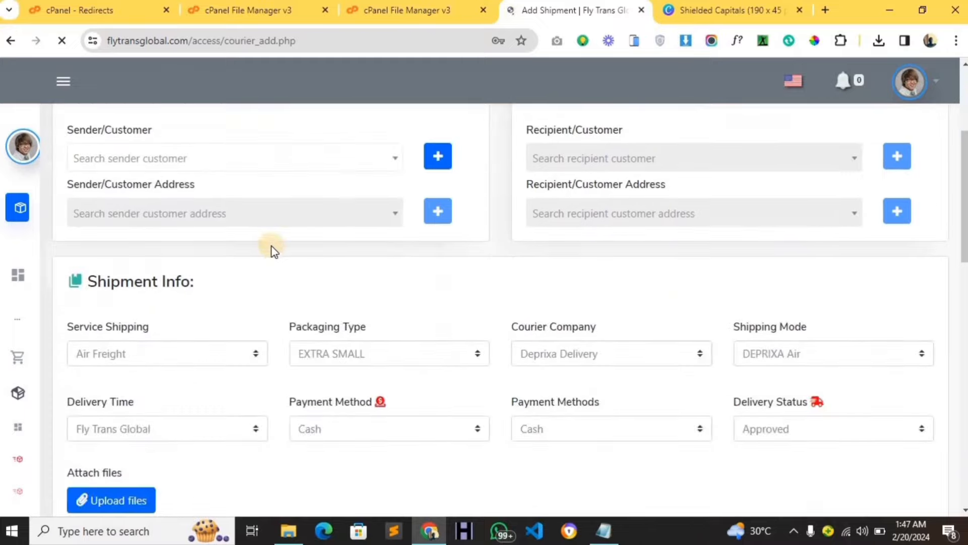
{"action": "scroll", "coordinate": [273, 250], "scroll_direction": "up", "scroll_amount": 4}
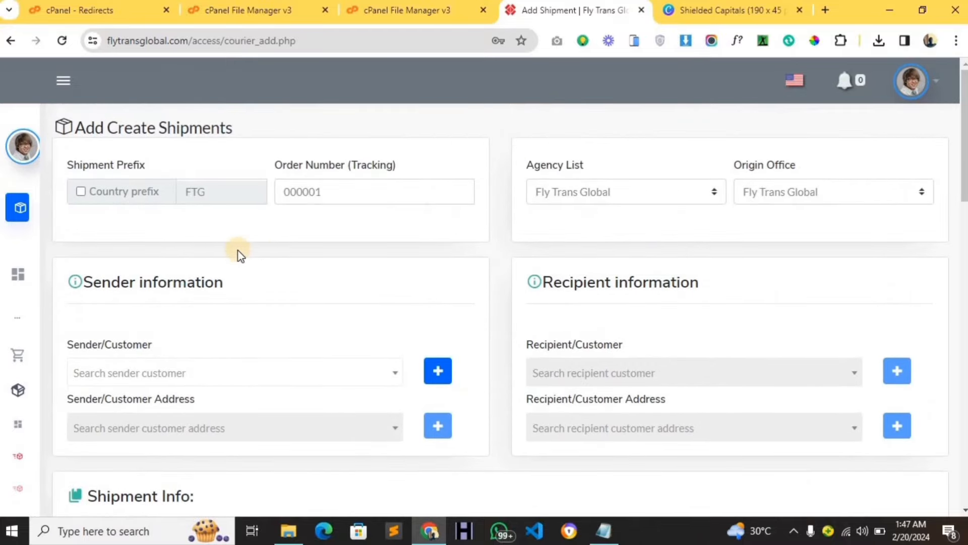
{"action": "left_click", "coordinate": [304, 191]}
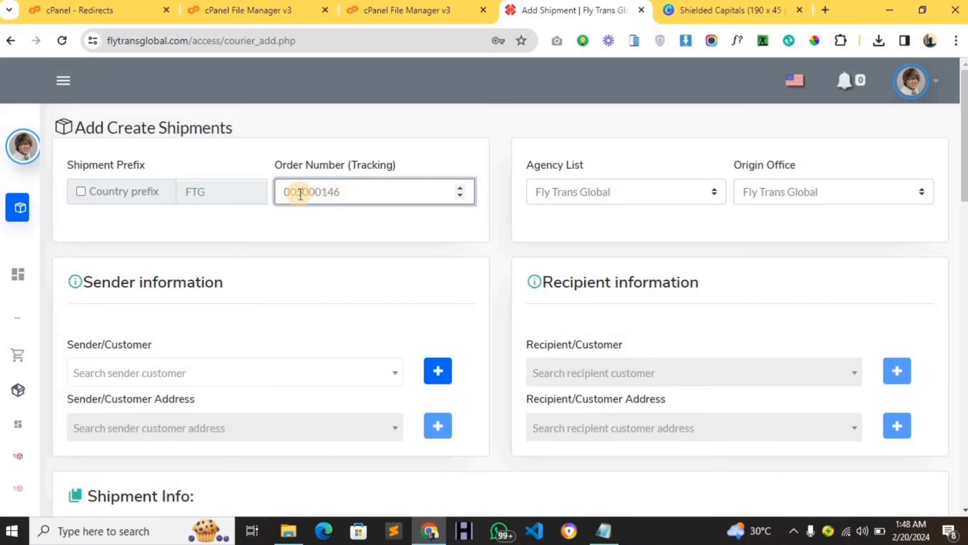
{"action": "left_click", "coordinate": [538, 193]}
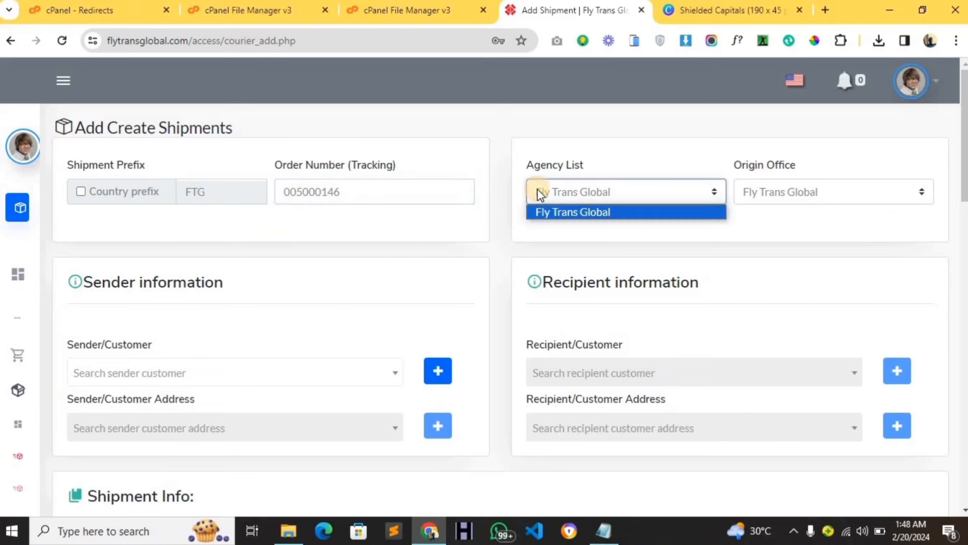
{"action": "left_click", "coordinate": [549, 191]}
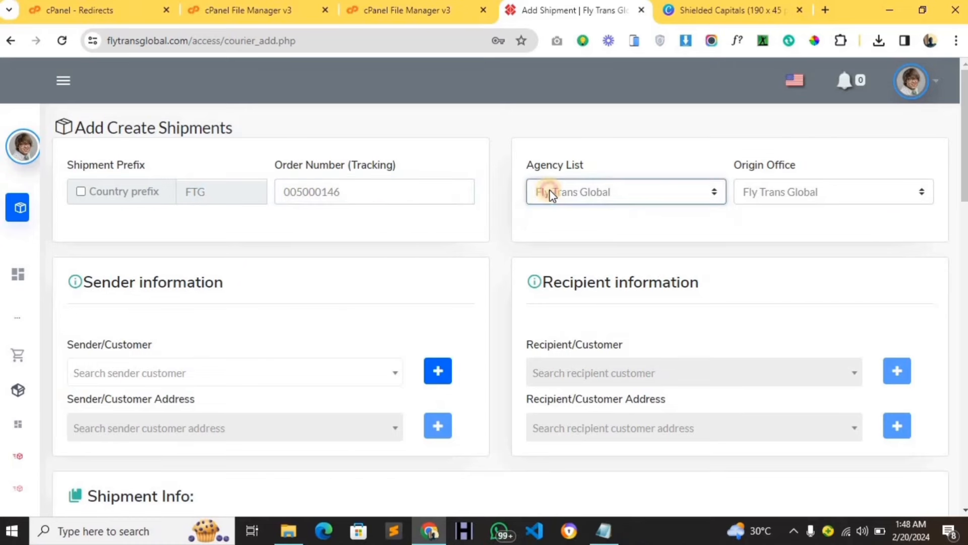
{"action": "left_click", "coordinate": [762, 192]}
{"action": "left_click", "coordinate": [761, 191]}
{"action": "scroll", "coordinate": [458, 234], "scroll_direction": "down", "scroll_amount": 3}
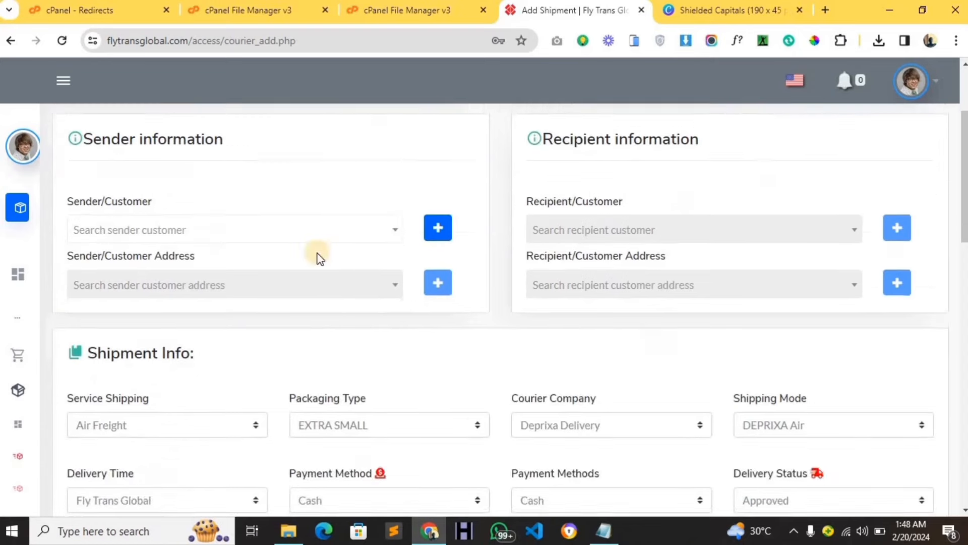
{"action": "left_click", "coordinate": [202, 236]}
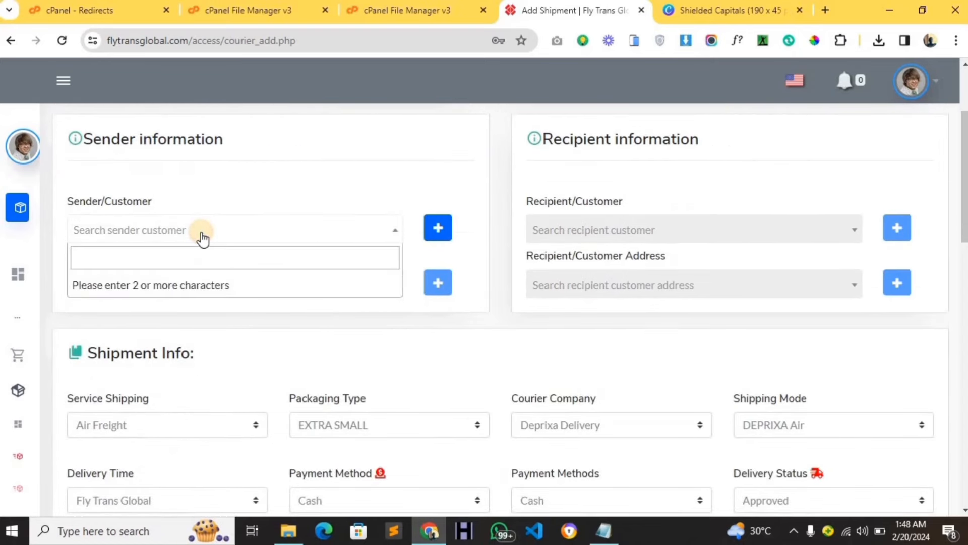
{"action": "left_click", "coordinate": [250, 195]}
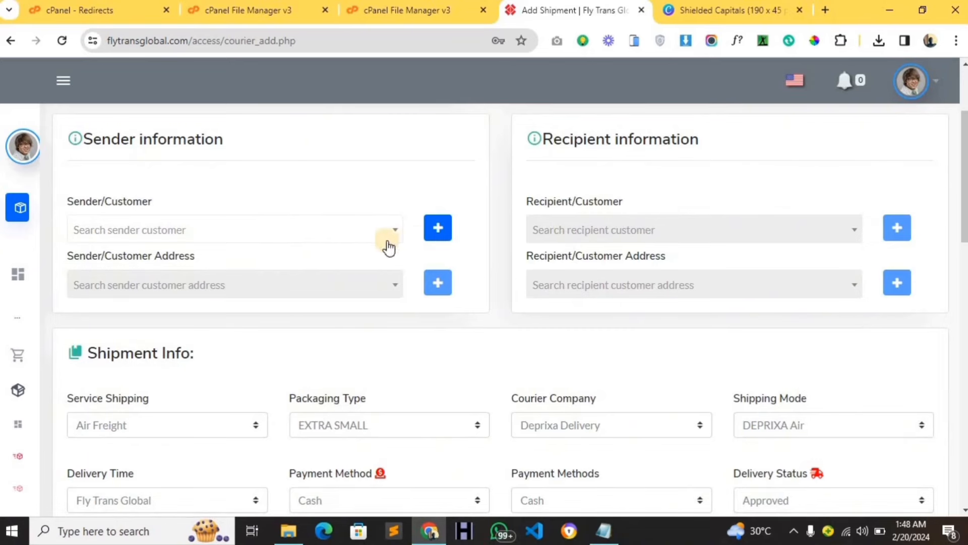
Add a new sender with first name and e-mail, registering a user account with username and password.
{"action": "left_click", "coordinate": [437, 230]}
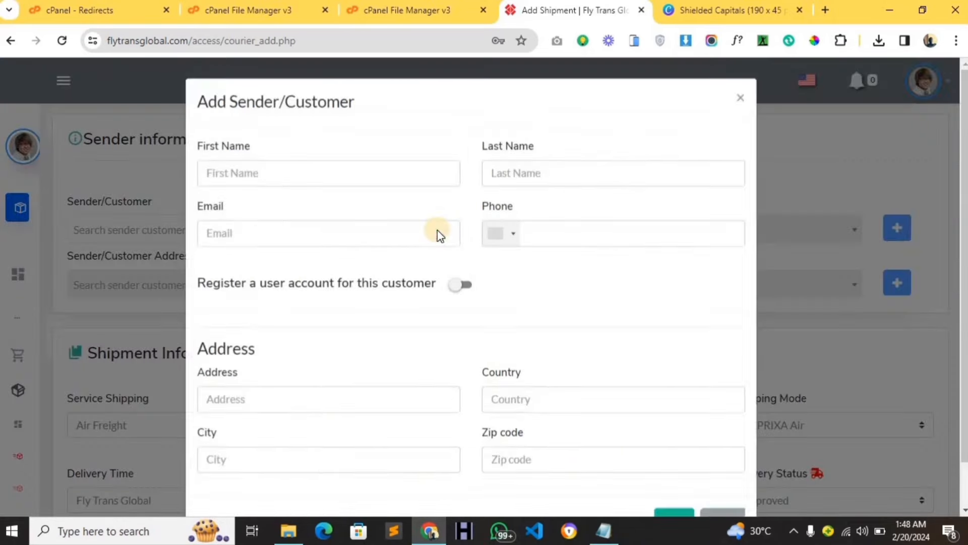
{"action": "left_click", "coordinate": [353, 177]}
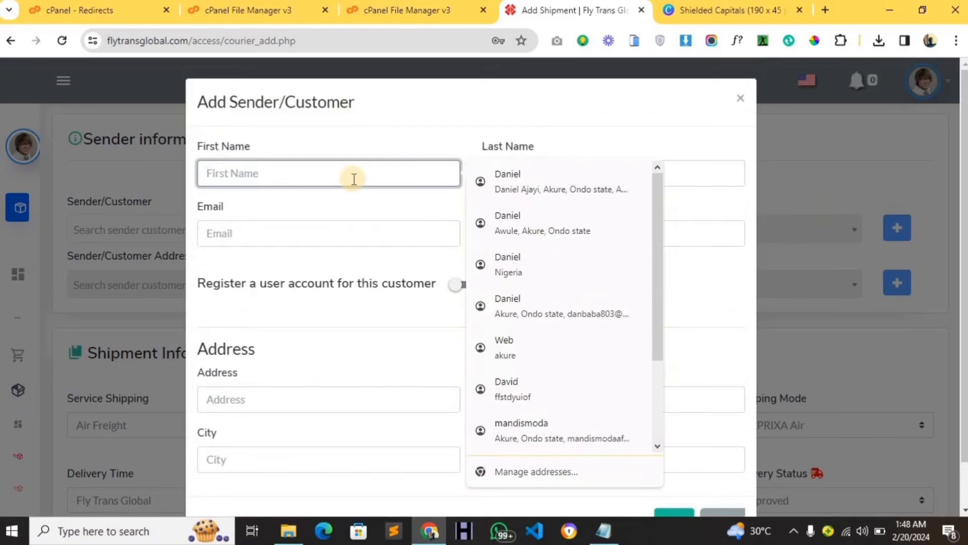
{"action": "type", "text": "David"}
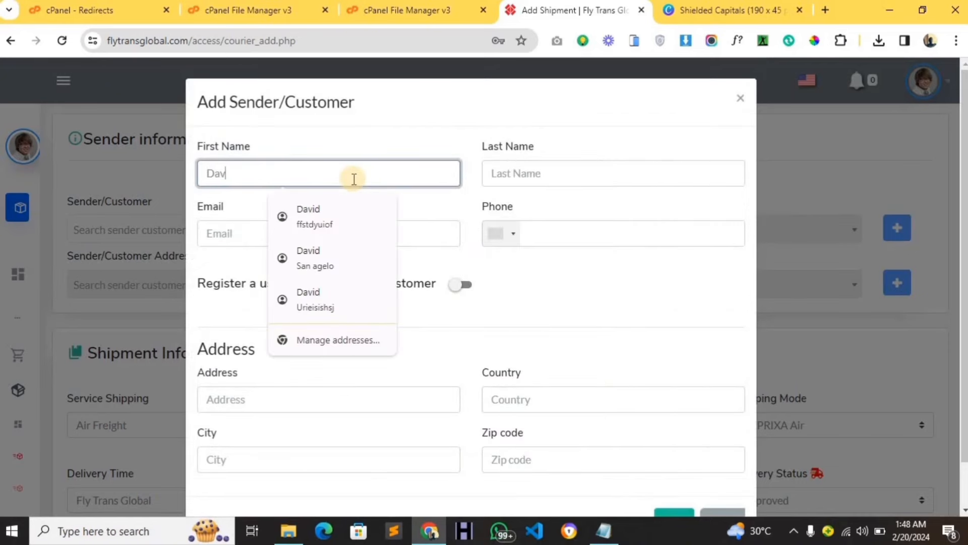
{"action": "left_click", "coordinate": [253, 231]}
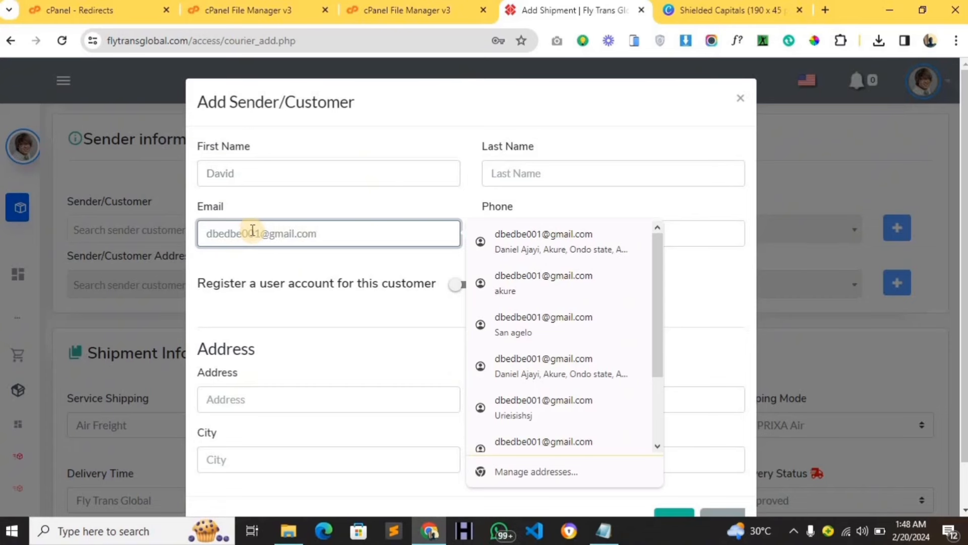
{"action": "left_click", "coordinate": [261, 282]}
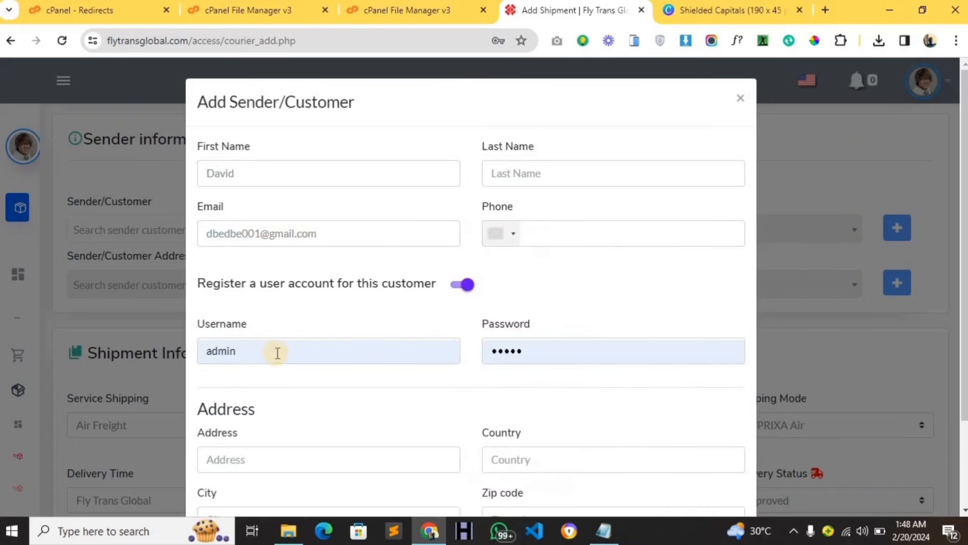
{"action": "left_click", "coordinate": [306, 349]}
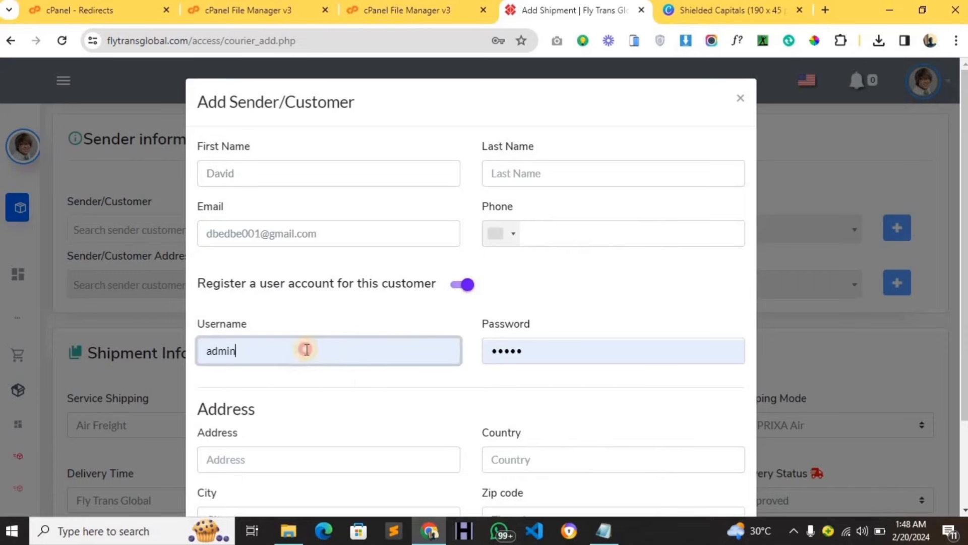
{"action": "left_click_drag", "start_coordinate": [306, 349], "coordinate": [208, 342]}
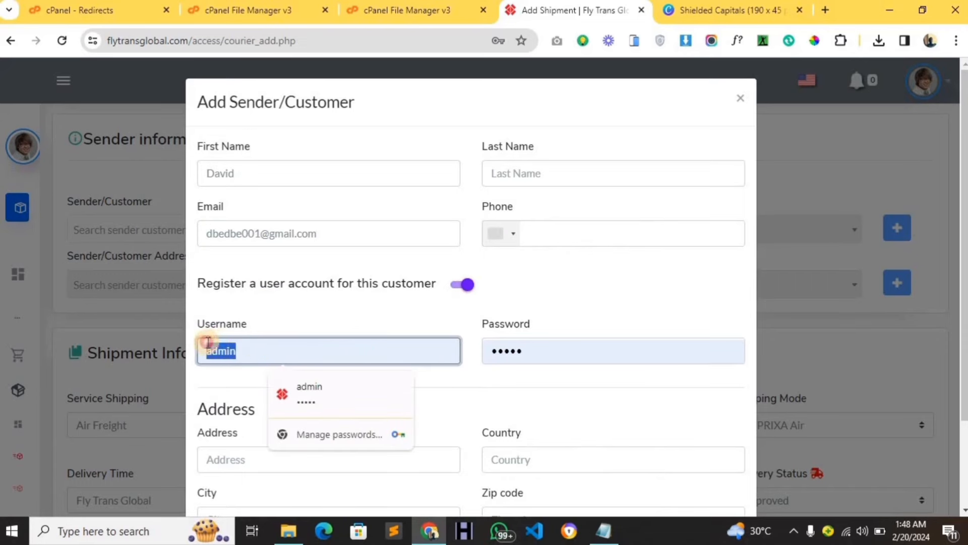
{"action": "type", "text": "da"}
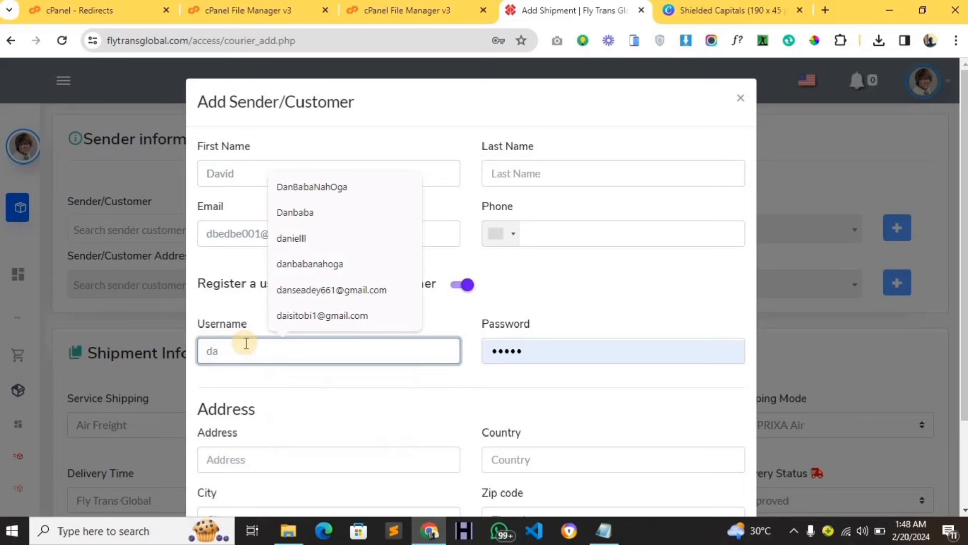
{"action": "type", "text": "bads"}
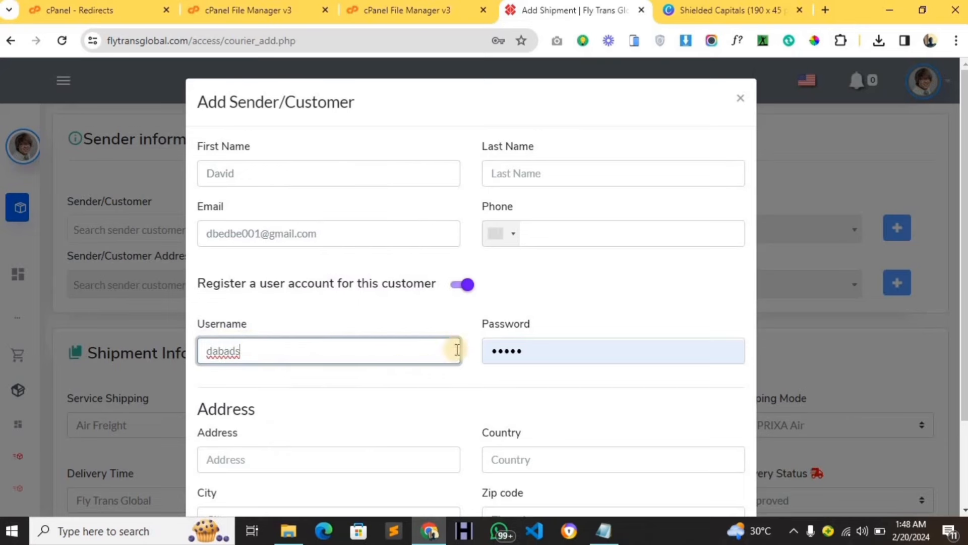
{"action": "double_click", "coordinate": [490, 349]}
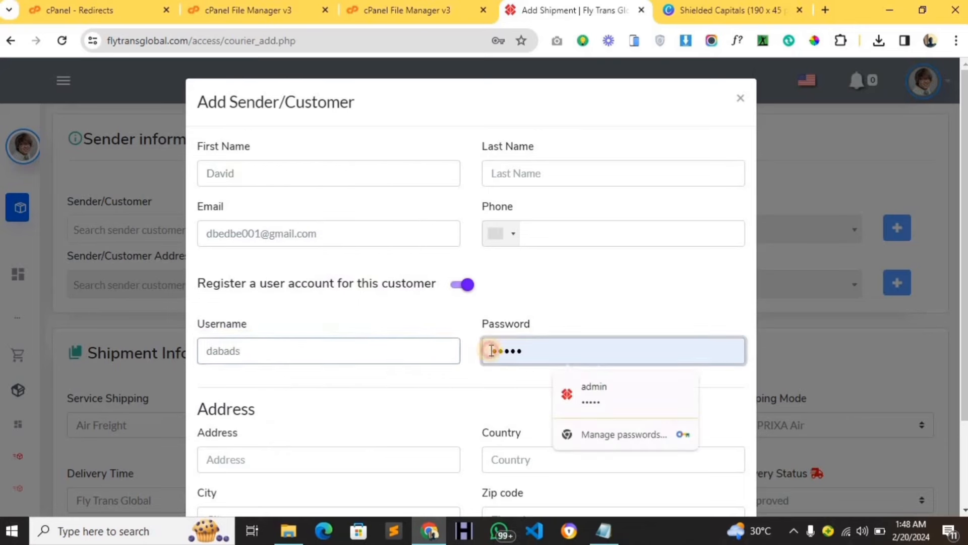
{"action": "type", "text": "••"}
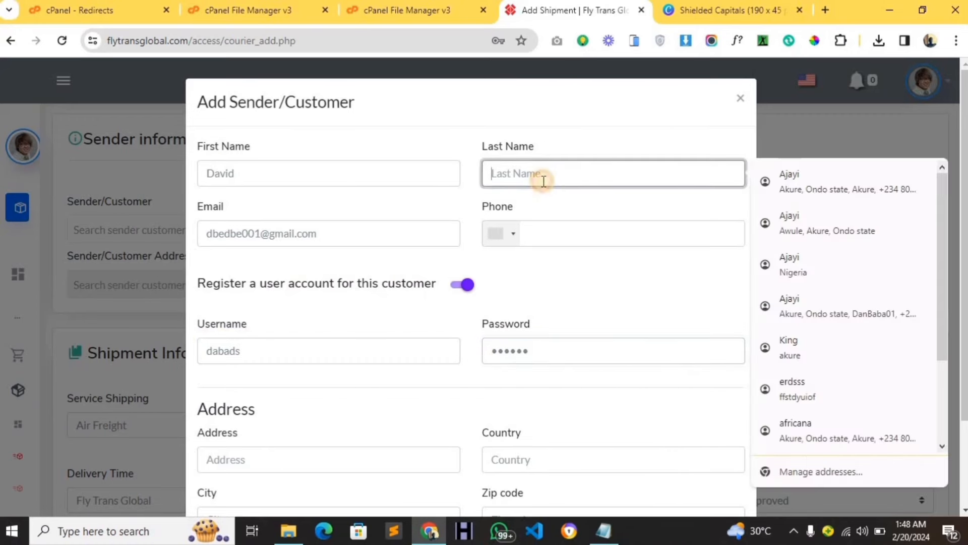
Enter the sender's last name and a United States (+1) phone number.
{"action": "left_click", "coordinate": [540, 181]}
{"action": "type", "text": "erds"}
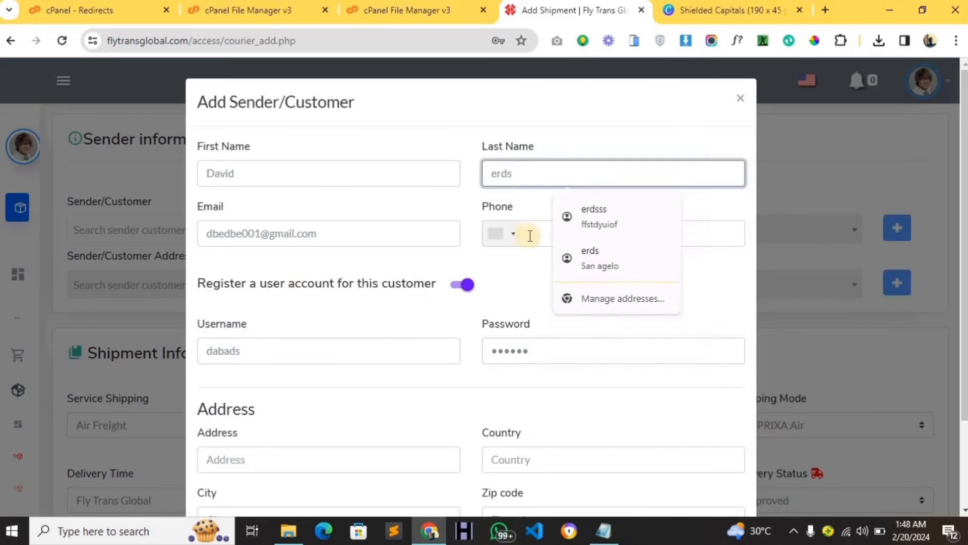
{"action": "left_click", "coordinate": [531, 235]}
{"action": "left_click", "coordinate": [510, 232]}
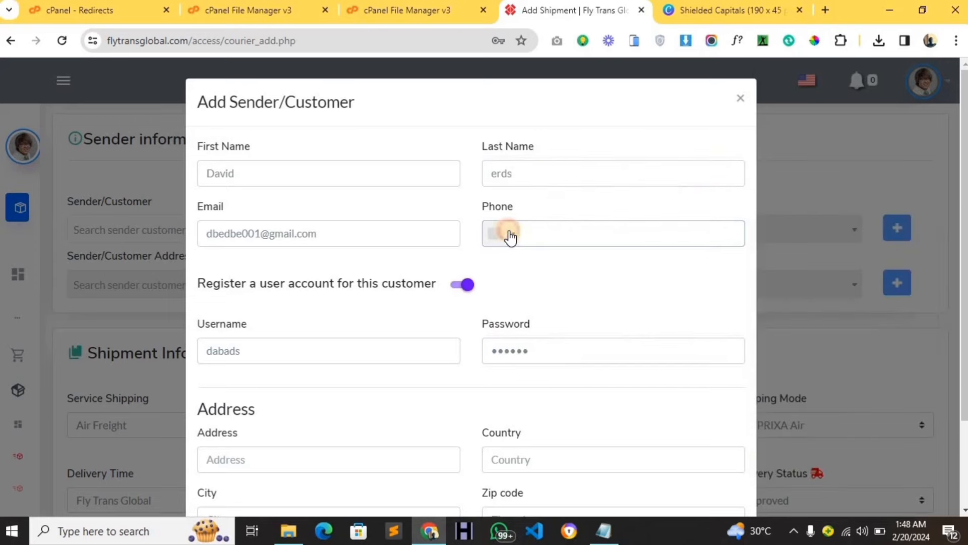
{"action": "left_click", "coordinate": [529, 233]}
{"action": "left_click", "coordinate": [507, 230]}
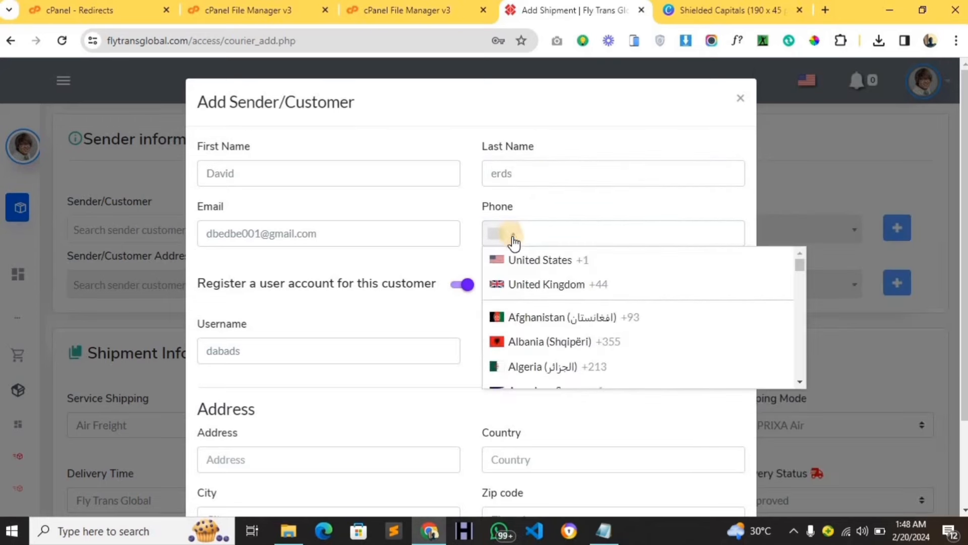
{"action": "left_click", "coordinate": [519, 256]}
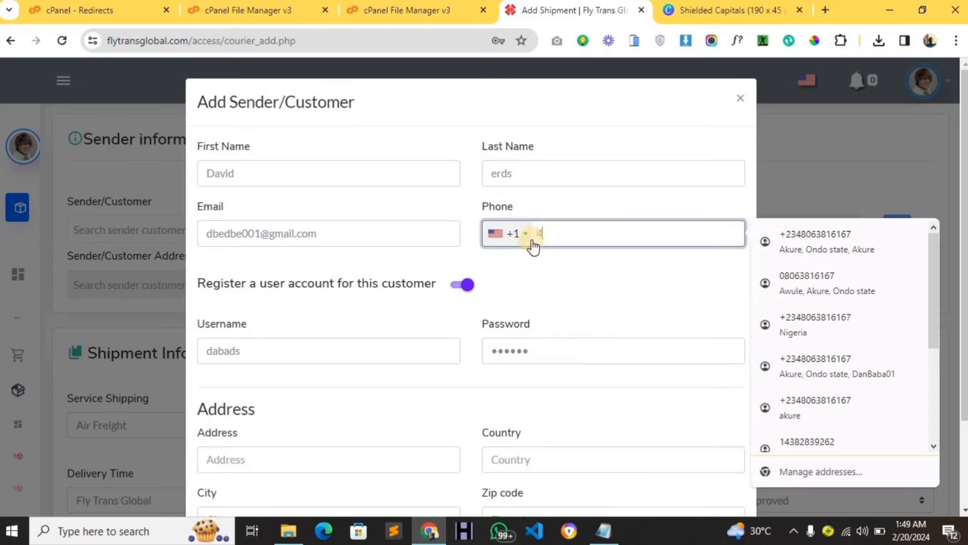
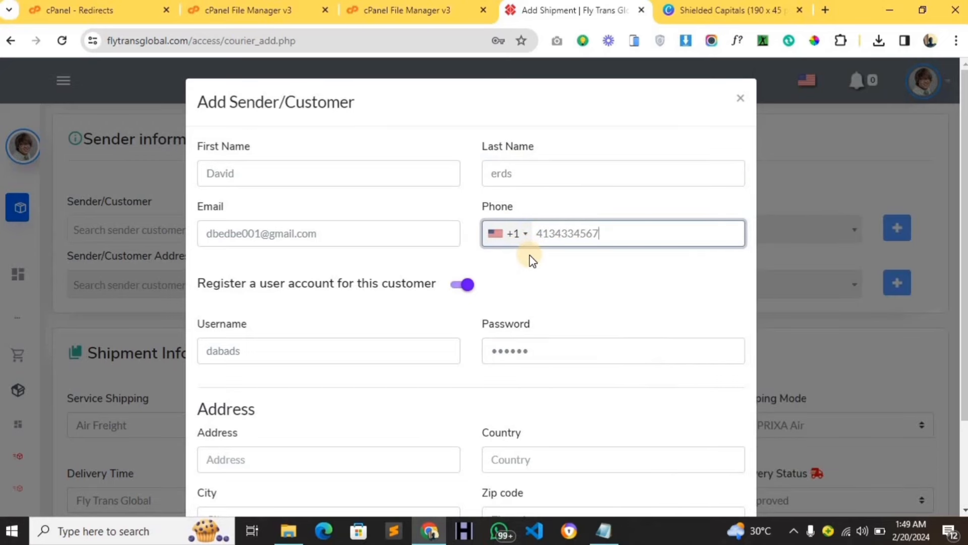
{"action": "left_click", "coordinate": [461, 284]}
{"action": "scroll", "coordinate": [426, 316], "scroll_direction": "down", "scroll_amount": 2}
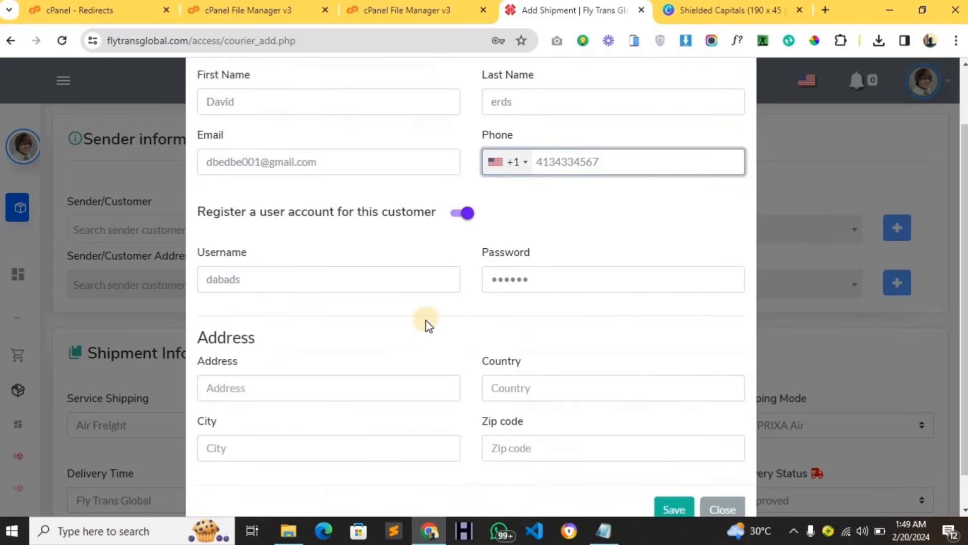
Enter the sender's street address, autofill country, city and zip from the Canada entry, and save.
{"action": "left_click", "coordinate": [373, 388]}
{"action": "type", "text": "g"}
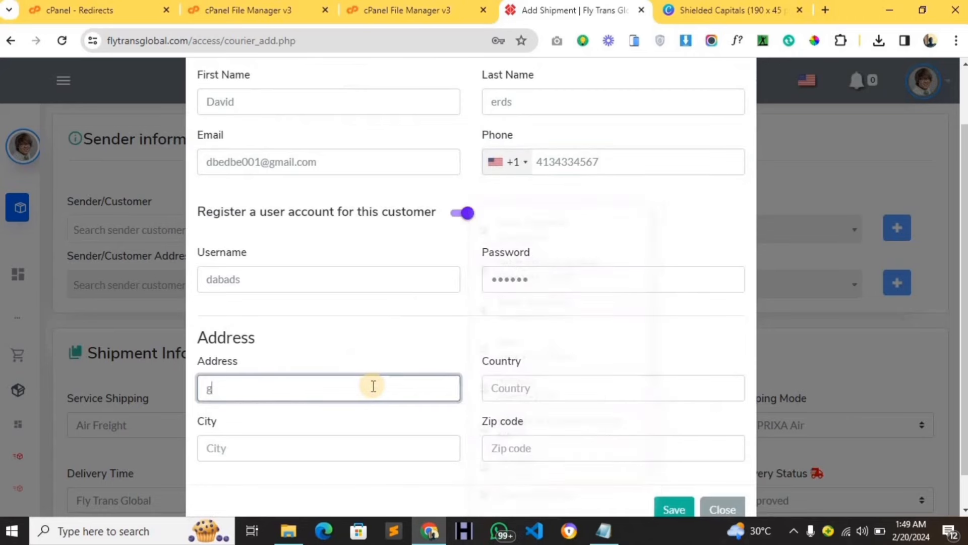
{"action": "type", "text": "dgf, dghtbnn nfnj"}
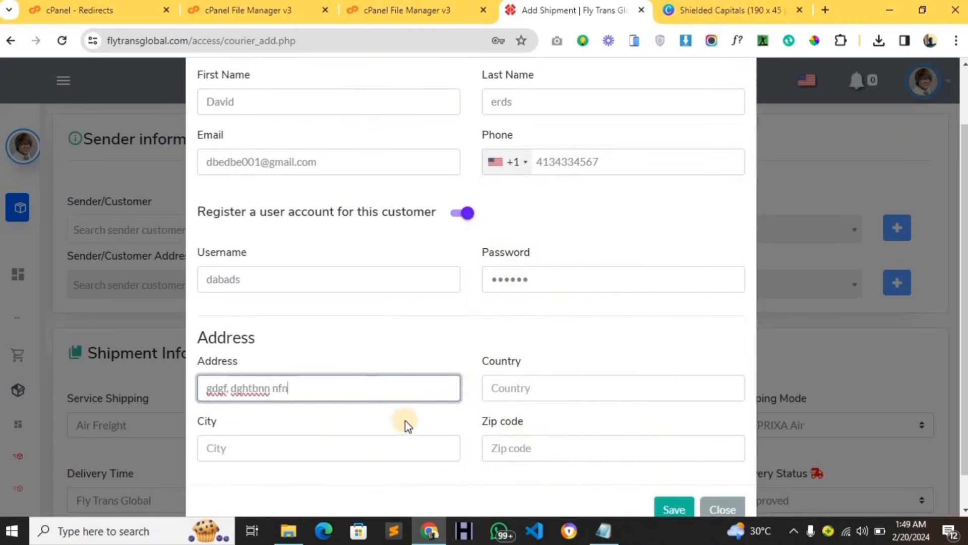
{"action": "left_click", "coordinate": [500, 388]}
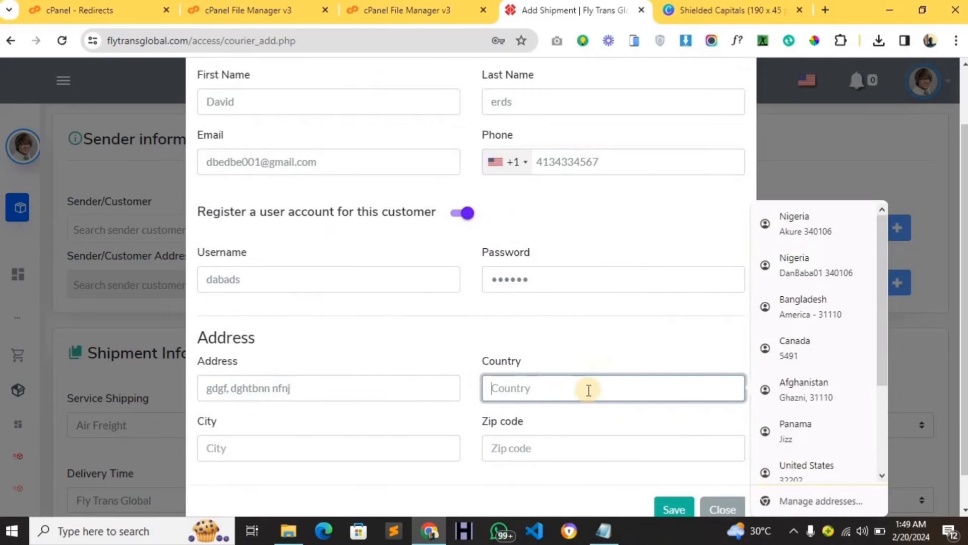
{"action": "type", "text": "c"}
{"action": "left_click", "coordinate": [598, 425]}
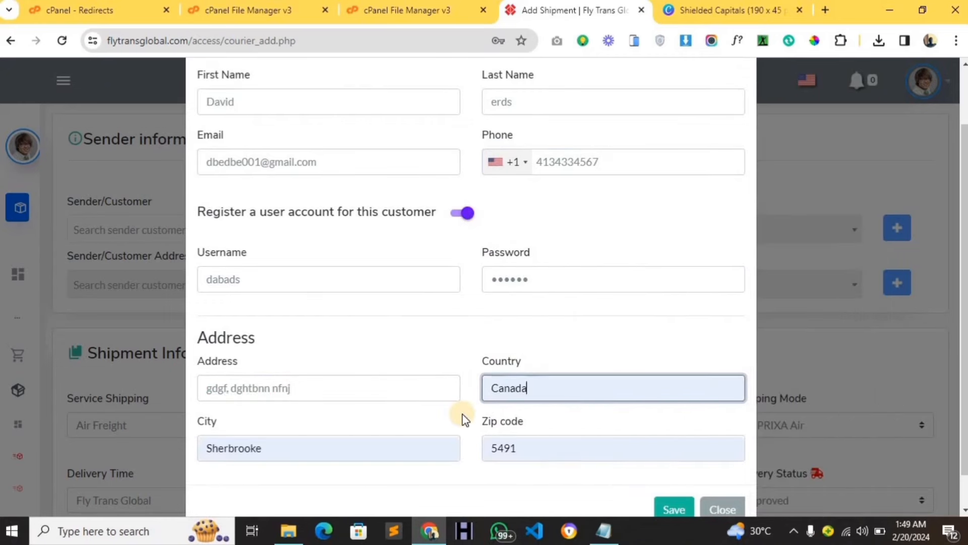
{"action": "scroll", "coordinate": [460, 417], "scroll_direction": "down", "scroll_amount": 1}
{"action": "scroll", "coordinate": [460, 417], "scroll_direction": "up", "scroll_amount": 3}
{"action": "scroll", "coordinate": [470, 401], "scroll_direction": "down", "scroll_amount": 2}
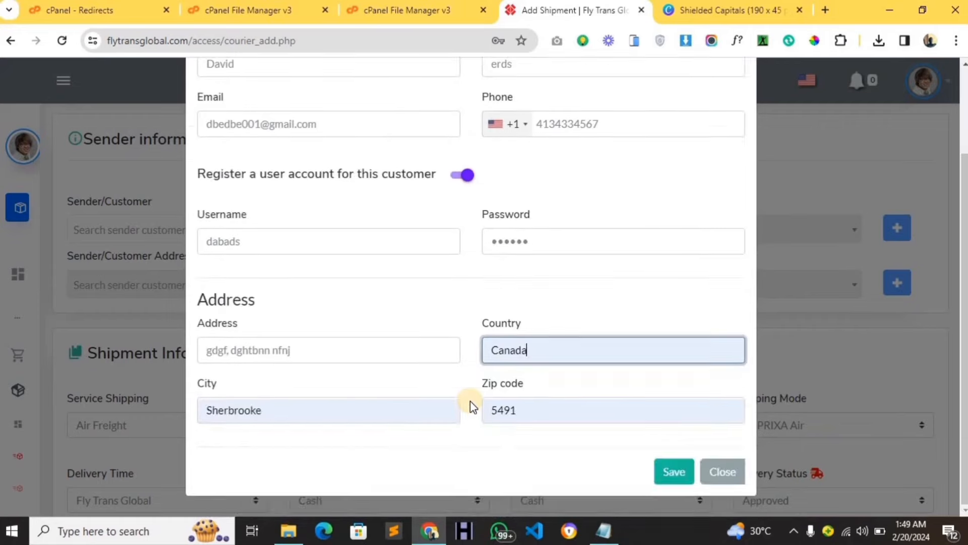
{"action": "scroll", "coordinate": [470, 400], "scroll_direction": "up", "scroll_amount": 2}
{"action": "scroll", "coordinate": [473, 400], "scroll_direction": "down", "scroll_amount": 2}
{"action": "scroll", "coordinate": [489, 391], "scroll_direction": "up", "scroll_amount": 2}
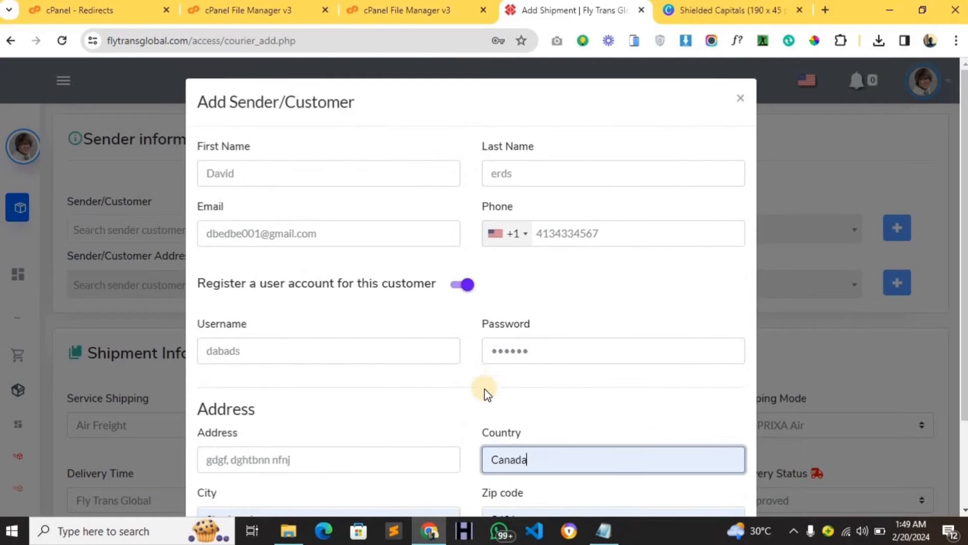
{"action": "scroll", "coordinate": [487, 386], "scroll_direction": "down", "scroll_amount": 2}
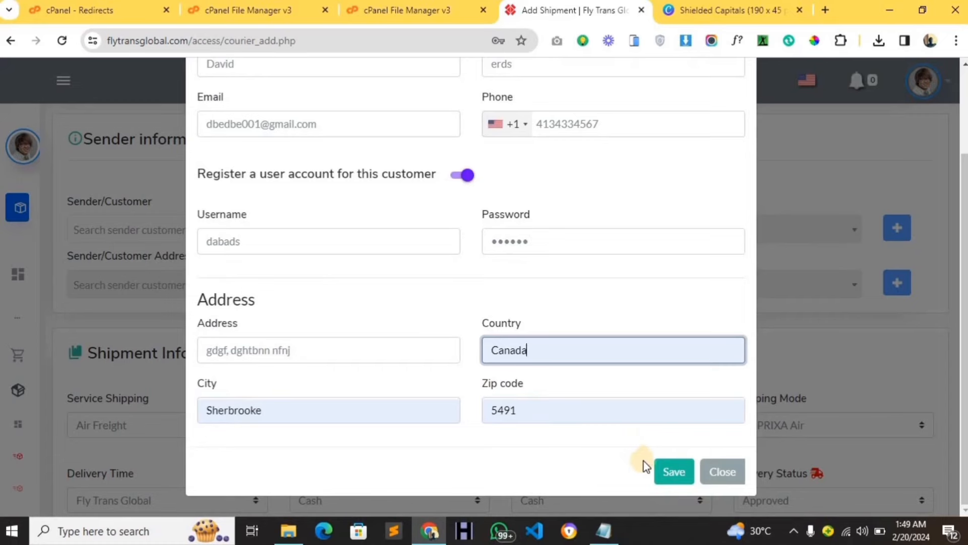
{"action": "left_click", "coordinate": [674, 473]}
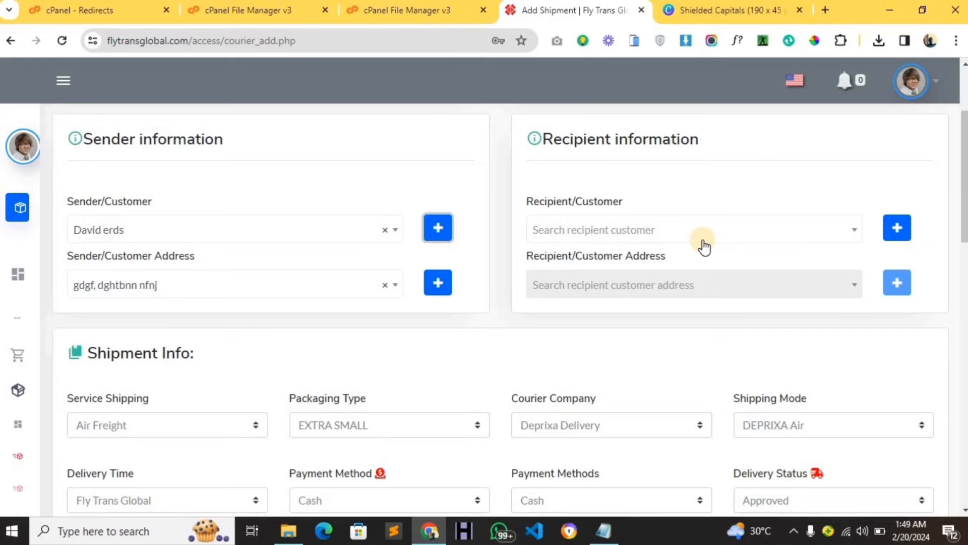
Start adding a new recipient customer with the + beside Recipient/Customer.
{"action": "left_click", "coordinate": [899, 228]}
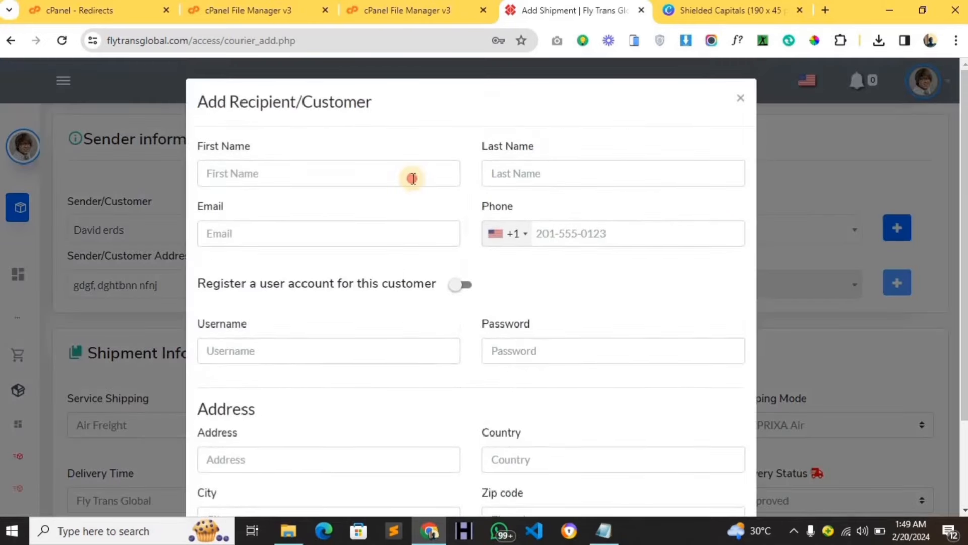
Enter the recipient's first name, last name, e-mail and phone number.
{"action": "left_click", "coordinate": [413, 178]}
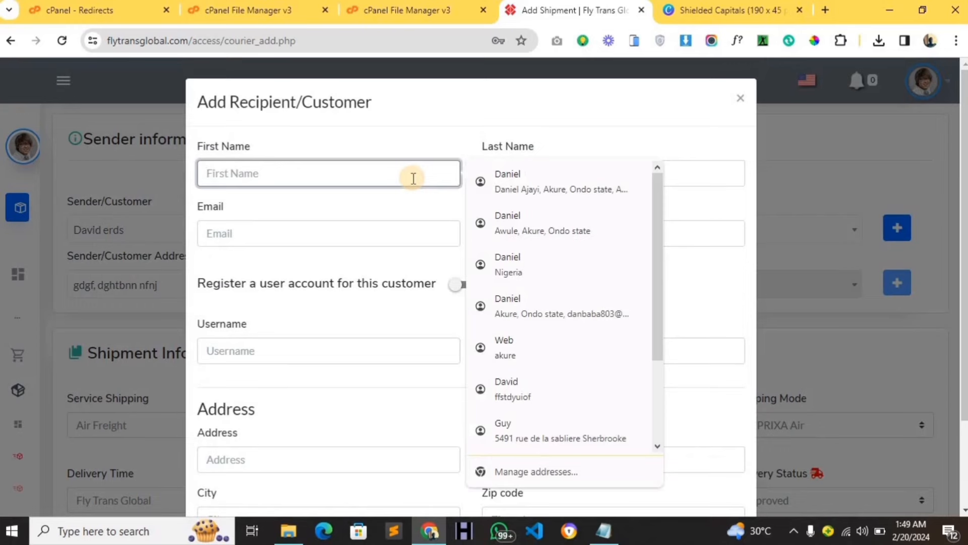
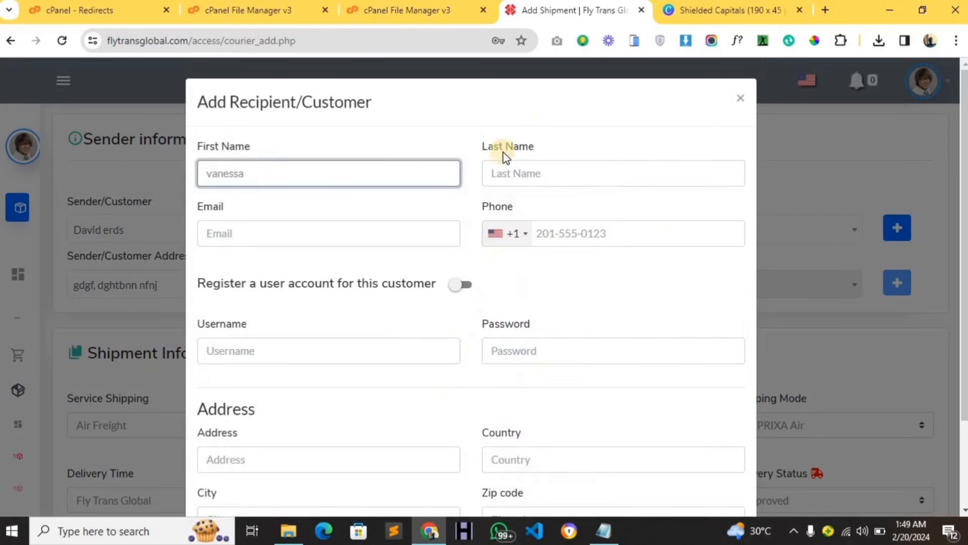
{"action": "left_click", "coordinate": [532, 173]}
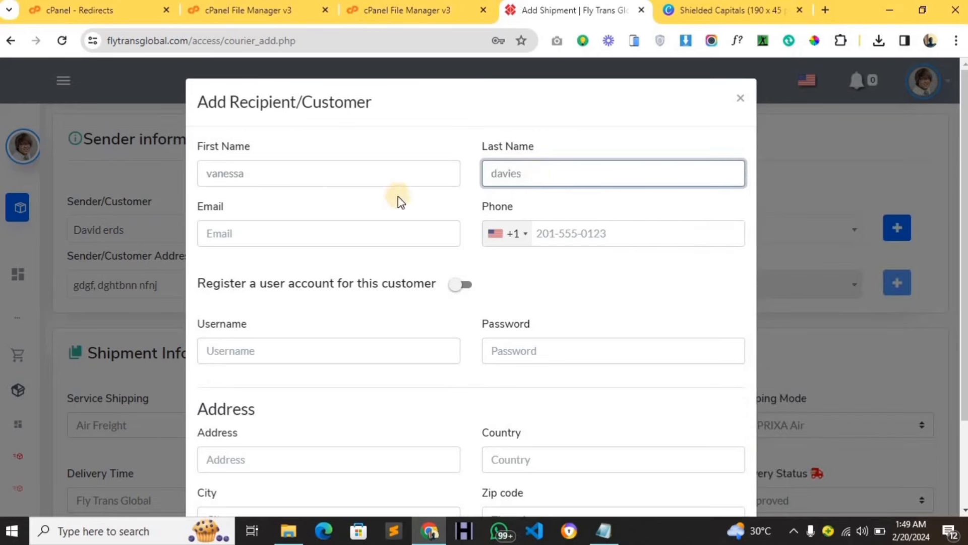
{"action": "left_click", "coordinate": [403, 227]}
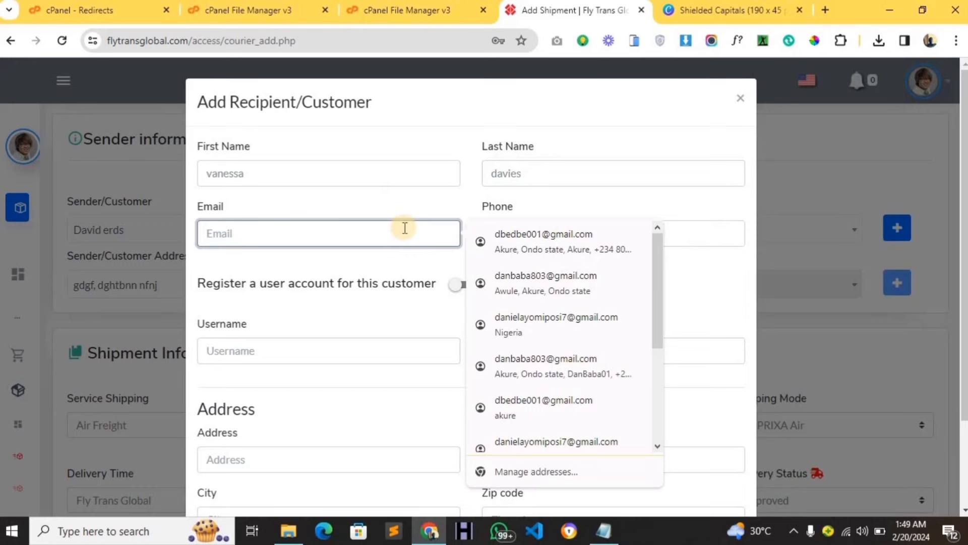
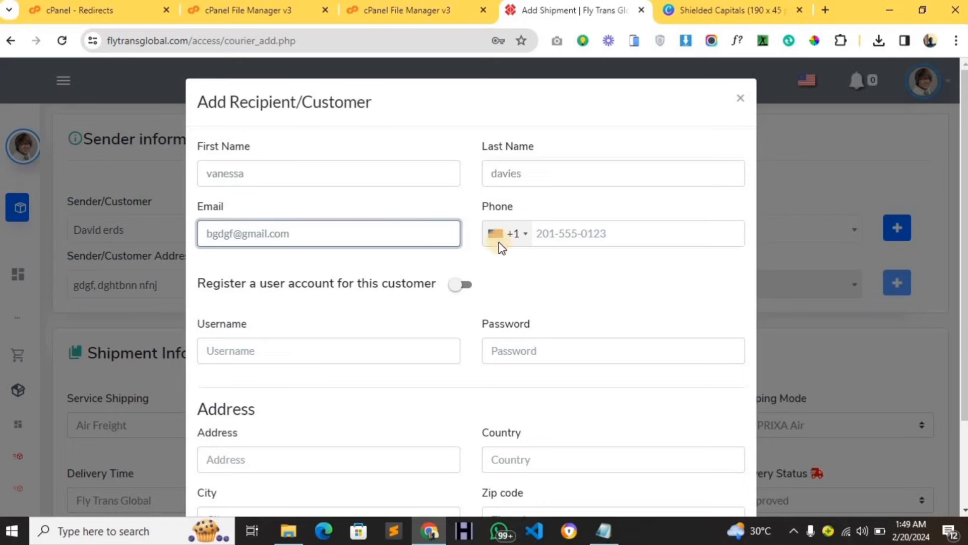
{"action": "left_click", "coordinate": [544, 235]}
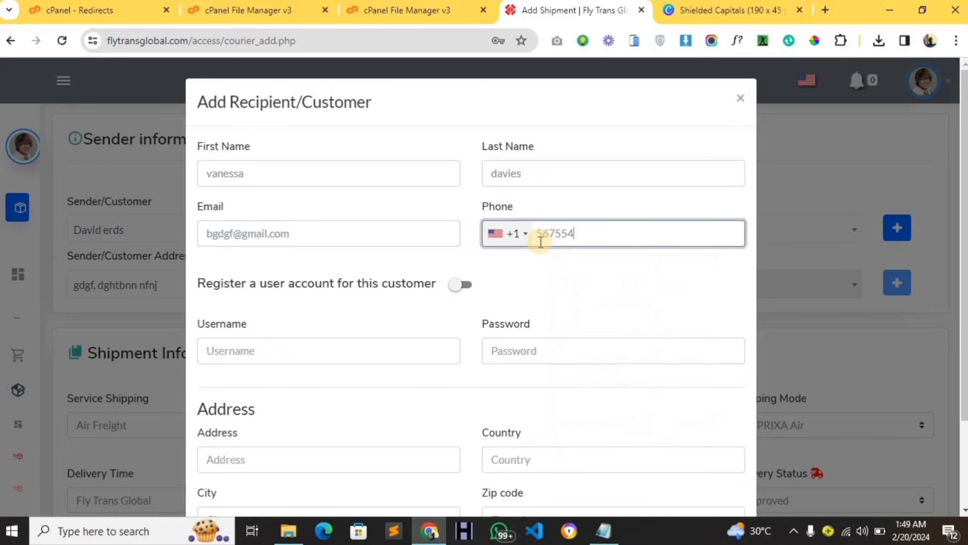
Leave account registration off, enter the recipient's address with the Bangladesh autofill entry, and save.
{"action": "scroll", "coordinate": [383, 295], "scroll_direction": "down", "scroll_amount": 2}
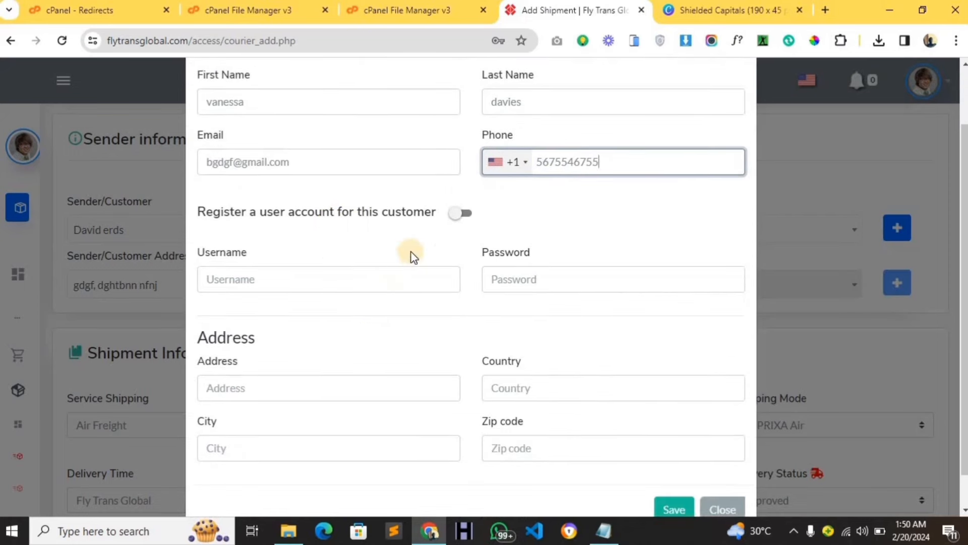
{"action": "left_click", "coordinate": [458, 226]}
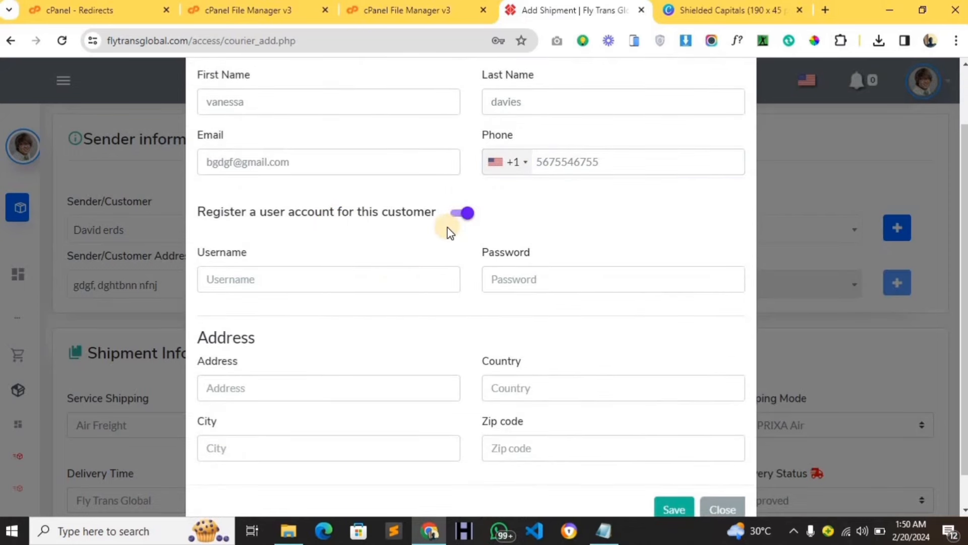
{"action": "scroll", "coordinate": [452, 227], "scroll_direction": "up", "scroll_amount": 2}
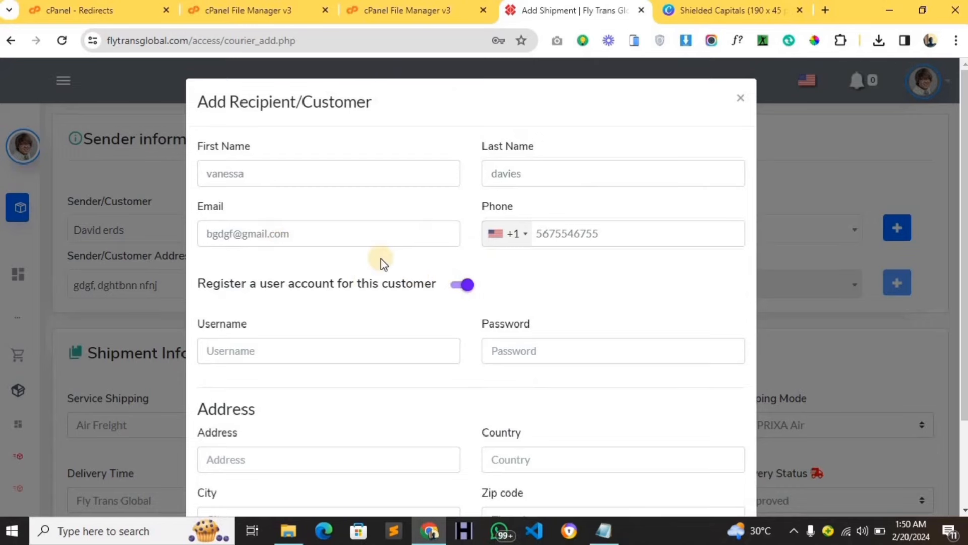
{"action": "left_click", "coordinate": [461, 285]}
{"action": "scroll", "coordinate": [353, 328], "scroll_direction": "down", "scroll_amount": 1}
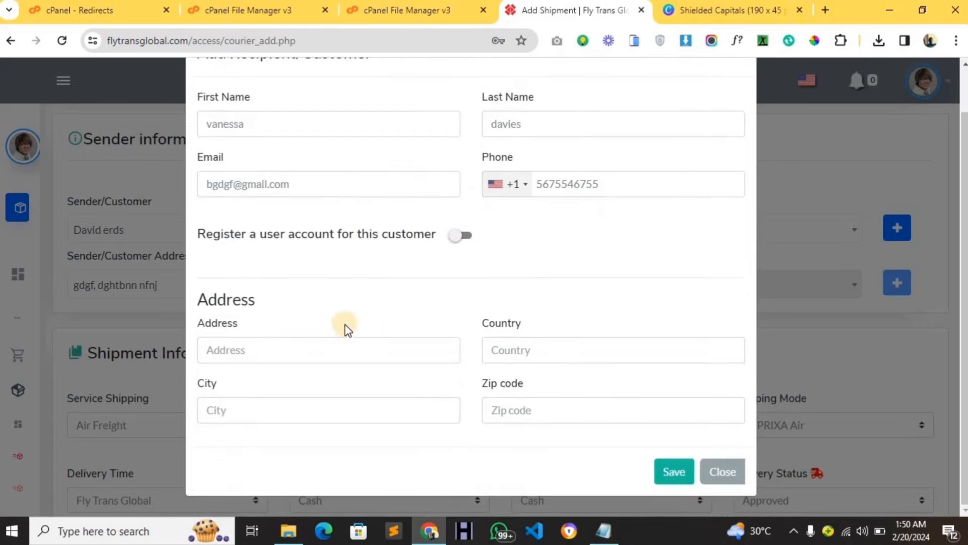
{"action": "left_click", "coordinate": [354, 350]}
{"action": "type", "text": "ret"}
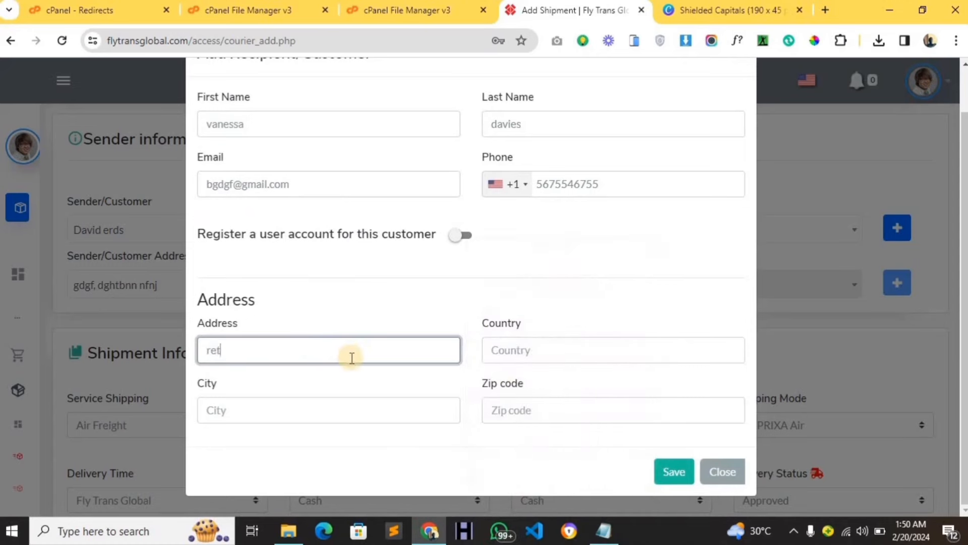
{"action": "type", "text": "hsg ghuy"}
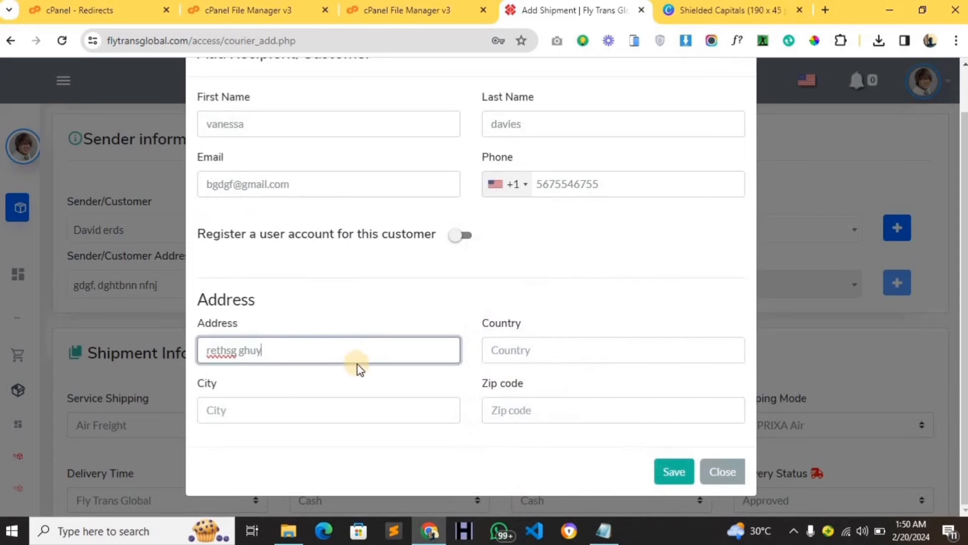
{"action": "type", "text": "ithj"}
{"action": "left_click", "coordinate": [494, 352]}
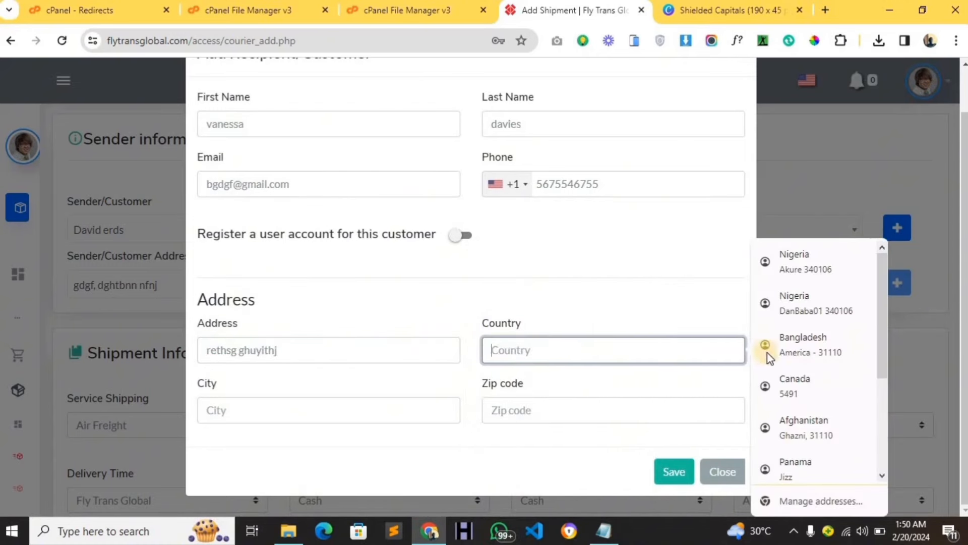
{"action": "left_click", "coordinate": [802, 345]}
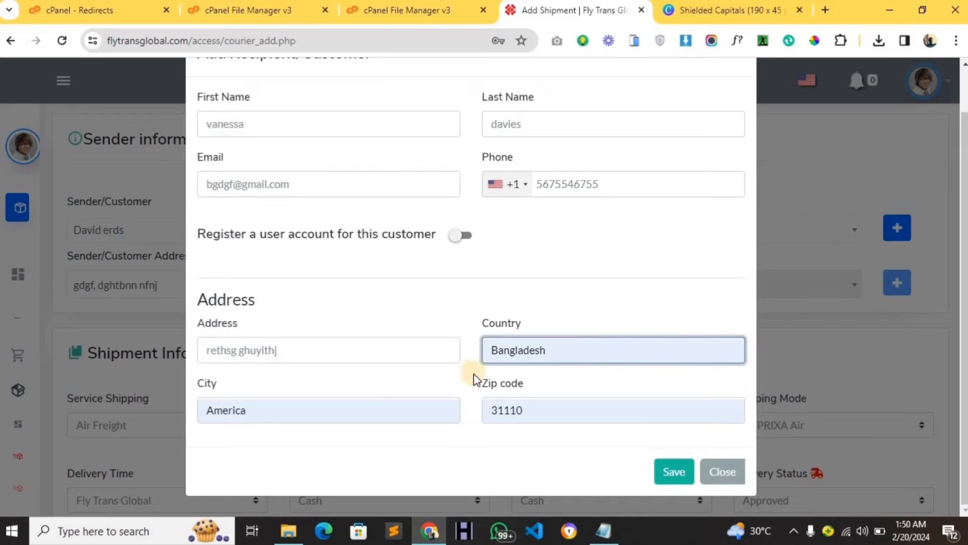
{"action": "left_click", "coordinate": [660, 470]}
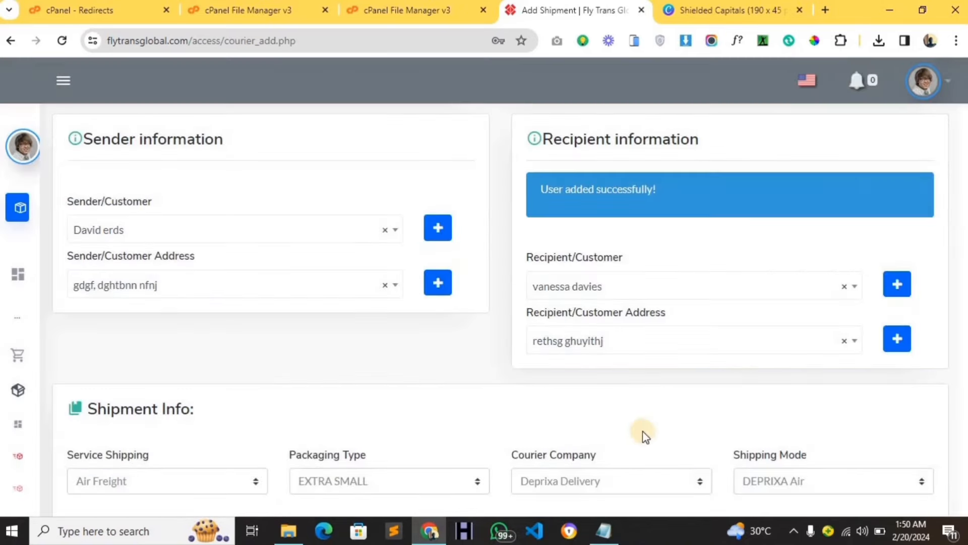
Choose Road Freight service, FLAT SMALL BOX packaging, Fly Trans Global courier and Deprixa Container mode.
{"action": "scroll", "coordinate": [608, 337], "scroll_direction": "up", "scroll_amount": 1}
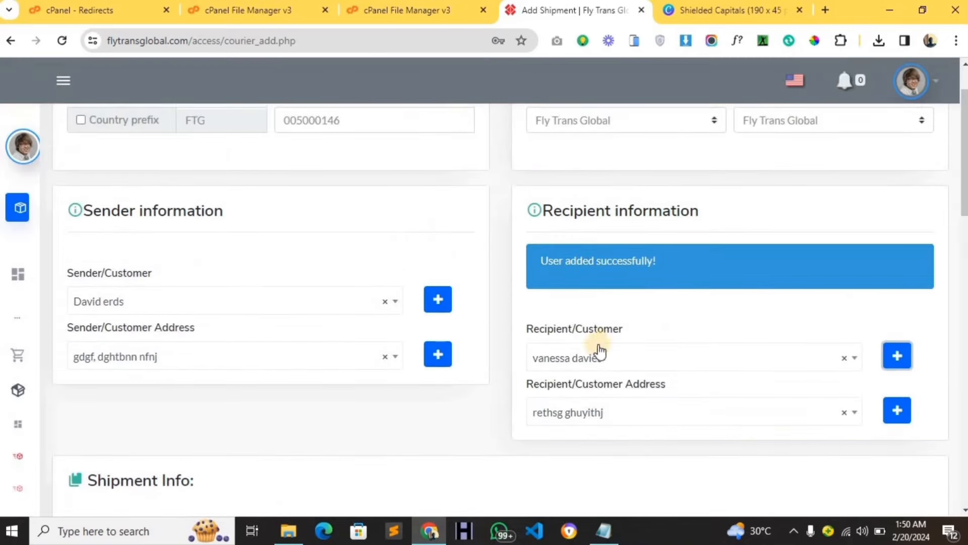
{"action": "scroll", "coordinate": [600, 351], "scroll_direction": "down", "scroll_amount": 5}
{"action": "scroll", "coordinate": [200, 237], "scroll_direction": "up", "scroll_amount": 1}
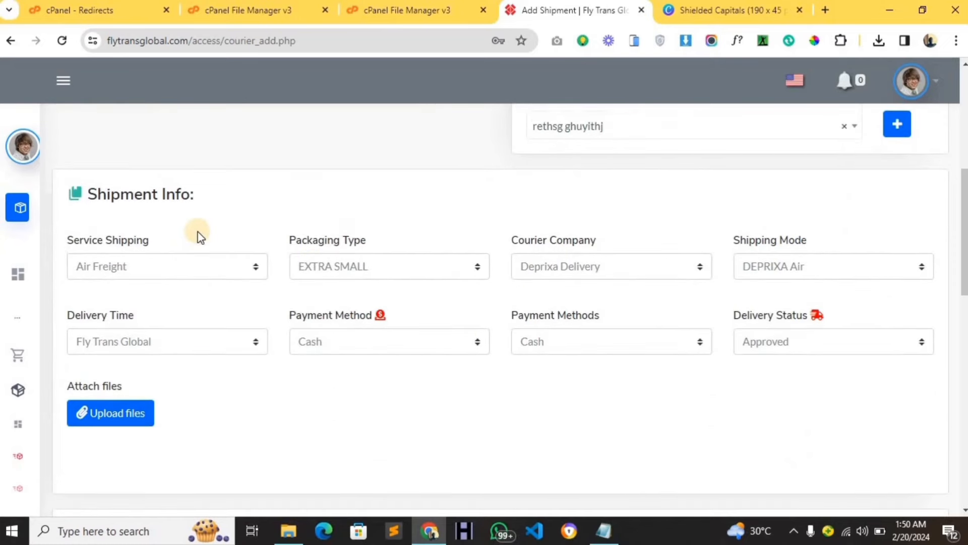
{"action": "scroll", "coordinate": [157, 253], "scroll_direction": "down", "scroll_amount": 1}
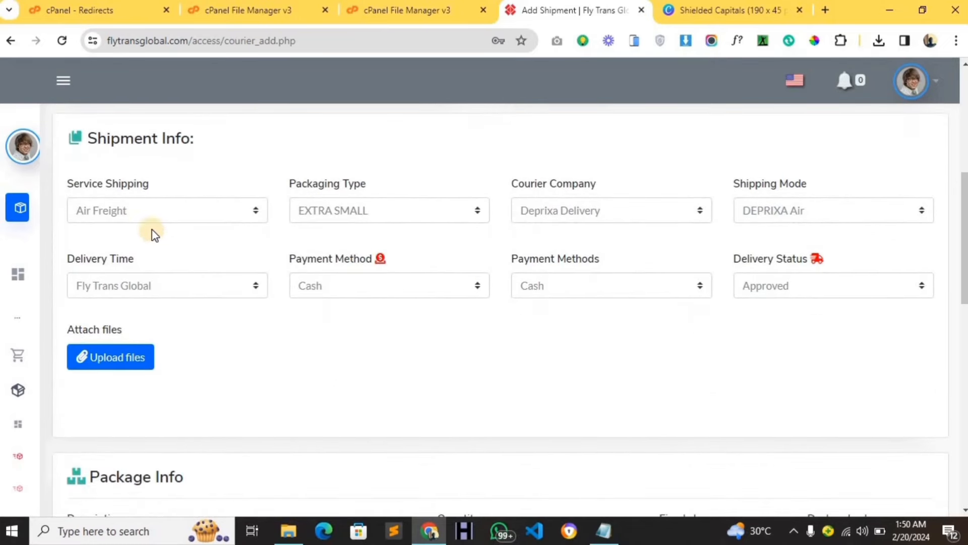
{"action": "left_click", "coordinate": [150, 215]}
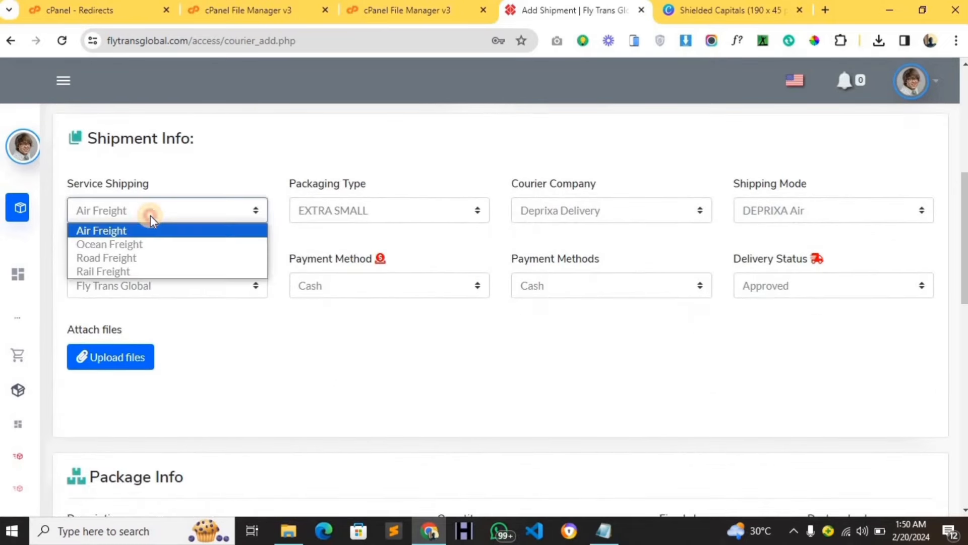
{"action": "left_click", "coordinate": [157, 259]}
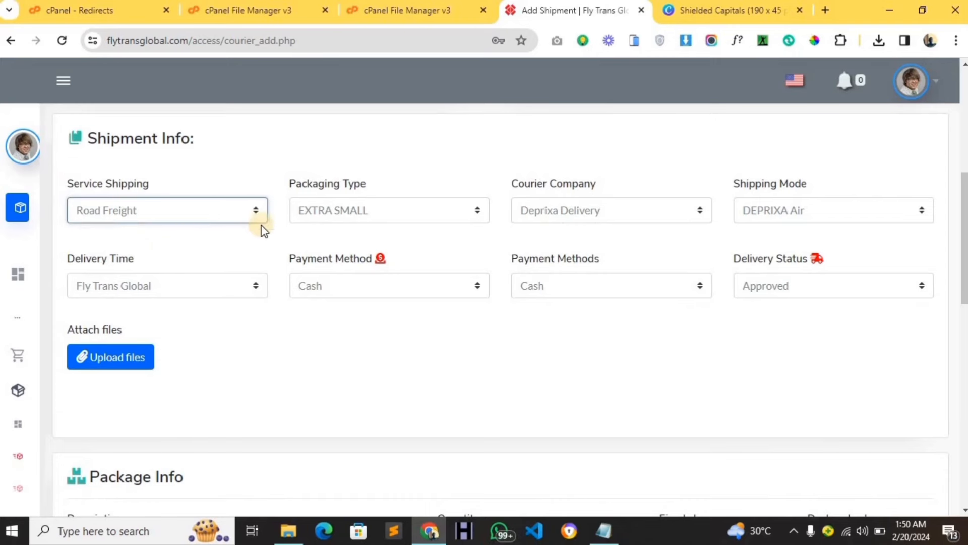
{"action": "left_click", "coordinate": [321, 216]}
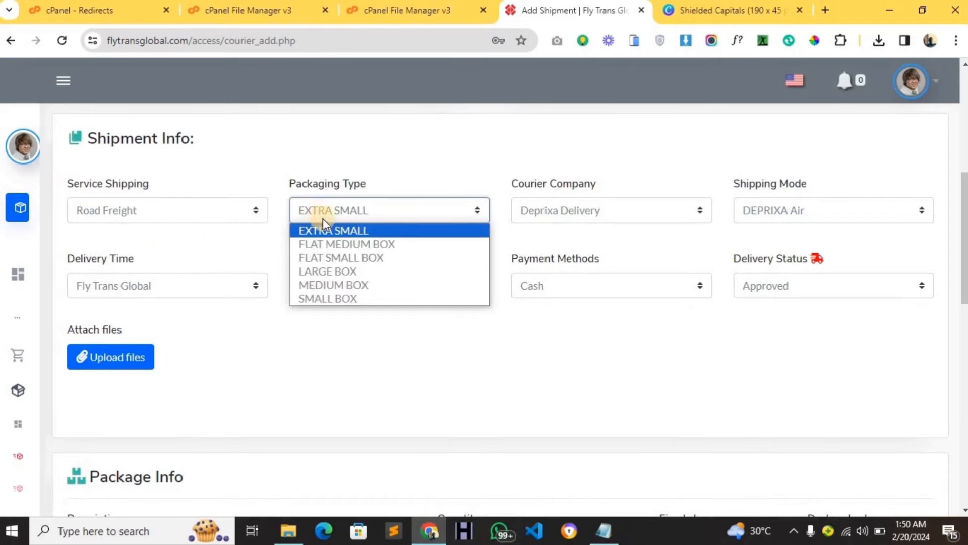
{"action": "left_click", "coordinate": [335, 261]}
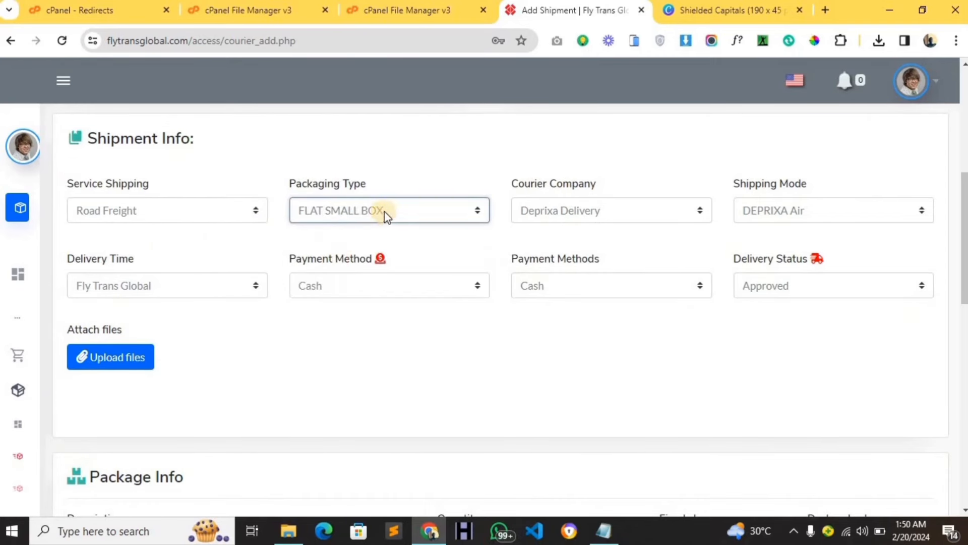
{"action": "left_click", "coordinate": [540, 214]}
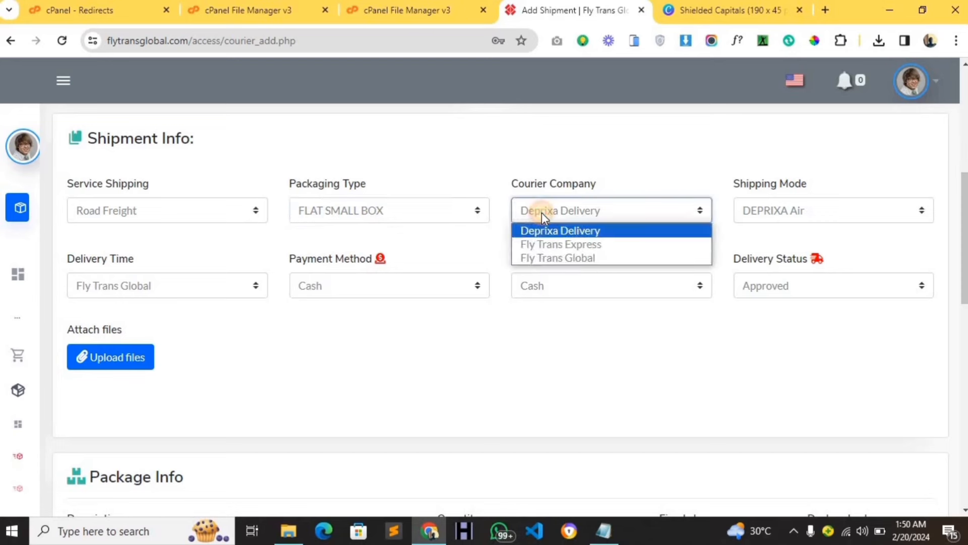
{"action": "left_click", "coordinate": [555, 255]}
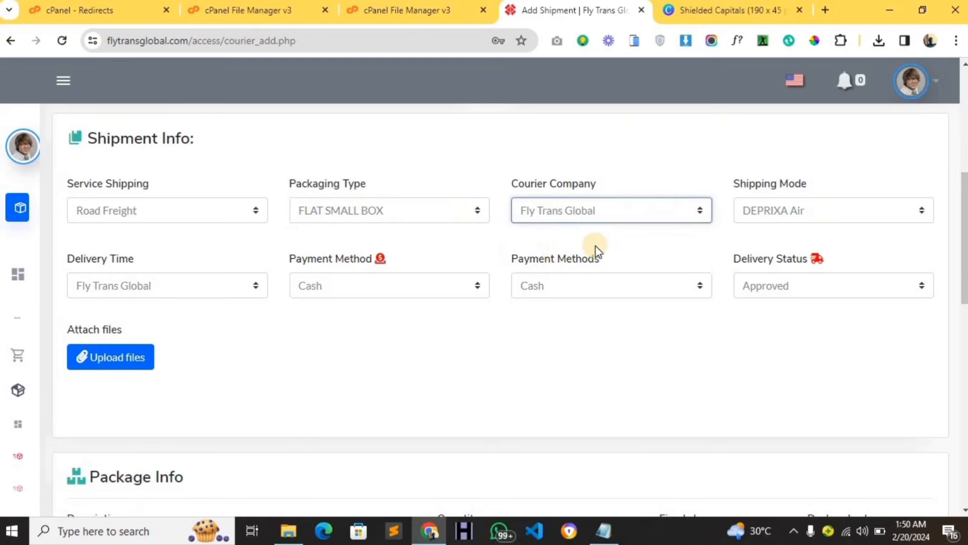
{"action": "left_click", "coordinate": [748, 216]}
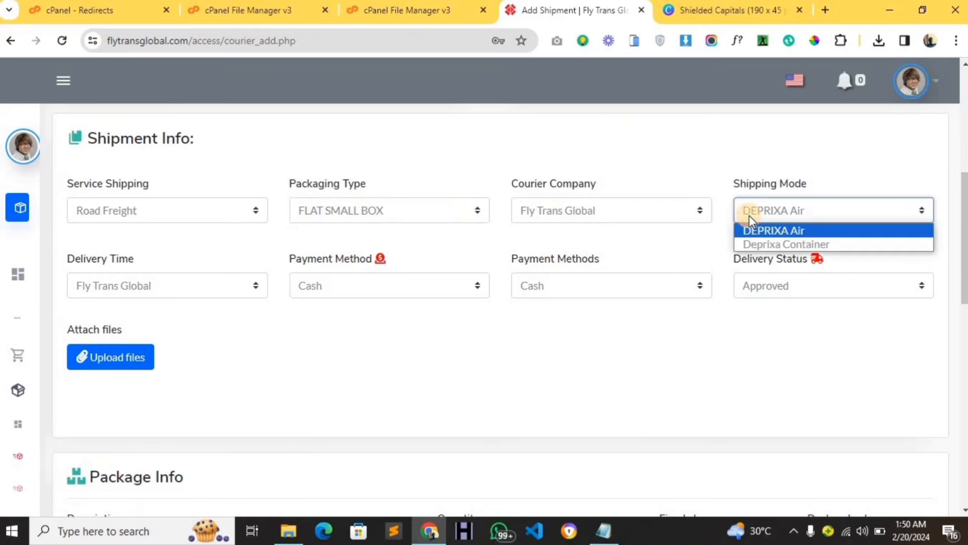
{"action": "left_click", "coordinate": [764, 241]}
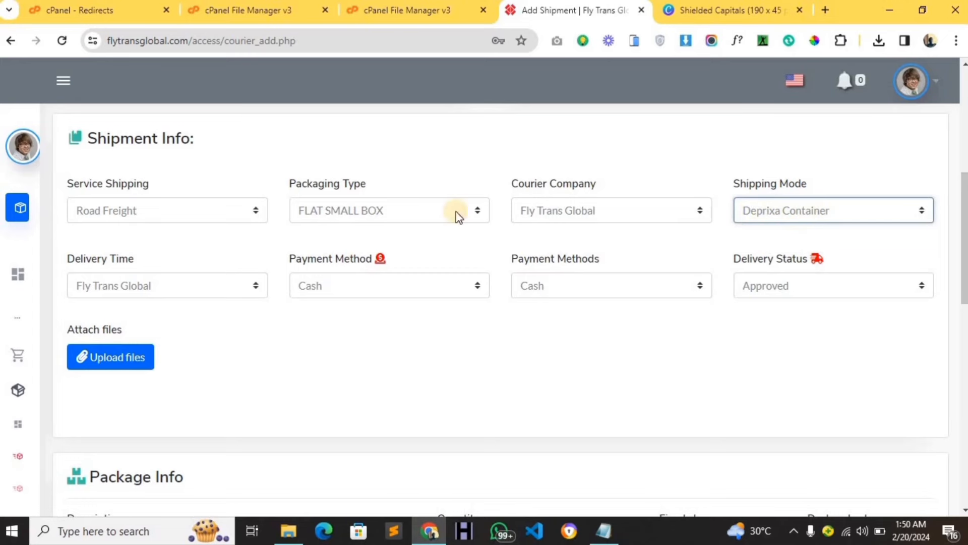
{"action": "mouse_move", "coordinate": [15, 456]}
{"action": "scroll", "coordinate": [46, 466], "scroll_direction": "down", "scroll_amount": 8}
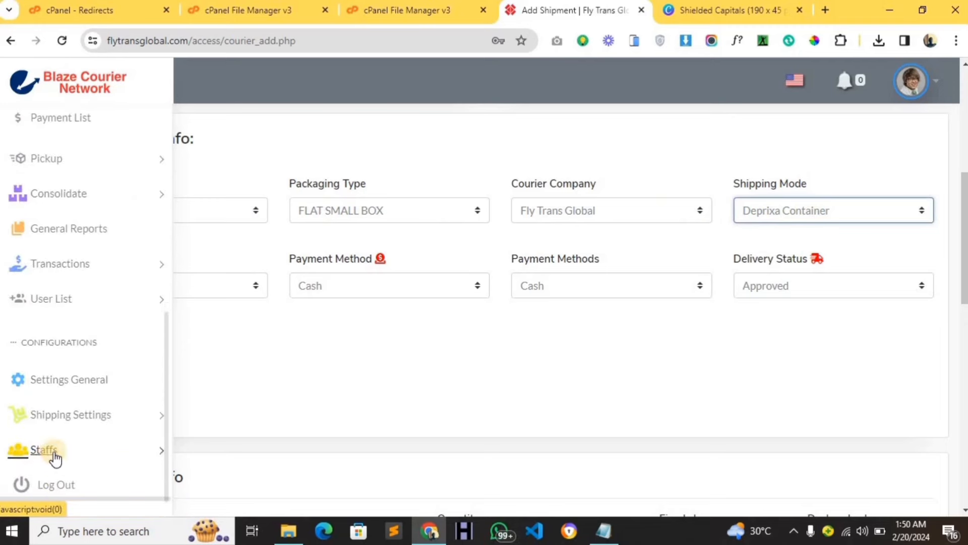
{"action": "left_click", "coordinate": [112, 413]}
{"action": "scroll", "coordinate": [108, 419], "scroll_direction": "down", "scroll_amount": 3}
{"action": "left_click", "coordinate": [134, 357]}
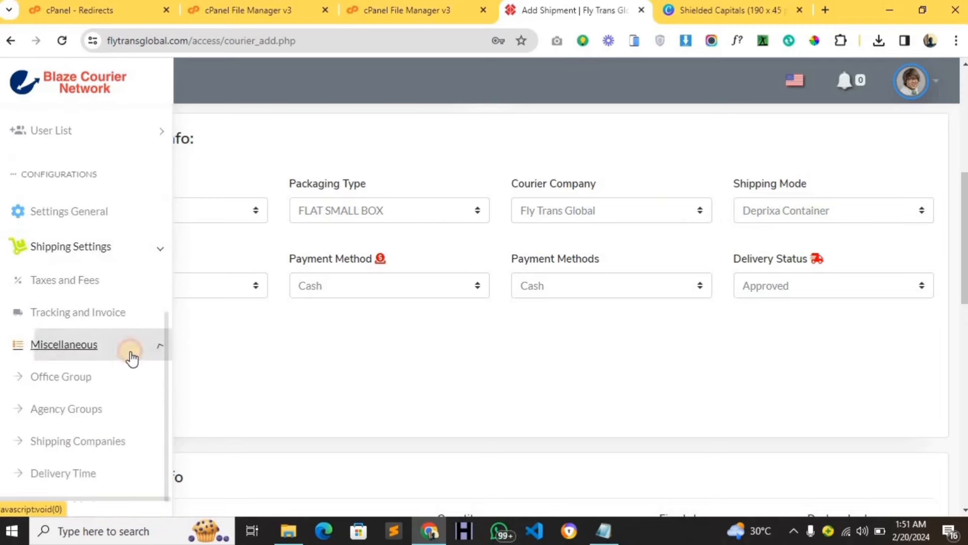
{"action": "scroll", "coordinate": [119, 390], "scroll_direction": "down", "scroll_amount": 4}
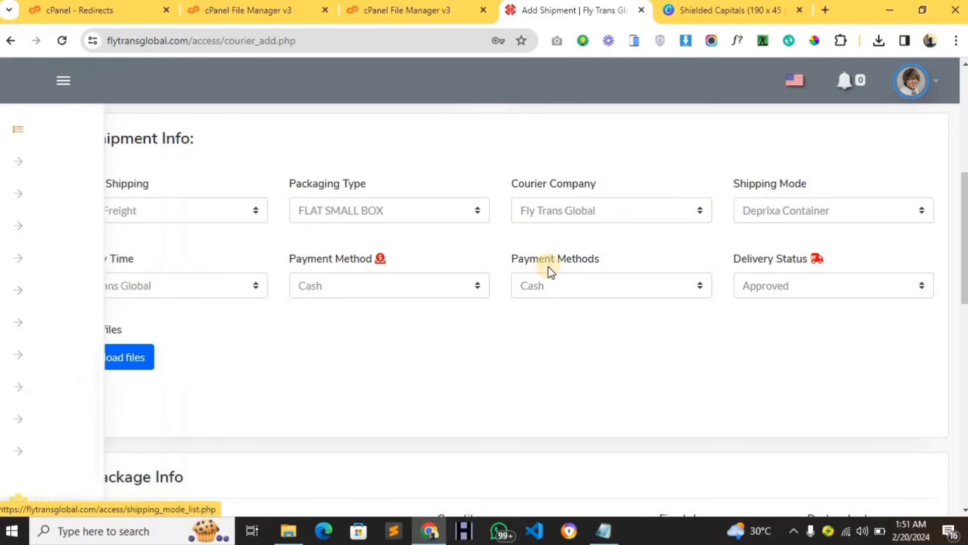
Set delivery time to TNT 10-14 DAYS, keeping Cash payment method and terms and Approved status.
{"action": "left_click", "coordinate": [222, 285]}
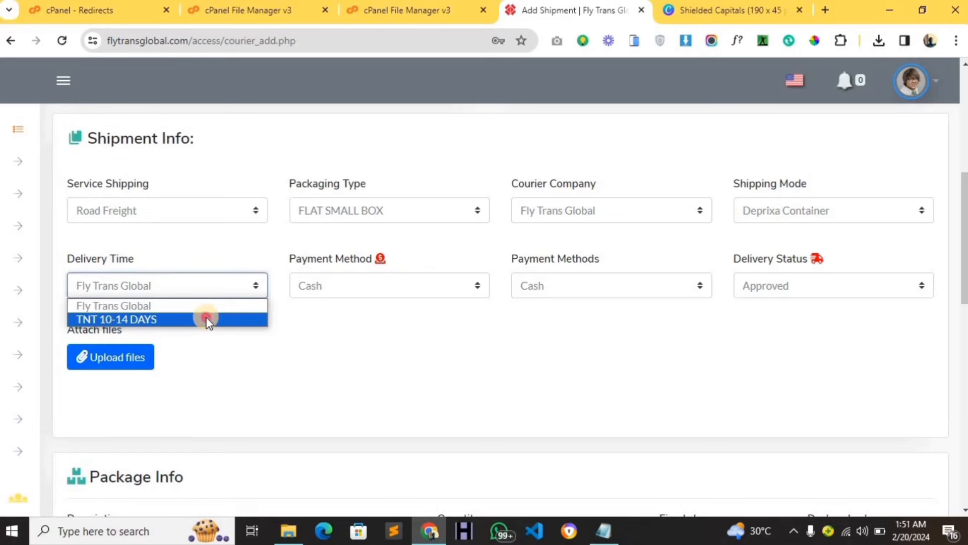
{"action": "left_click", "coordinate": [206, 319]}
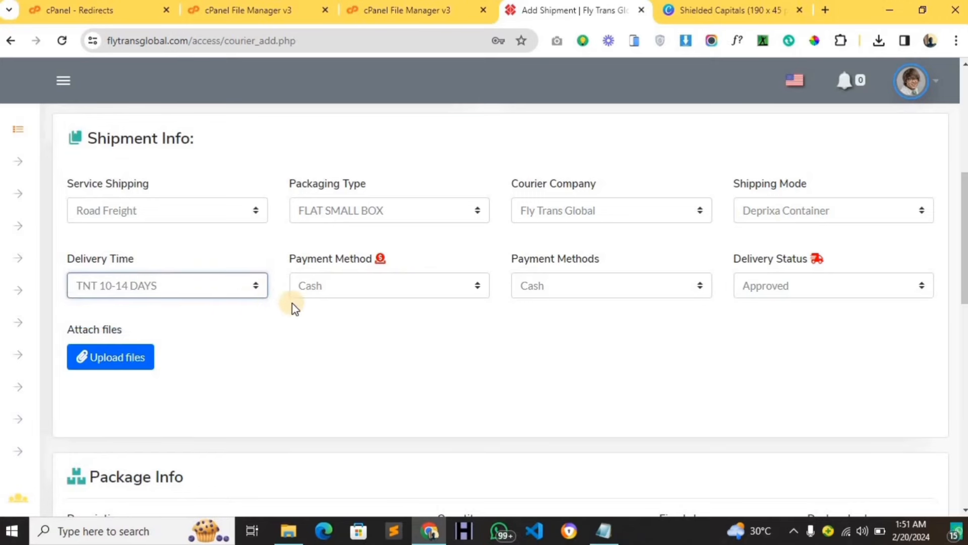
{"action": "left_click", "coordinate": [324, 289]}
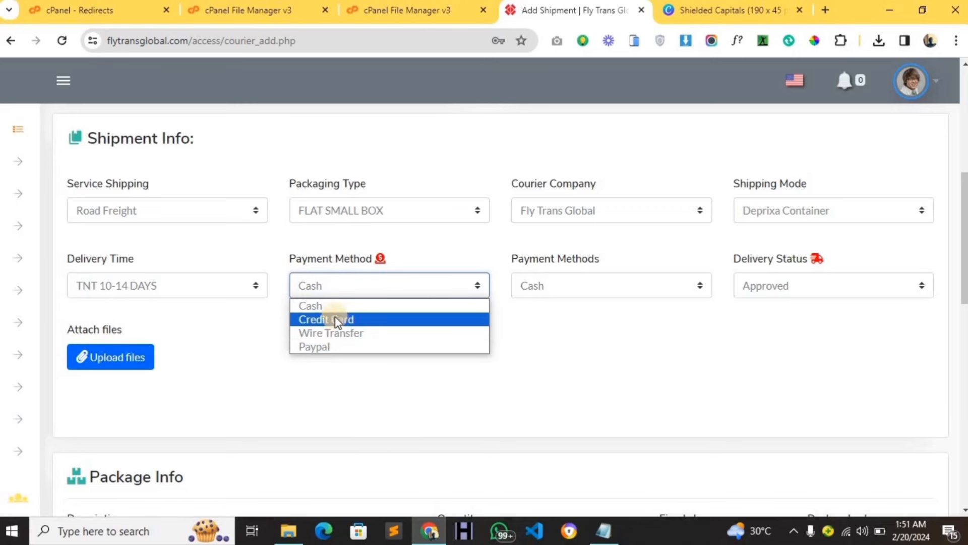
{"action": "left_click", "coordinate": [333, 306]}
{"action": "left_click", "coordinate": [517, 285]}
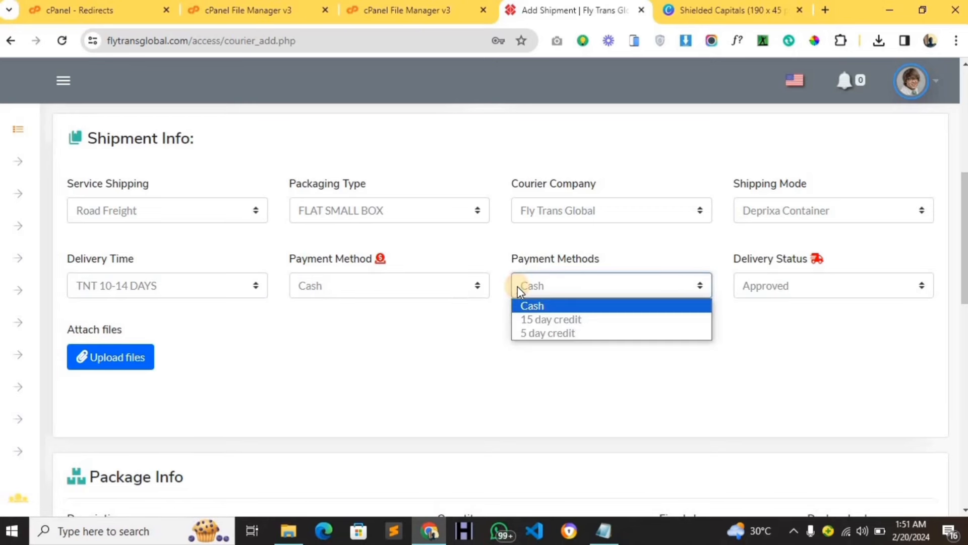
{"action": "left_click", "coordinate": [517, 285]}
{"action": "left_click", "coordinate": [755, 284]}
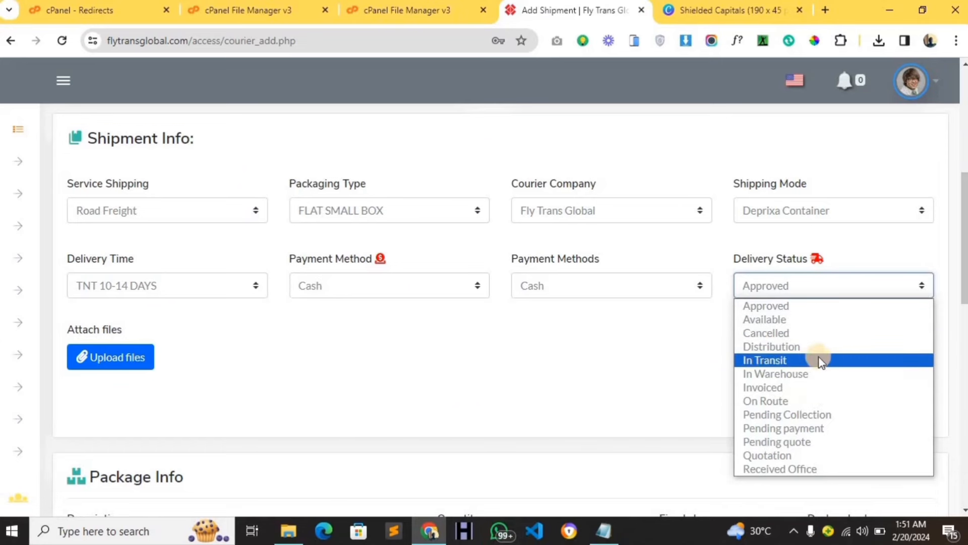
{"action": "left_click", "coordinate": [824, 309]}
{"action": "scroll", "coordinate": [512, 352], "scroll_direction": "down", "scroll_amount": 4}
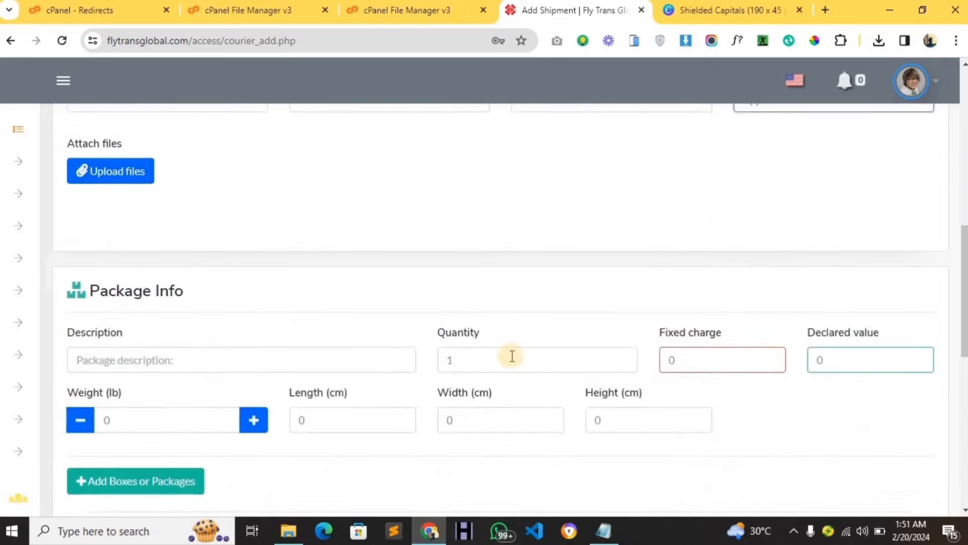
Describe the package as 'A' with quantity 5 and a fixed charge of 4000.
{"action": "scroll", "coordinate": [225, 281], "scroll_direction": "up", "scroll_amount": 1}
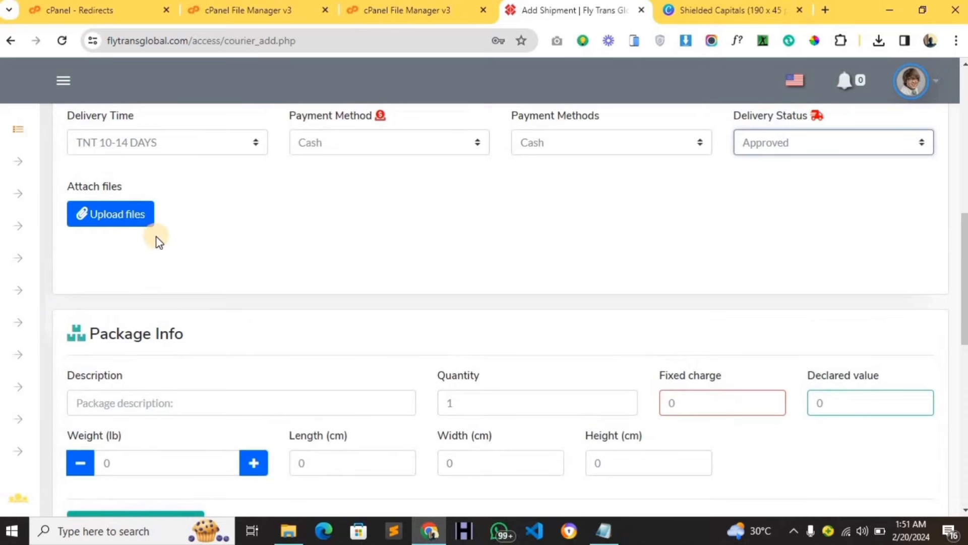
{"action": "scroll", "coordinate": [167, 263], "scroll_direction": "down", "scroll_amount": 3}
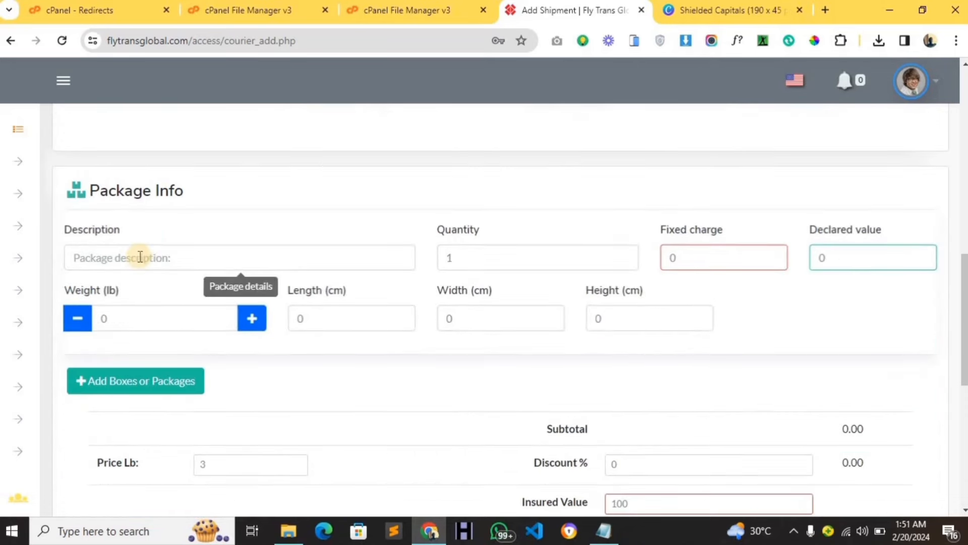
{"action": "left_click", "coordinate": [140, 257]}
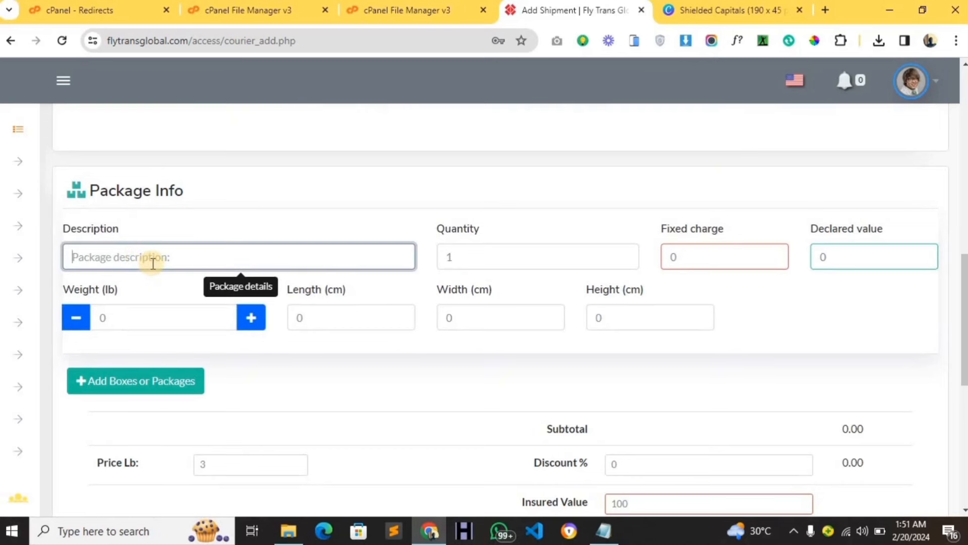
{"action": "type", "text": "A"}
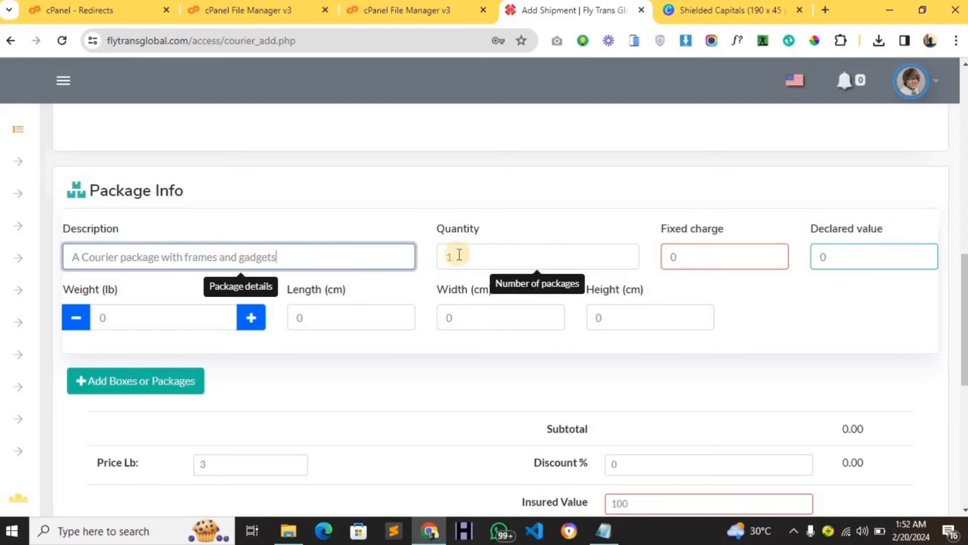
{"action": "left_click", "coordinate": [503, 255]}
{"action": "double_click", "coordinate": [444, 260]}
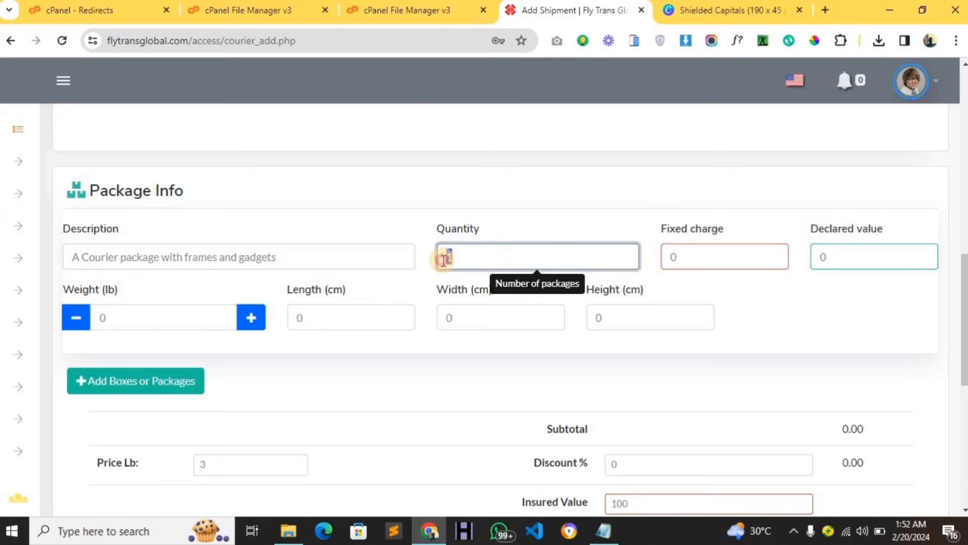
{"action": "type", "text": "5"}
{"action": "double_click", "coordinate": [671, 257]}
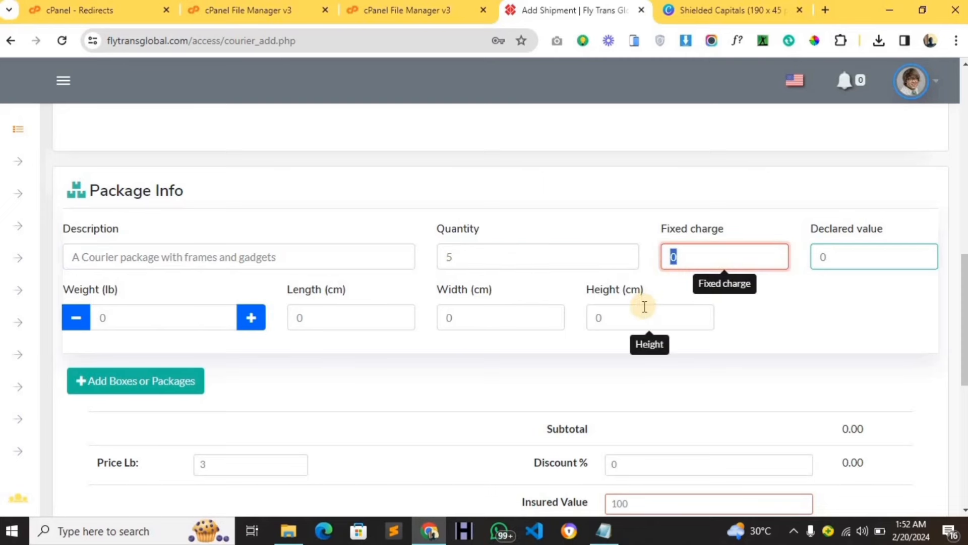
{"action": "type", "text": "4000"}
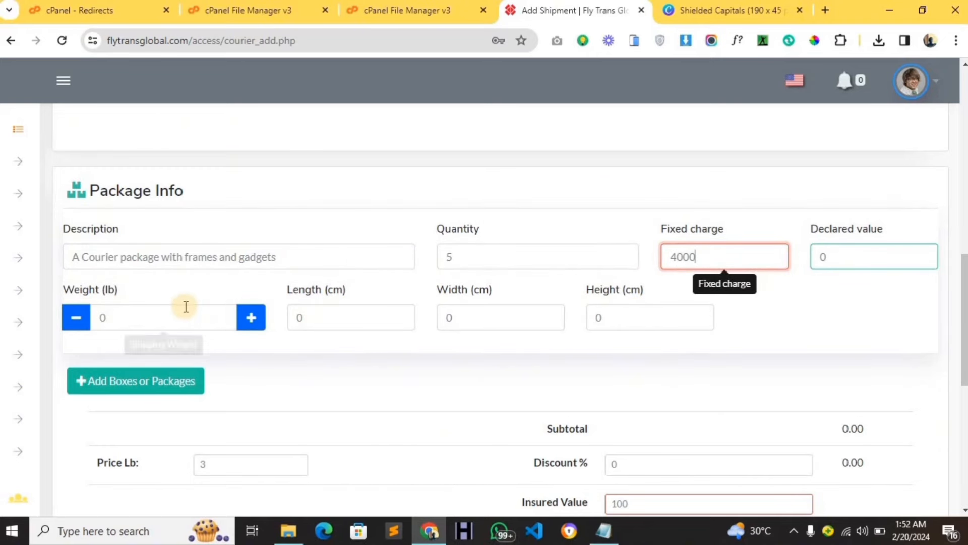
Enter package weight 67 lb and dimensions 9 × 6 × 54 cm.
{"action": "left_click", "coordinate": [101, 318]}
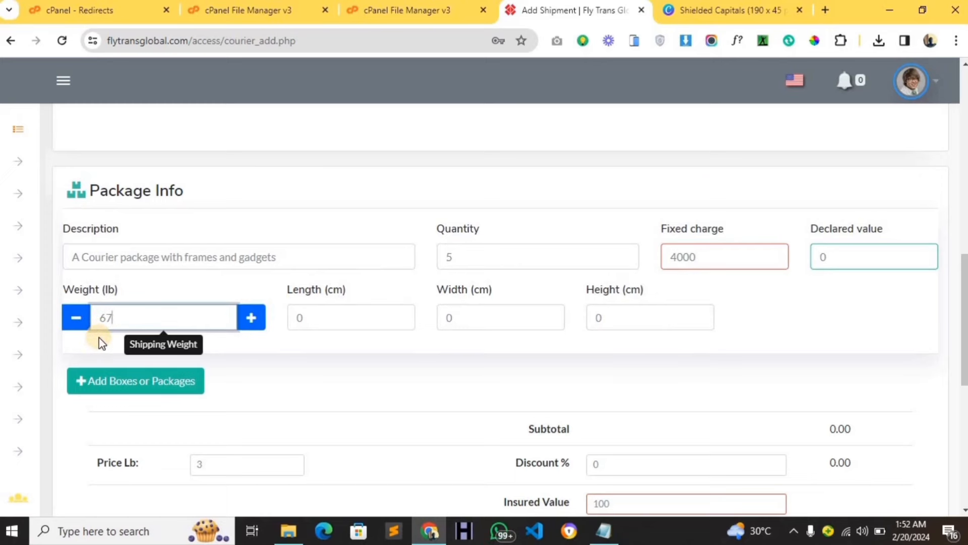
{"action": "type", "text": "67"}
{"action": "left_click", "coordinate": [298, 318]}
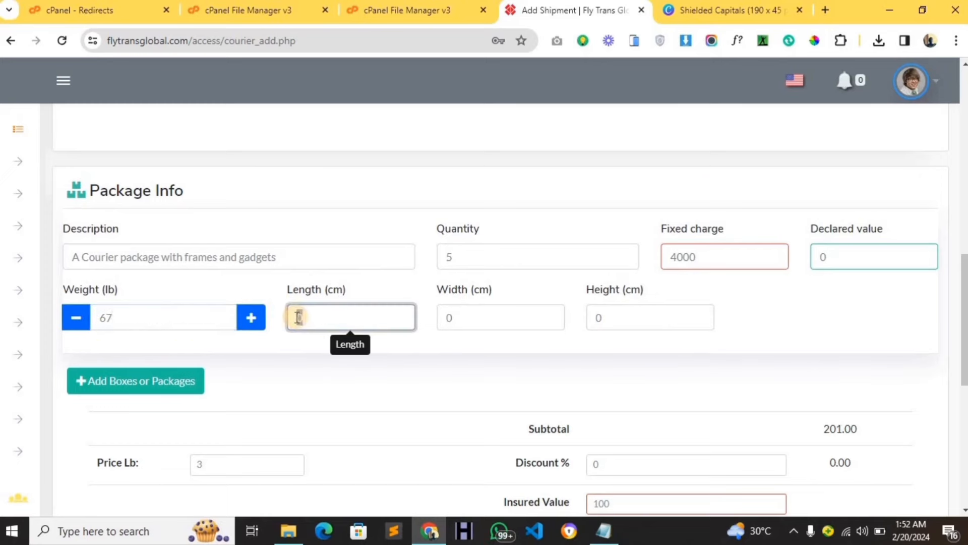
{"action": "type", "text": "9"}
{"action": "key", "text": "Tab"}
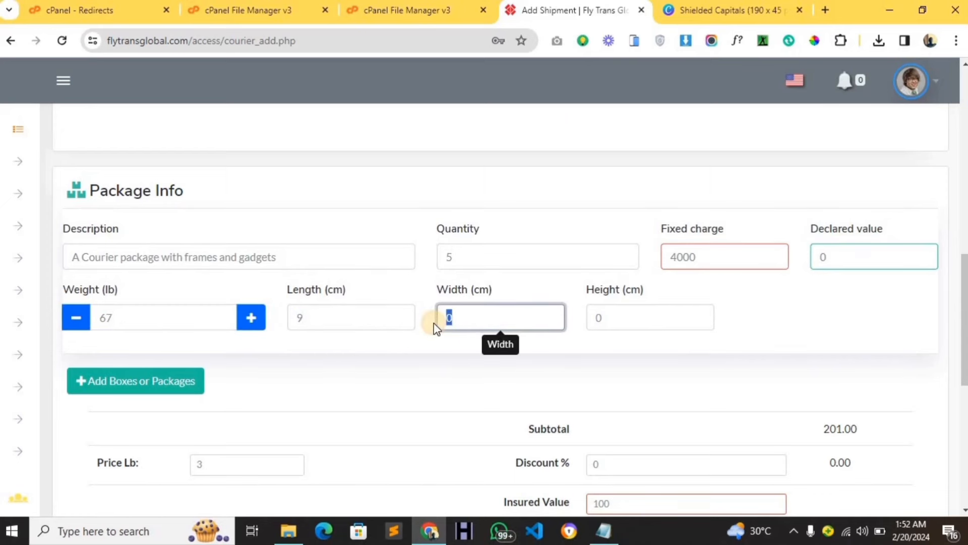
{"action": "type", "text": "6"}
{"action": "key", "text": "Tab"}
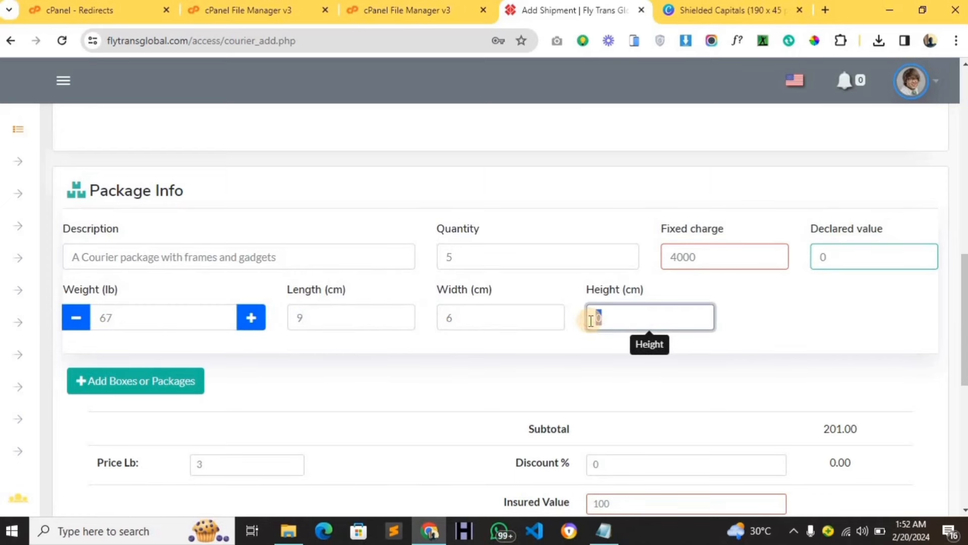
{"action": "type", "text": "54"}
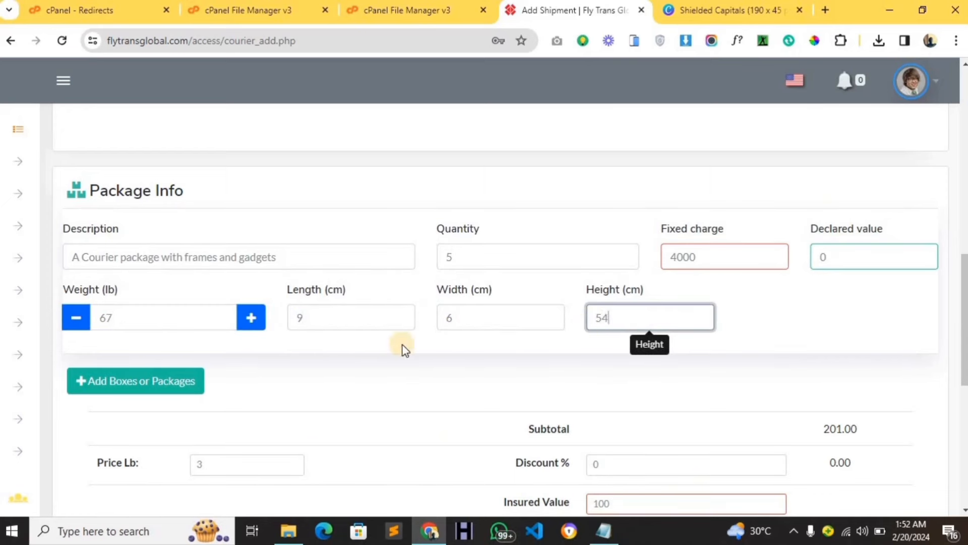
{"action": "scroll", "coordinate": [335, 353], "scroll_direction": "down", "scroll_amount": 3}
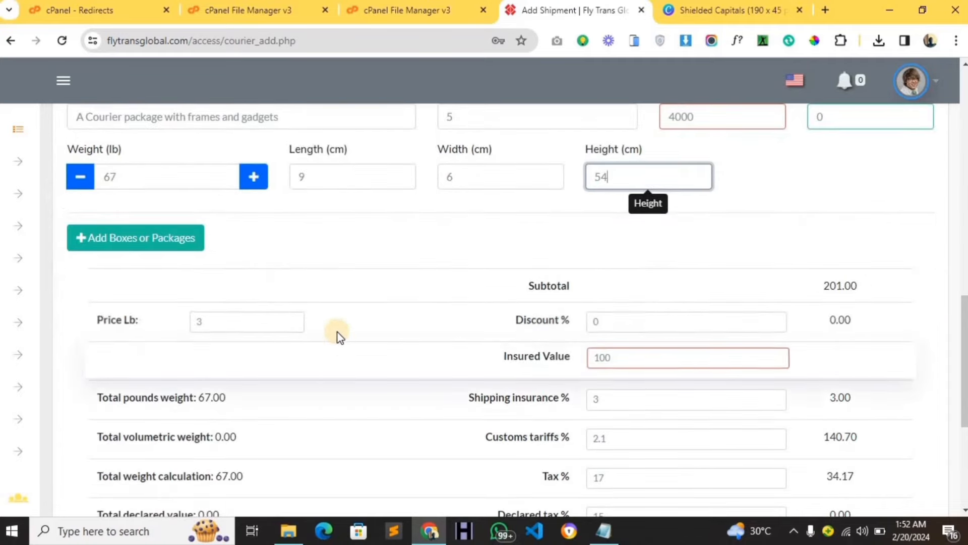
{"action": "scroll", "coordinate": [335, 333], "scroll_direction": "up", "scroll_amount": 3}
{"action": "left_click", "coordinate": [190, 382]}
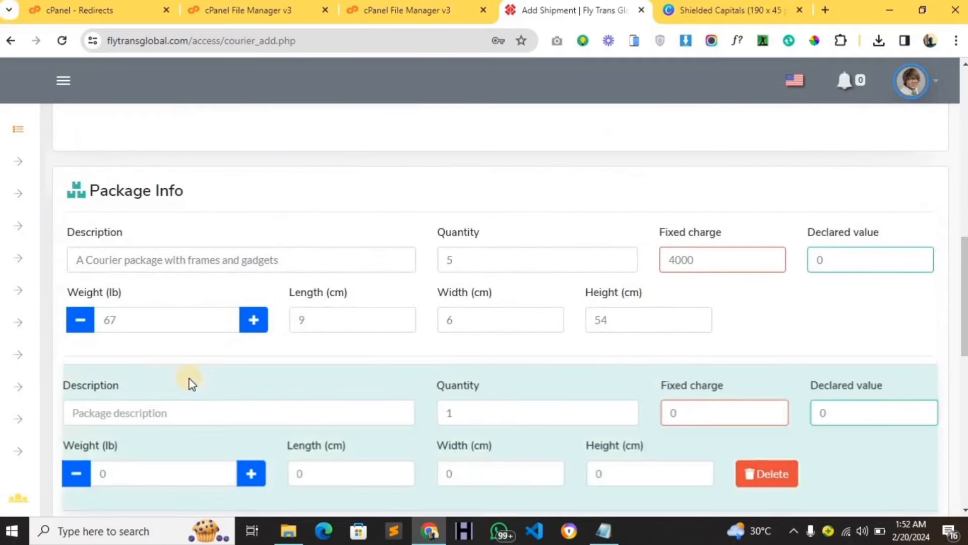
{"action": "scroll", "coordinate": [263, 369], "scroll_direction": "down", "scroll_amount": 4}
{"action": "left_click", "coordinate": [768, 274]}
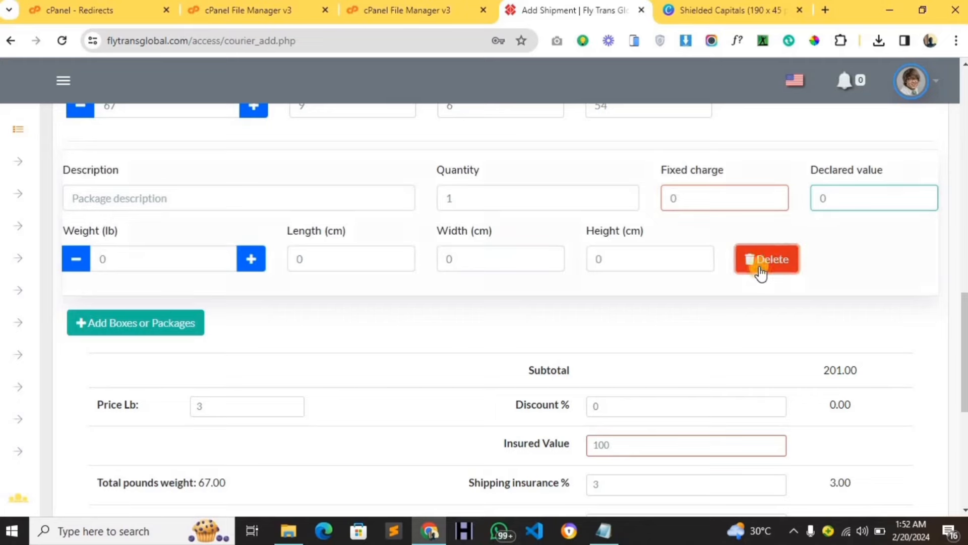
{"action": "scroll", "coordinate": [424, 301], "scroll_direction": "down", "scroll_amount": 3}
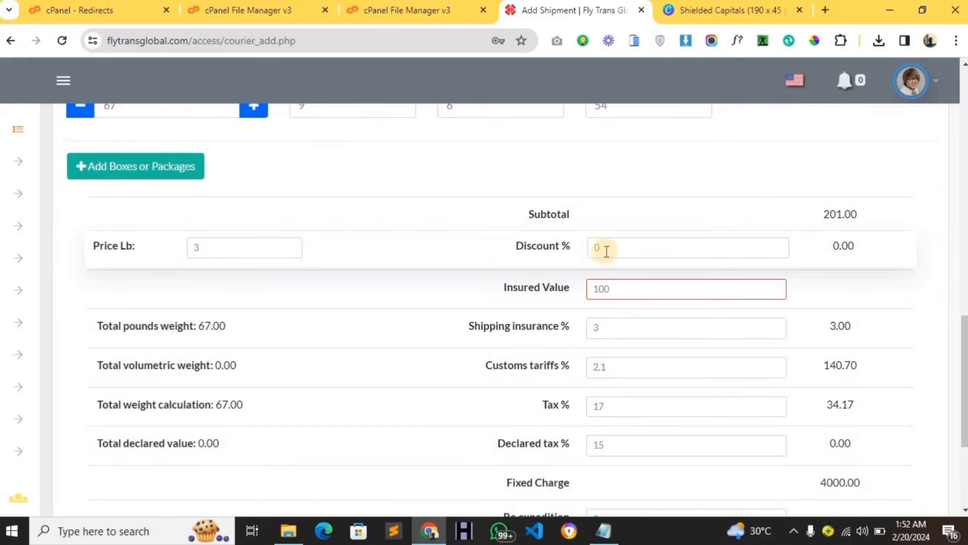
Set a 6% discount and an insured value of 15, correcting the mistyped 45.
{"action": "double_click", "coordinate": [593, 248]}
{"action": "type", "text": "6"}
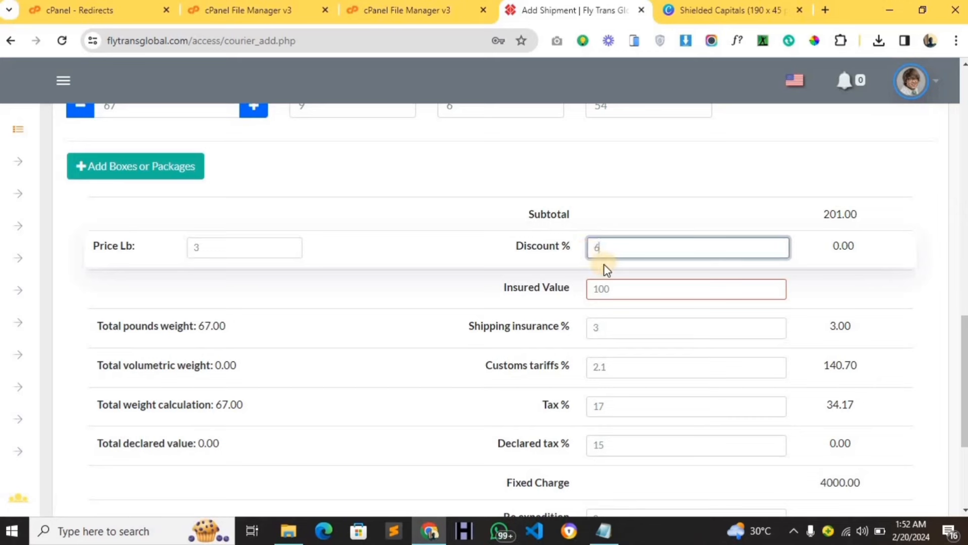
{"action": "double_click", "coordinate": [622, 285]}
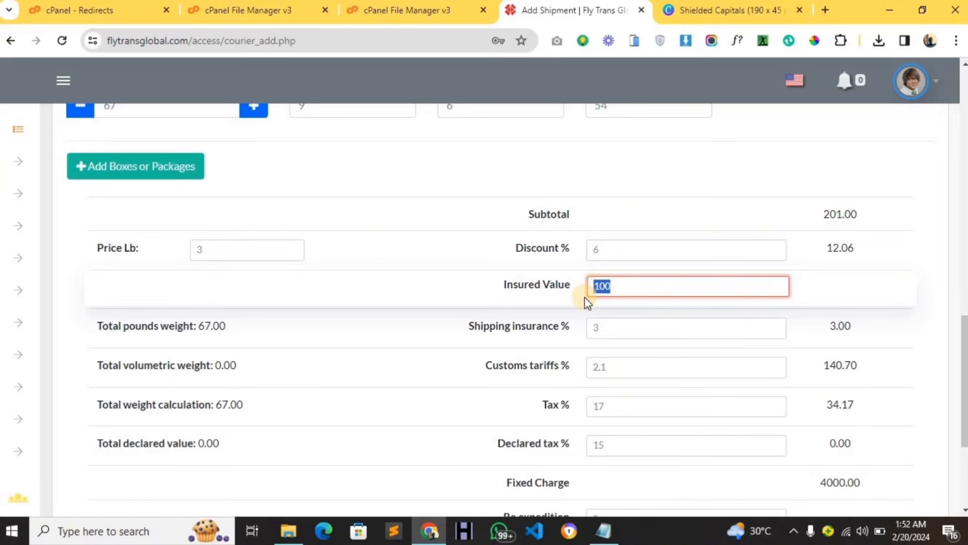
{"action": "type", "text": "45"}
{"action": "scroll", "coordinate": [400, 333], "scroll_direction": "down", "scroll_amount": 1}
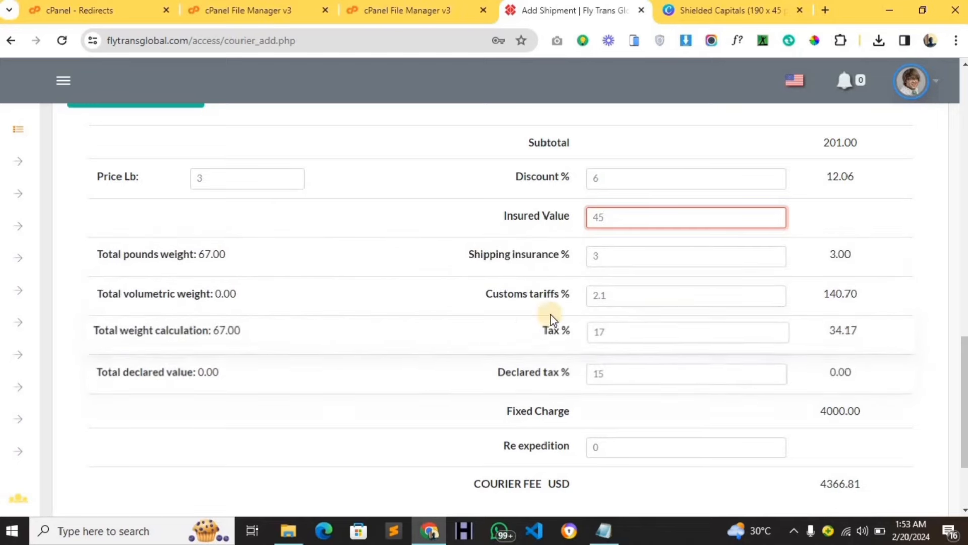
{"action": "scroll", "coordinate": [593, 313], "scroll_direction": "down", "scroll_amount": 2}
{"action": "scroll", "coordinate": [606, 283], "scroll_direction": "up", "scroll_amount": 2}
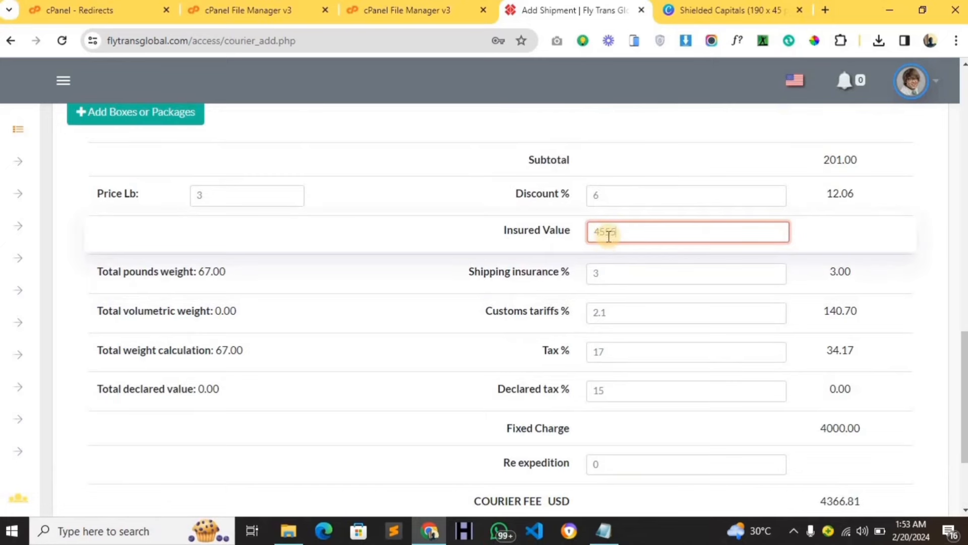
{"action": "scroll", "coordinate": [590, 261], "scroll_direction": "down", "scroll_amount": 3}
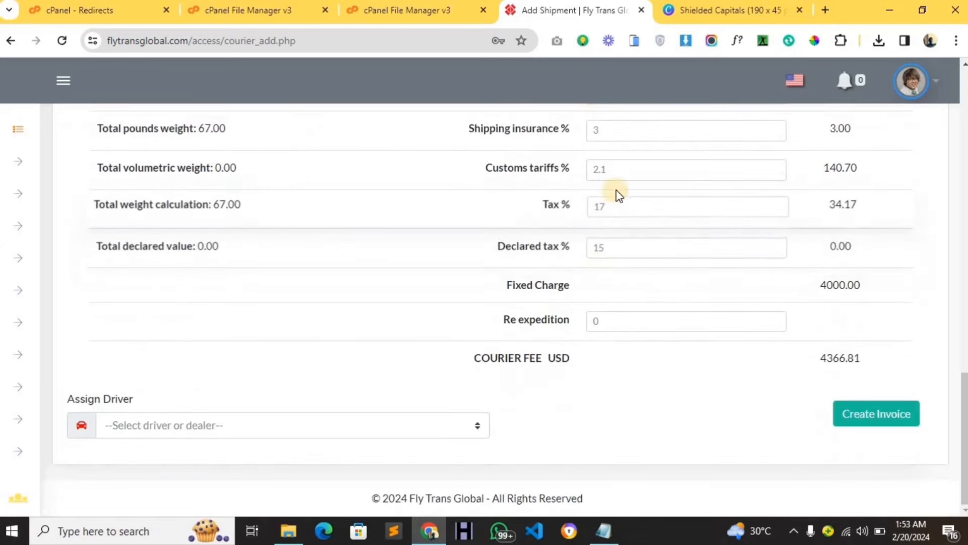
{"action": "scroll", "coordinate": [619, 194], "scroll_direction": "up", "scroll_amount": 3}
{"action": "left_click_drag", "start_coordinate": [620, 228], "coordinate": [585, 232]}
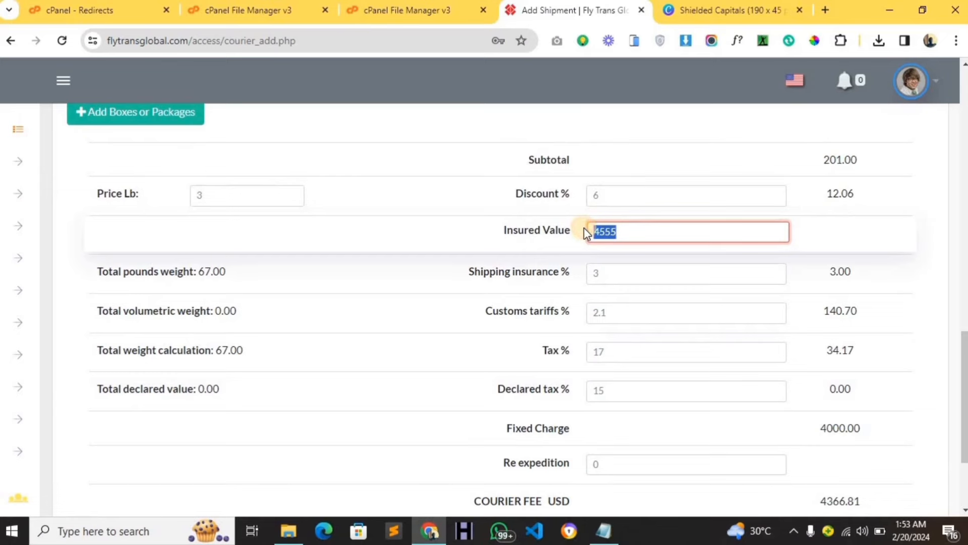
{"action": "type", "text": "15"}
Assign the available driver and create the shipment's invoice.
{"action": "scroll", "coordinate": [613, 252], "scroll_direction": "down", "scroll_amount": 2}
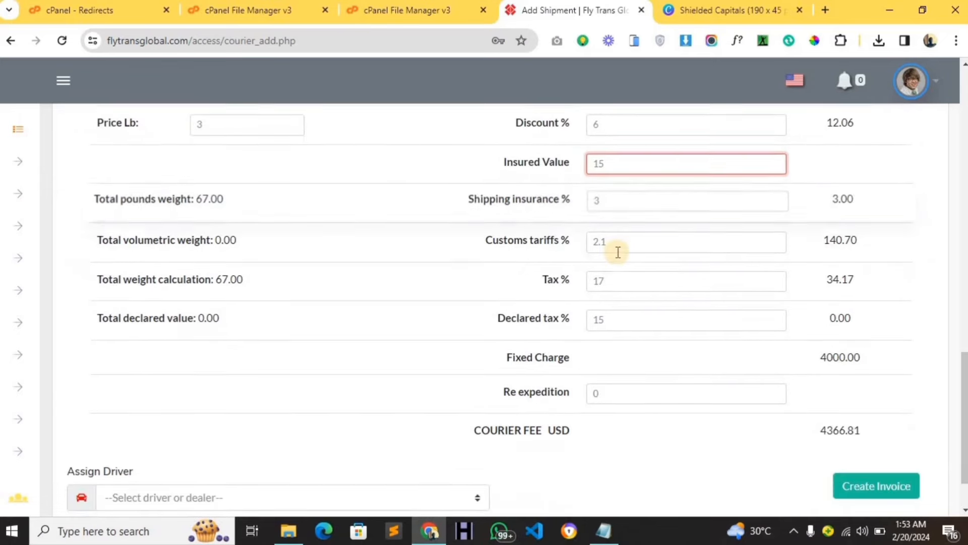
{"action": "scroll", "coordinate": [611, 302], "scroll_direction": "down", "scroll_amount": 2}
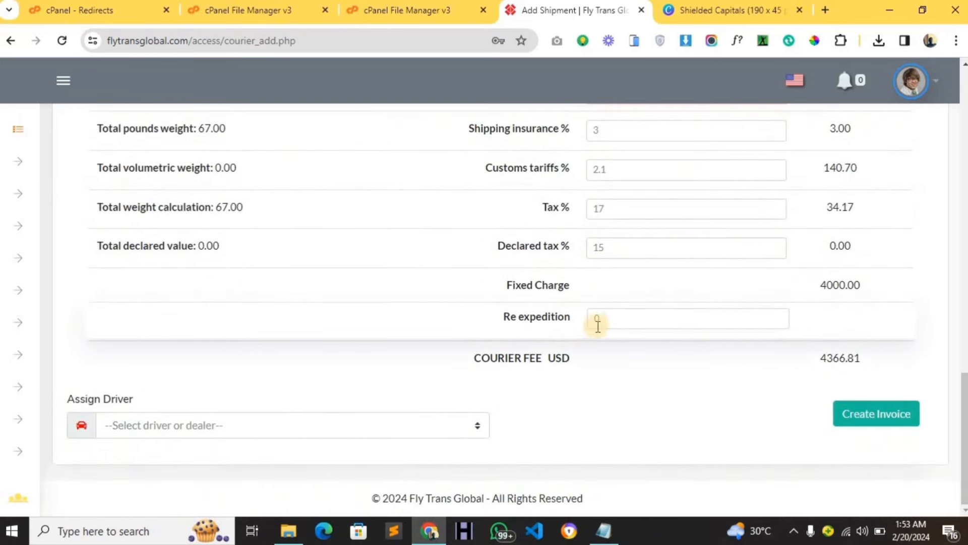
{"action": "left_click", "coordinate": [174, 426]}
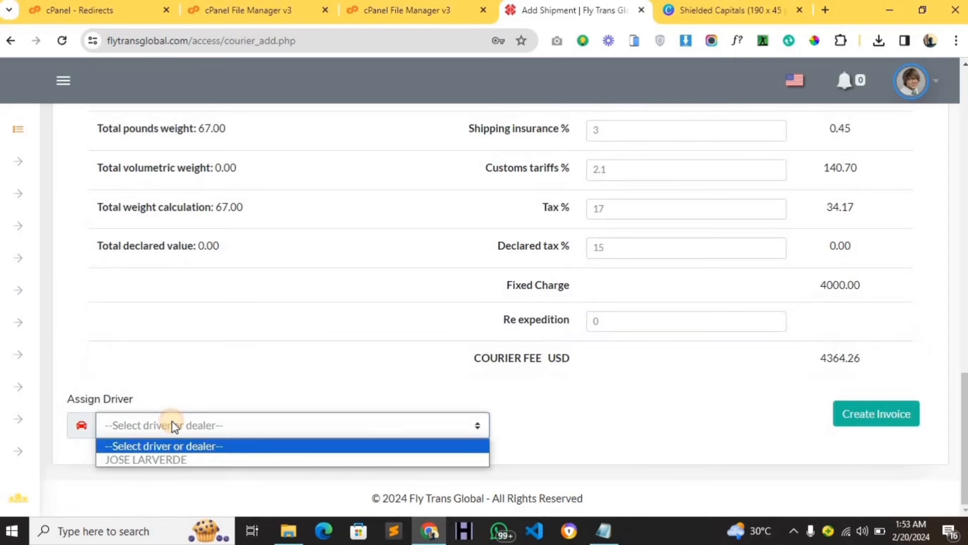
{"action": "left_click", "coordinate": [157, 460]}
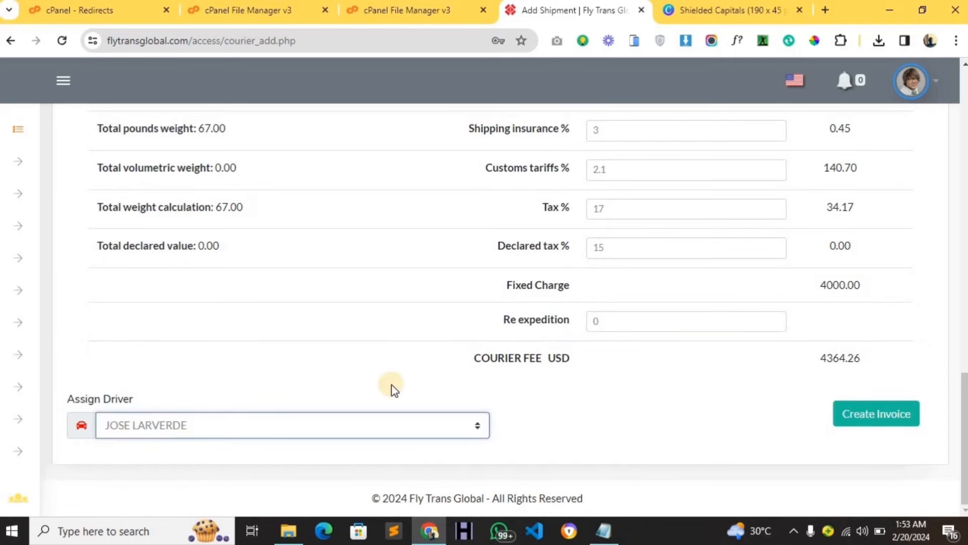
{"action": "left_click", "coordinate": [852, 421]}
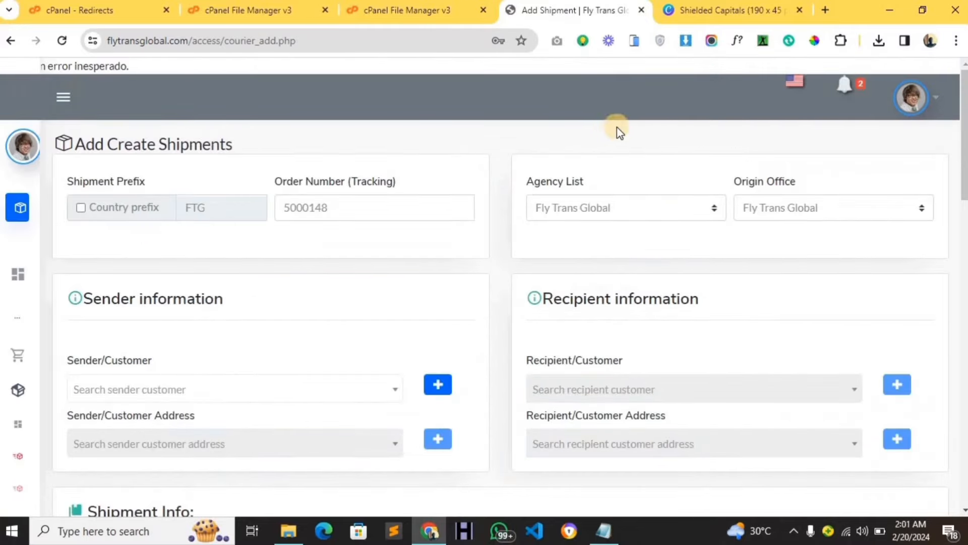
Open the 'There is a new shipment' notification to view invoice #FTG5000147.
{"action": "scroll", "coordinate": [633, 188], "scroll_direction": "down", "scroll_amount": 4}
{"action": "scroll", "coordinate": [631, 184], "scroll_direction": "up", "scroll_amount": 4}
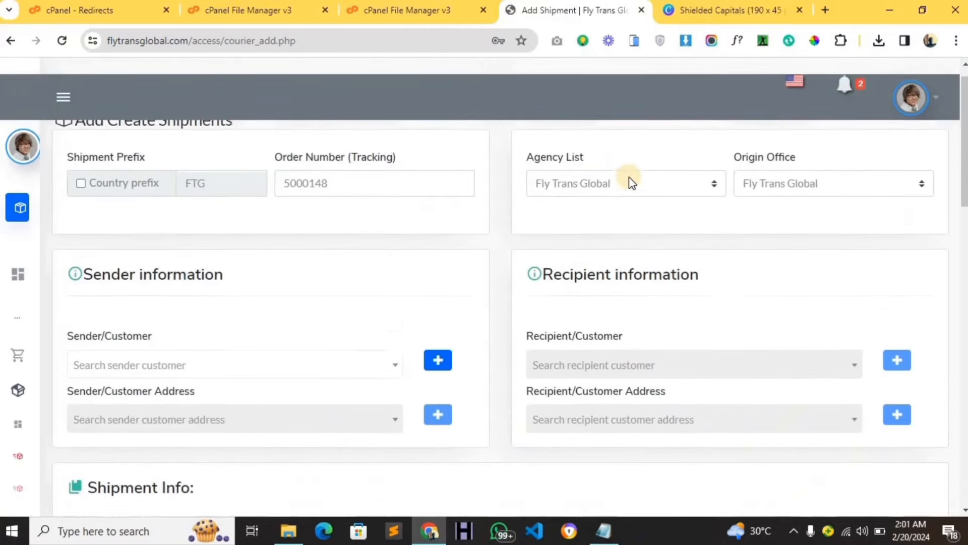
{"action": "scroll", "coordinate": [630, 186], "scroll_direction": "down", "scroll_amount": 8}
{"action": "scroll", "coordinate": [633, 186], "scroll_direction": "up", "scroll_amount": 8}
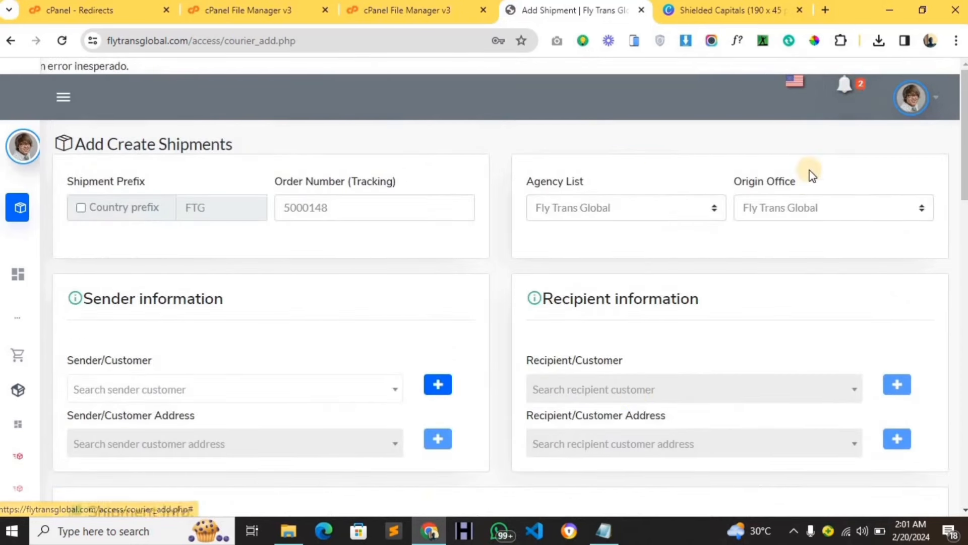
{"action": "left_click", "coordinate": [849, 91]}
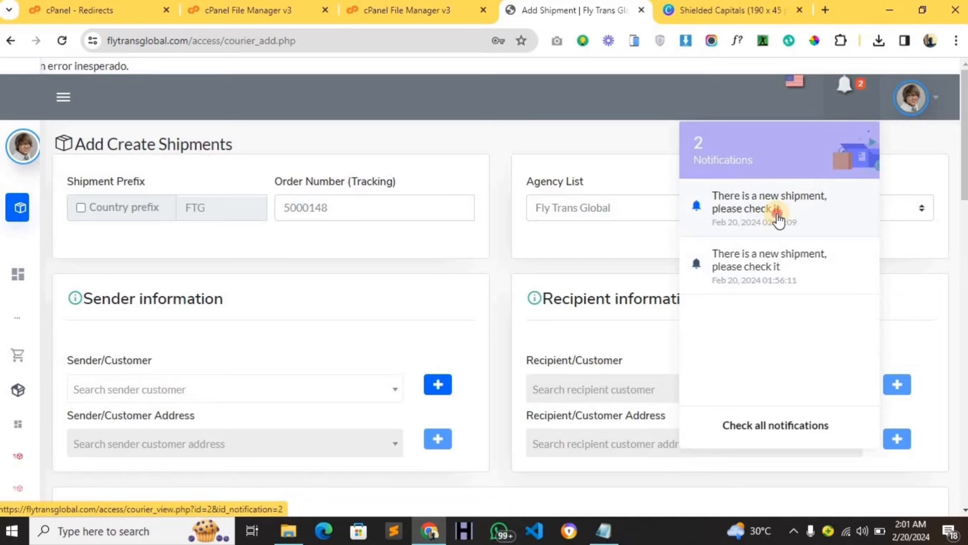
{"action": "left_click", "coordinate": [778, 220]}
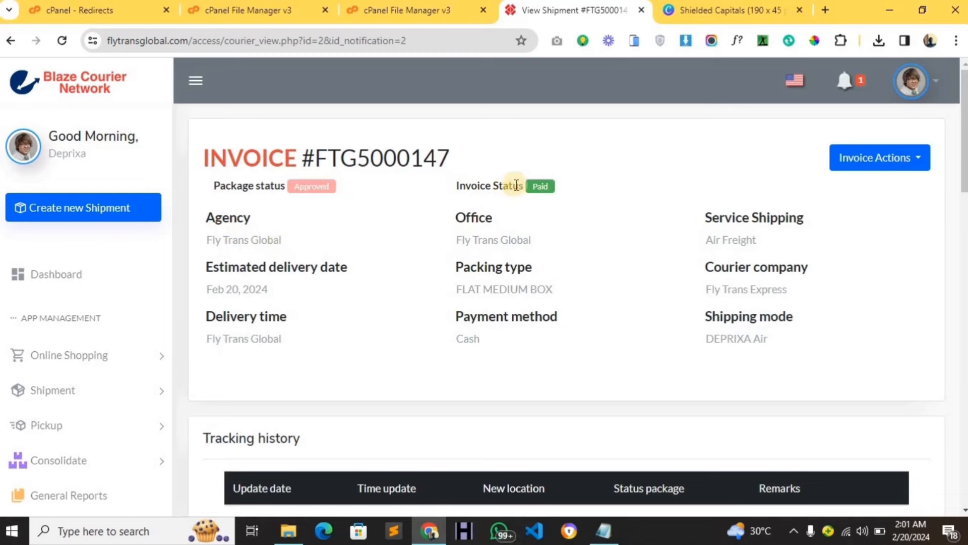
Print the FTG5000147 invoice with Invoice Actions > Print Shipment, opening it in a new tab.
{"action": "scroll", "coordinate": [736, 265], "scroll_direction": "down", "scroll_amount": 3}
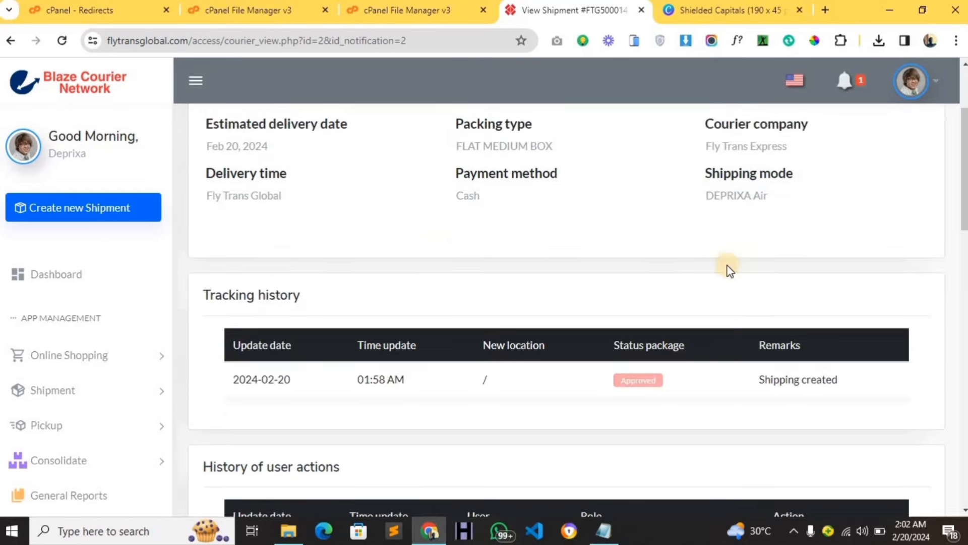
{"action": "scroll", "coordinate": [501, 277], "scroll_direction": "down", "scroll_amount": 3}
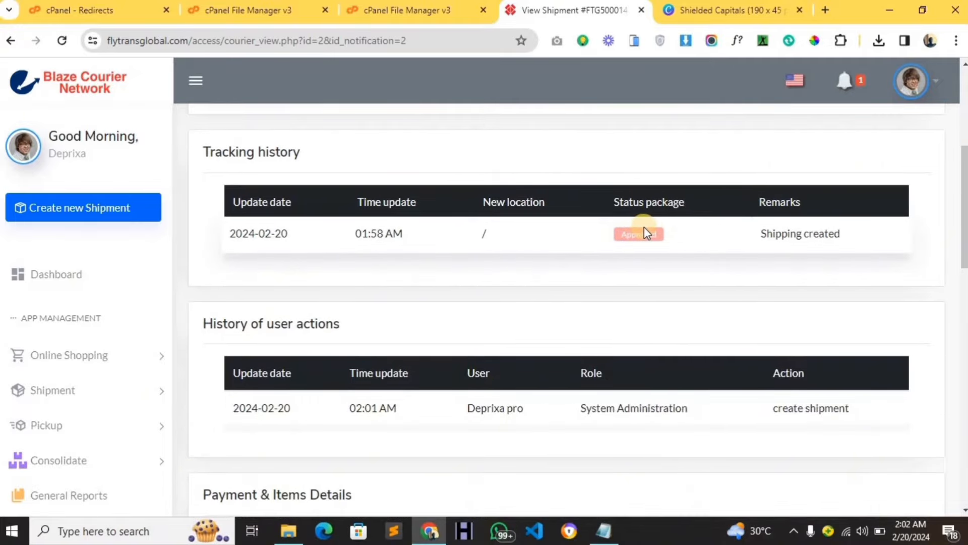
{"action": "scroll", "coordinate": [490, 276], "scroll_direction": "down", "scroll_amount": 3}
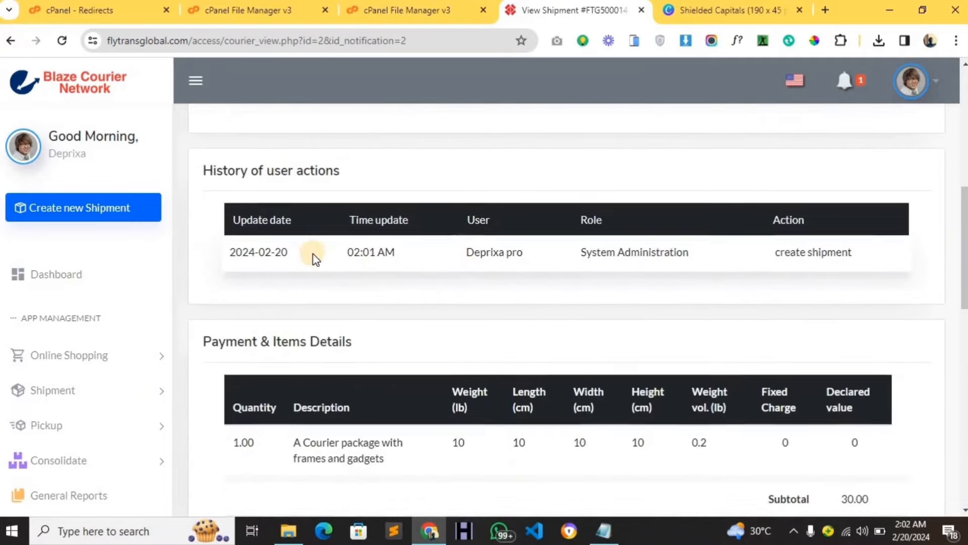
{"action": "scroll", "coordinate": [314, 257], "scroll_direction": "down", "scroll_amount": 2}
{"action": "scroll", "coordinate": [313, 255], "scroll_direction": "down", "scroll_amount": 2}
{"action": "scroll", "coordinate": [309, 205], "scroll_direction": "up", "scroll_amount": 1}
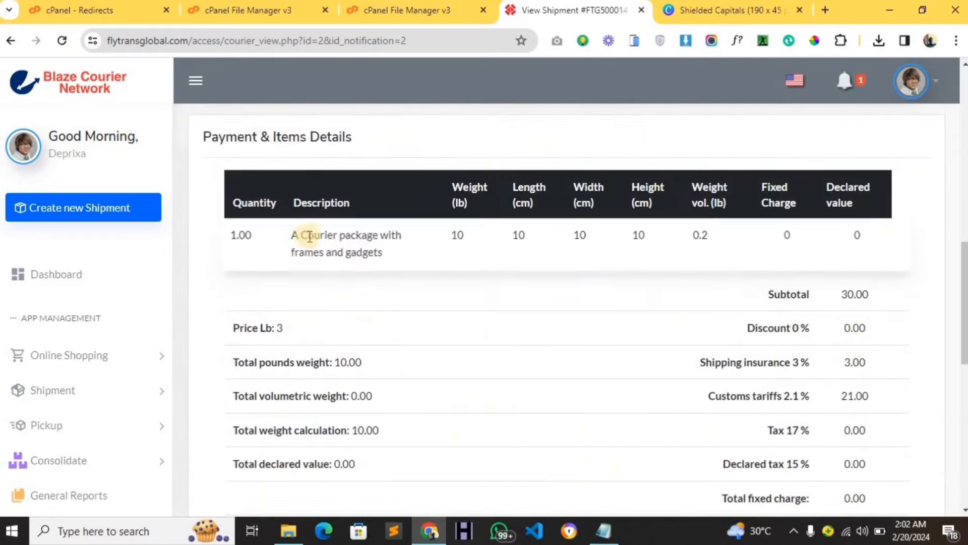
{"action": "scroll", "coordinate": [356, 279], "scroll_direction": "down", "scroll_amount": 9}
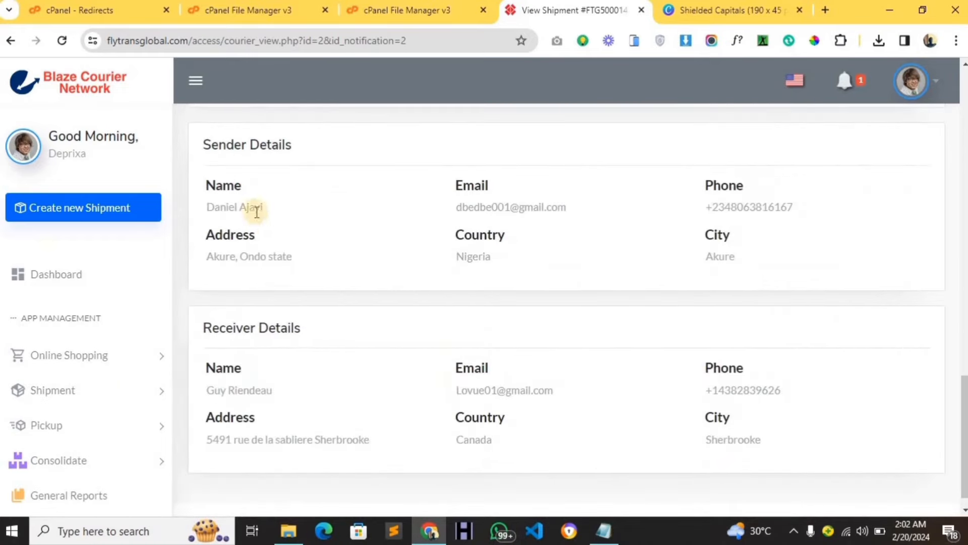
{"action": "scroll", "coordinate": [274, 265], "scroll_direction": "down", "scroll_amount": 1}
{"action": "scroll", "coordinate": [340, 242], "scroll_direction": "up", "scroll_amount": 10}
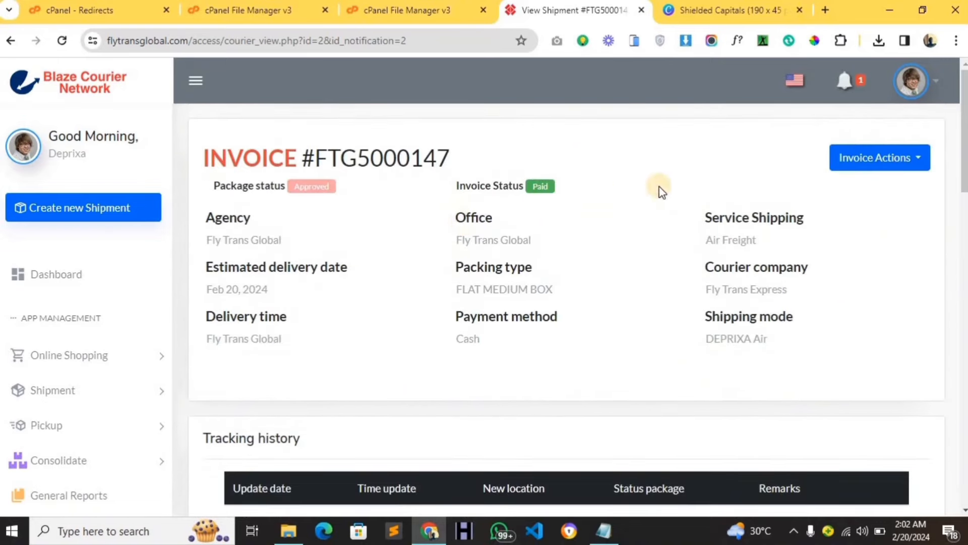
{"action": "left_click", "coordinate": [869, 160]}
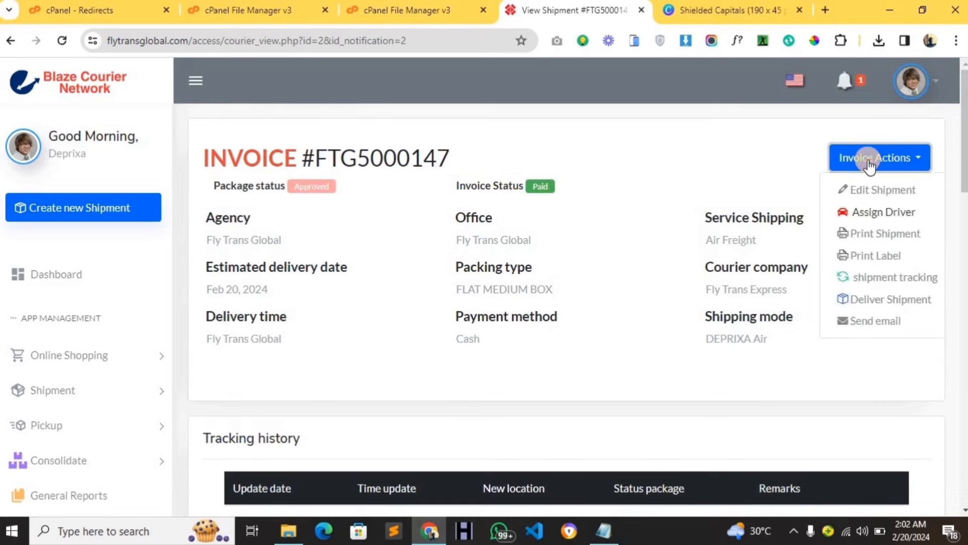
{"action": "left_click", "coordinate": [870, 245]}
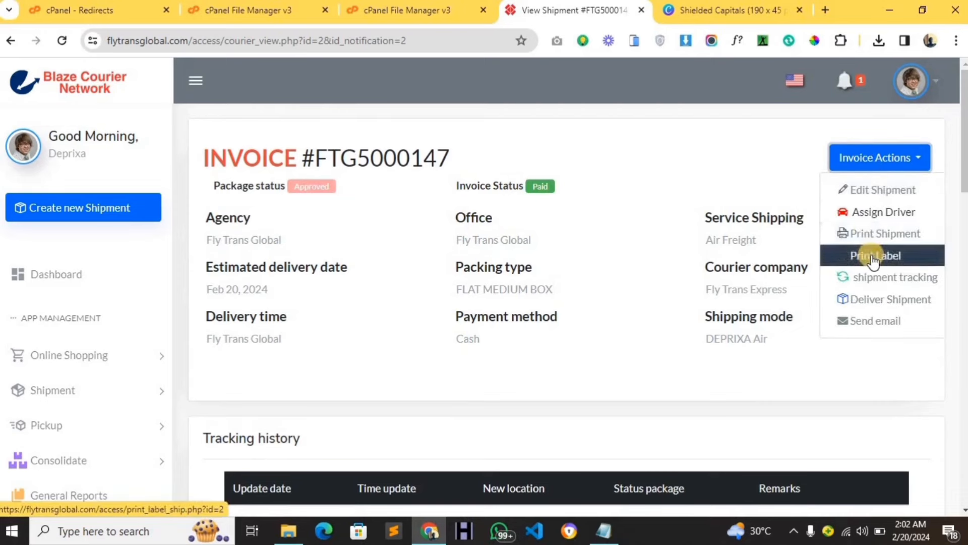
{"action": "left_click", "coordinate": [871, 232]}
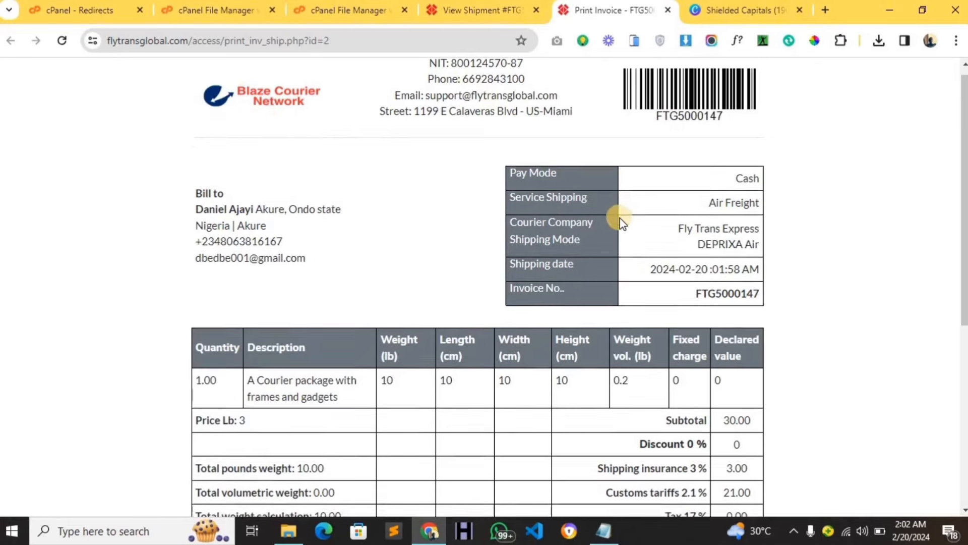
Check the invoice's USD 54.00 courier fee, then go back to the shipment's view page.
{"action": "scroll", "coordinate": [616, 218], "scroll_direction": "down", "scroll_amount": 3}
{"action": "scroll", "coordinate": [473, 232], "scroll_direction": "down", "scroll_amount": 4}
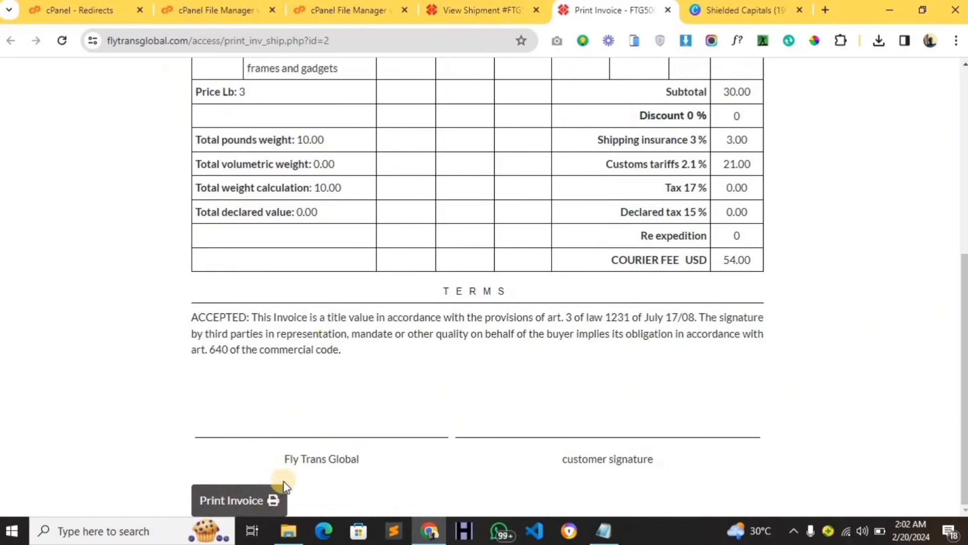
{"action": "scroll", "coordinate": [434, 341], "scroll_direction": "up", "scroll_amount": 6}
{"action": "scroll", "coordinate": [437, 344], "scroll_direction": "up", "scroll_amount": 1}
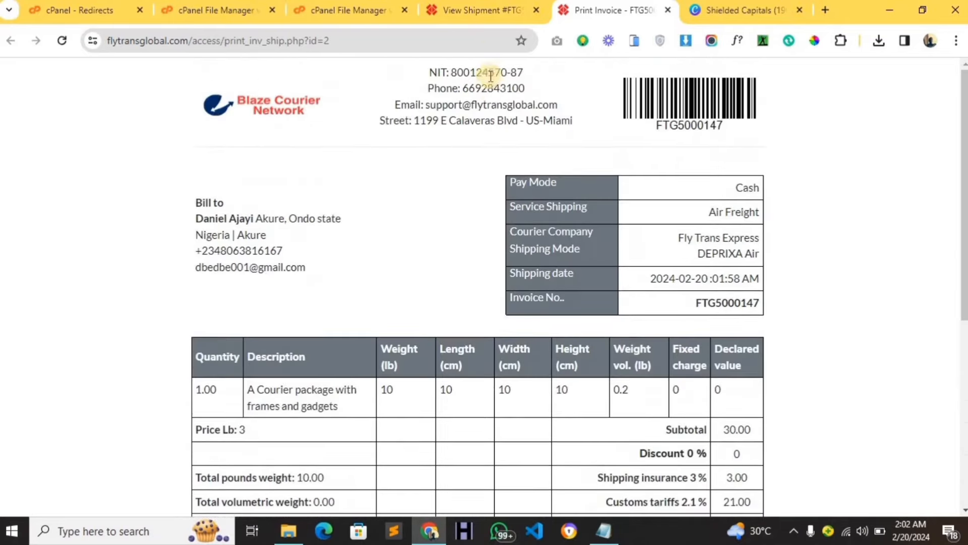
{"action": "left_click", "coordinate": [475, 11]}
{"action": "left_click", "coordinate": [846, 159]}
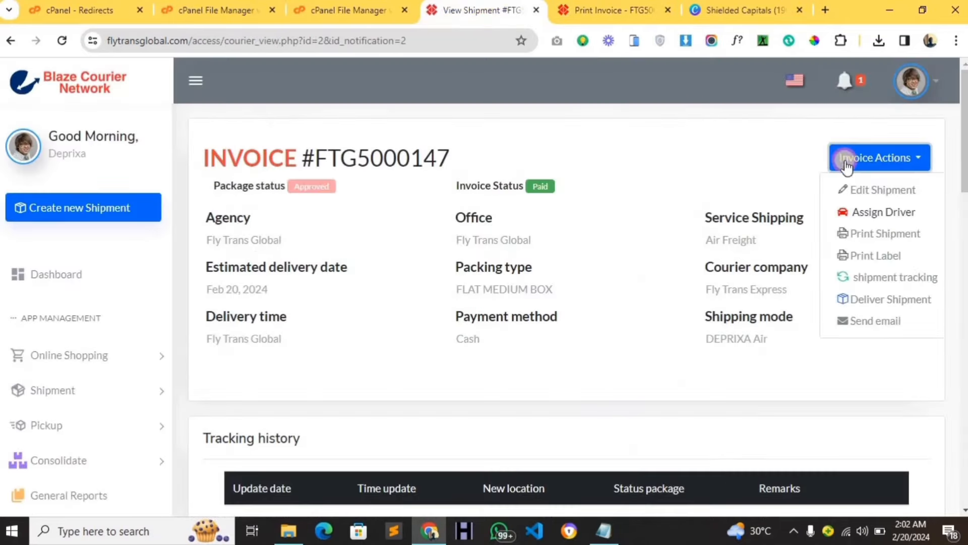
Print the FTG5000147 shipping label for Canada - Sherbrooke and return to the shipment view.
{"action": "left_click", "coordinate": [866, 249]}
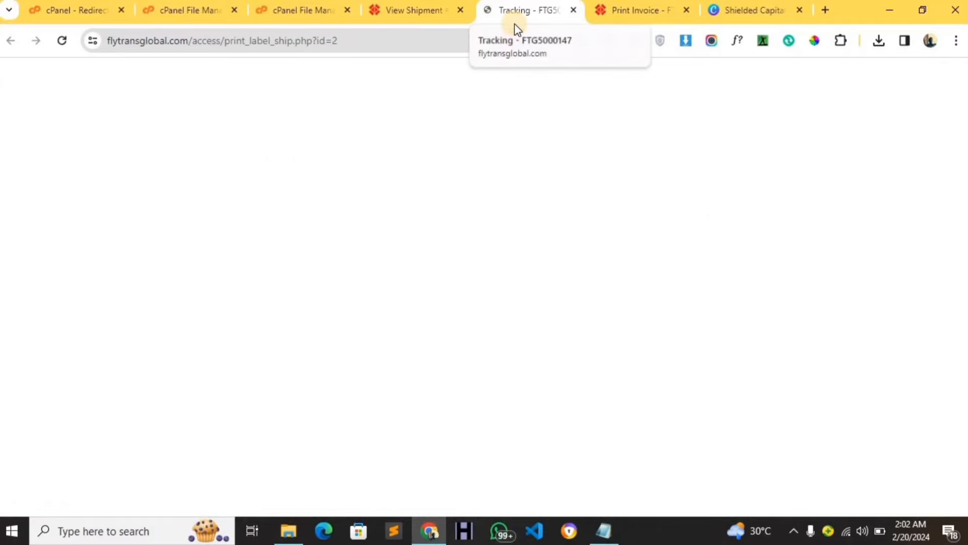
{"action": "scroll", "coordinate": [348, 212], "scroll_direction": "down", "scroll_amount": 1}
{"action": "scroll", "coordinate": [354, 222], "scroll_direction": "up", "scroll_amount": 1}
{"action": "scroll", "coordinate": [354, 222], "scroll_direction": "down", "scroll_amount": 1}
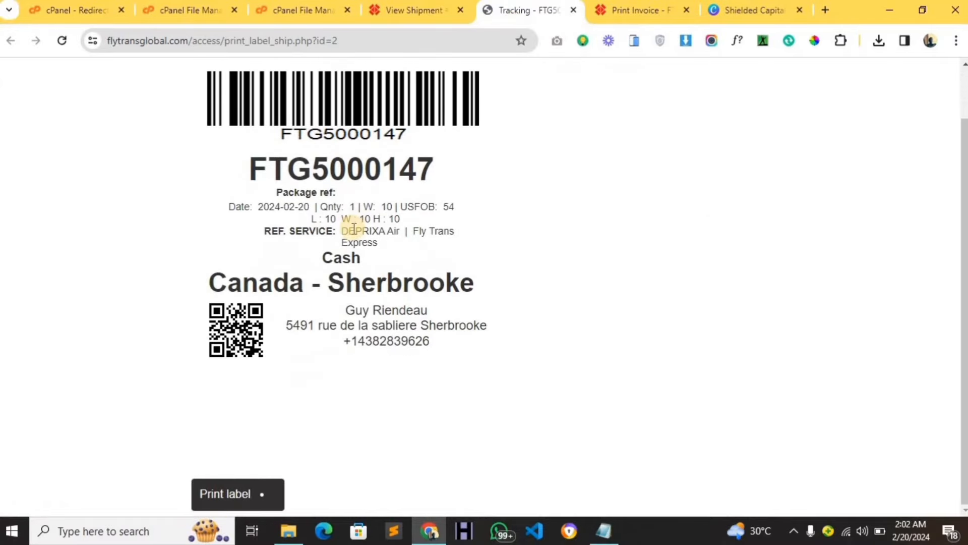
{"action": "scroll", "coordinate": [354, 228], "scroll_direction": "up", "scroll_amount": 1}
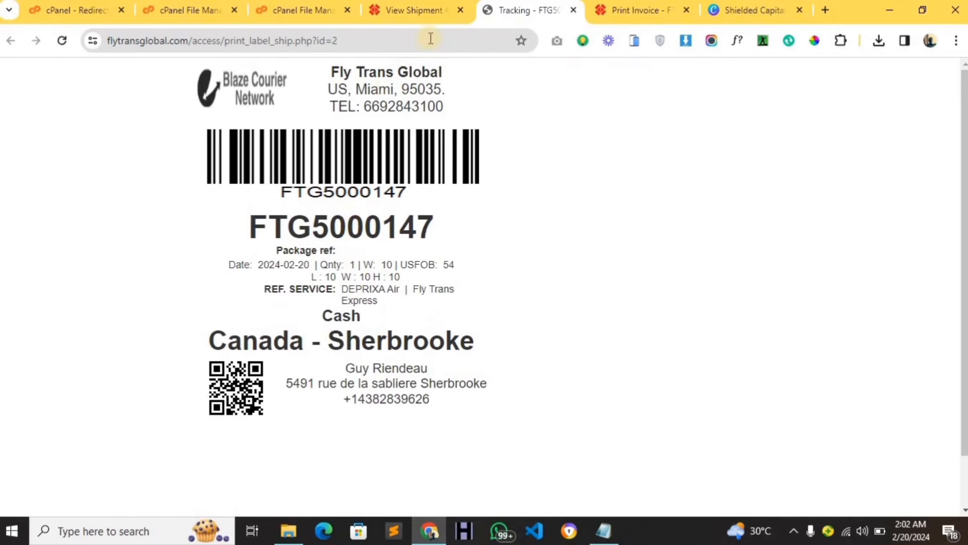
{"action": "left_click", "coordinate": [428, 14]}
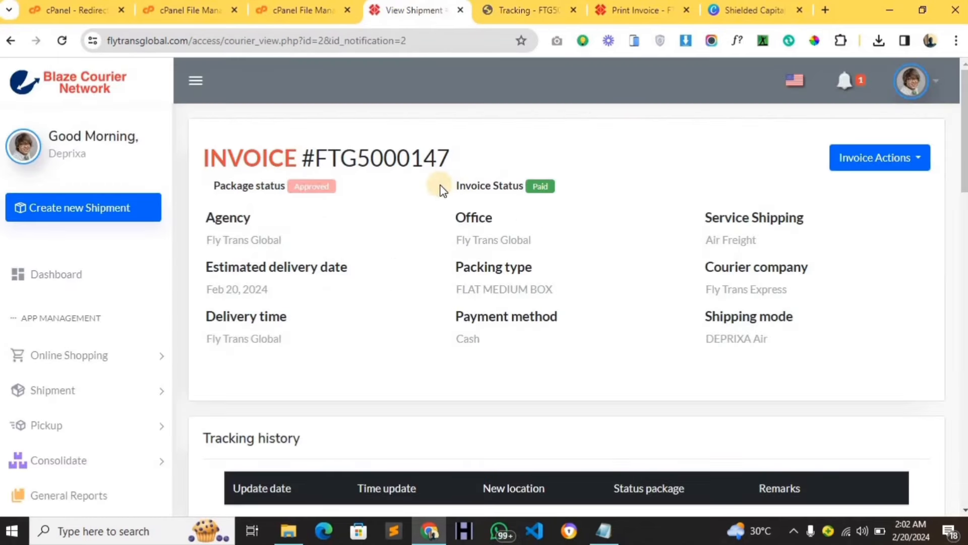
Select the shipment number FTG5000147 in the page heading.
{"action": "left_click_drag", "start_coordinate": [452, 153], "coordinate": [403, 150]}
{"action": "left_click", "coordinate": [401, 151]}
{"action": "left_click_drag", "start_coordinate": [321, 153], "coordinate": [449, 157]}
{"action": "key", "text": "ctrl+c"}
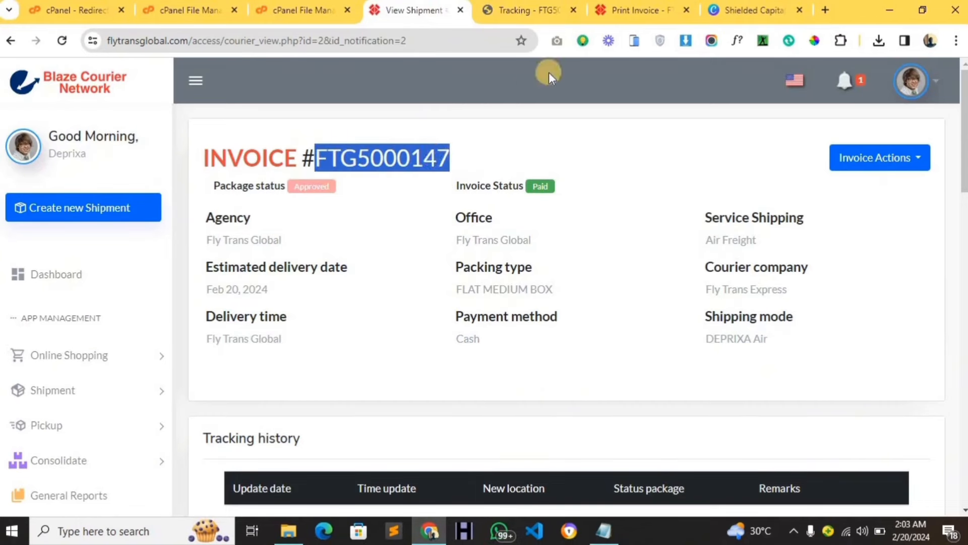
Open the public Deprixa site at flytransglobal.com in a new tab.
{"action": "left_click", "coordinate": [825, 11]}
{"action": "type", "text": "flyt"}
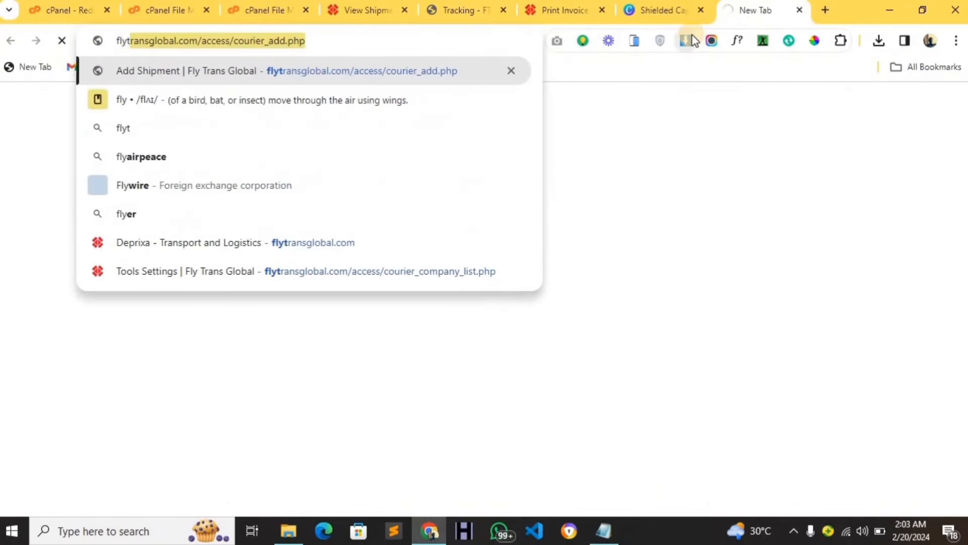
{"action": "left_click", "coordinate": [391, 242]}
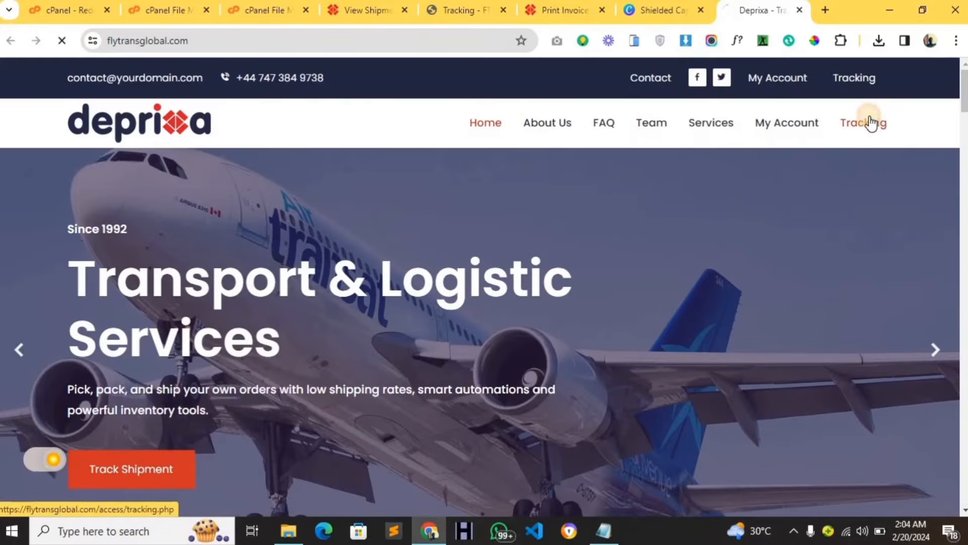
Track FTG5000147 on the public Tracking page, showing Approved status dated 2024/02/20.
{"action": "left_click", "coordinate": [869, 123]}
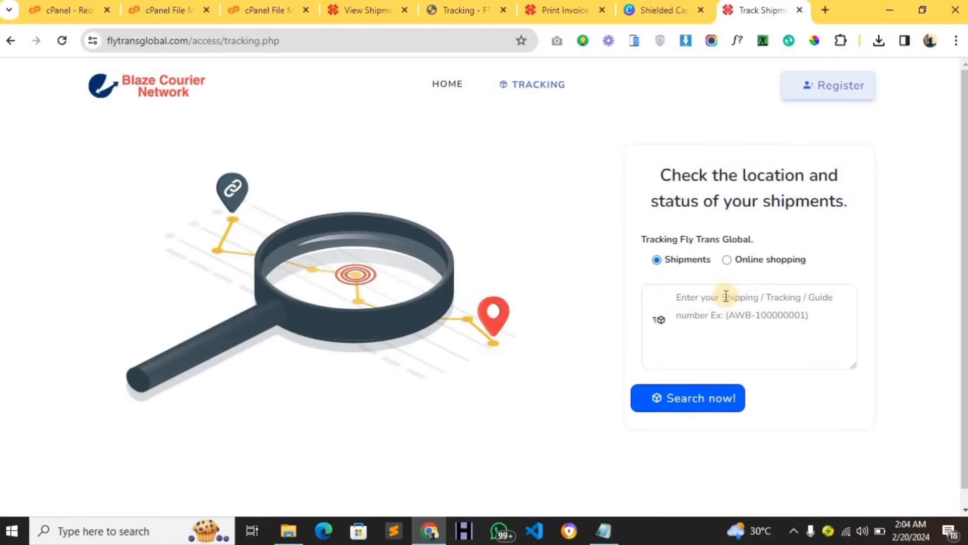
{"action": "key", "text": "ctrl+v"}
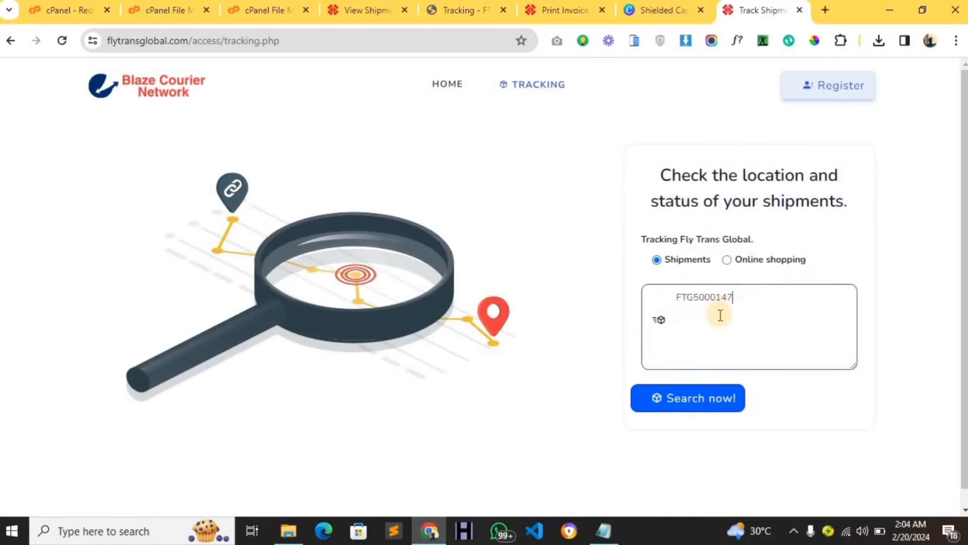
{"action": "left_click", "coordinate": [710, 400]}
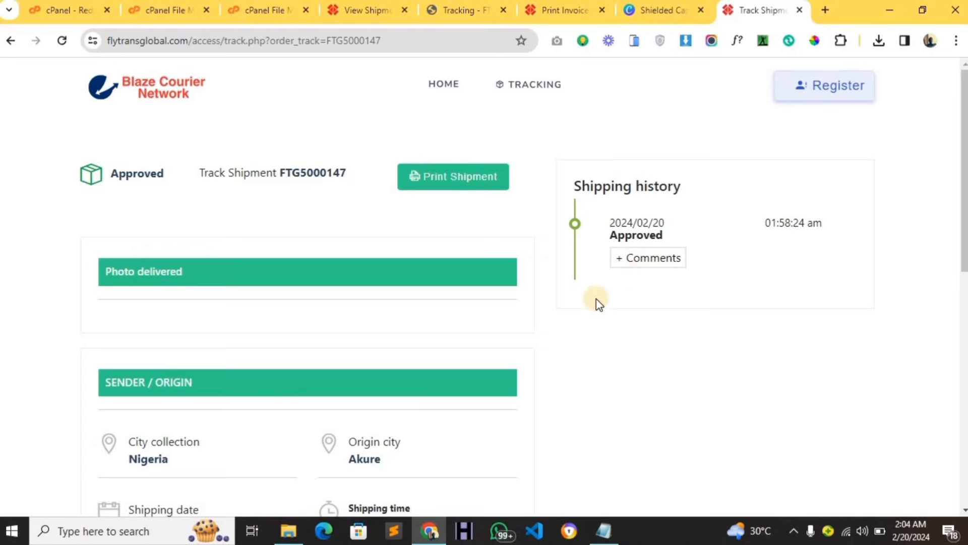
{"action": "scroll", "coordinate": [595, 327], "scroll_direction": "down", "scroll_amount": 6}
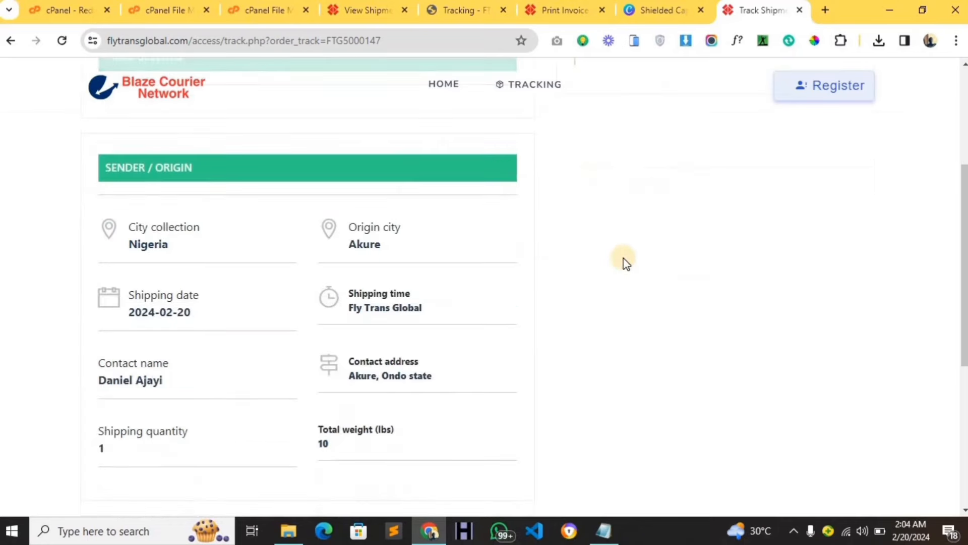
{"action": "scroll", "coordinate": [639, 254], "scroll_direction": "up", "scroll_amount": 6}
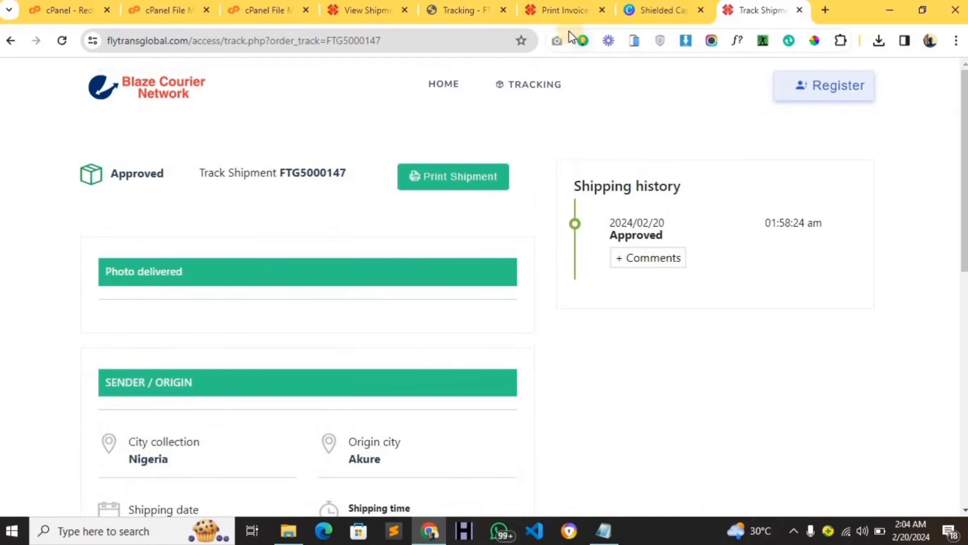
Return to the FTG5000147 shipment view and open its shipment tracking update form.
{"action": "left_click", "coordinate": [566, 11]}
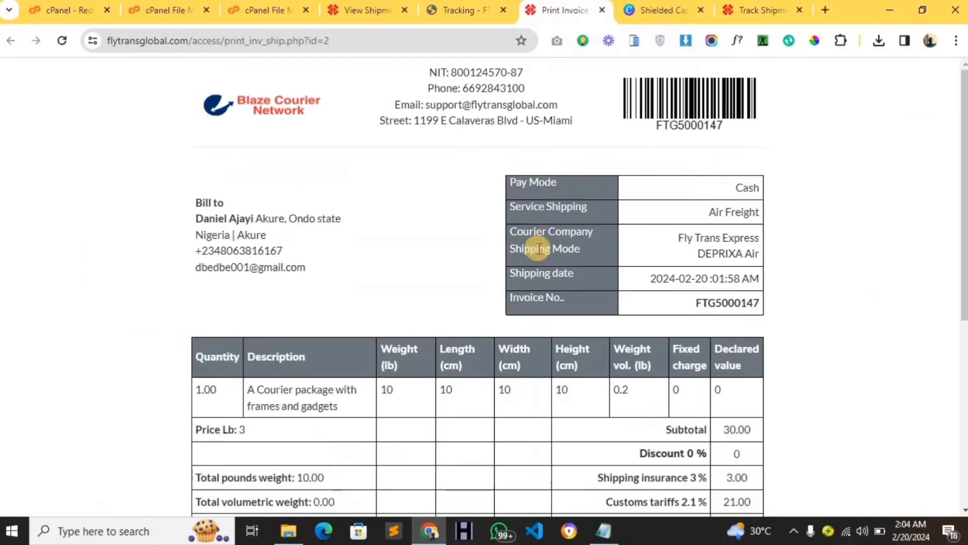
{"action": "left_click", "coordinate": [373, 16]}
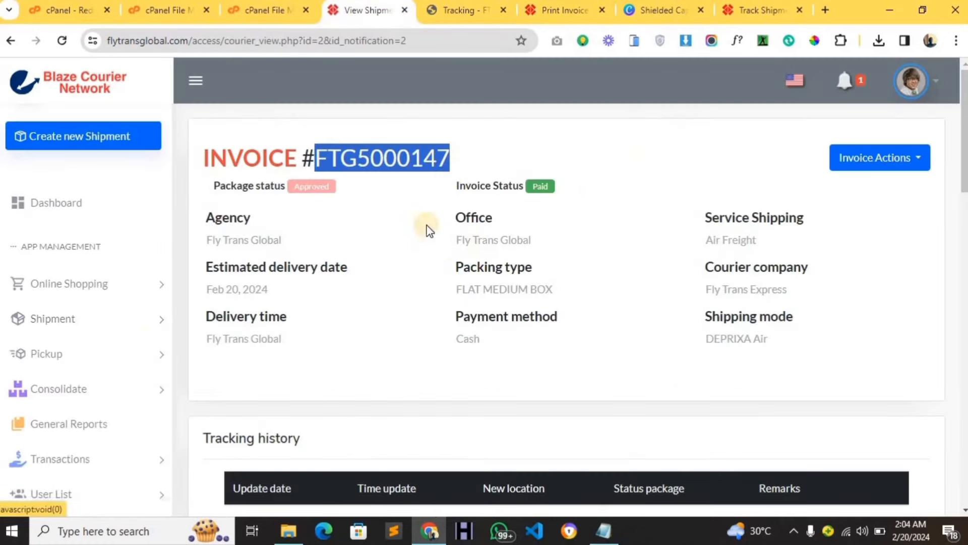
{"action": "left_click", "coordinate": [151, 319]}
{"action": "scroll", "coordinate": [136, 353], "scroll_direction": "down", "scroll_amount": 2}
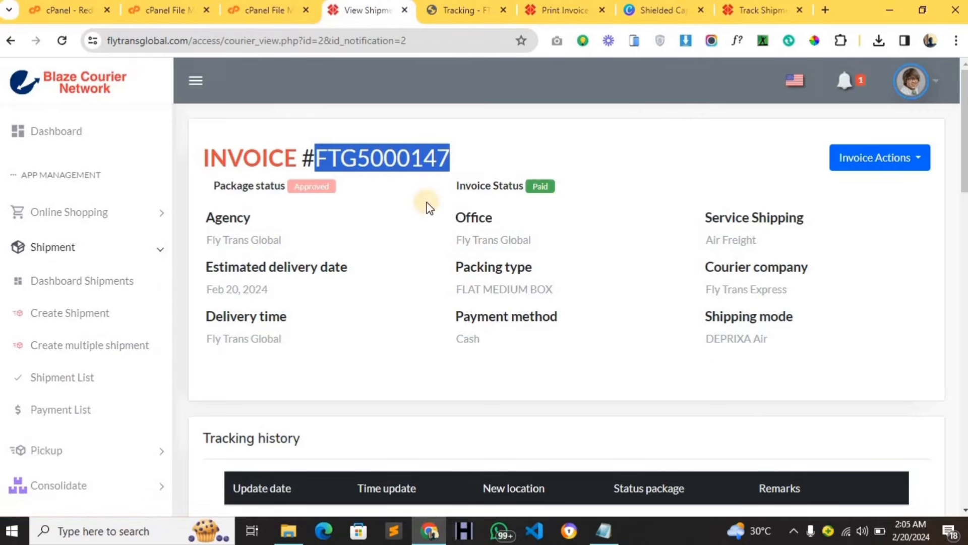
{"action": "left_click", "coordinate": [910, 160]}
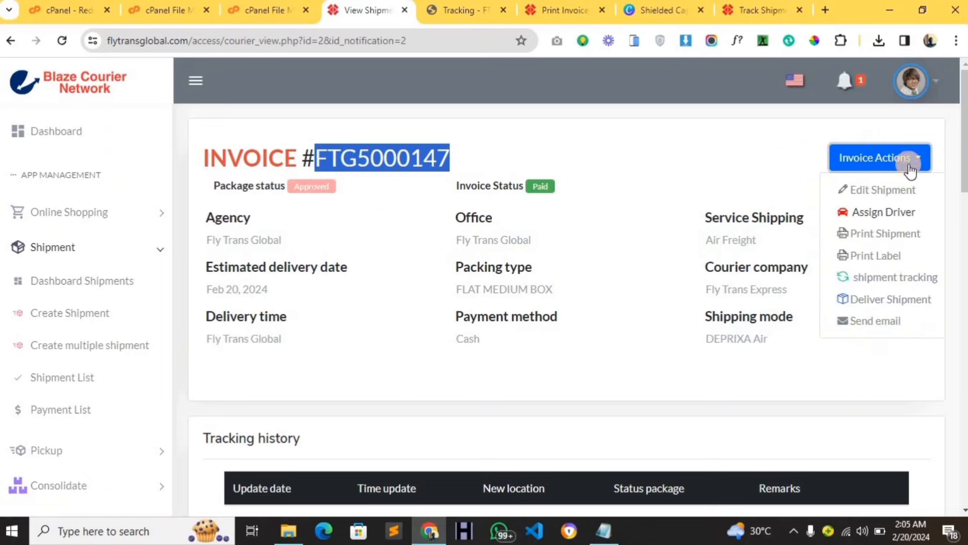
{"action": "left_click", "coordinate": [888, 284]}
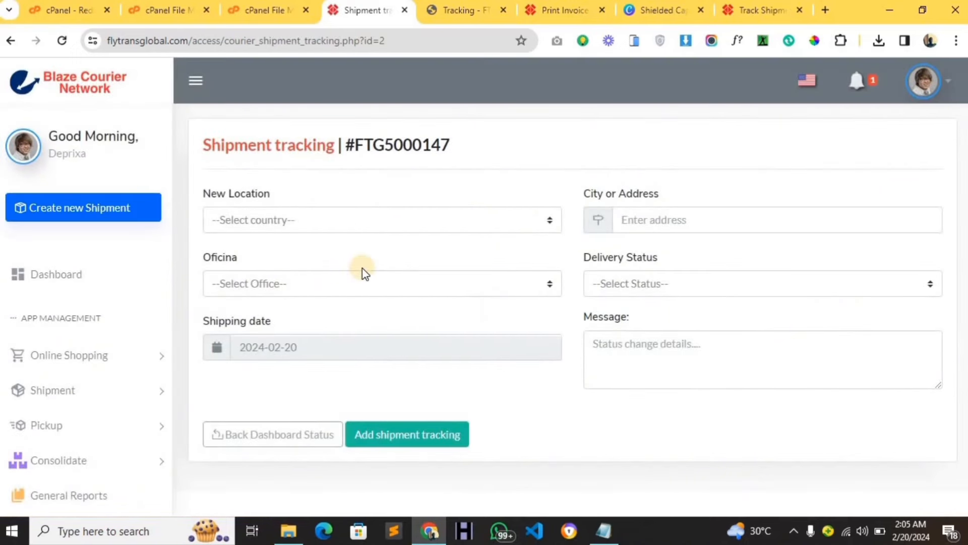
Set the tracking location to United Kingdom, miami, with office Fly Trans Global.
{"action": "left_click", "coordinate": [373, 221]}
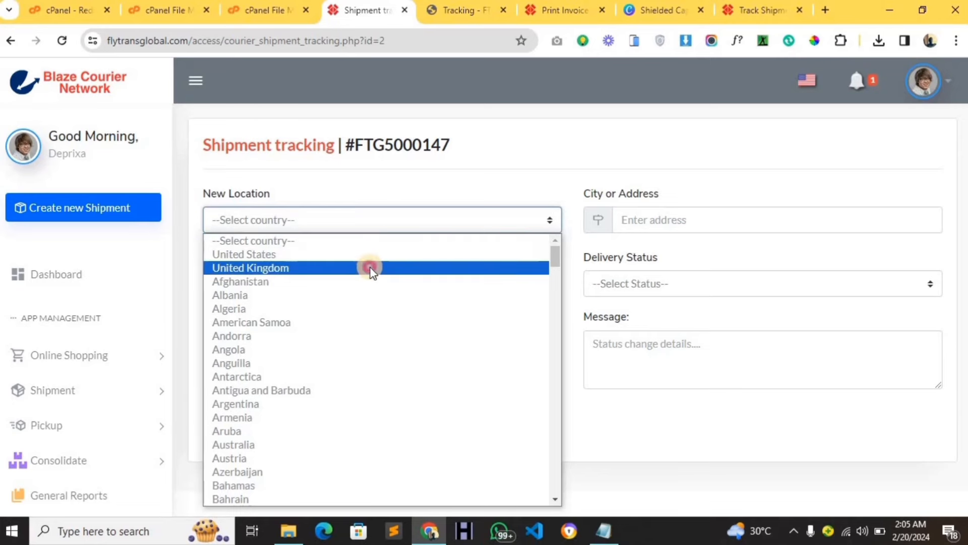
{"action": "left_click", "coordinate": [371, 267]}
{"action": "left_click", "coordinate": [648, 218]}
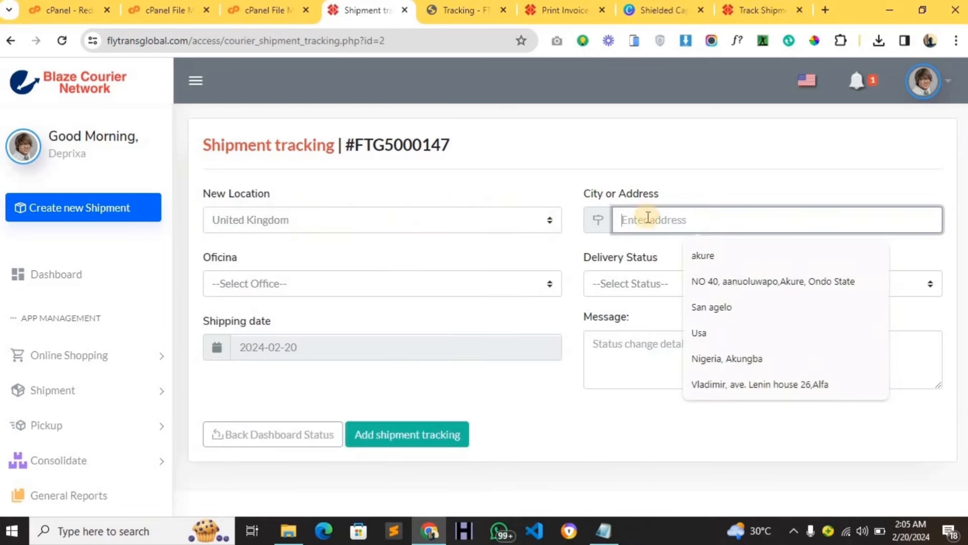
{"action": "type", "text": "miam"}
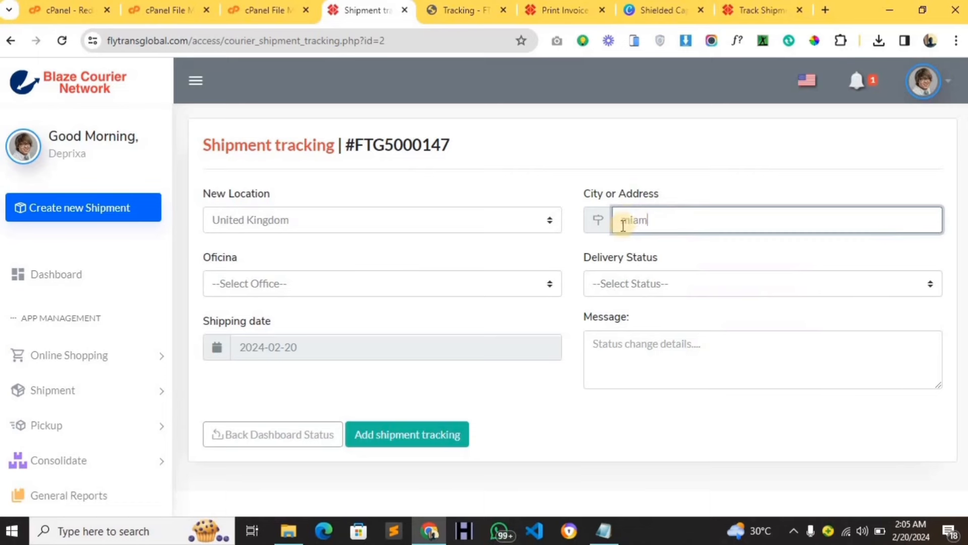
{"action": "type", "text": "i"}
{"action": "left_click", "coordinate": [407, 290]}
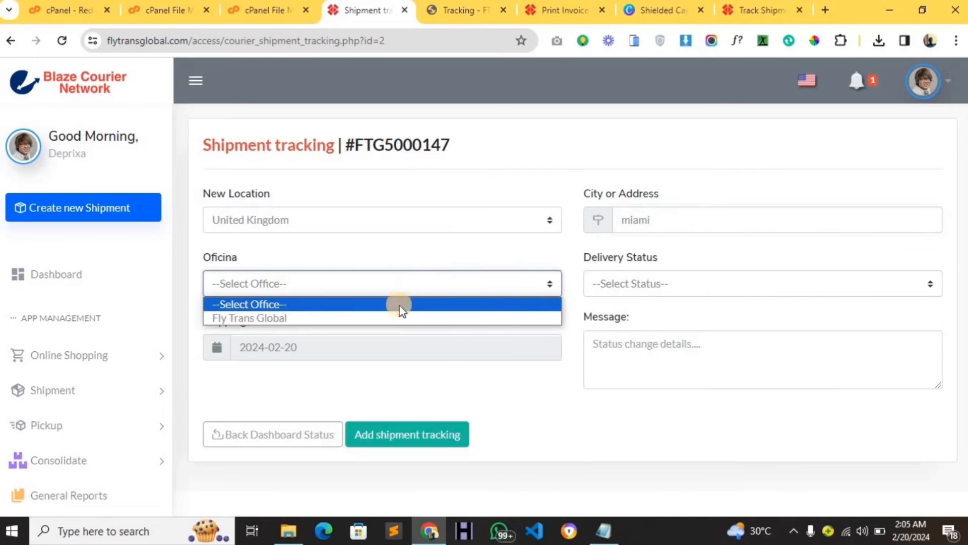
{"action": "left_click", "coordinate": [398, 318]}
Set status In Transit with message "Package now in transite" and add the tracking update.
{"action": "left_click", "coordinate": [612, 294]}
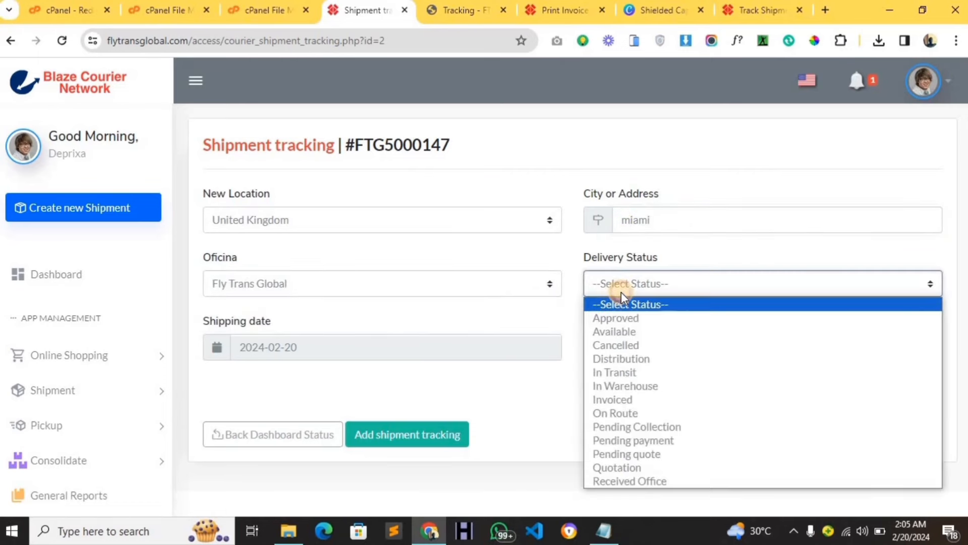
{"action": "left_click", "coordinate": [632, 372]}
{"action": "left_click", "coordinate": [611, 341]}
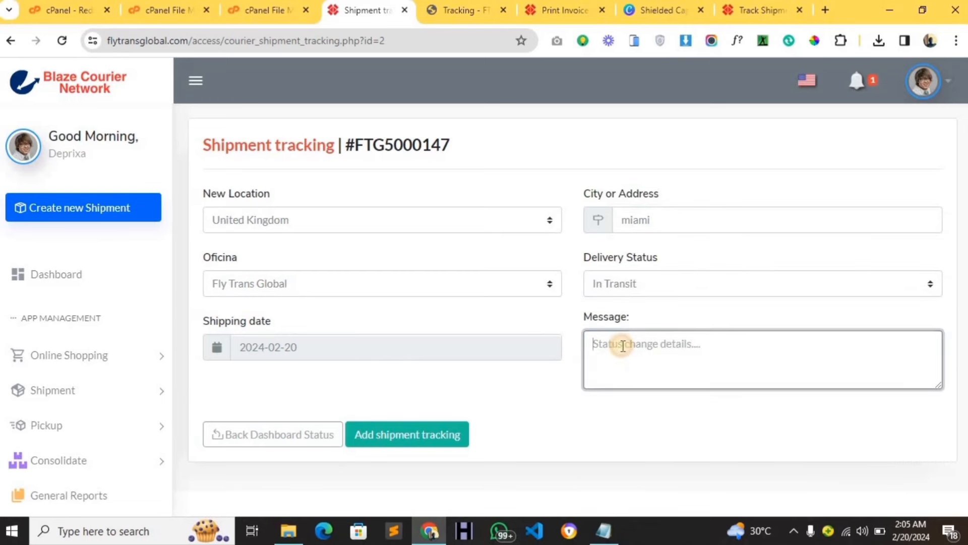
{"action": "type", "text": "Package nowin transite"}
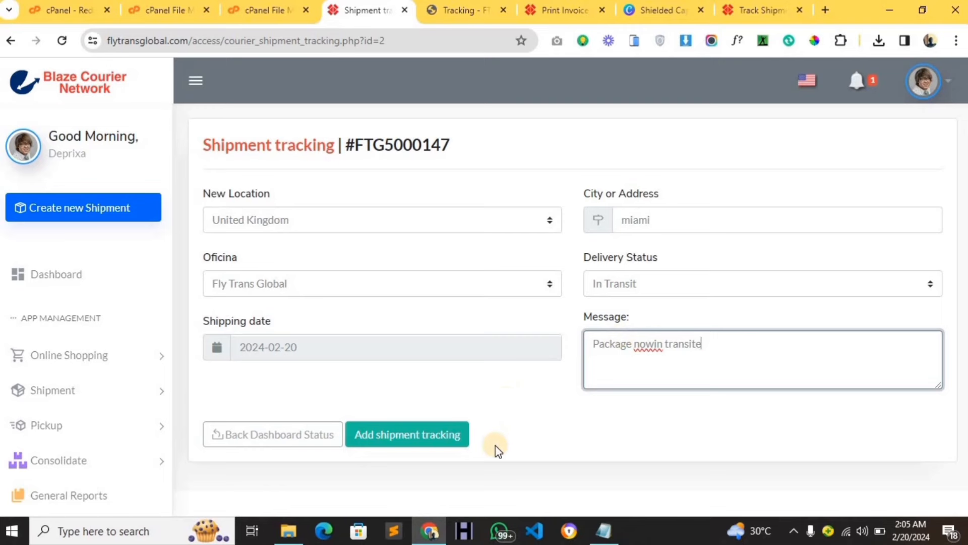
{"action": "left_click", "coordinate": [651, 344]}
{"action": "left_click", "coordinate": [464, 438]}
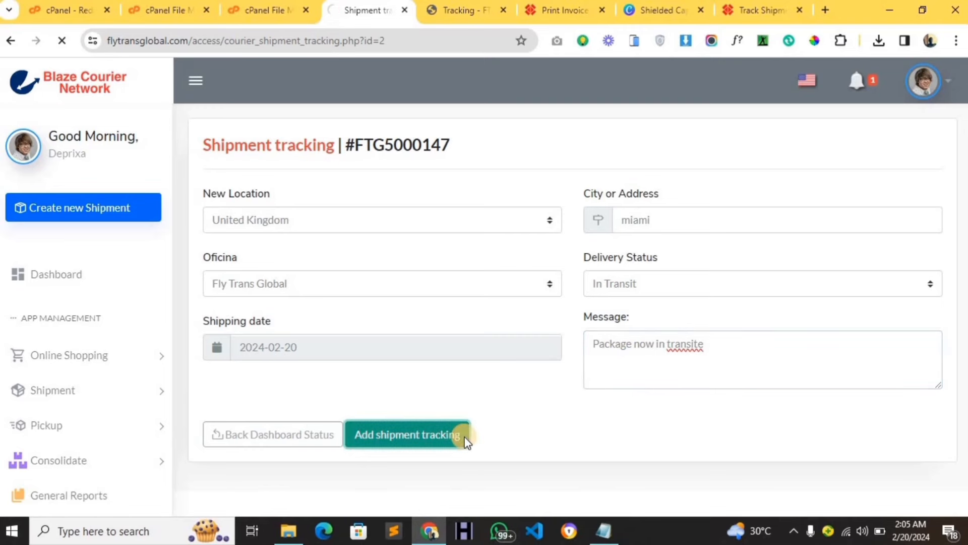
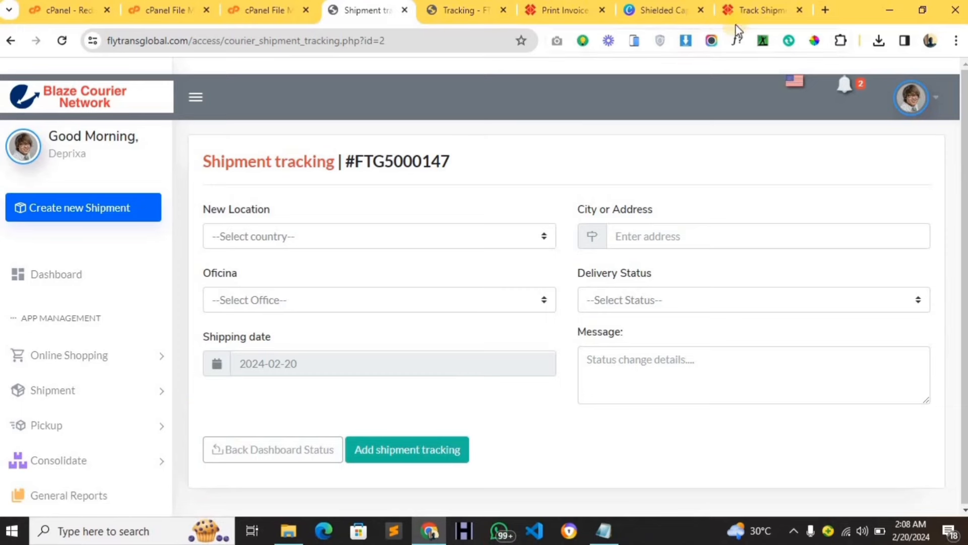
Reload FTG5000147's tracking page and read the In Transit comment 'Package now in transite'.
{"action": "left_click", "coordinate": [743, 11]}
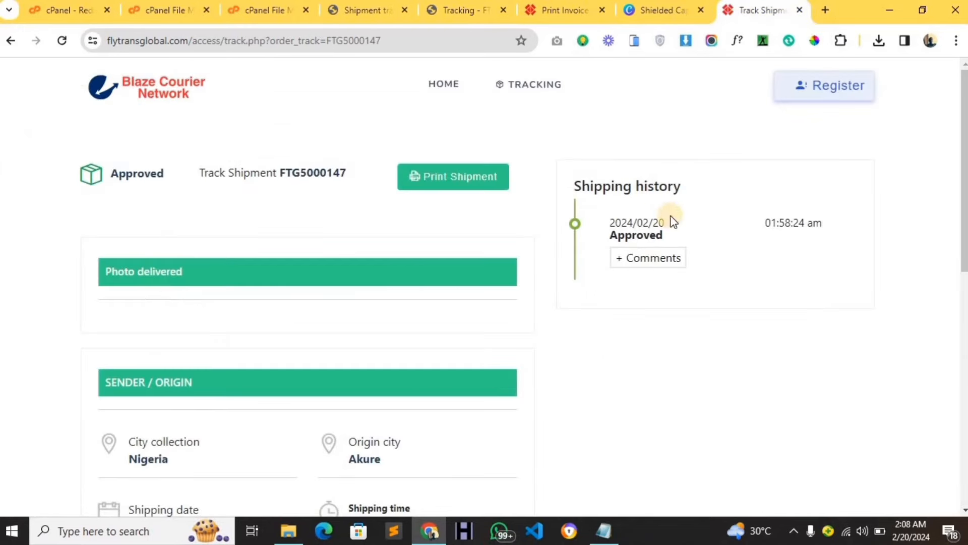
{"action": "left_click", "coordinate": [62, 40]}
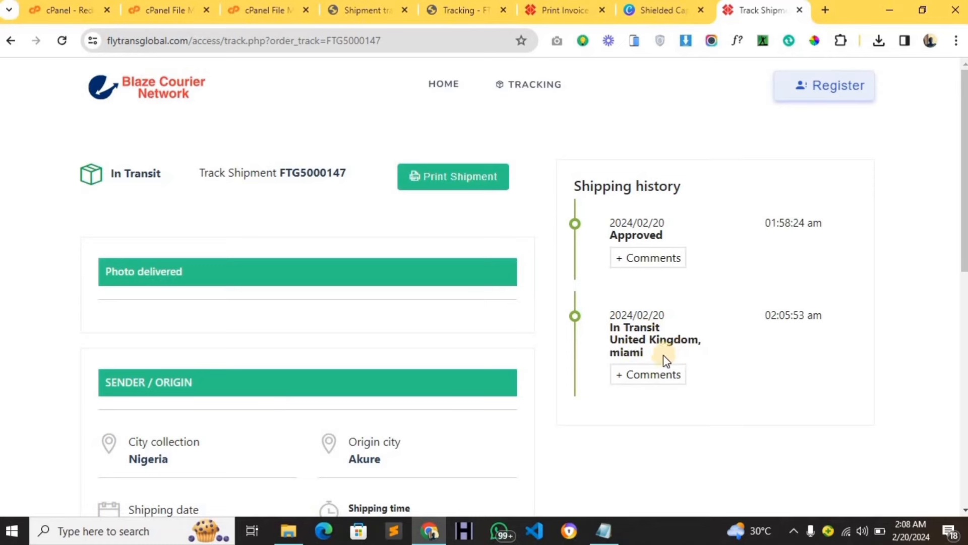
{"action": "left_click", "coordinate": [643, 375]}
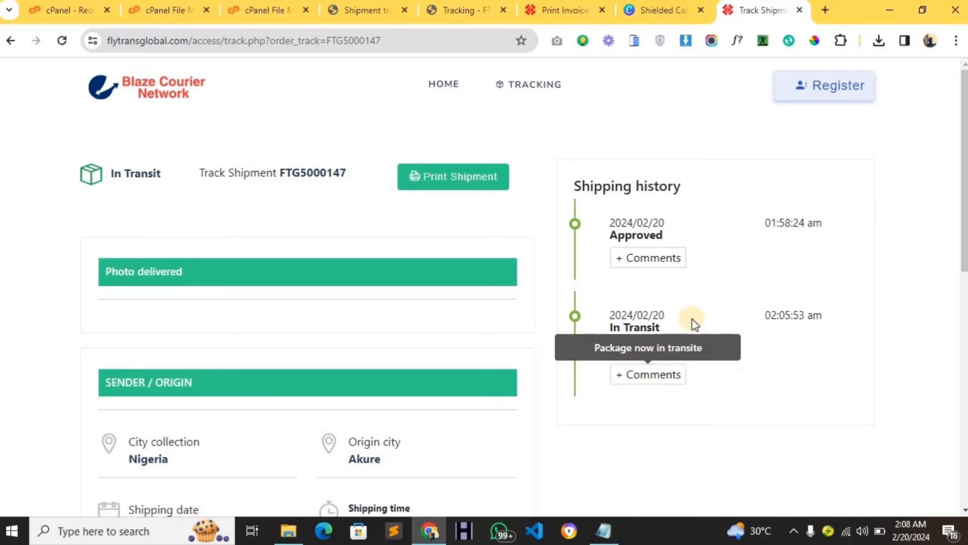
{"action": "scroll", "coordinate": [652, 382], "scroll_direction": "down", "scroll_amount": 4}
{"action": "scroll", "coordinate": [651, 283], "scroll_direction": "up", "scroll_amount": 4}
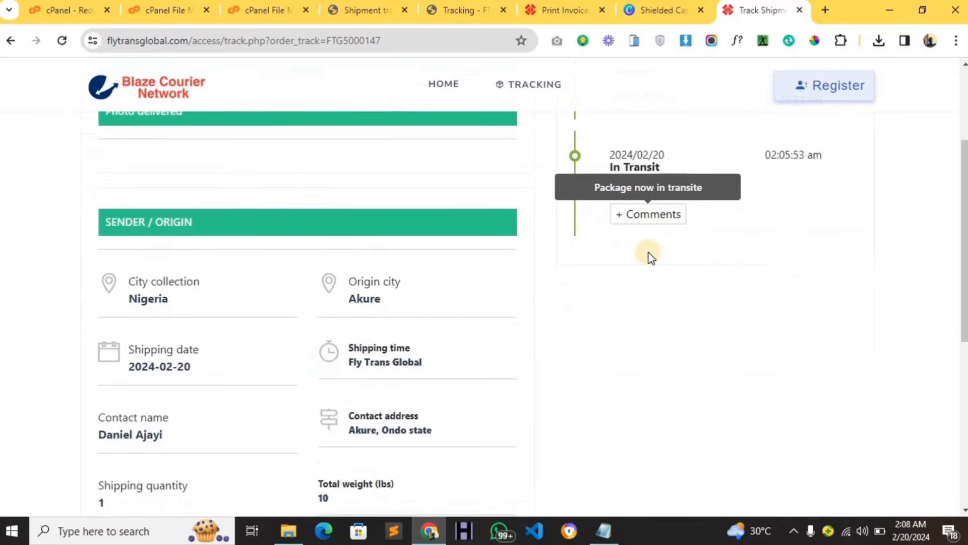
{"action": "scroll", "coordinate": [633, 333], "scroll_direction": "down", "scroll_amount": 6}
{"action": "scroll", "coordinate": [595, 307], "scroll_direction": "up", "scroll_amount": 5}
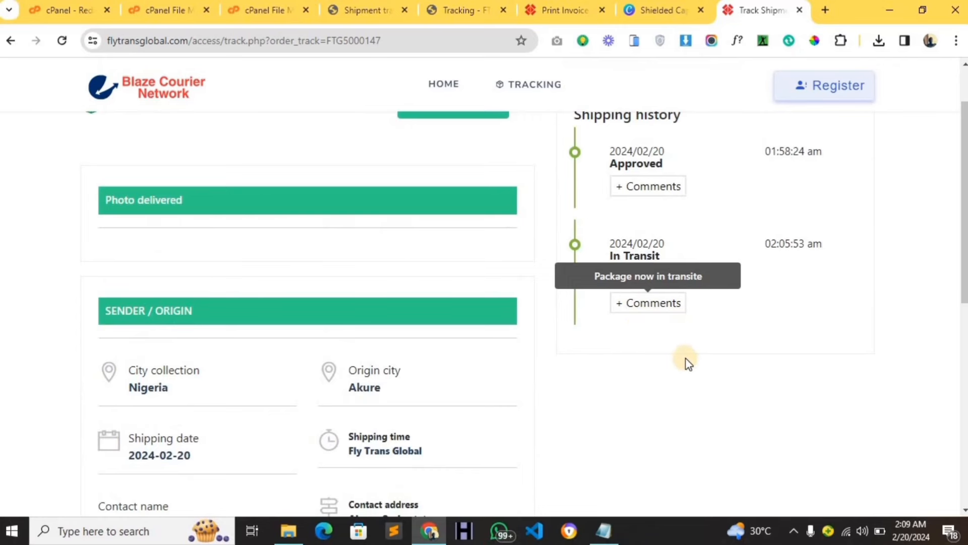
{"action": "scroll", "coordinate": [688, 359], "scroll_direction": "up", "scroll_amount": 2}
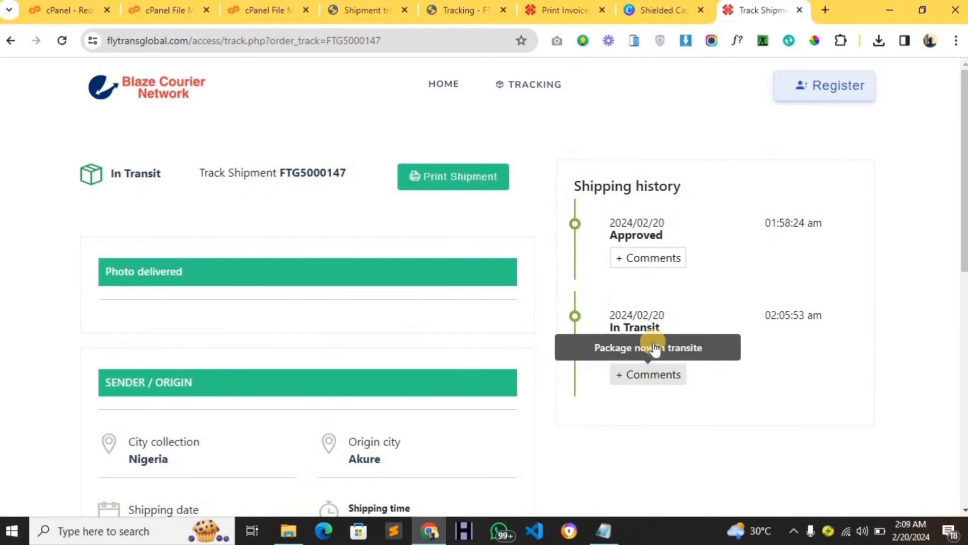
{"action": "scroll", "coordinate": [652, 349], "scroll_direction": "down", "scroll_amount": 7}
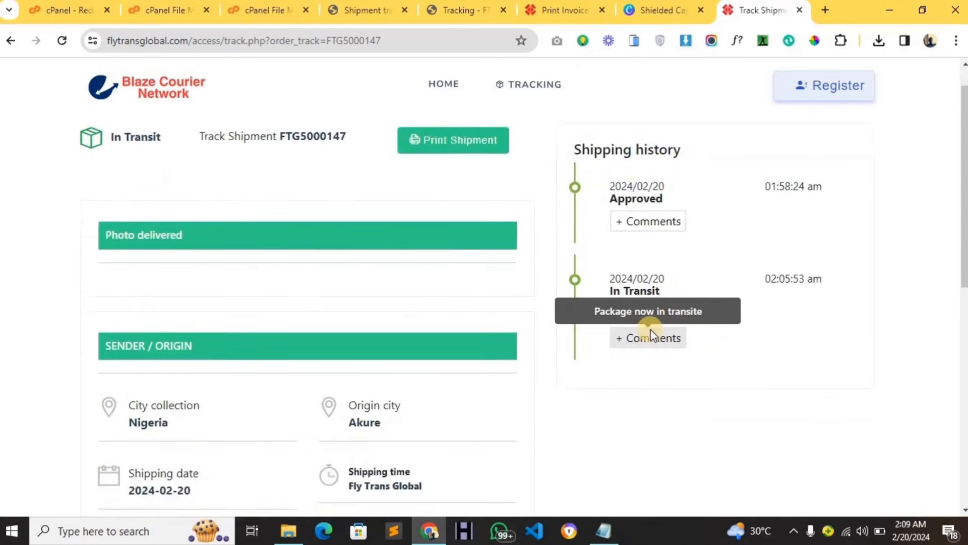
{"action": "scroll", "coordinate": [648, 348], "scroll_direction": "up", "scroll_amount": 7}
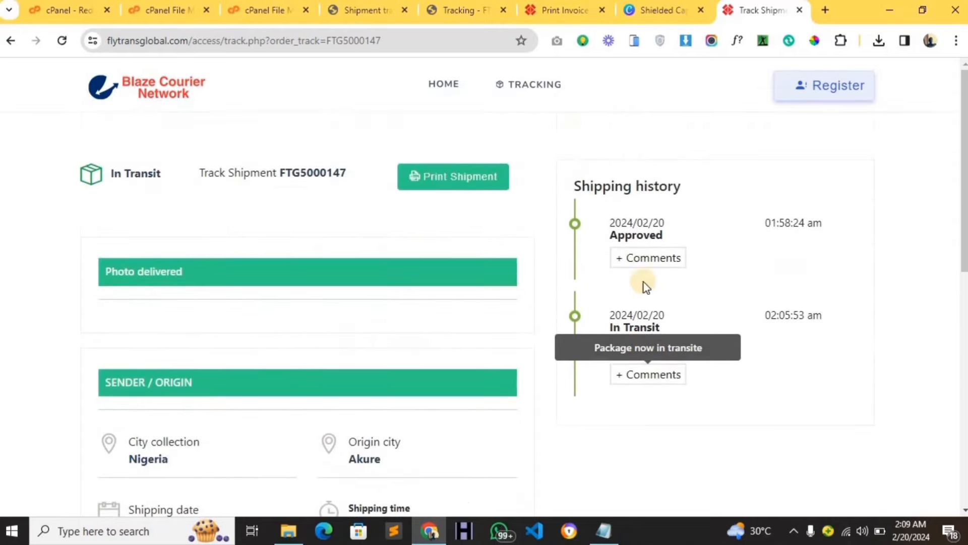
Review the printed invoice and shipping label for shipment FTG5000147.
{"action": "left_click", "coordinate": [555, 10]}
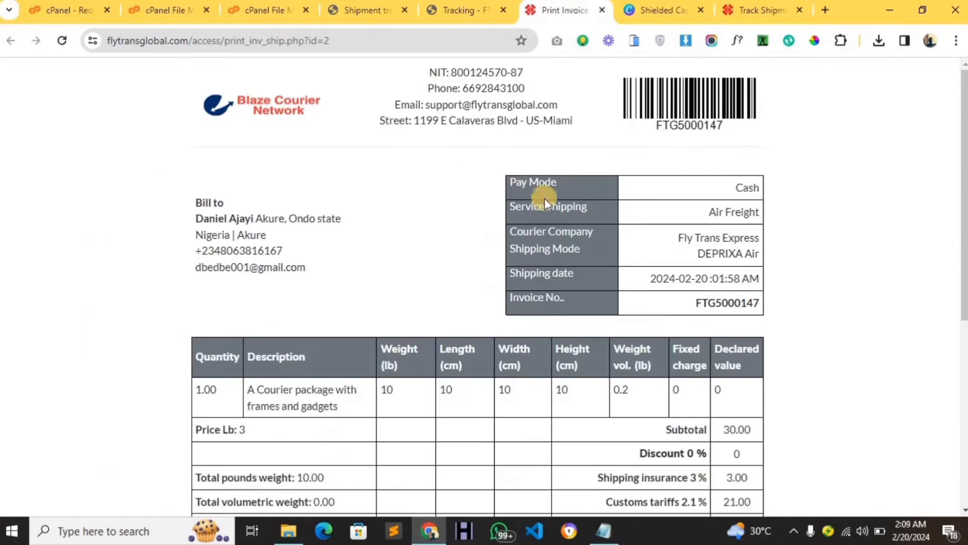
{"action": "scroll", "coordinate": [328, 258], "scroll_direction": "down", "scroll_amount": 6}
{"action": "scroll", "coordinate": [334, 255], "scroll_direction": "up", "scroll_amount": 6}
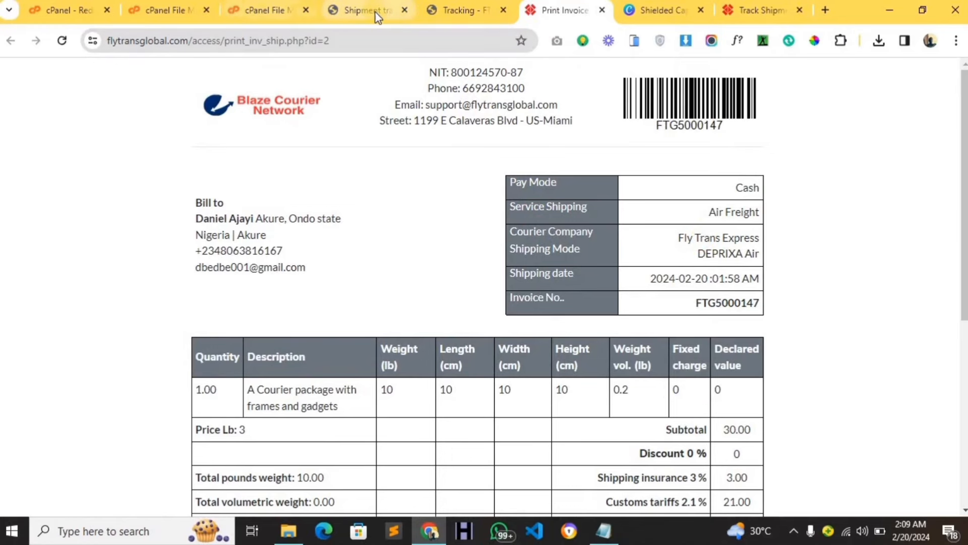
{"action": "left_click", "coordinate": [468, 7]}
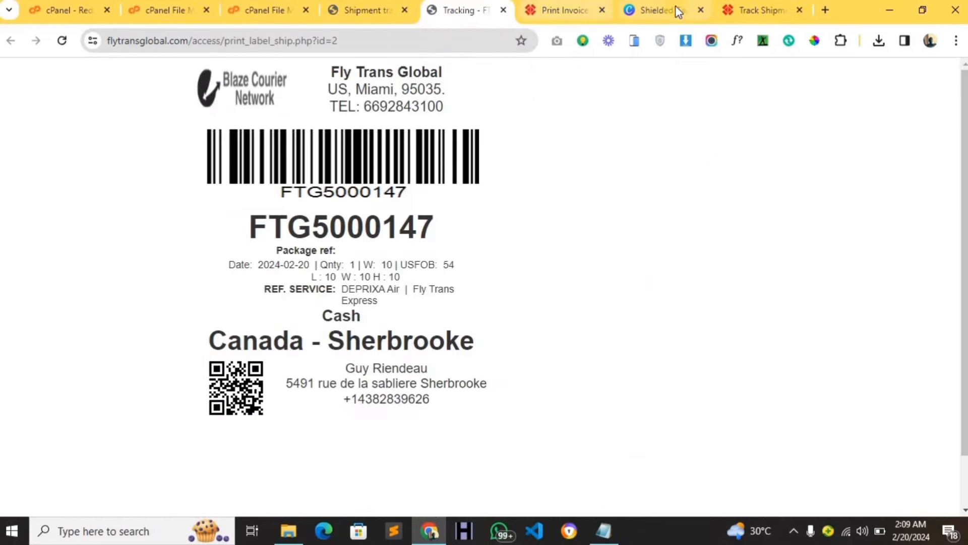
{"action": "left_click", "coordinate": [555, 7]}
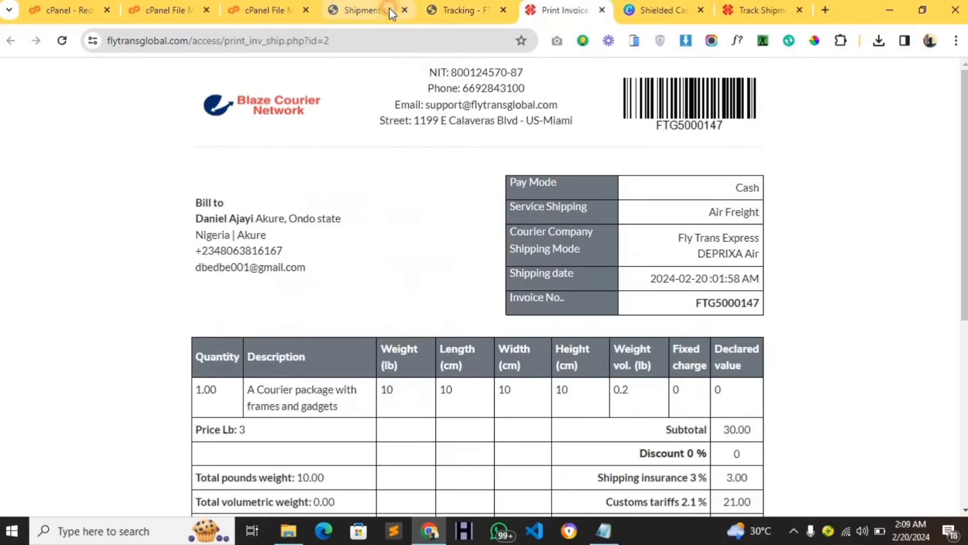
Expand Shipping Settings > Miscellaneous in the admin sidebar, then go to the dashboard via Home.
{"action": "left_click", "coordinate": [389, 8]}
{"action": "scroll", "coordinate": [139, 277], "scroll_direction": "down", "scroll_amount": 5}
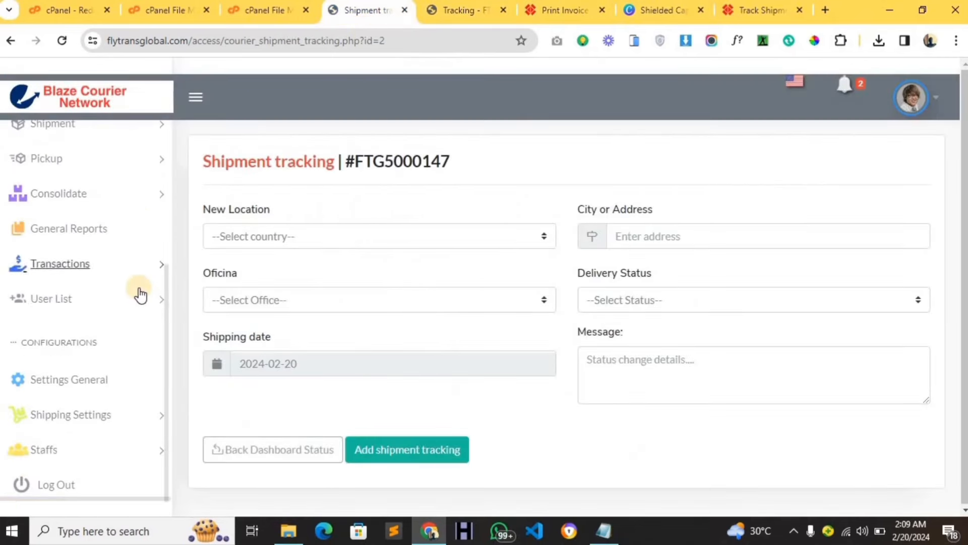
{"action": "left_click", "coordinate": [140, 416]}
{"action": "scroll", "coordinate": [139, 410], "scroll_direction": "down", "scroll_amount": 3}
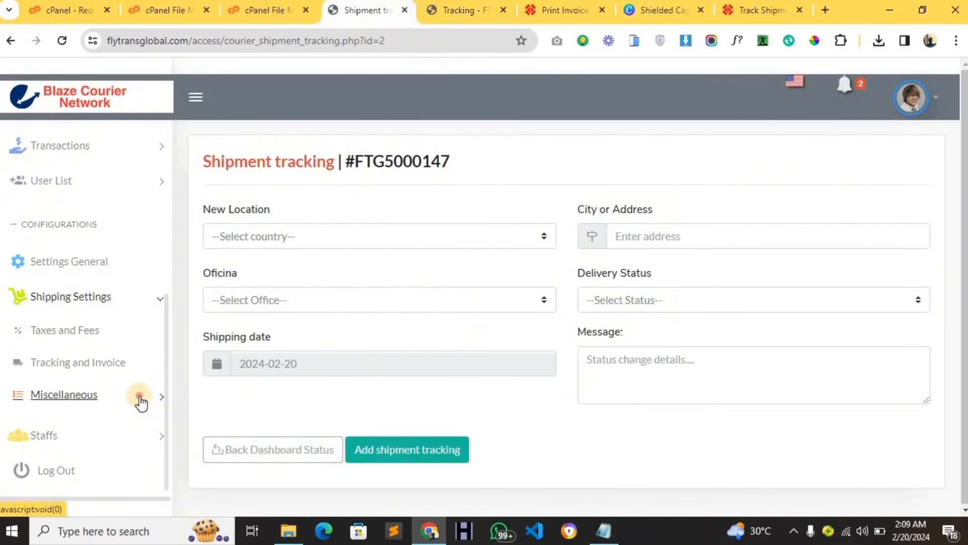
{"action": "left_click", "coordinate": [141, 404]}
{"action": "scroll", "coordinate": [141, 408], "scroll_direction": "down", "scroll_amount": 6}
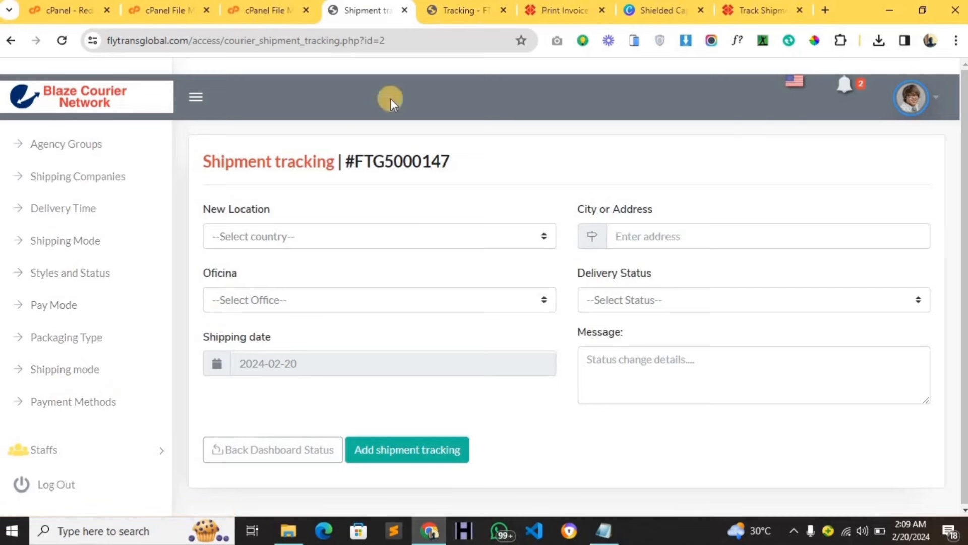
{"action": "left_click", "coordinate": [724, 12]}
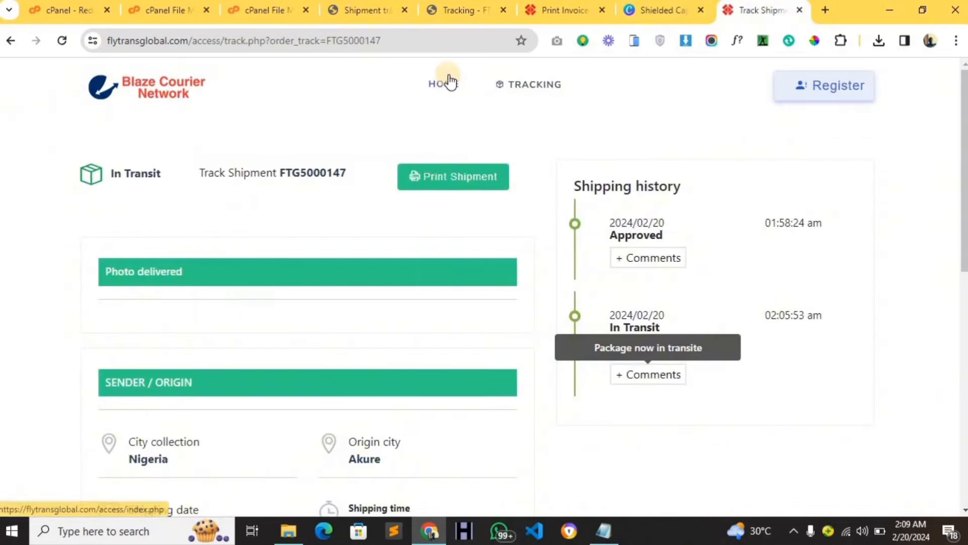
{"action": "left_click", "coordinate": [450, 82]}
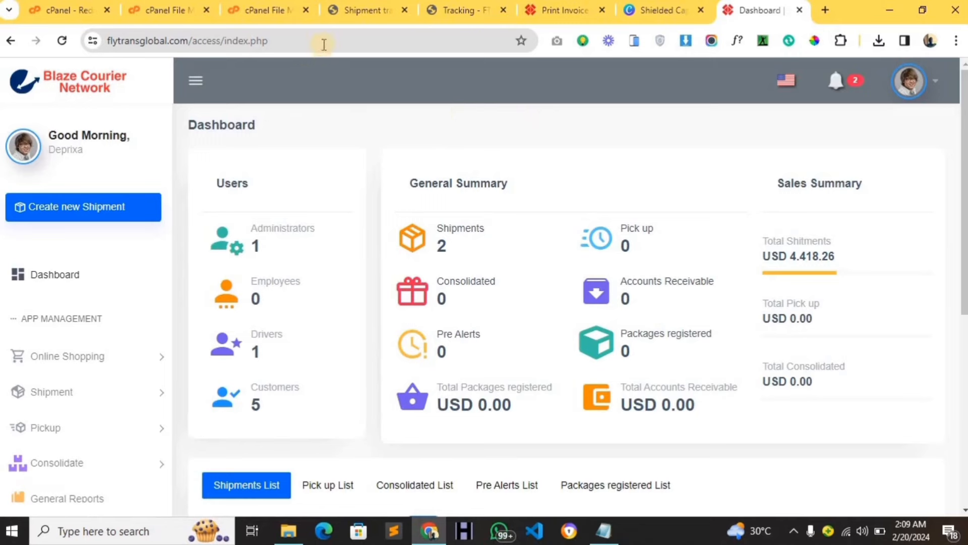
Load the site's root homepage by removing access/index.php from the address.
{"action": "left_click_drag", "start_coordinate": [319, 41], "coordinate": [190, 73]}
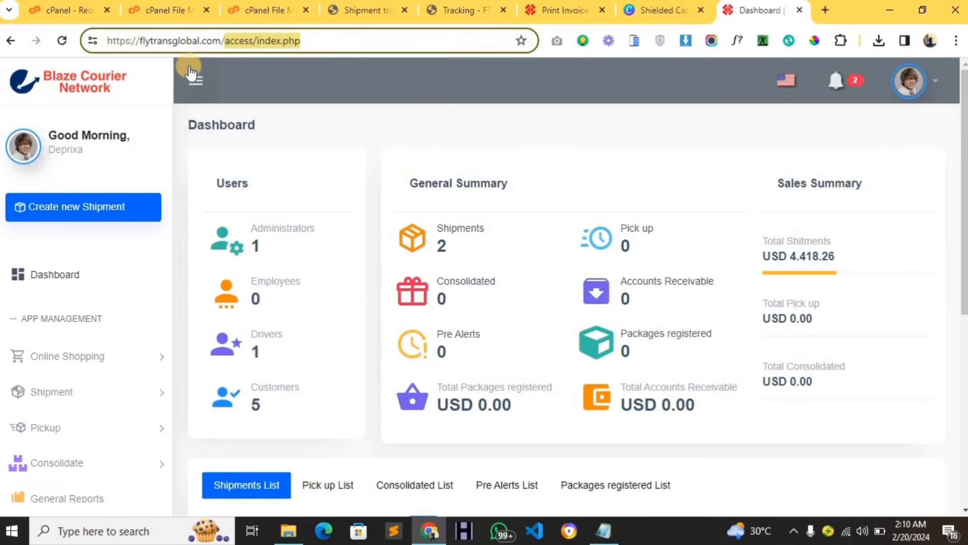
{"action": "key", "text": "BackSpace"}
{"action": "key", "text": "Return"}
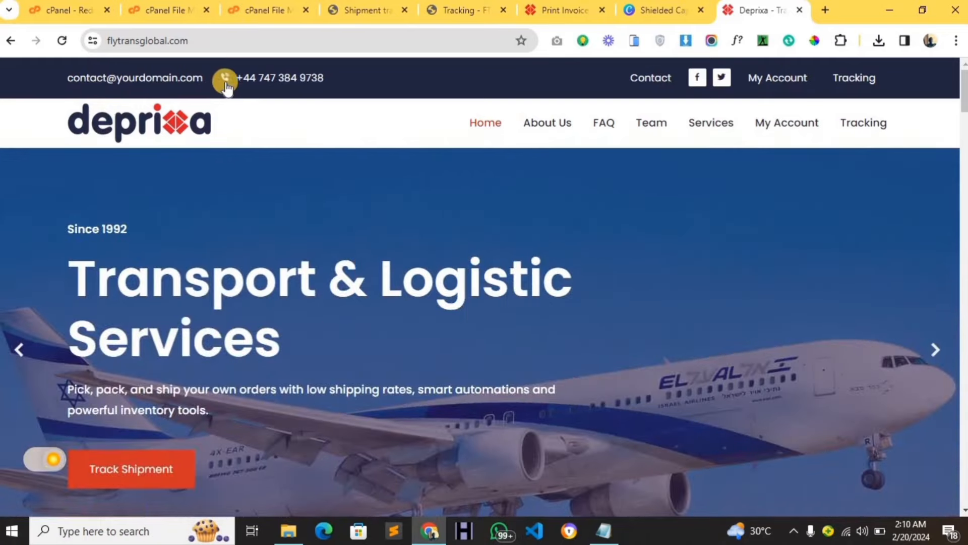
Review the public homepage down to its footer, then bring up the cPanel File Manager.
{"action": "scroll", "coordinate": [272, 151], "scroll_direction": "down", "scroll_amount": 10}
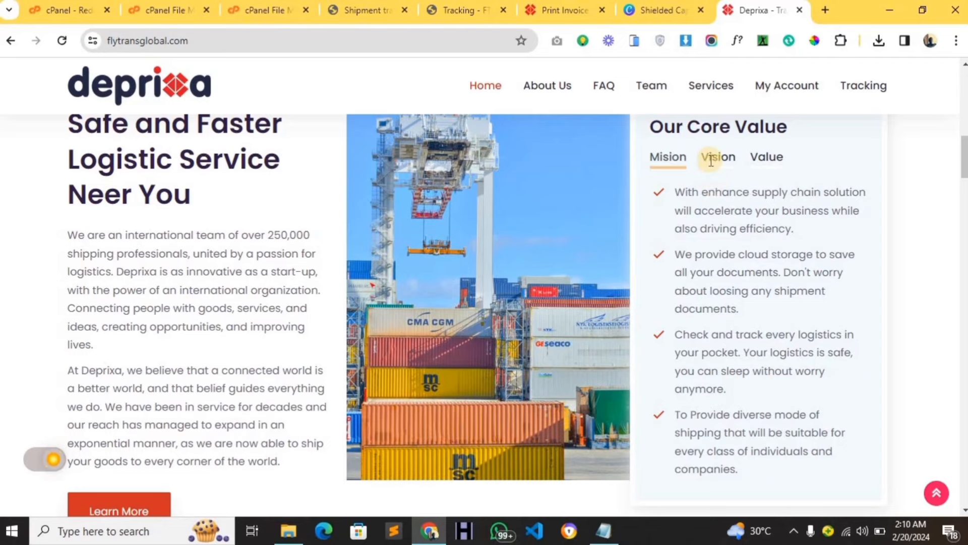
{"action": "scroll", "coordinate": [624, 171], "scroll_direction": "down", "scroll_amount": 6}
{"action": "scroll", "coordinate": [657, 168], "scroll_direction": "down", "scroll_amount": 6}
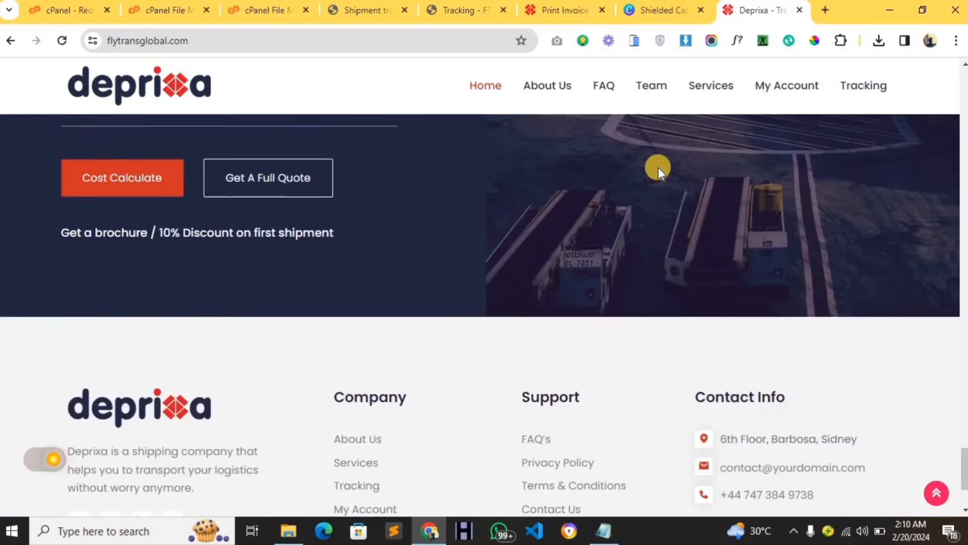
{"action": "scroll", "coordinate": [657, 170], "scroll_direction": "down", "scroll_amount": 1}
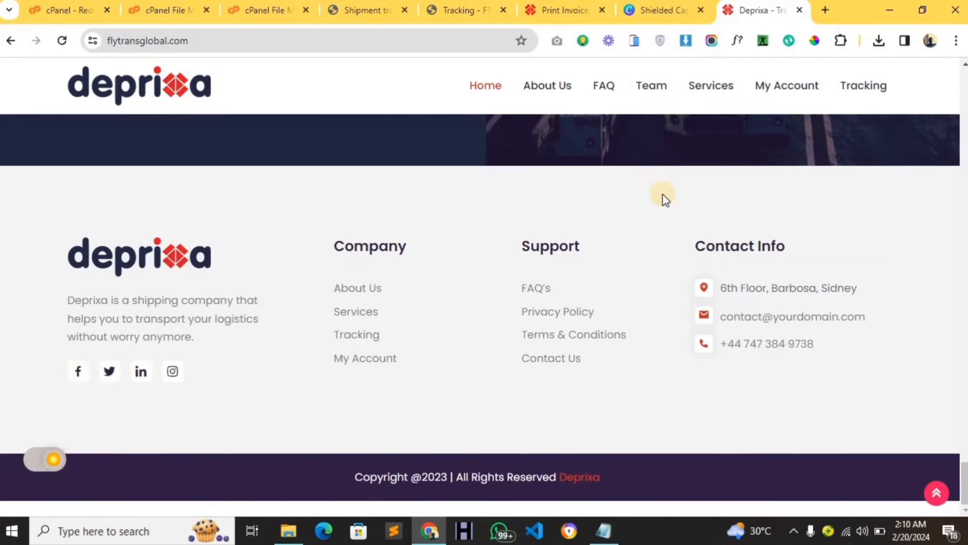
{"action": "scroll", "coordinate": [726, 275], "scroll_direction": "up", "scroll_amount": 1}
{"action": "scroll", "coordinate": [718, 269], "scroll_direction": "down", "scroll_amount": 1}
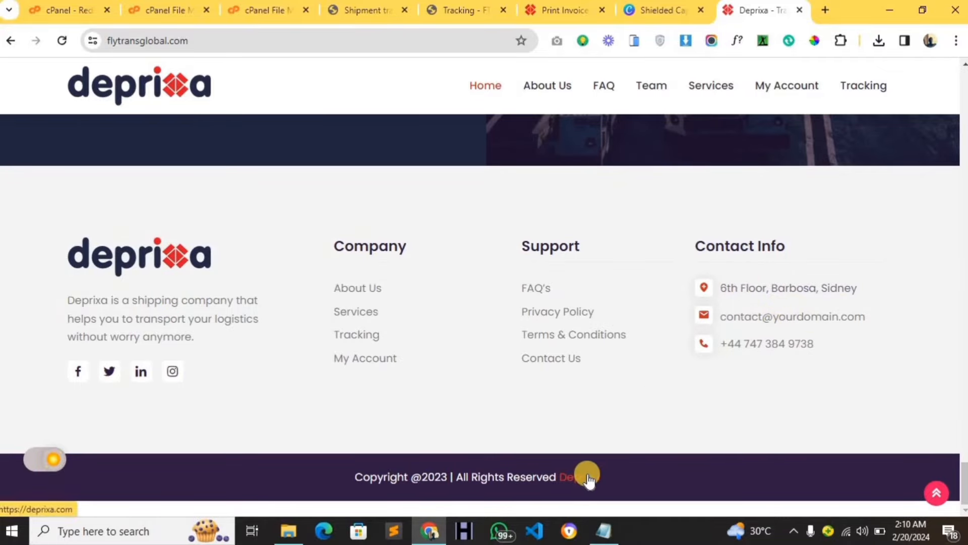
{"action": "scroll", "coordinate": [452, 340], "scroll_direction": "up", "scroll_amount": 1}
{"action": "scroll", "coordinate": [452, 340], "scroll_direction": "up", "scroll_amount": 15}
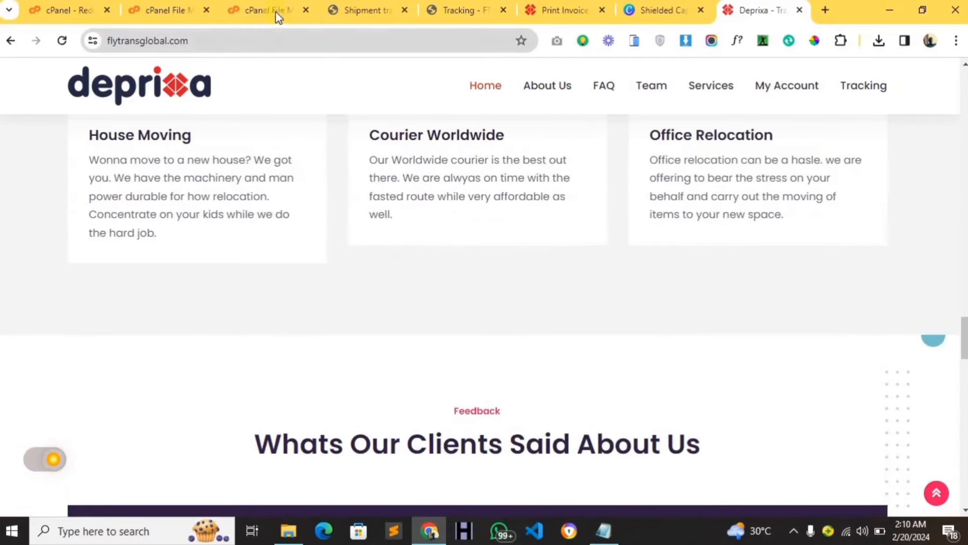
{"action": "left_click_drag", "start_coordinate": [277, 17], "coordinate": [766, 10]}
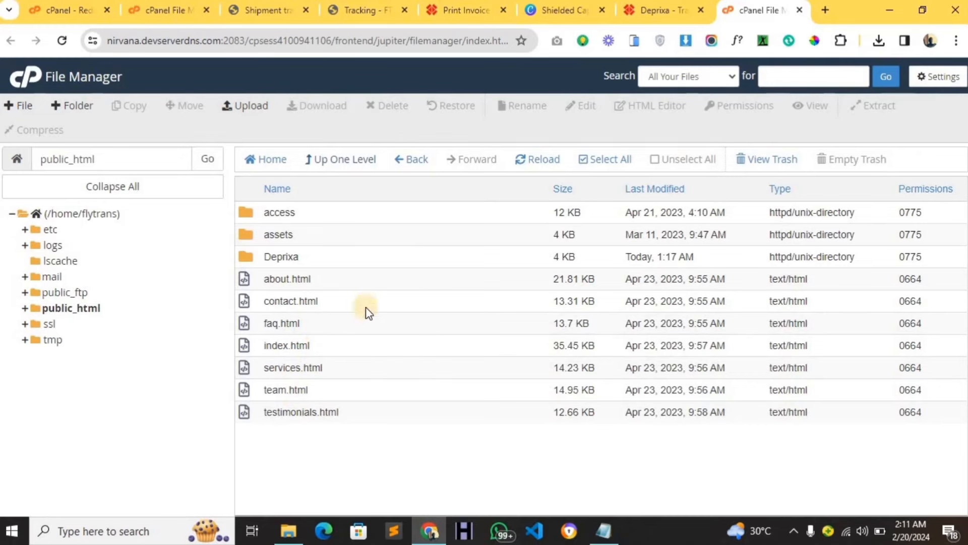
Open index.html from public_html in the File Manager editor.
{"action": "left_click", "coordinate": [325, 346]}
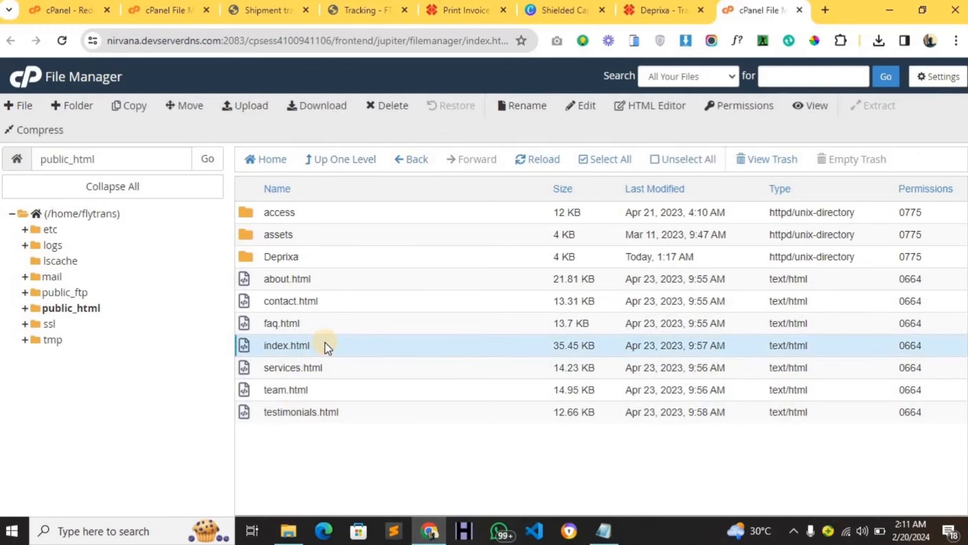
{"action": "right_click", "coordinate": [325, 342]}
{"action": "left_click", "coordinate": [347, 347]}
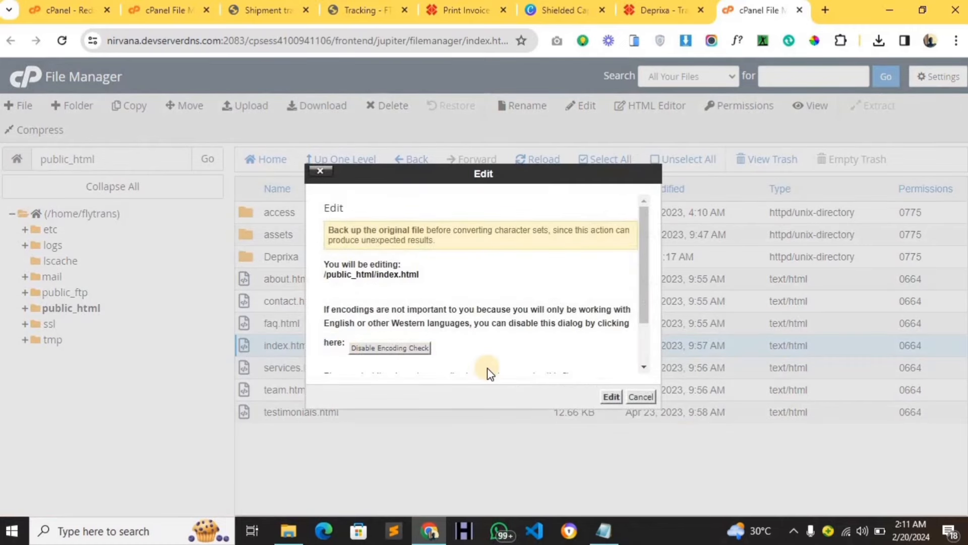
{"action": "left_click", "coordinate": [608, 396]}
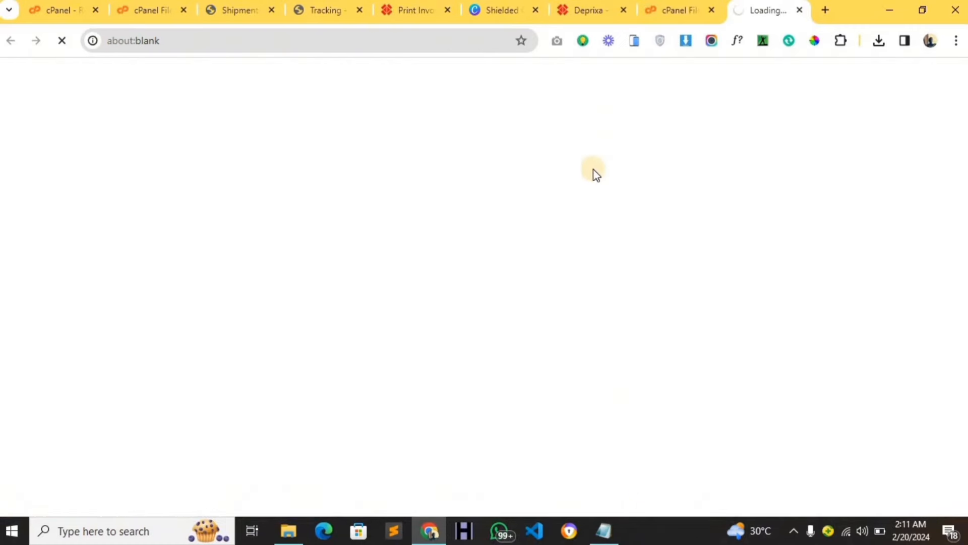
Compare the live homepage against the loading index.html editor and the public_html listing.
{"action": "left_click", "coordinate": [584, 10]}
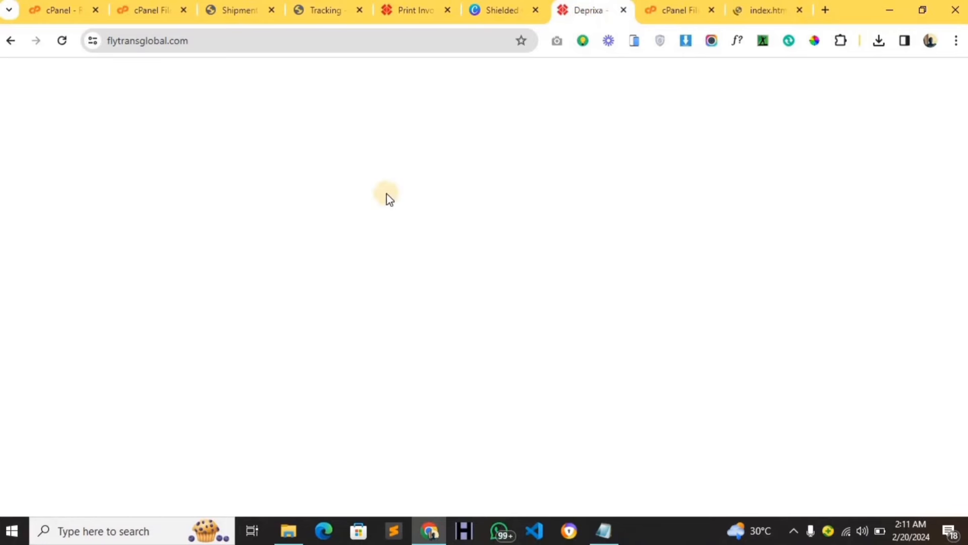
{"action": "left_click", "coordinate": [752, 11]}
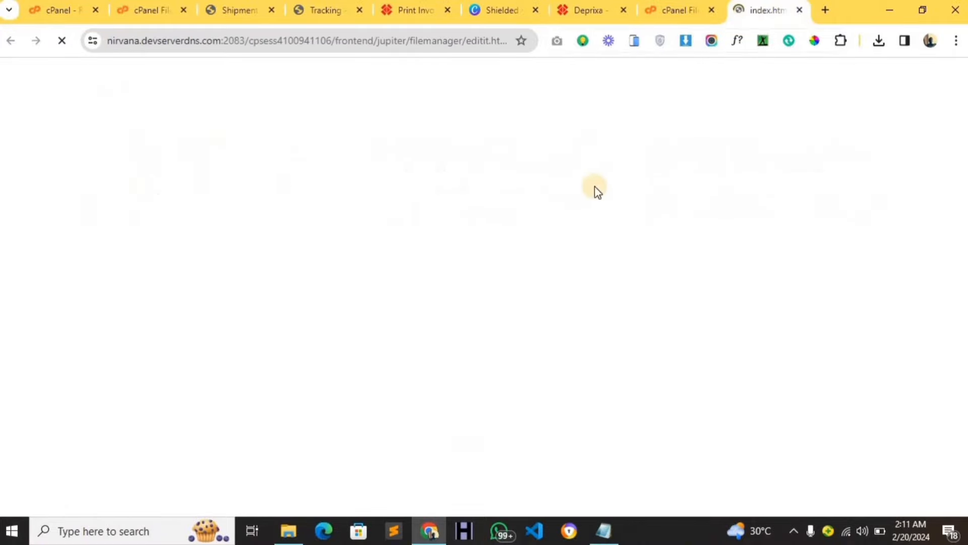
{"action": "left_click", "coordinate": [597, 19]}
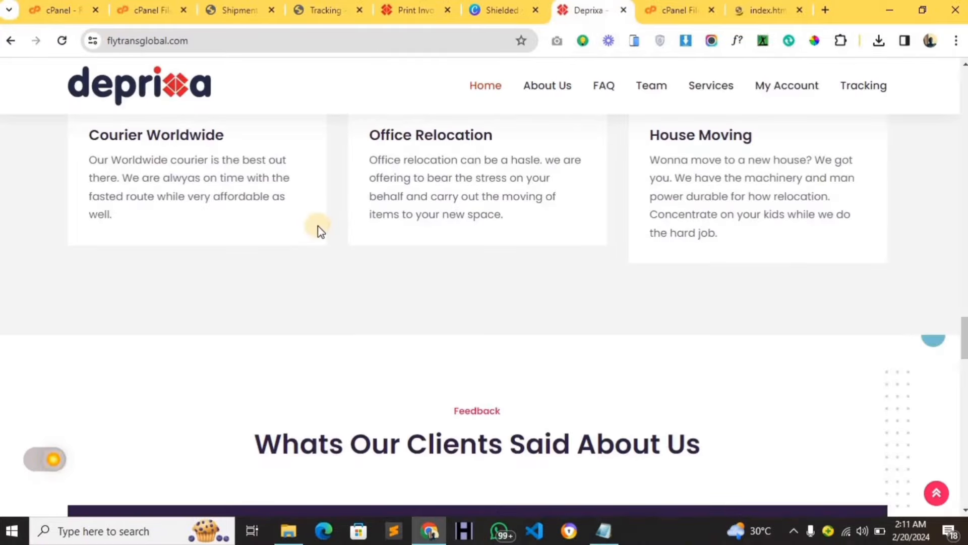
{"action": "scroll", "coordinate": [409, 218], "scroll_direction": "up", "scroll_amount": 10}
{"action": "scroll", "coordinate": [408, 216], "scroll_direction": "up", "scroll_amount": 10}
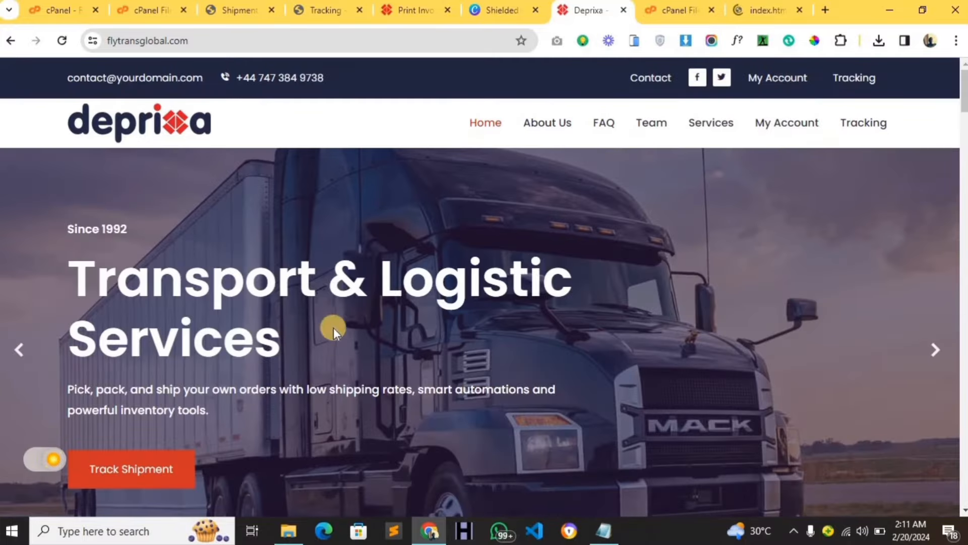
{"action": "scroll", "coordinate": [249, 377], "scroll_direction": "down", "scroll_amount": 8}
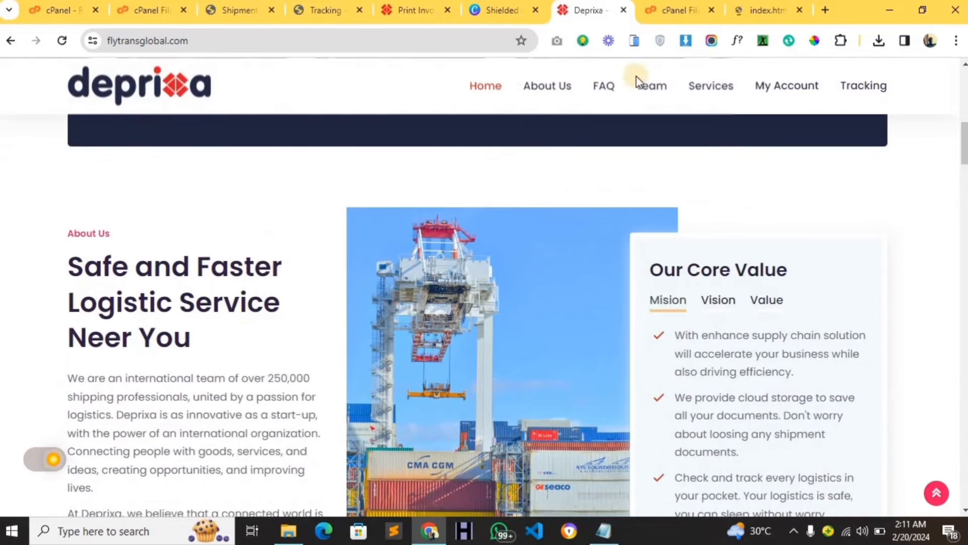
{"action": "left_click", "coordinate": [651, 10]}
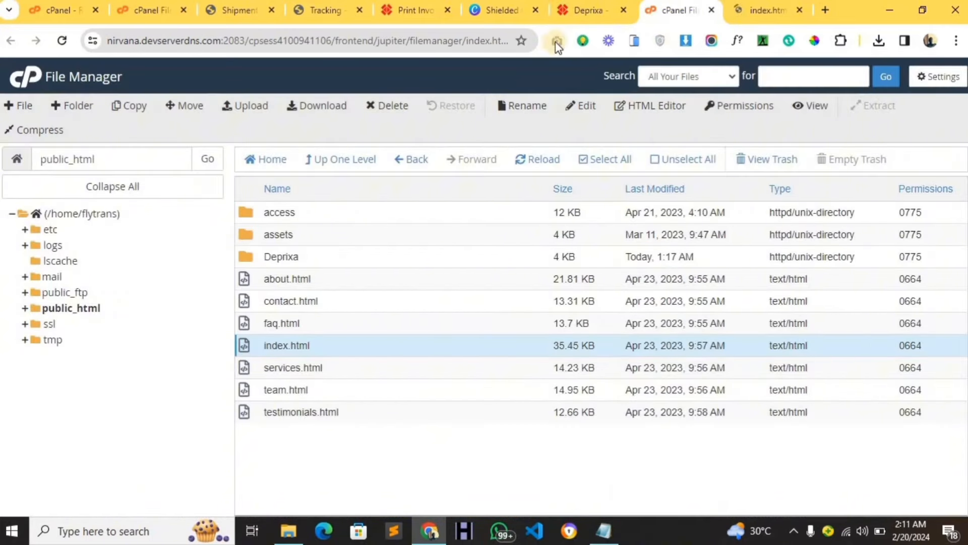
{"action": "left_click", "coordinate": [567, 10]}
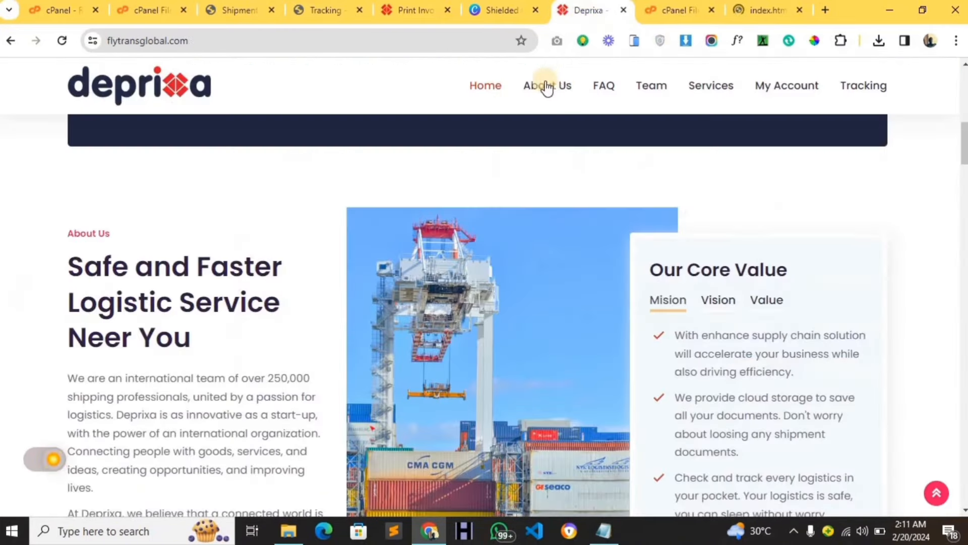
Show the index.html source code in the editor and scroll through it.
{"action": "left_click", "coordinate": [650, 10]}
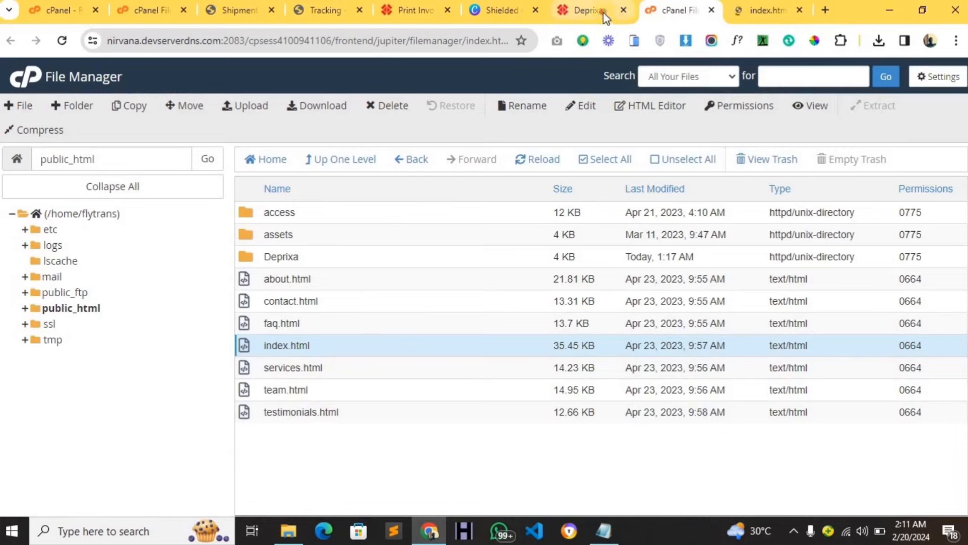
{"action": "left_click", "coordinate": [587, 10]}
{"action": "scroll", "coordinate": [643, 235], "scroll_direction": "up", "scroll_amount": 10}
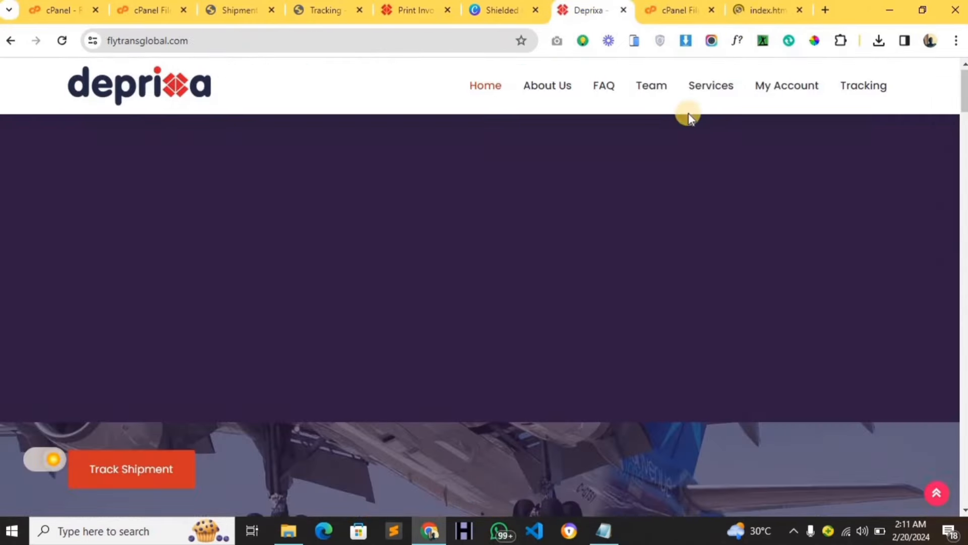
{"action": "left_click", "coordinate": [762, 11]}
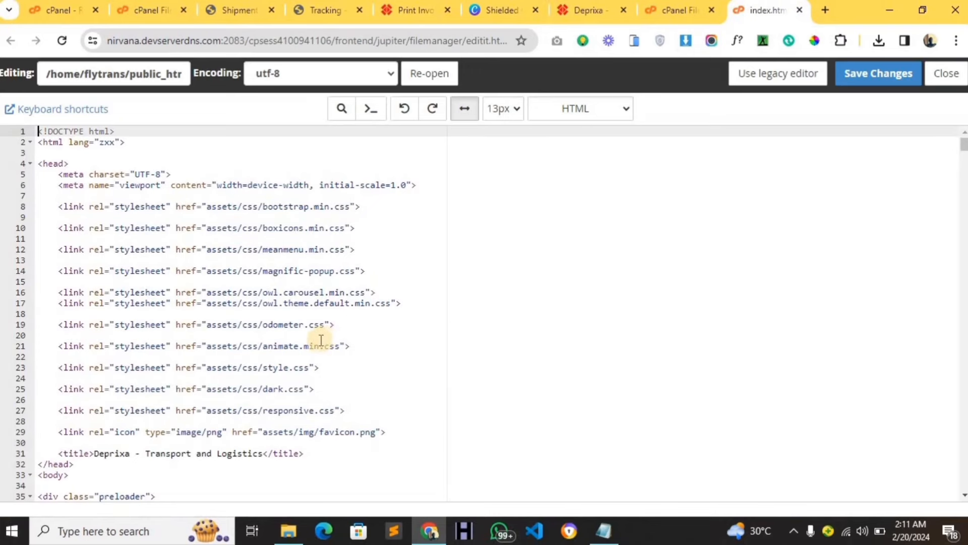
{"action": "scroll", "coordinate": [320, 341], "scroll_direction": "down", "scroll_amount": 5}
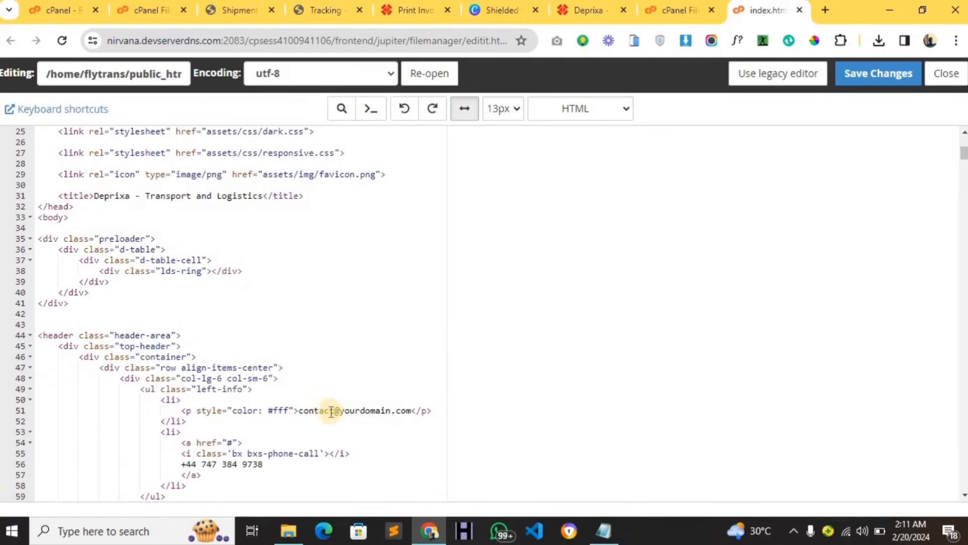
Select the 'Safe and Faster' heading text on the live homepage, then focus the index.html code.
{"action": "left_click", "coordinate": [570, 15]}
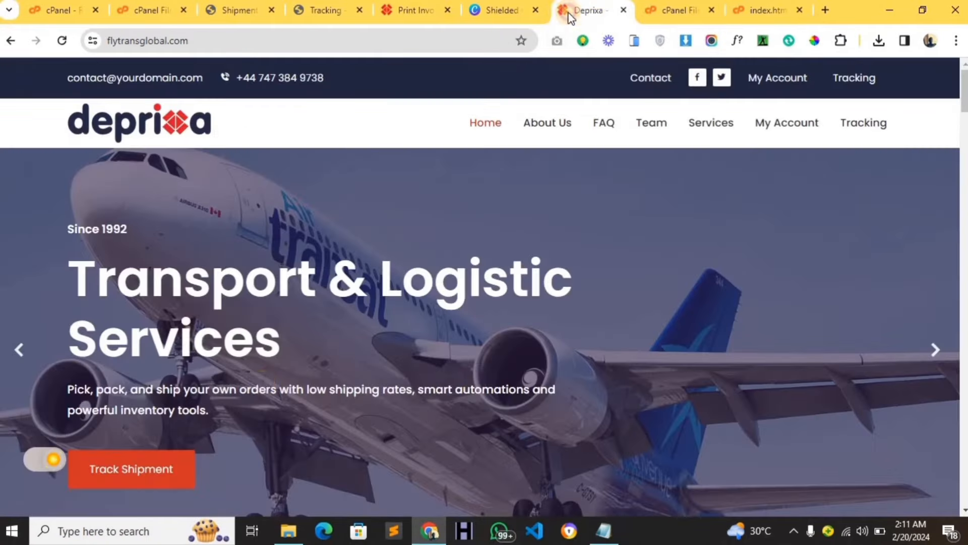
{"action": "scroll", "coordinate": [261, 388], "scroll_direction": "down", "scroll_amount": 8}
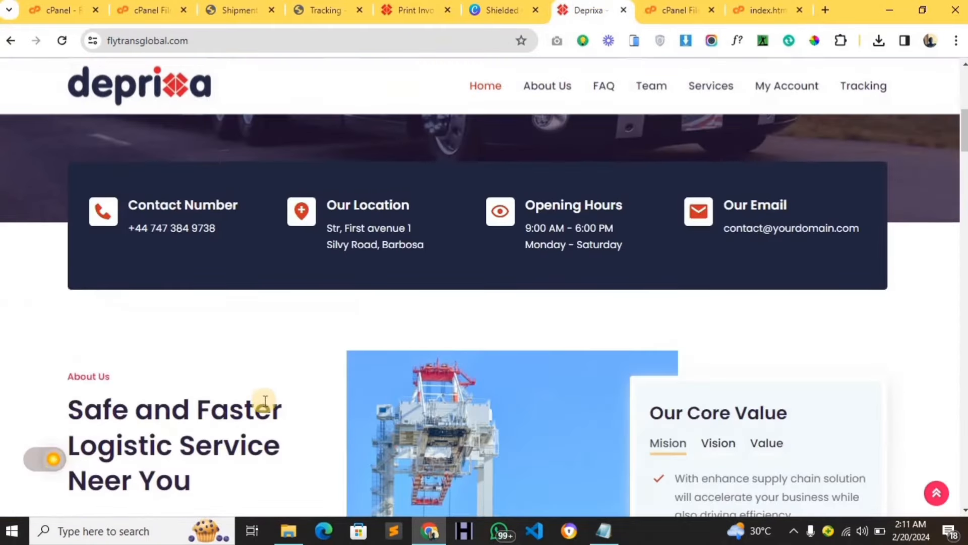
{"action": "scroll", "coordinate": [266, 398], "scroll_direction": "down", "scroll_amount": 4}
{"action": "scroll", "coordinate": [162, 370], "scroll_direction": "down", "scroll_amount": 1}
{"action": "scroll", "coordinate": [134, 309], "scroll_direction": "up", "scroll_amount": 3}
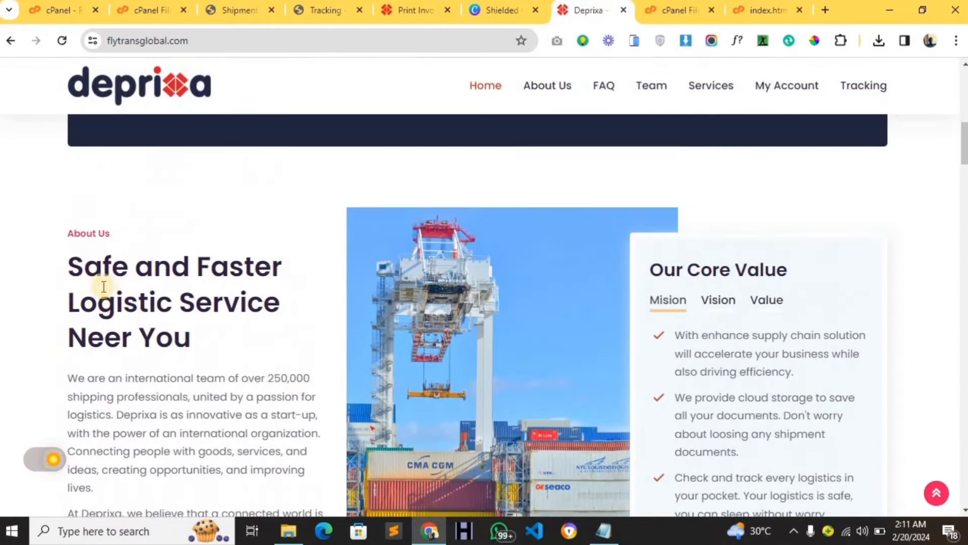
{"action": "left_click_drag", "start_coordinate": [76, 267], "coordinate": [281, 271]}
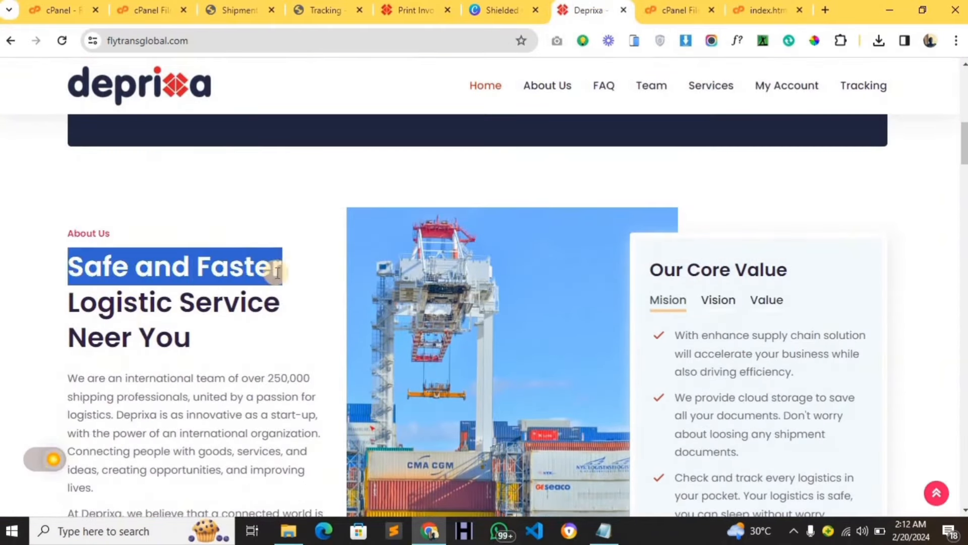
{"action": "left_click", "coordinate": [736, 11]}
{"action": "left_click", "coordinate": [226, 281]}
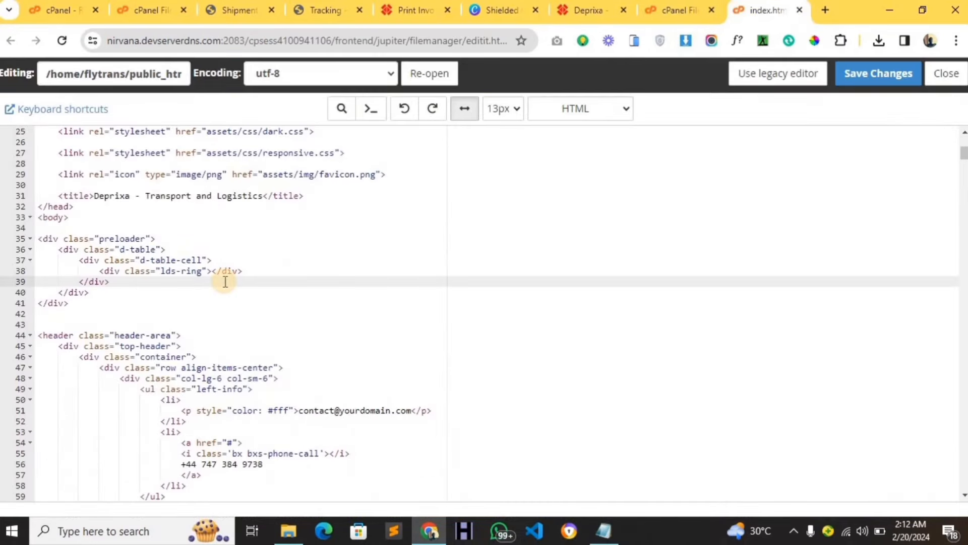
Find the 'Safe and Faster' heading in the index.html code, at line 278.
{"action": "key", "text": "ctrl+f"}
{"action": "type", "text": "Safe and Faster"}
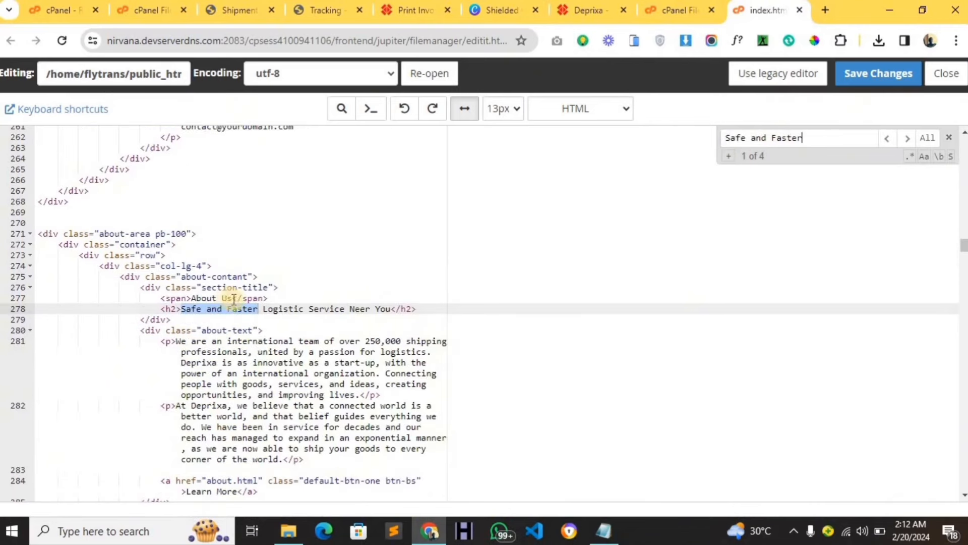
{"action": "left_click", "coordinate": [223, 307]}
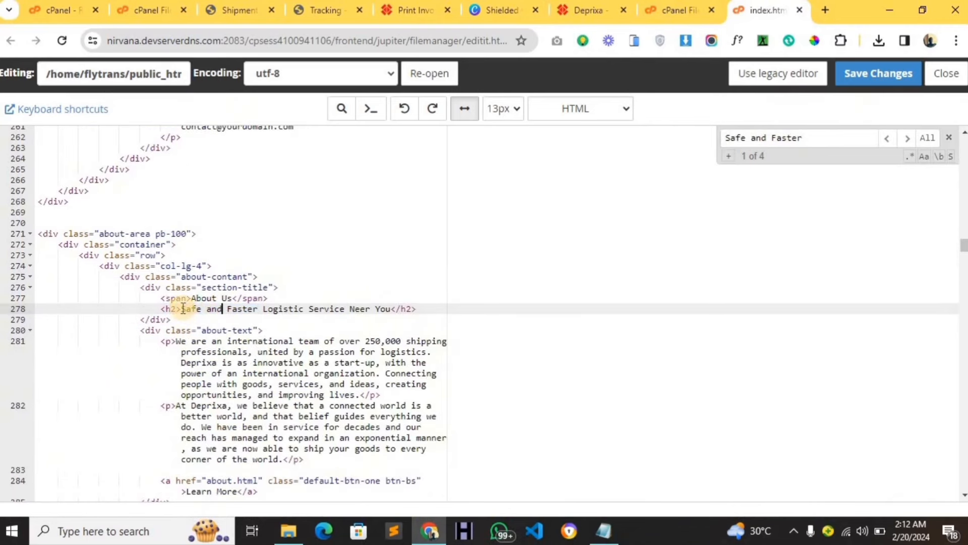
{"action": "double_click", "coordinate": [201, 308]}
Replace the Our Email card's placeholder on line 261 with the support e-mail from the notes.
{"action": "scroll", "coordinate": [261, 347], "scroll_direction": "up", "scroll_amount": 3}
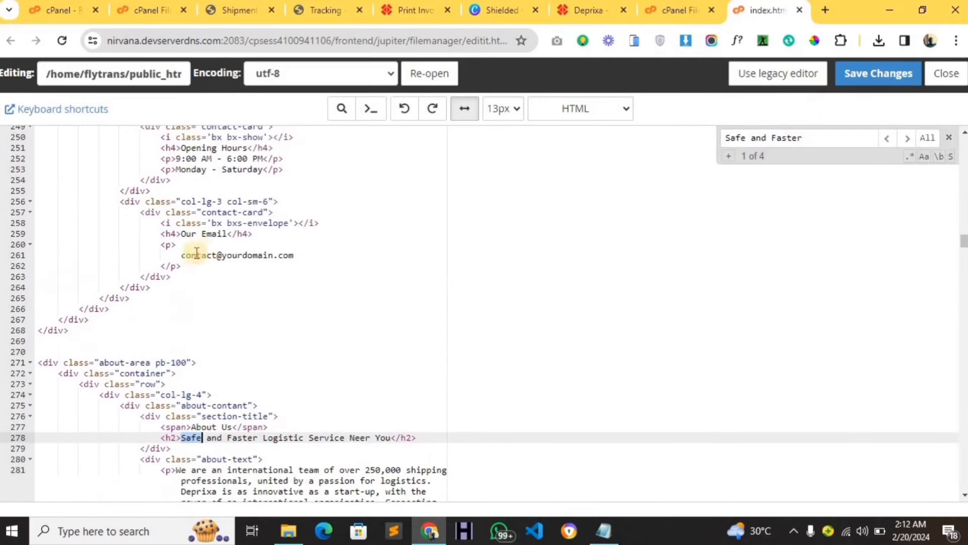
{"action": "double_click", "coordinate": [191, 254]}
{"action": "left_click_drag", "start_coordinate": [239, 251], "coordinate": [303, 256]}
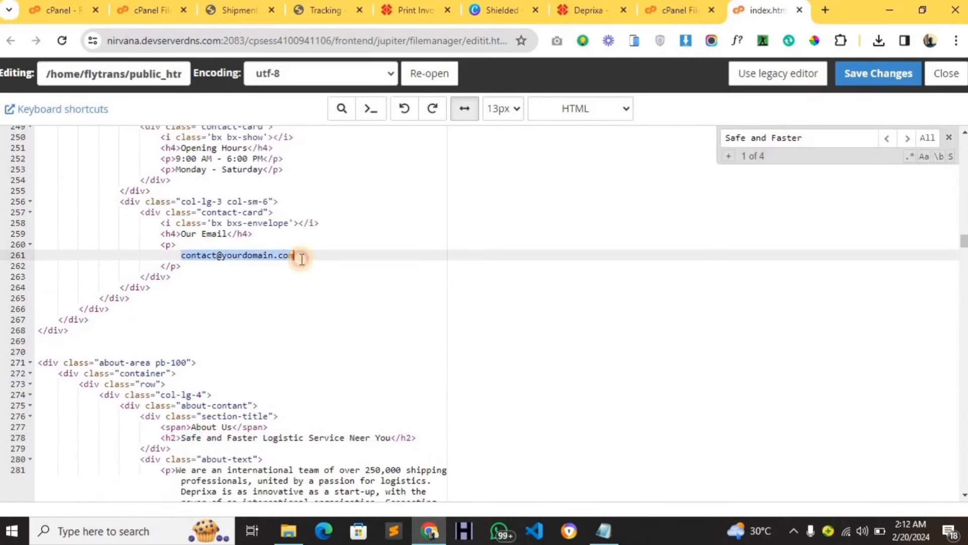
{"action": "left_click", "coordinate": [606, 530]}
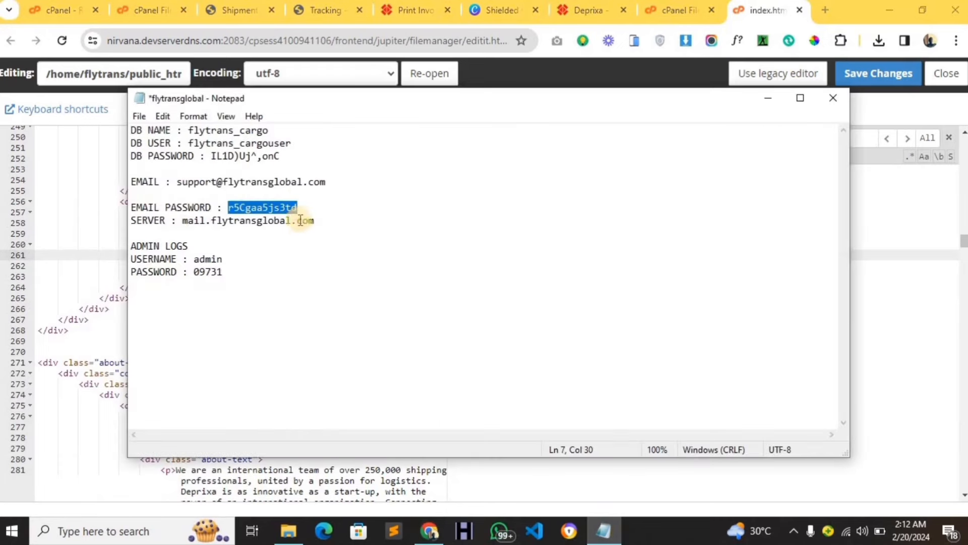
{"action": "double_click", "coordinate": [307, 183]}
{"action": "key", "text": "ctrl+c"}
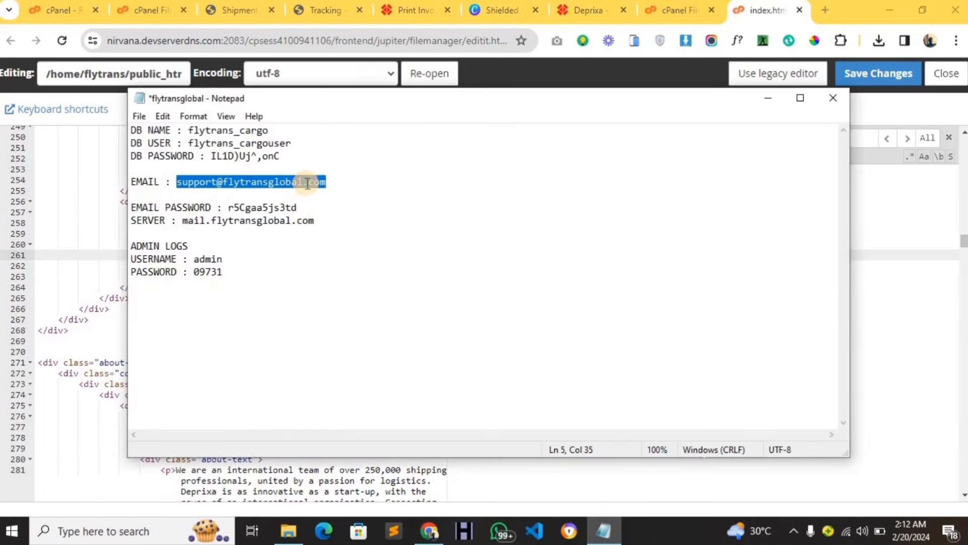
{"action": "left_click", "coordinate": [111, 244]}
{"action": "left_click_drag", "start_coordinate": [181, 255], "coordinate": [295, 256]}
{"action": "key", "text": "ctrl+v"}
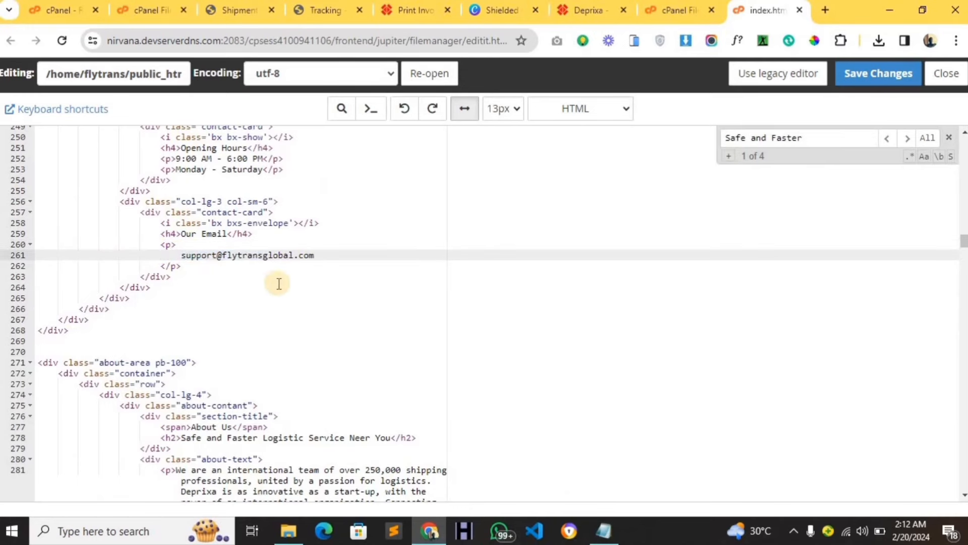
{"action": "left_click", "coordinate": [588, 10]}
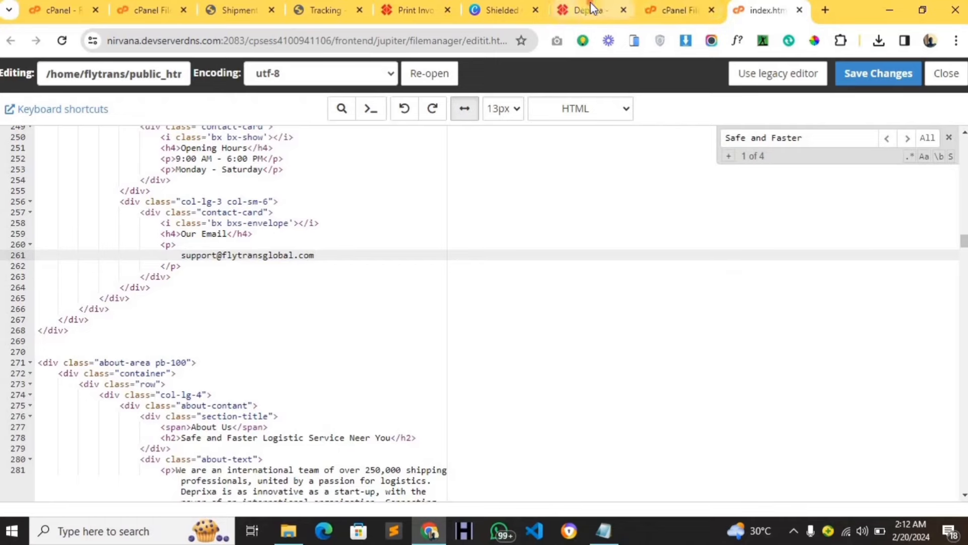
Copy the placeholder e-mail from the live homepage footer's Contact Info, then return to the editor.
{"action": "scroll", "coordinate": [488, 292], "scroll_direction": "up", "scroll_amount": 5}
{"action": "scroll", "coordinate": [489, 291], "scroll_direction": "down", "scroll_amount": 15}
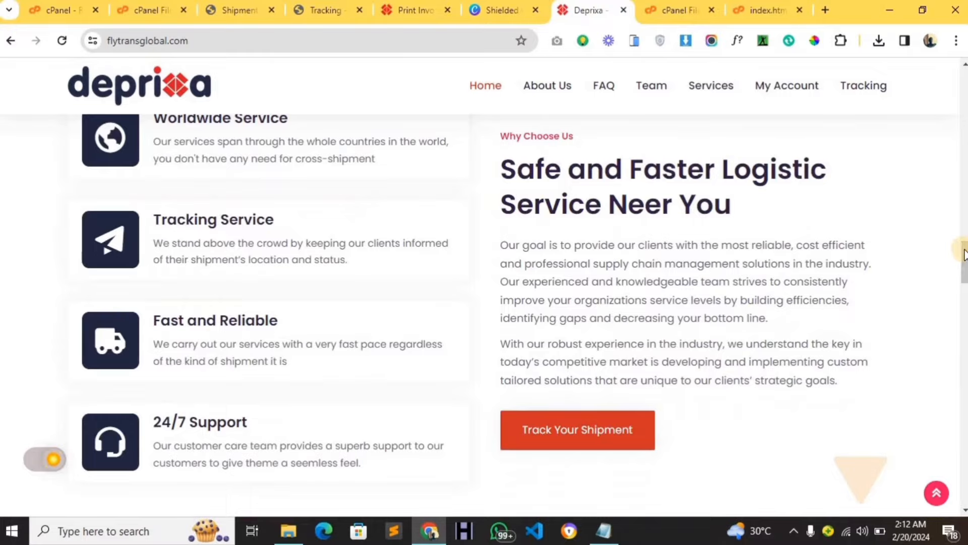
{"action": "left_click_drag", "start_coordinate": [964, 254], "coordinate": [964, 479]}
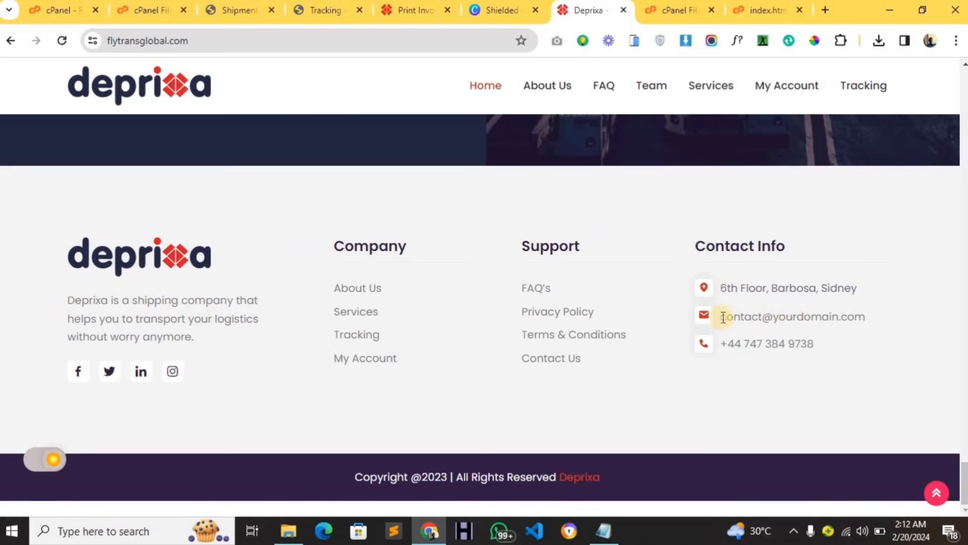
{"action": "left_click_drag", "start_coordinate": [723, 317], "coordinate": [869, 323]}
{"action": "key", "text": "ctrl+c"}
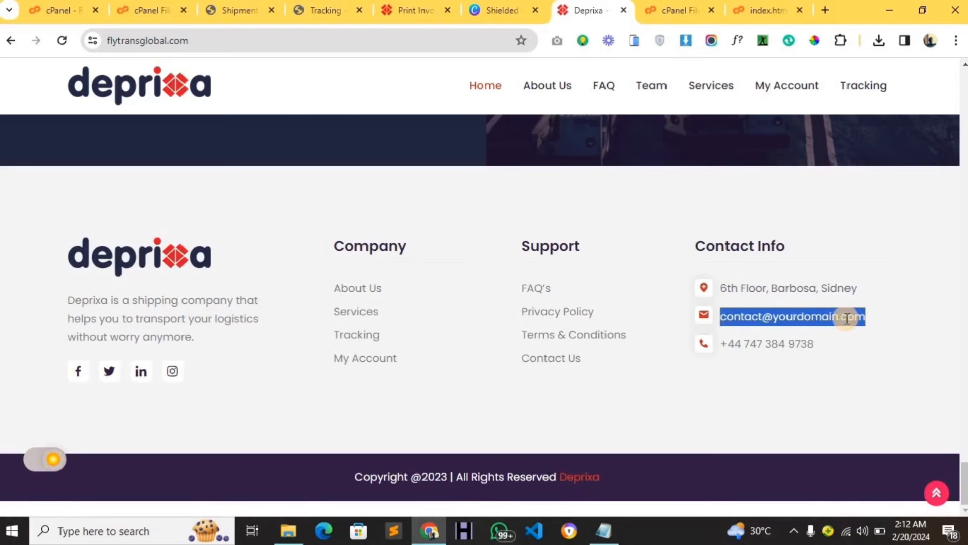
{"action": "left_click", "coordinate": [747, 10]}
{"action": "left_click", "coordinate": [752, 137]}
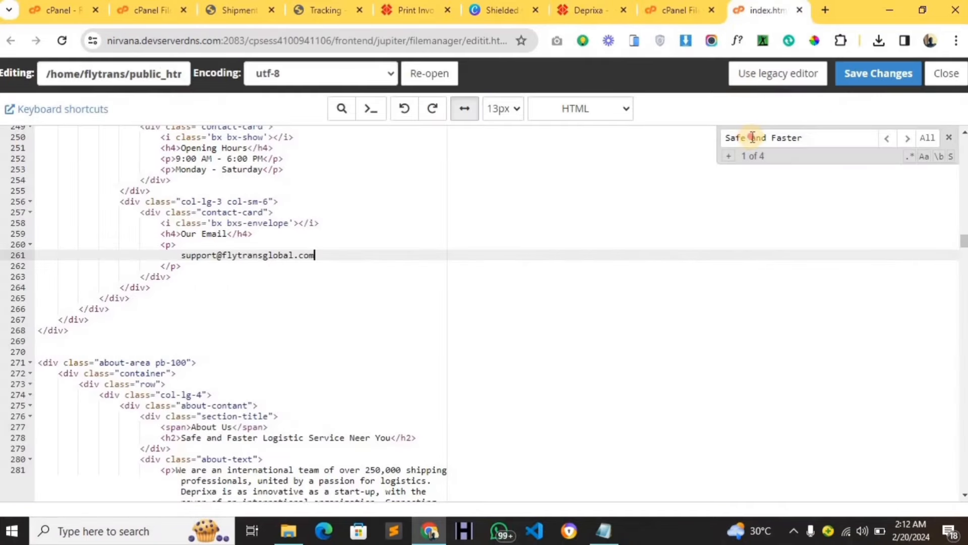
Find the footer e-mail on line 767 and replace it with the company support e-mail.
{"action": "key", "text": "ctrl+f"}
{"action": "scroll", "coordinate": [368, 237], "scroll_direction": "down", "scroll_amount": 4}
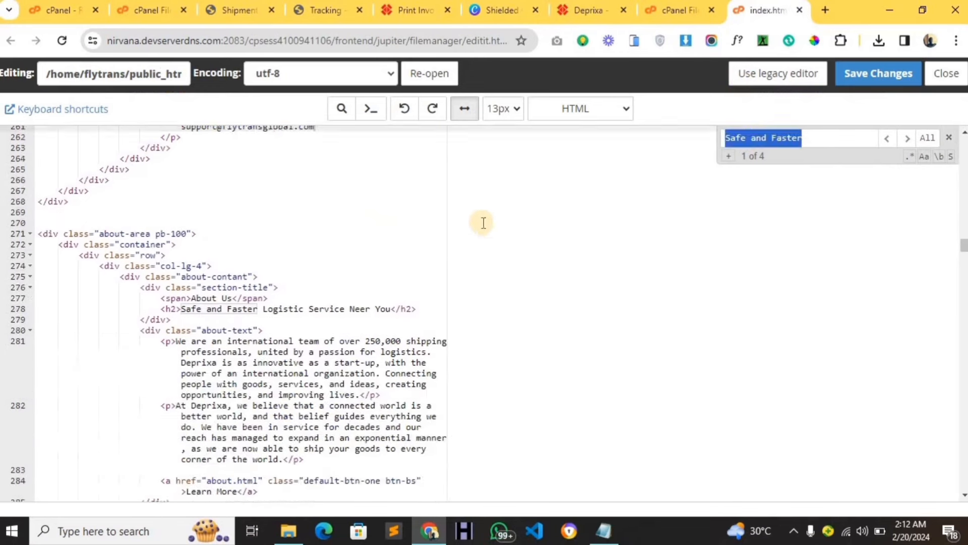
{"action": "key", "text": "ctrl+v"}
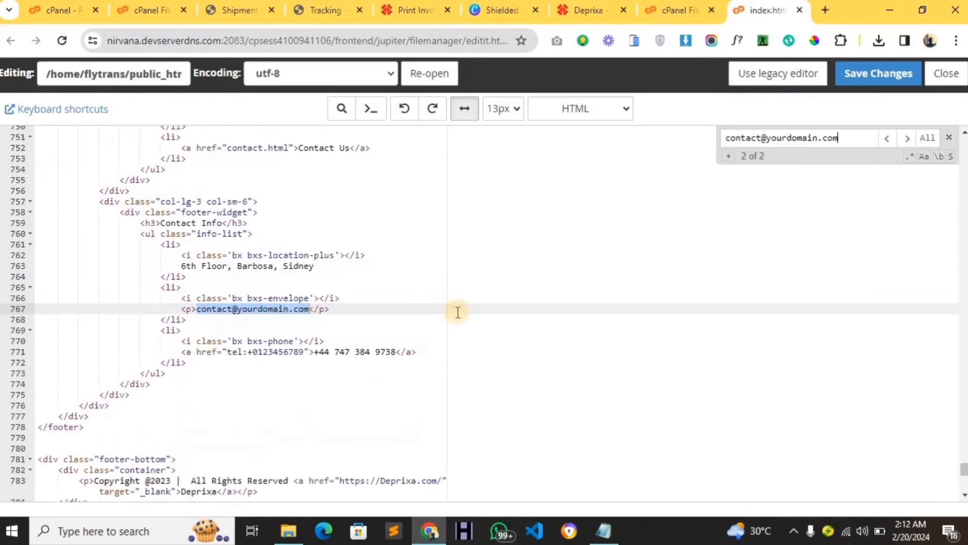
{"action": "left_click", "coordinate": [202, 309]}
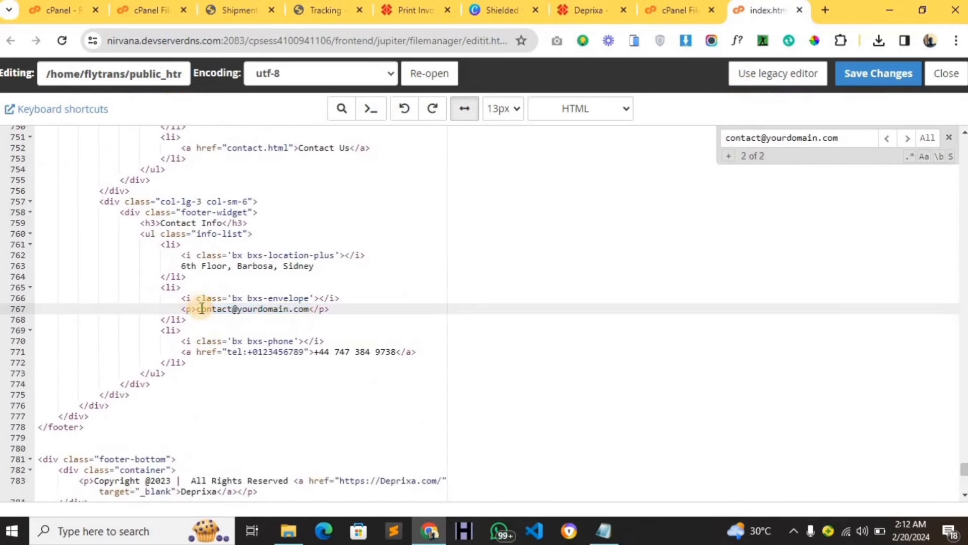
{"action": "left_click_drag", "start_coordinate": [204, 310], "coordinate": [307, 310]}
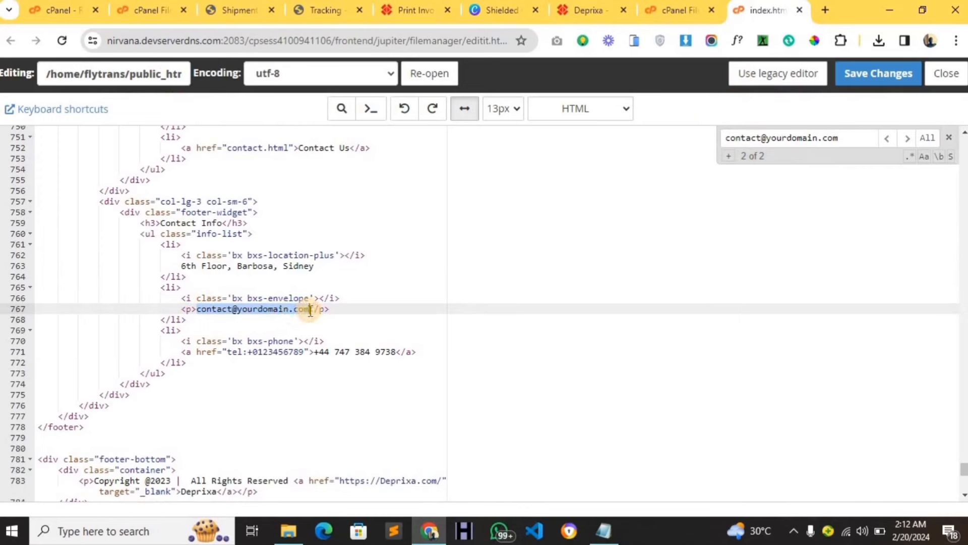
{"action": "key", "text": "super+v"}
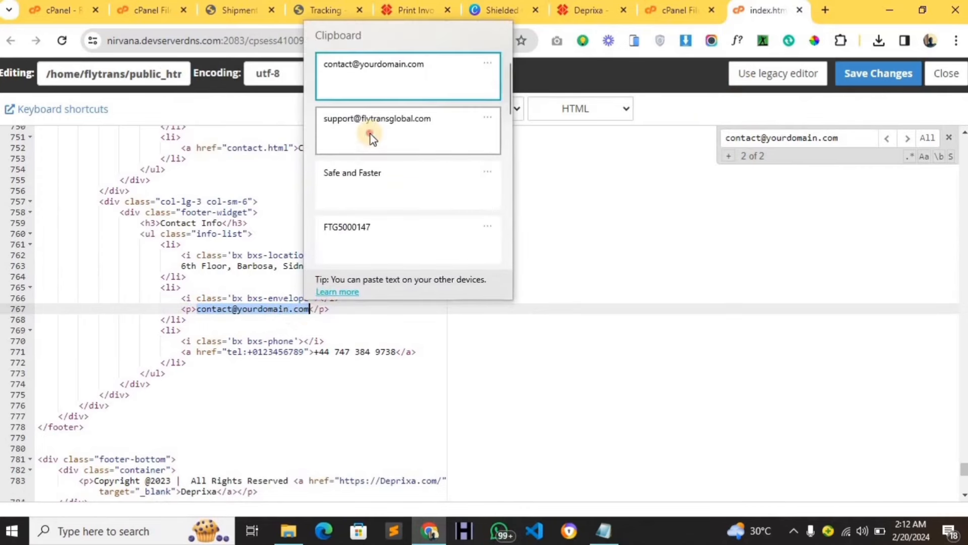
{"action": "left_click", "coordinate": [371, 134]}
Change the copyright line's link text from Deprixa to Fly Trans Global.
{"action": "scroll", "coordinate": [443, 192], "scroll_direction": "down", "scroll_amount": 3}
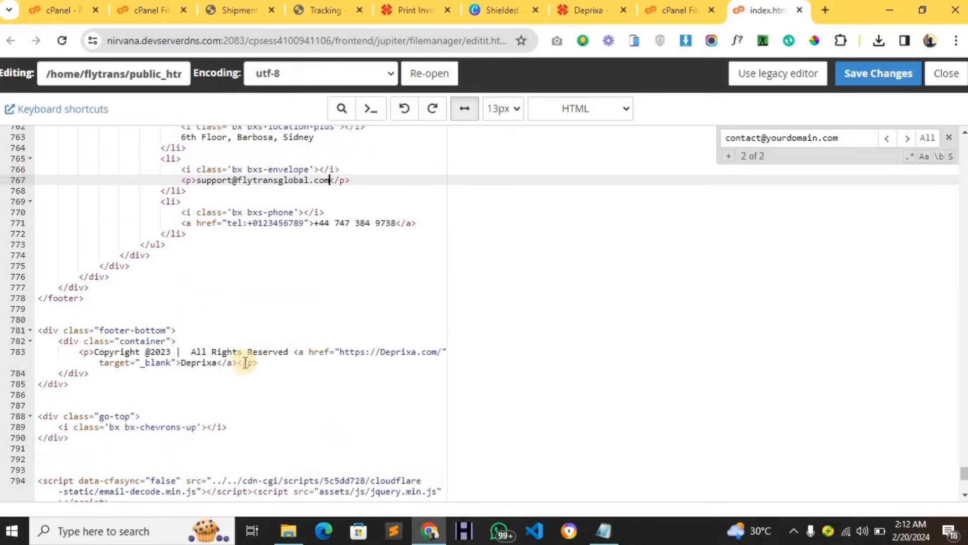
{"action": "left_click_drag", "start_coordinate": [183, 361], "coordinate": [208, 361]}
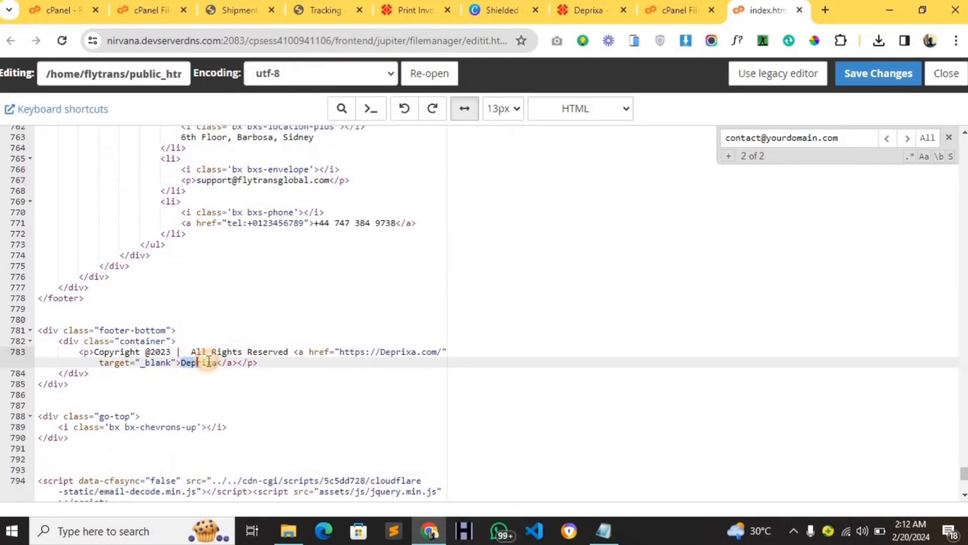
{"action": "key", "text": "super+v"}
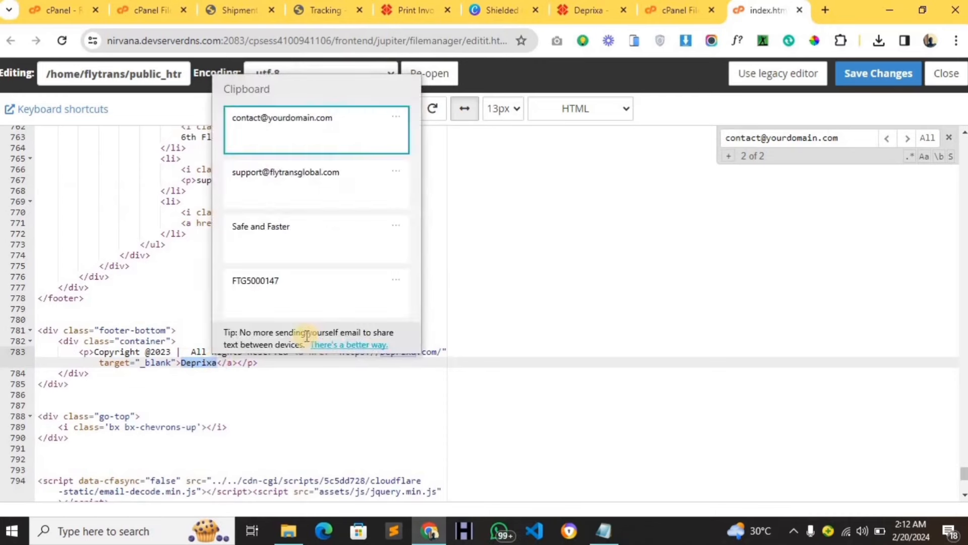
{"action": "scroll", "coordinate": [249, 271], "scroll_direction": "down", "scroll_amount": 5}
{"action": "left_click", "coordinate": [283, 173]}
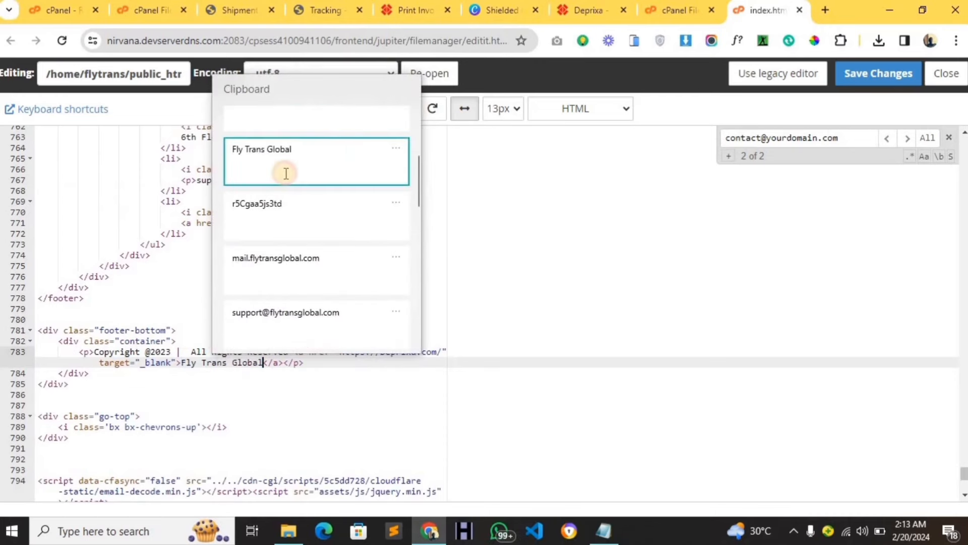
{"action": "left_click_drag", "start_coordinate": [340, 351], "coordinate": [447, 349]}
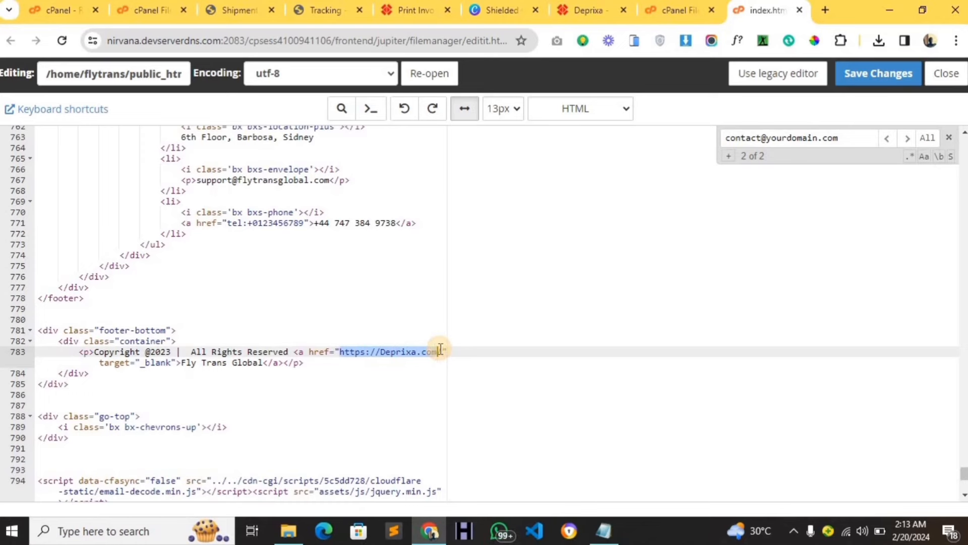
{"action": "key", "text": "super+v"}
{"action": "scroll", "coordinate": [485, 269], "scroll_direction": "down", "scroll_amount": 3}
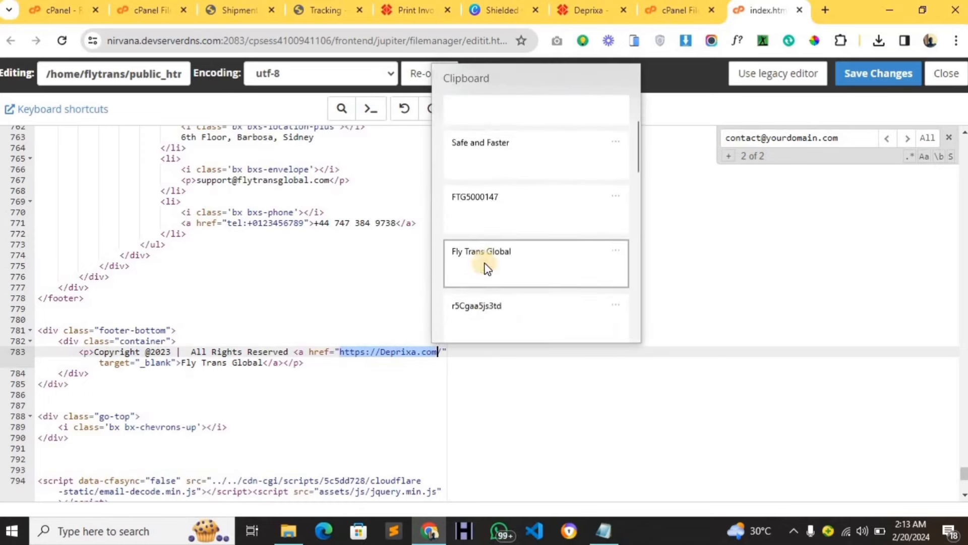
{"action": "scroll", "coordinate": [485, 268], "scroll_direction": "down", "scroll_amount": 5}
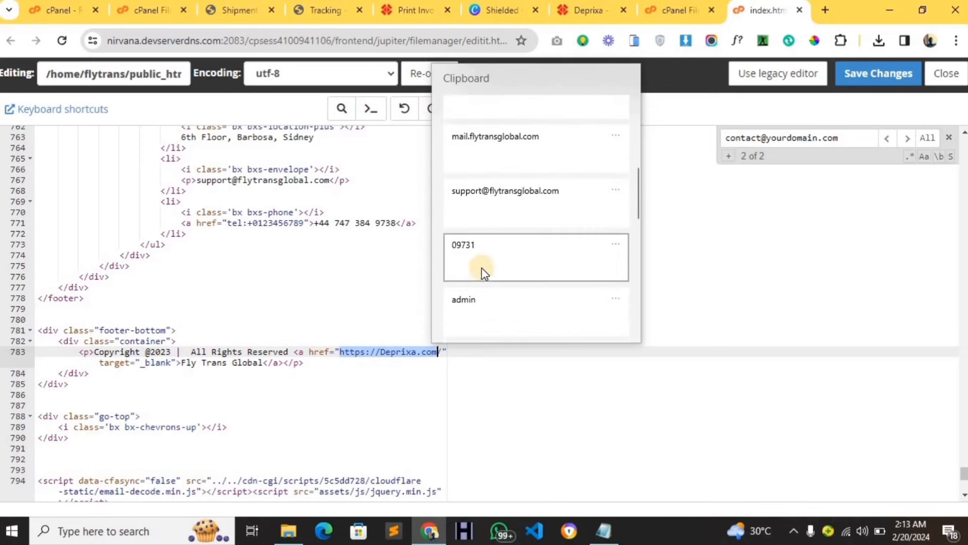
{"action": "left_click", "coordinate": [483, 202]}
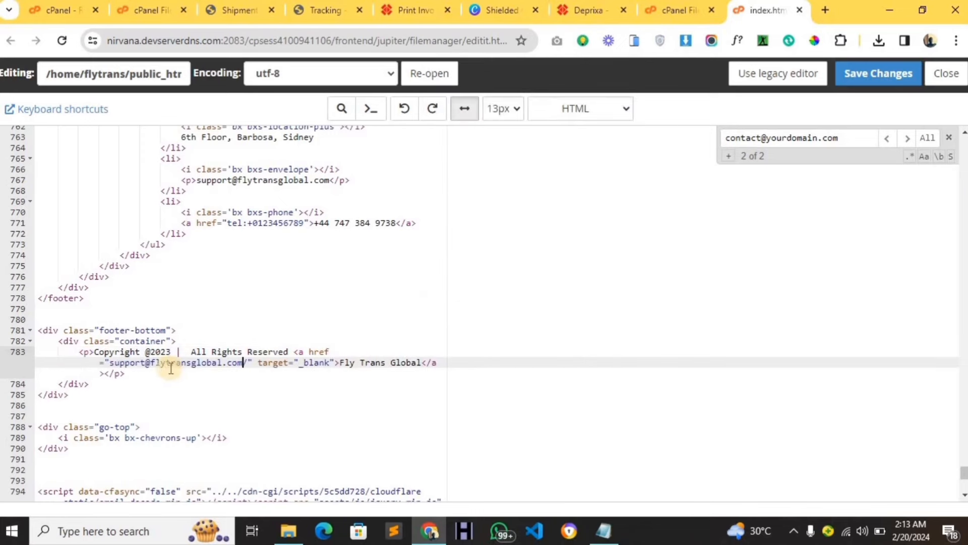
{"action": "left_click_drag", "start_coordinate": [152, 364], "coordinate": [112, 363]}
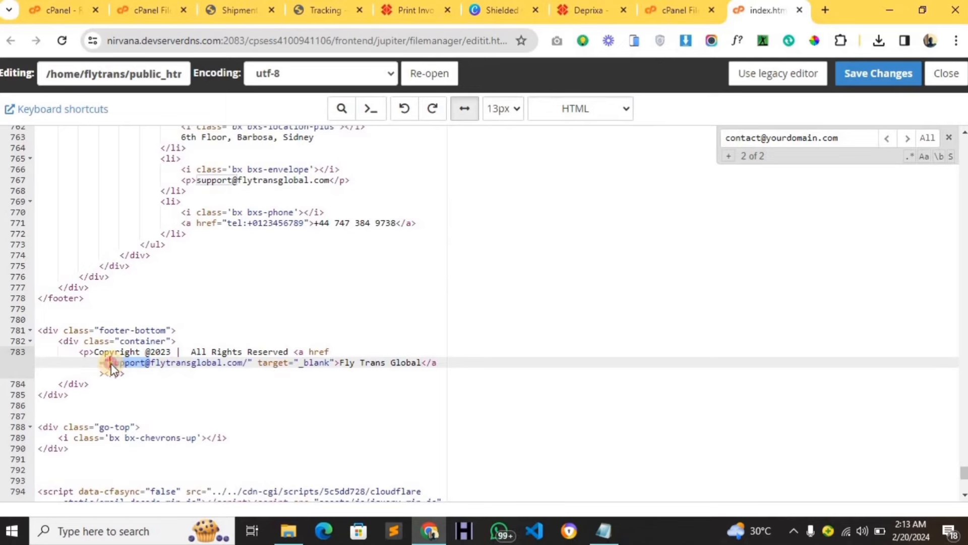
{"action": "key", "text": "BackSpace"}
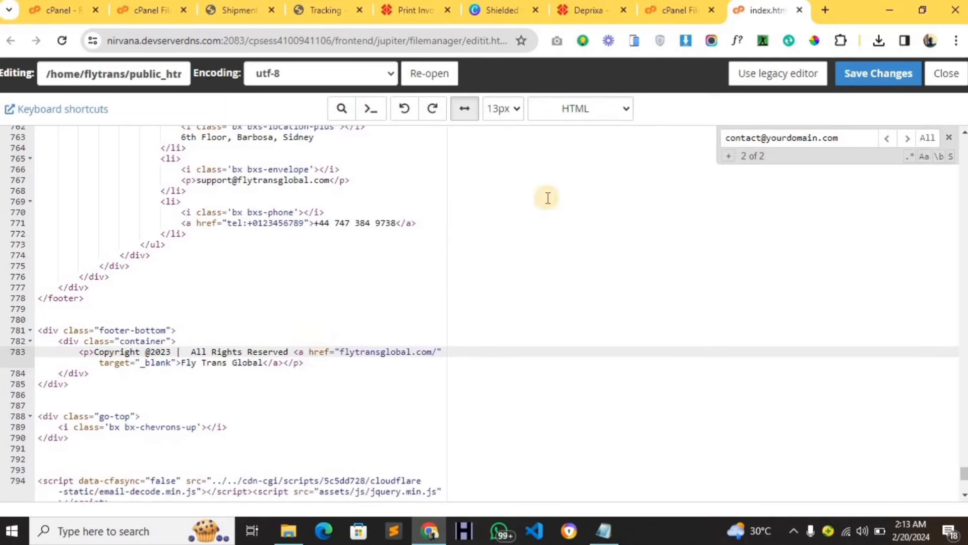
{"action": "left_click", "coordinate": [847, 80]}
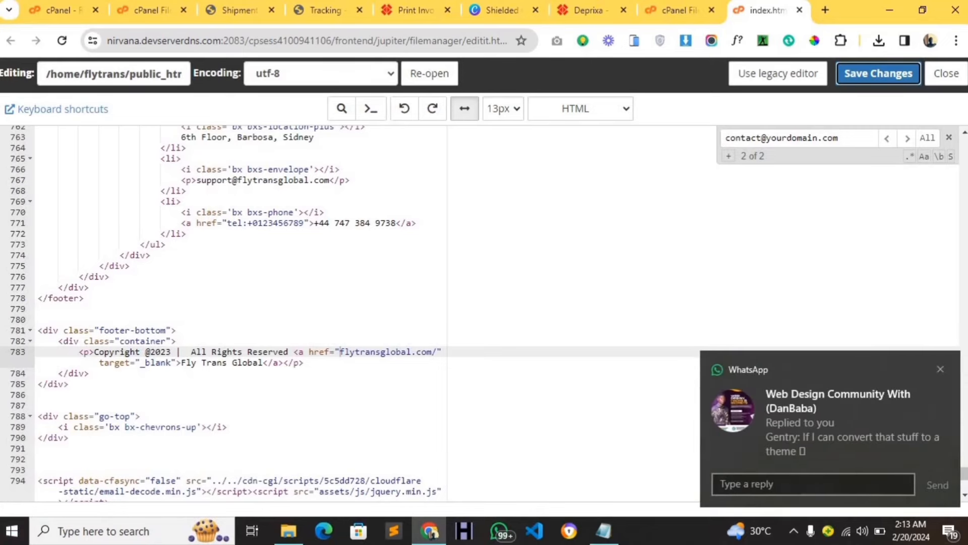
Reload the live homepage to check the edits, dismissing a WhatsApp notification.
{"action": "left_click", "coordinate": [595, 7]}
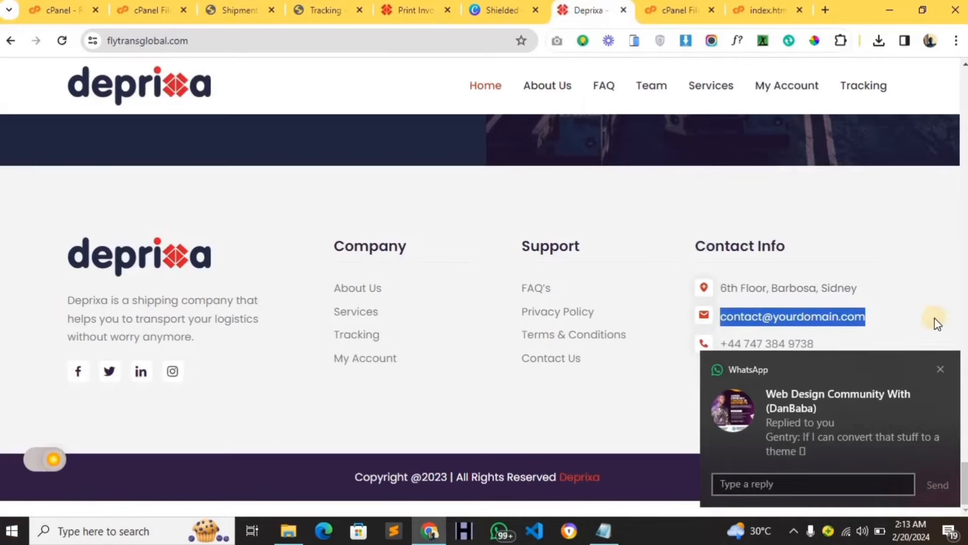
{"action": "left_click", "coordinate": [941, 367]}
{"action": "scroll", "coordinate": [452, 177], "scroll_direction": "up", "scroll_amount": 4}
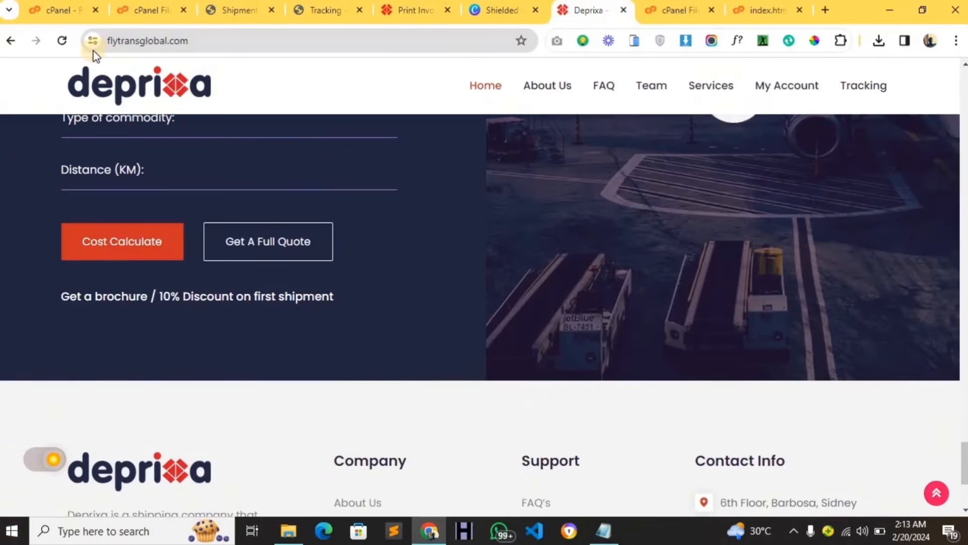
{"action": "left_click", "coordinate": [62, 40]}
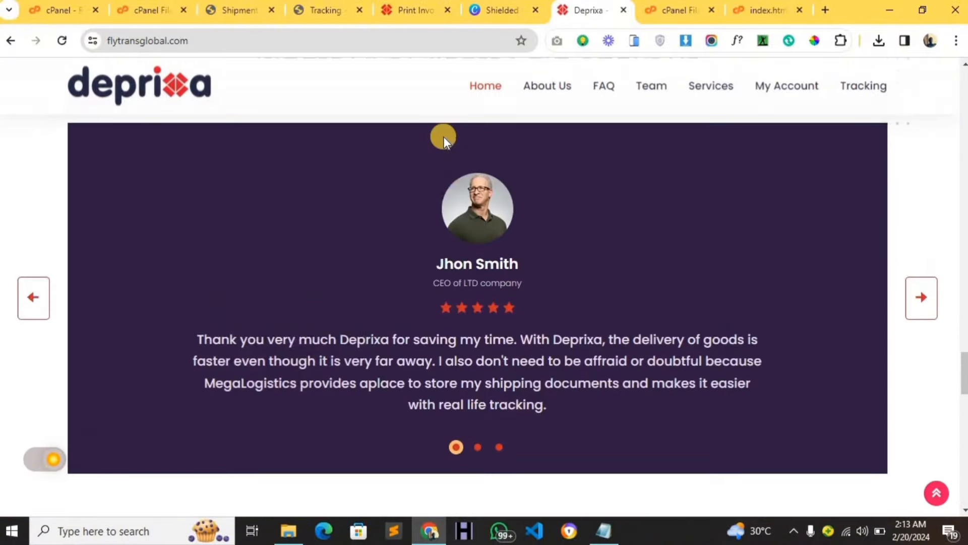
{"action": "scroll", "coordinate": [443, 137], "scroll_direction": "up", "scroll_amount": 20}
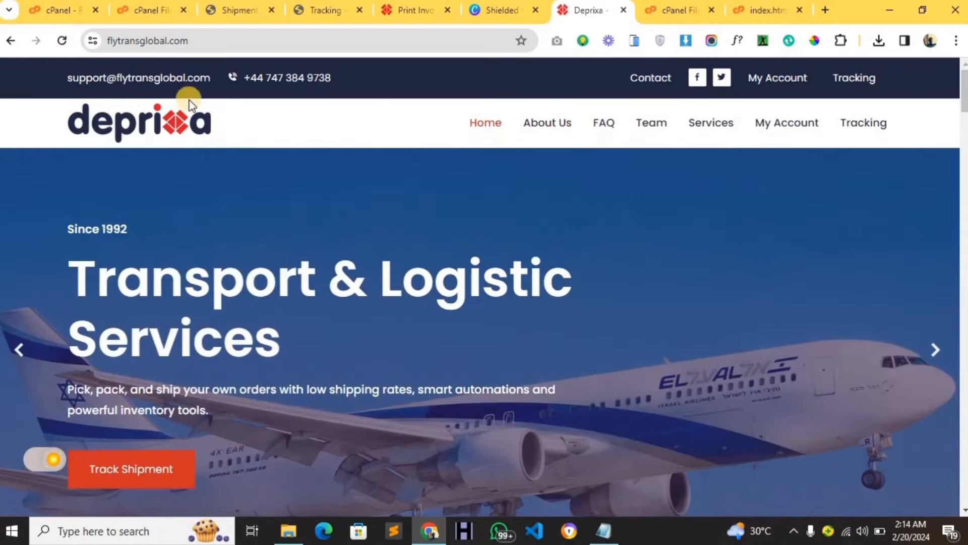
{"action": "scroll", "coordinate": [963, 124], "scroll_direction": "down", "scroll_amount": 1}
{"action": "scroll", "coordinate": [963, 124], "scroll_direction": "down", "scroll_amount": 15}
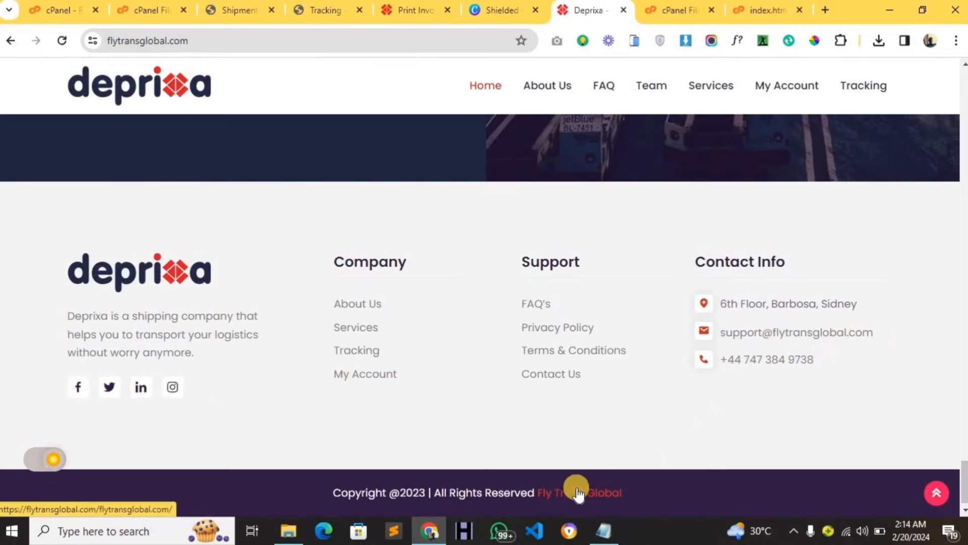
{"action": "scroll", "coordinate": [525, 177], "scroll_direction": "up", "scroll_amount": 10}
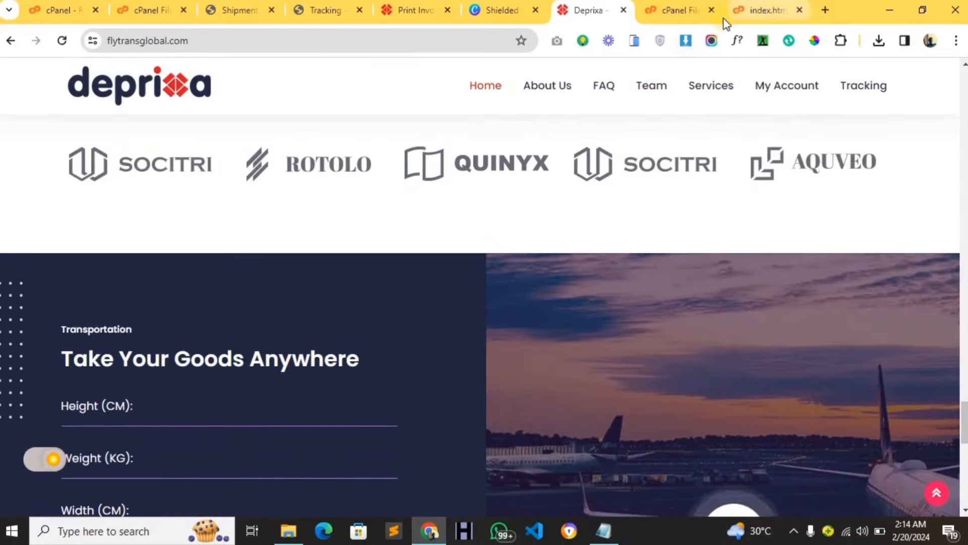
Copy the image address of the Deprixa logo on the live homepage.
{"action": "left_click", "coordinate": [678, 11]}
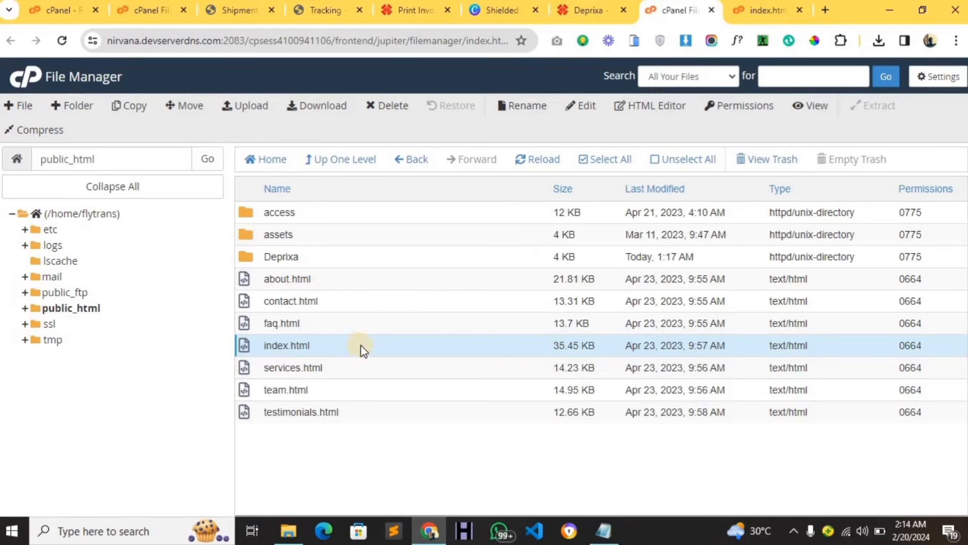
{"action": "left_click", "coordinate": [564, 12]}
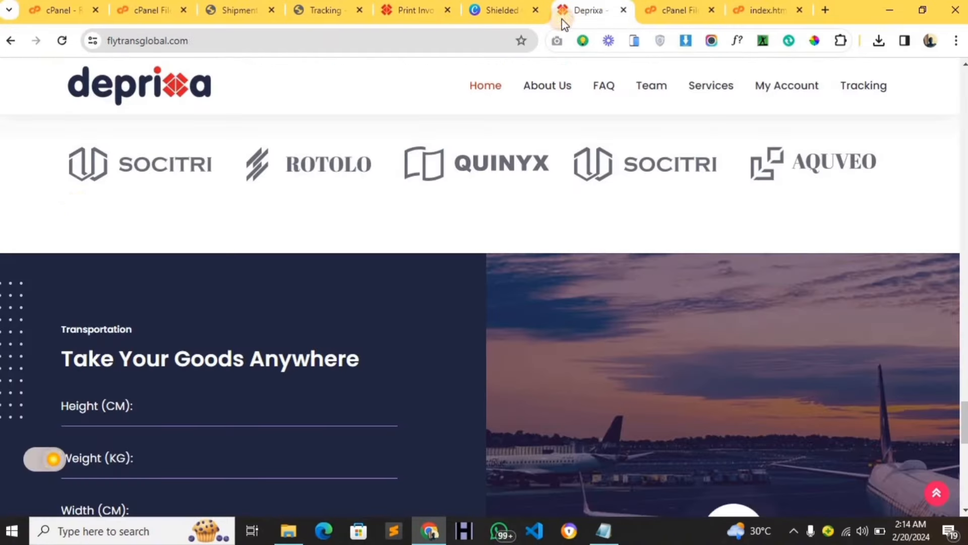
{"action": "right_click", "coordinate": [136, 104]}
{"action": "left_click", "coordinate": [227, 350]}
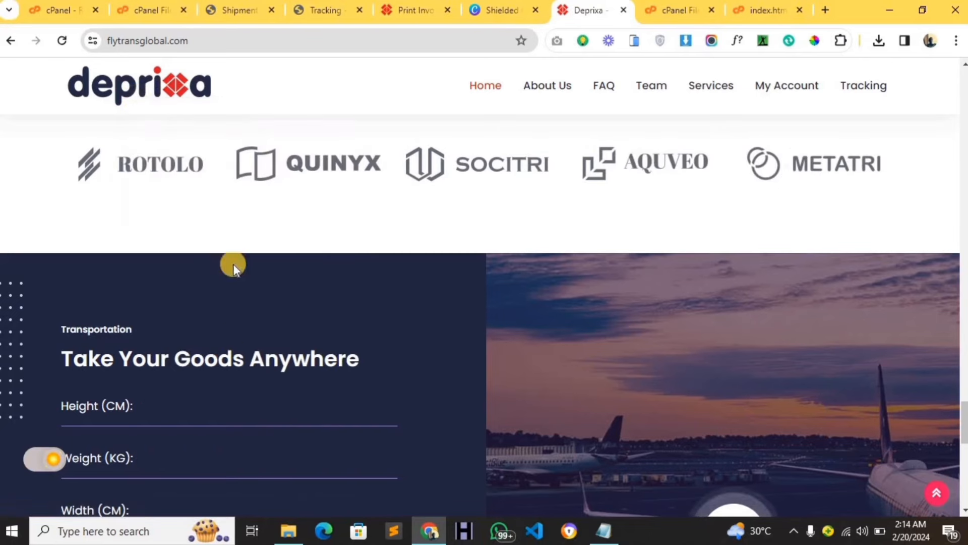
Paste the logo address into a new tab and mark 'logo' in the logo.png file name.
{"action": "left_click", "coordinate": [825, 10]}
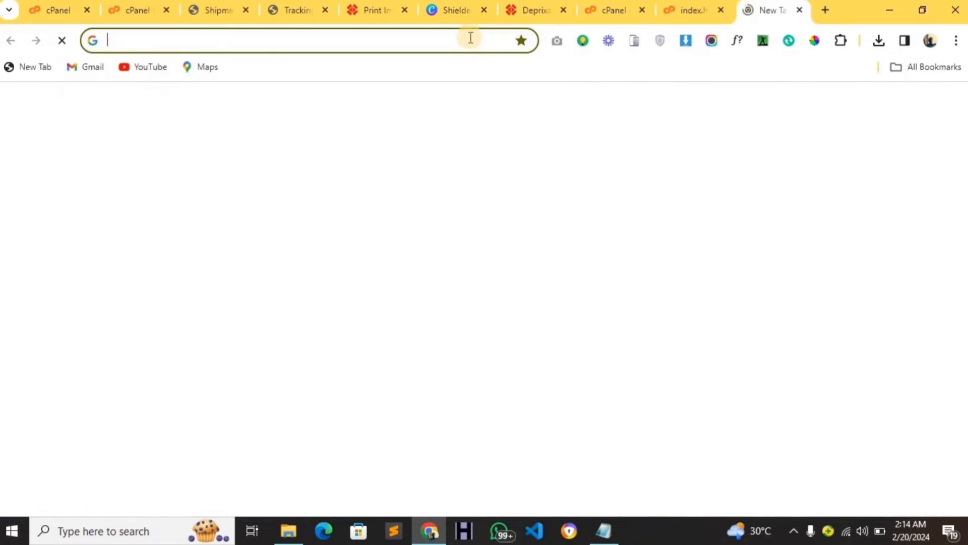
{"action": "key", "text": "ctrl+v"}
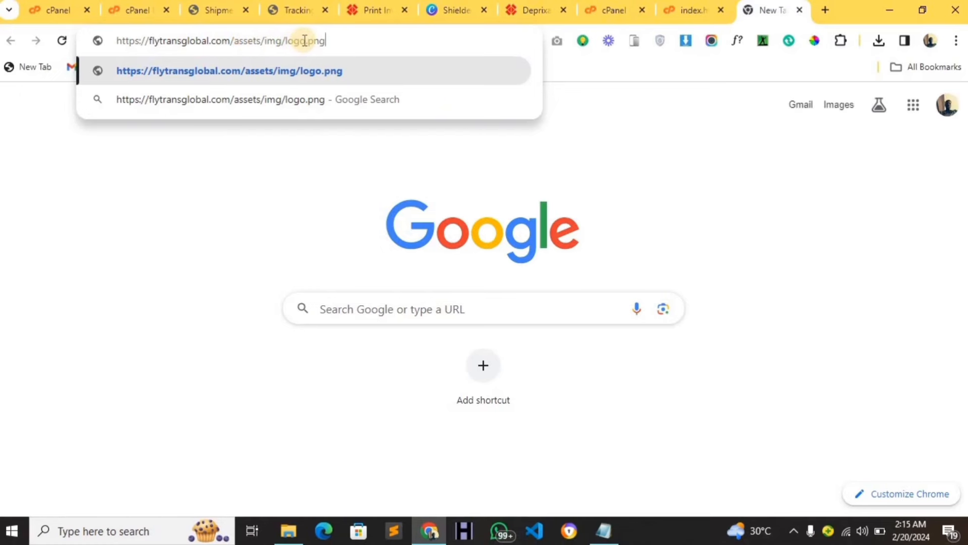
{"action": "left_click_drag", "start_coordinate": [304, 40], "coordinate": [287, 40]}
Open the Fly Trans Global image from the Pictures folder in File Explorer.
{"action": "left_click", "coordinate": [282, 532]}
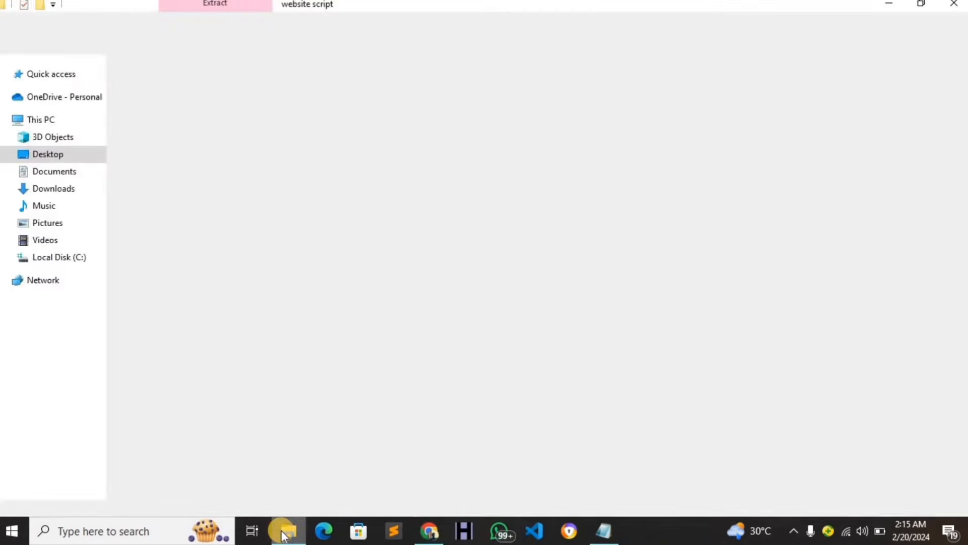
{"action": "left_click", "coordinate": [47, 222]}
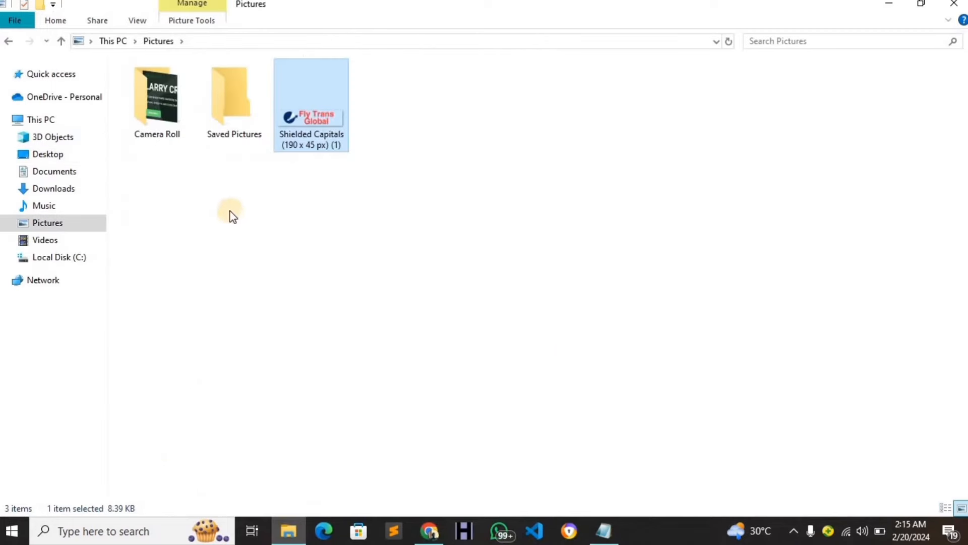
{"action": "double_click", "coordinate": [312, 146]}
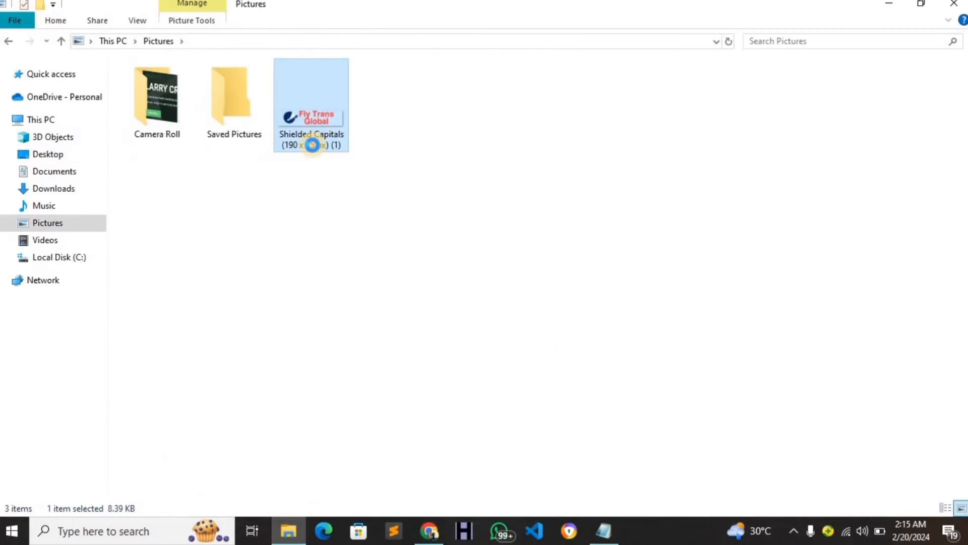
Rename the Fly Trans Global image to 'logo' and bring Chrome back to the front.
{"action": "right_click", "coordinate": [308, 179]}
{"action": "left_click", "coordinate": [368, 482]}
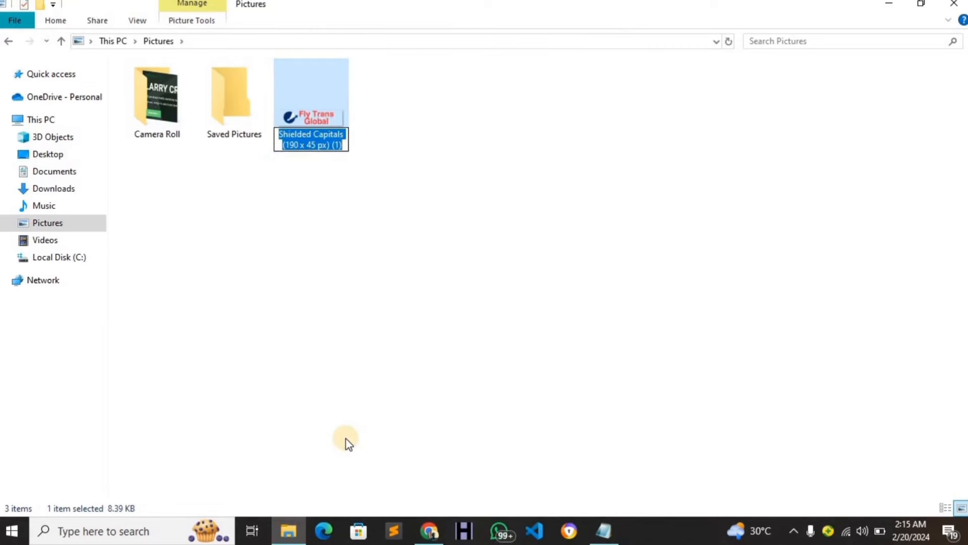
{"action": "key", "text": "BackSpace"}
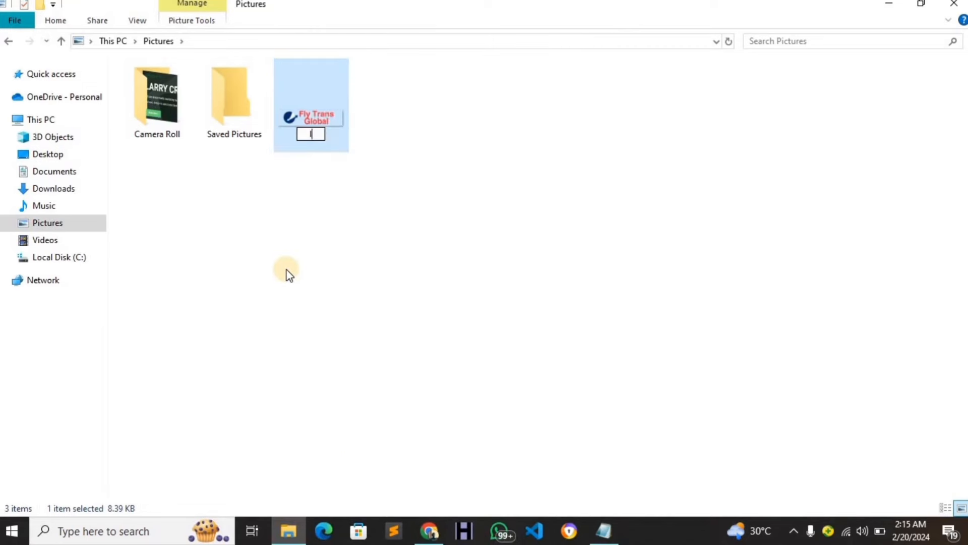
{"action": "type", "text": "logo"}
{"action": "key", "text": "Return"}
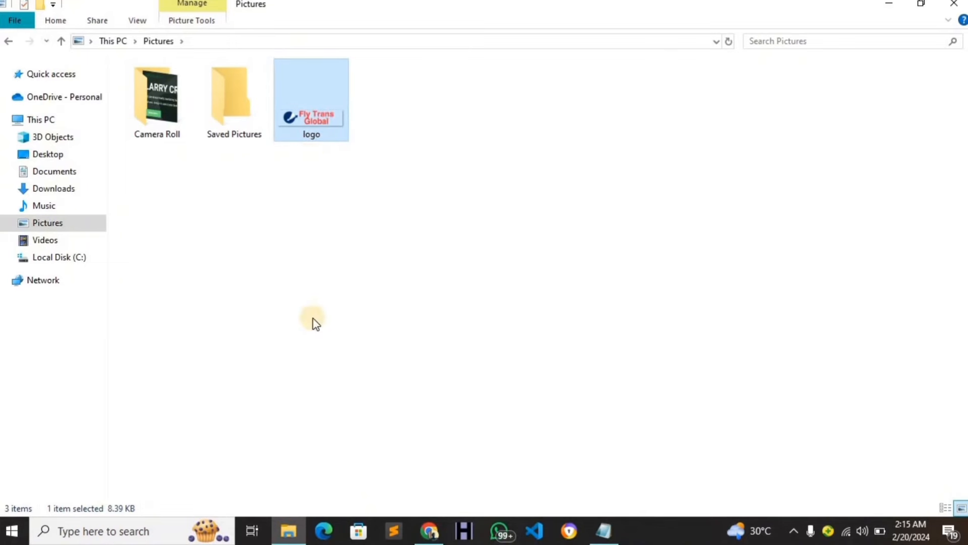
{"action": "left_click", "coordinate": [428, 531]}
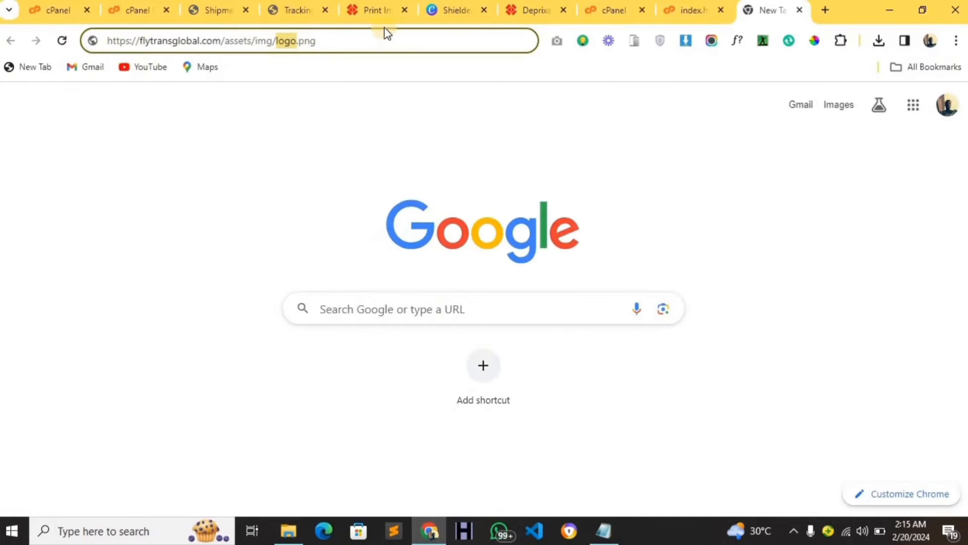
Upload logo.png from Pictures into public_html/assets/img, overwriting the existing logo.png.
{"action": "left_click", "coordinate": [612, 12]}
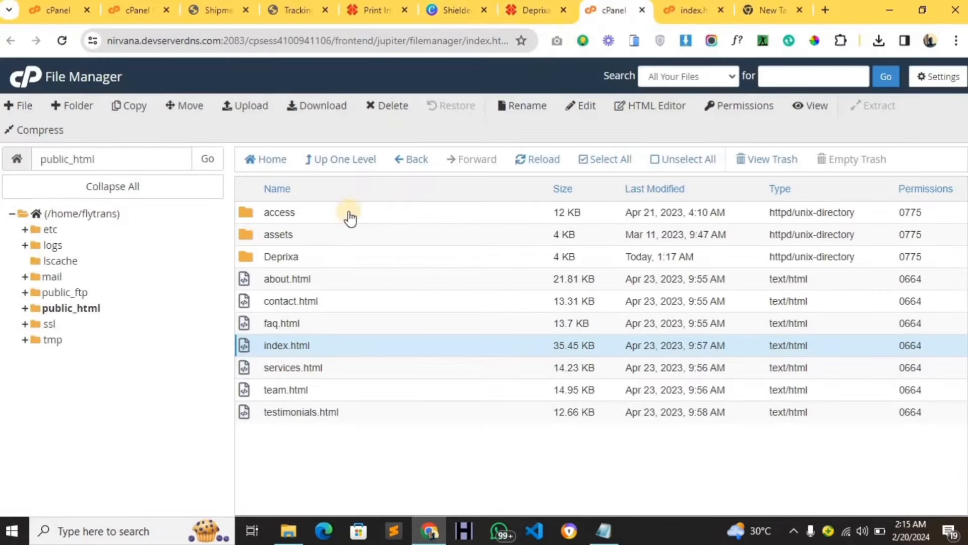
{"action": "left_click", "coordinate": [346, 235]}
{"action": "double_click", "coordinate": [347, 235]}
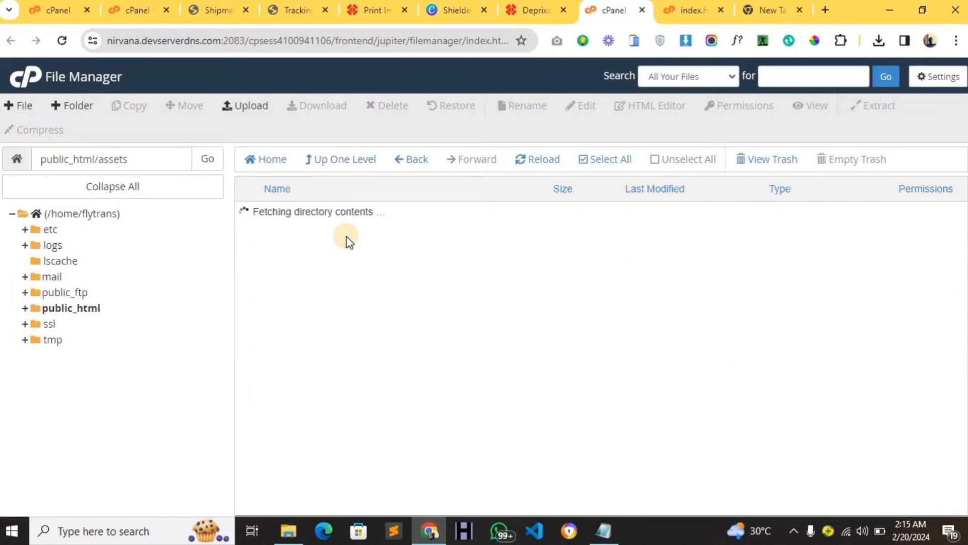
{"action": "double_click", "coordinate": [331, 262]}
{"action": "left_click", "coordinate": [238, 112]}
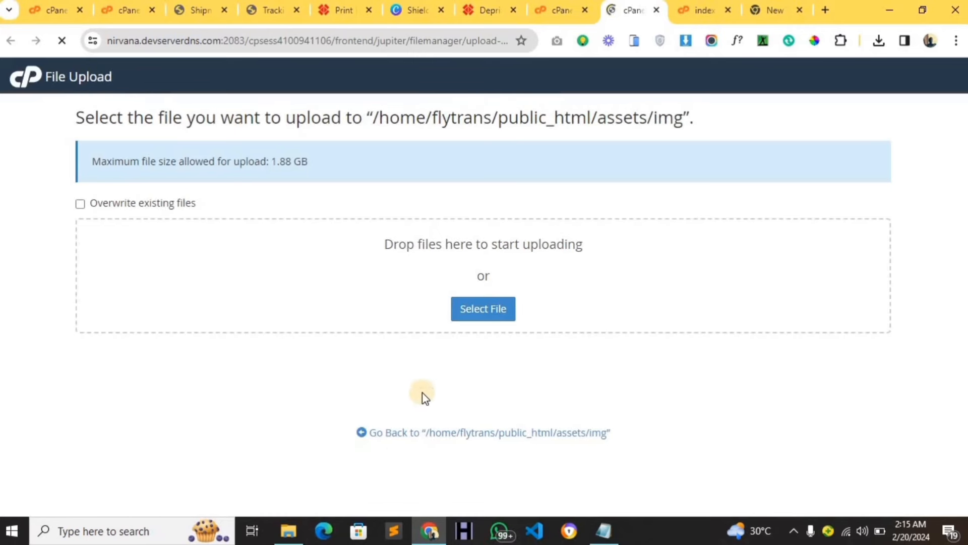
{"action": "left_click", "coordinate": [473, 315]}
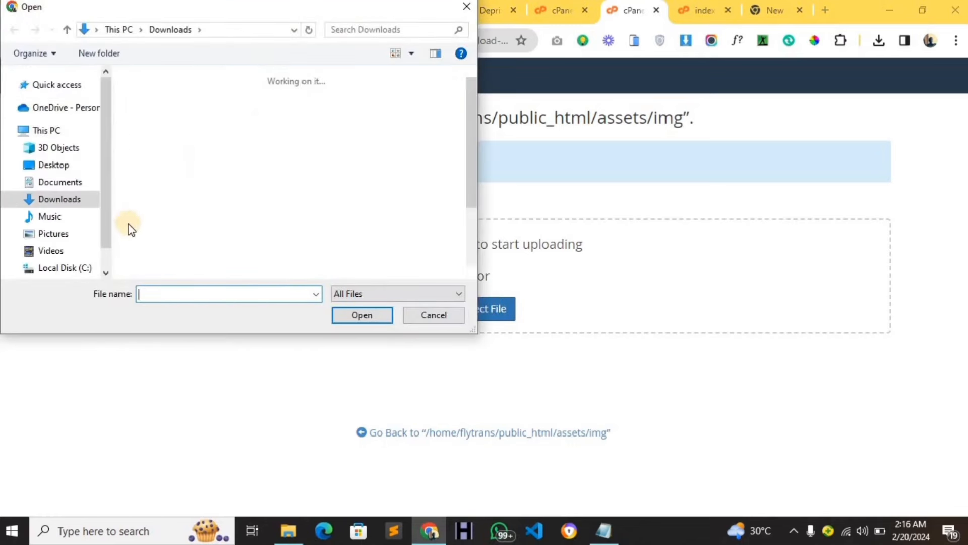
{"action": "left_click", "coordinate": [63, 235]}
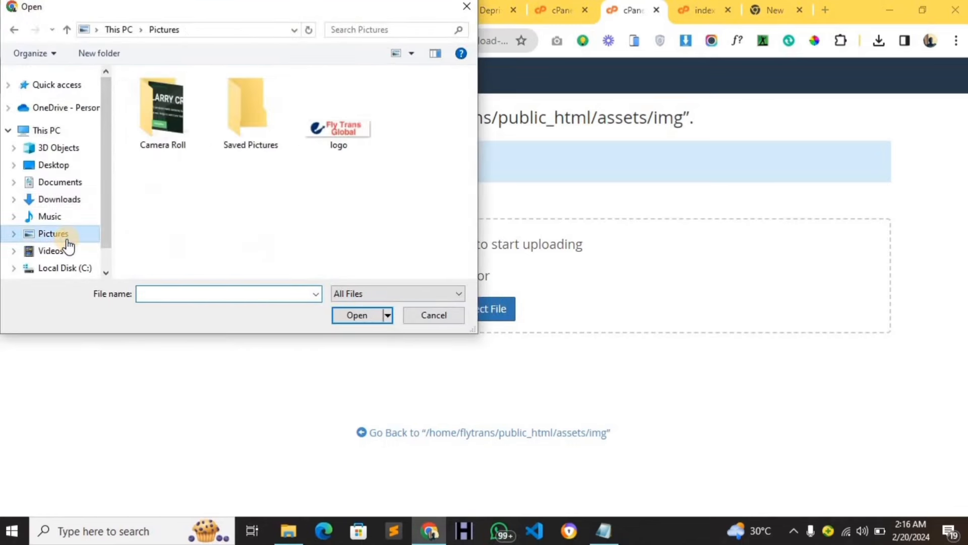
{"action": "left_click", "coordinate": [340, 158]}
{"action": "left_click", "coordinate": [358, 314]}
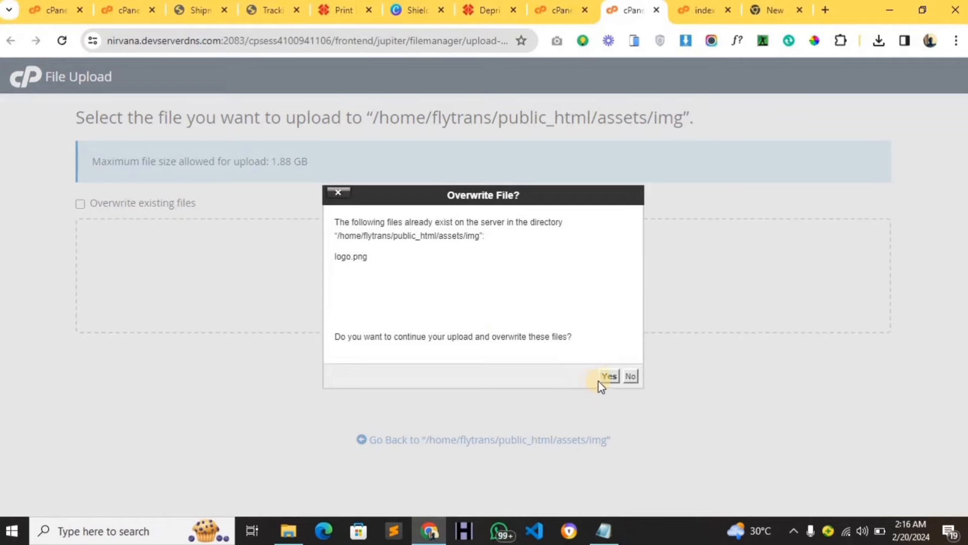
{"action": "left_click", "coordinate": [608, 377]}
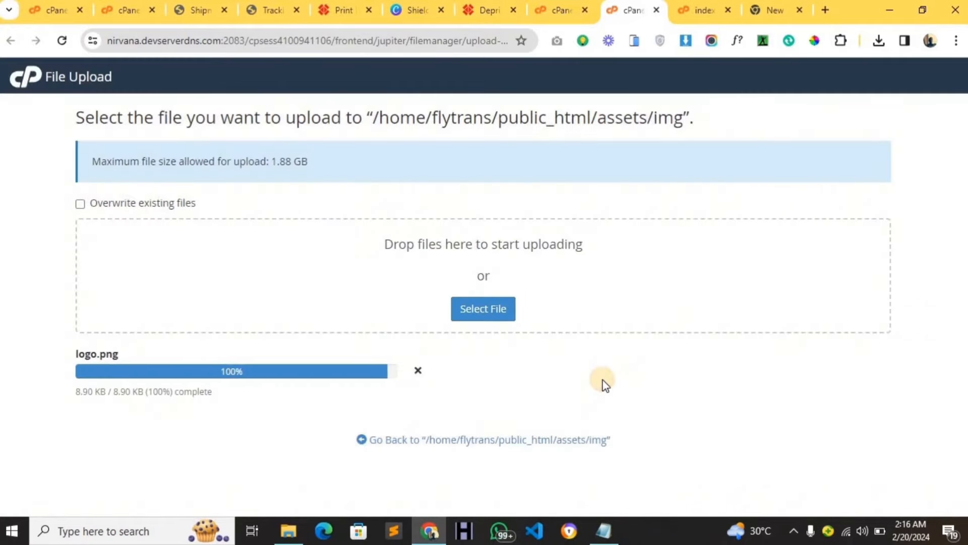
Reload the Deprixa homepage to confirm the Fly Trans Global logo, then return to File Manager.
{"action": "left_click", "coordinate": [485, 10]}
{"action": "scroll", "coordinate": [444, 184], "scroll_direction": "up", "scroll_amount": 15}
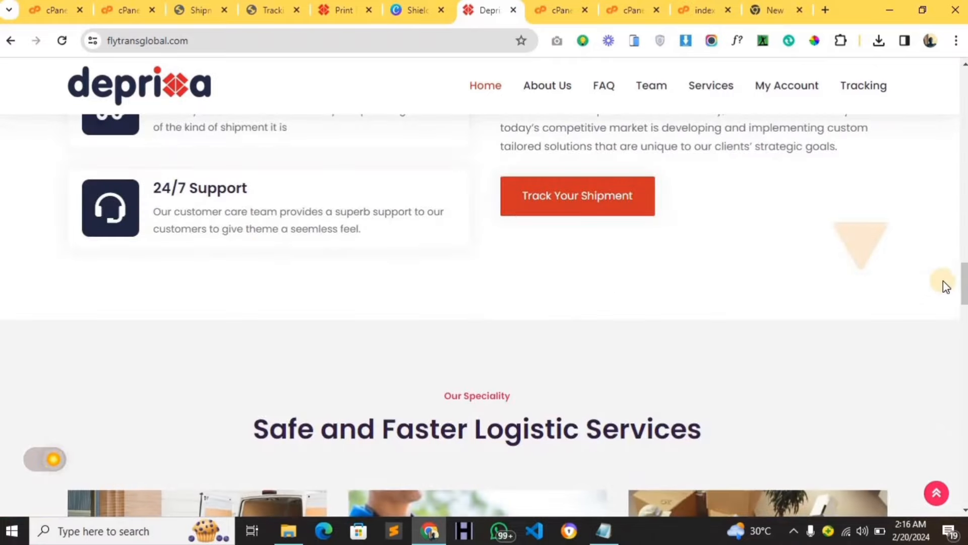
{"action": "left_click_drag", "start_coordinate": [962, 277], "coordinate": [963, 70]}
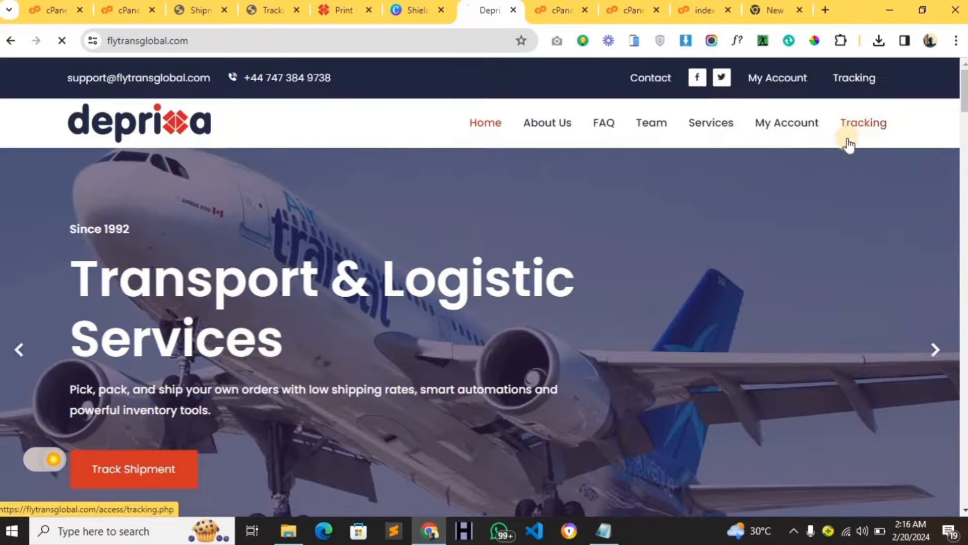
{"action": "left_click", "coordinate": [857, 126]}
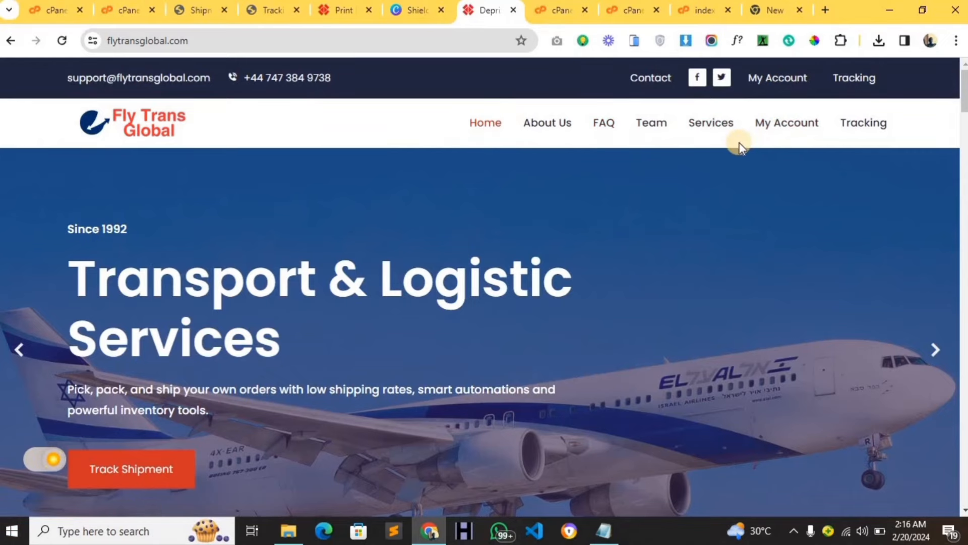
{"action": "scroll", "coordinate": [718, 181], "scroll_direction": "down", "scroll_amount": 5}
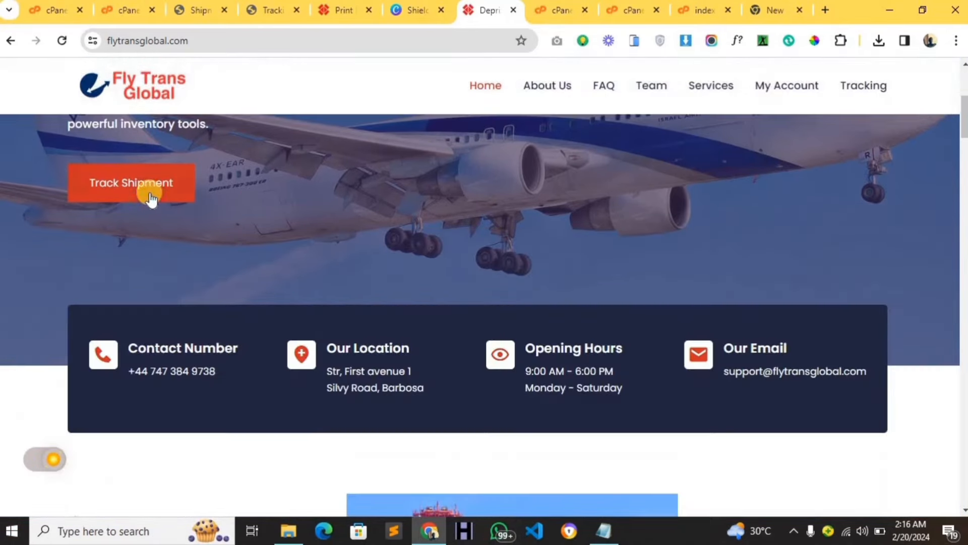
{"action": "scroll", "coordinate": [335, 199], "scroll_direction": "down", "scroll_amount": 5}
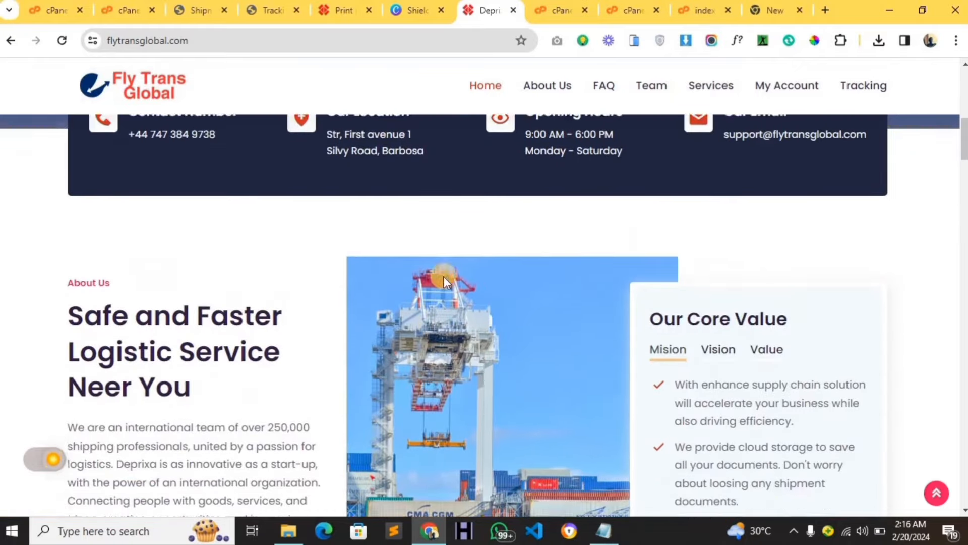
{"action": "scroll", "coordinate": [444, 277], "scroll_direction": "up", "scroll_amount": 10}
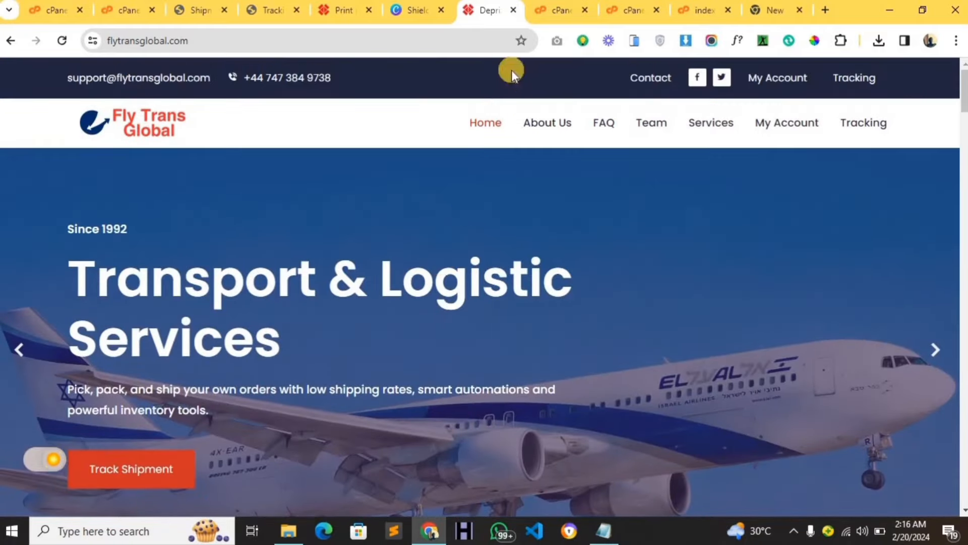
{"action": "left_click", "coordinate": [524, 11]}
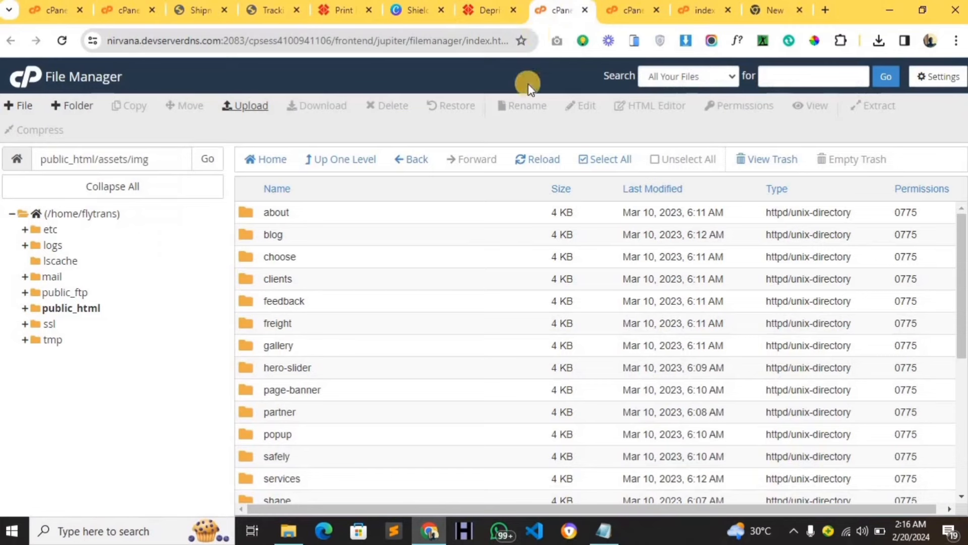